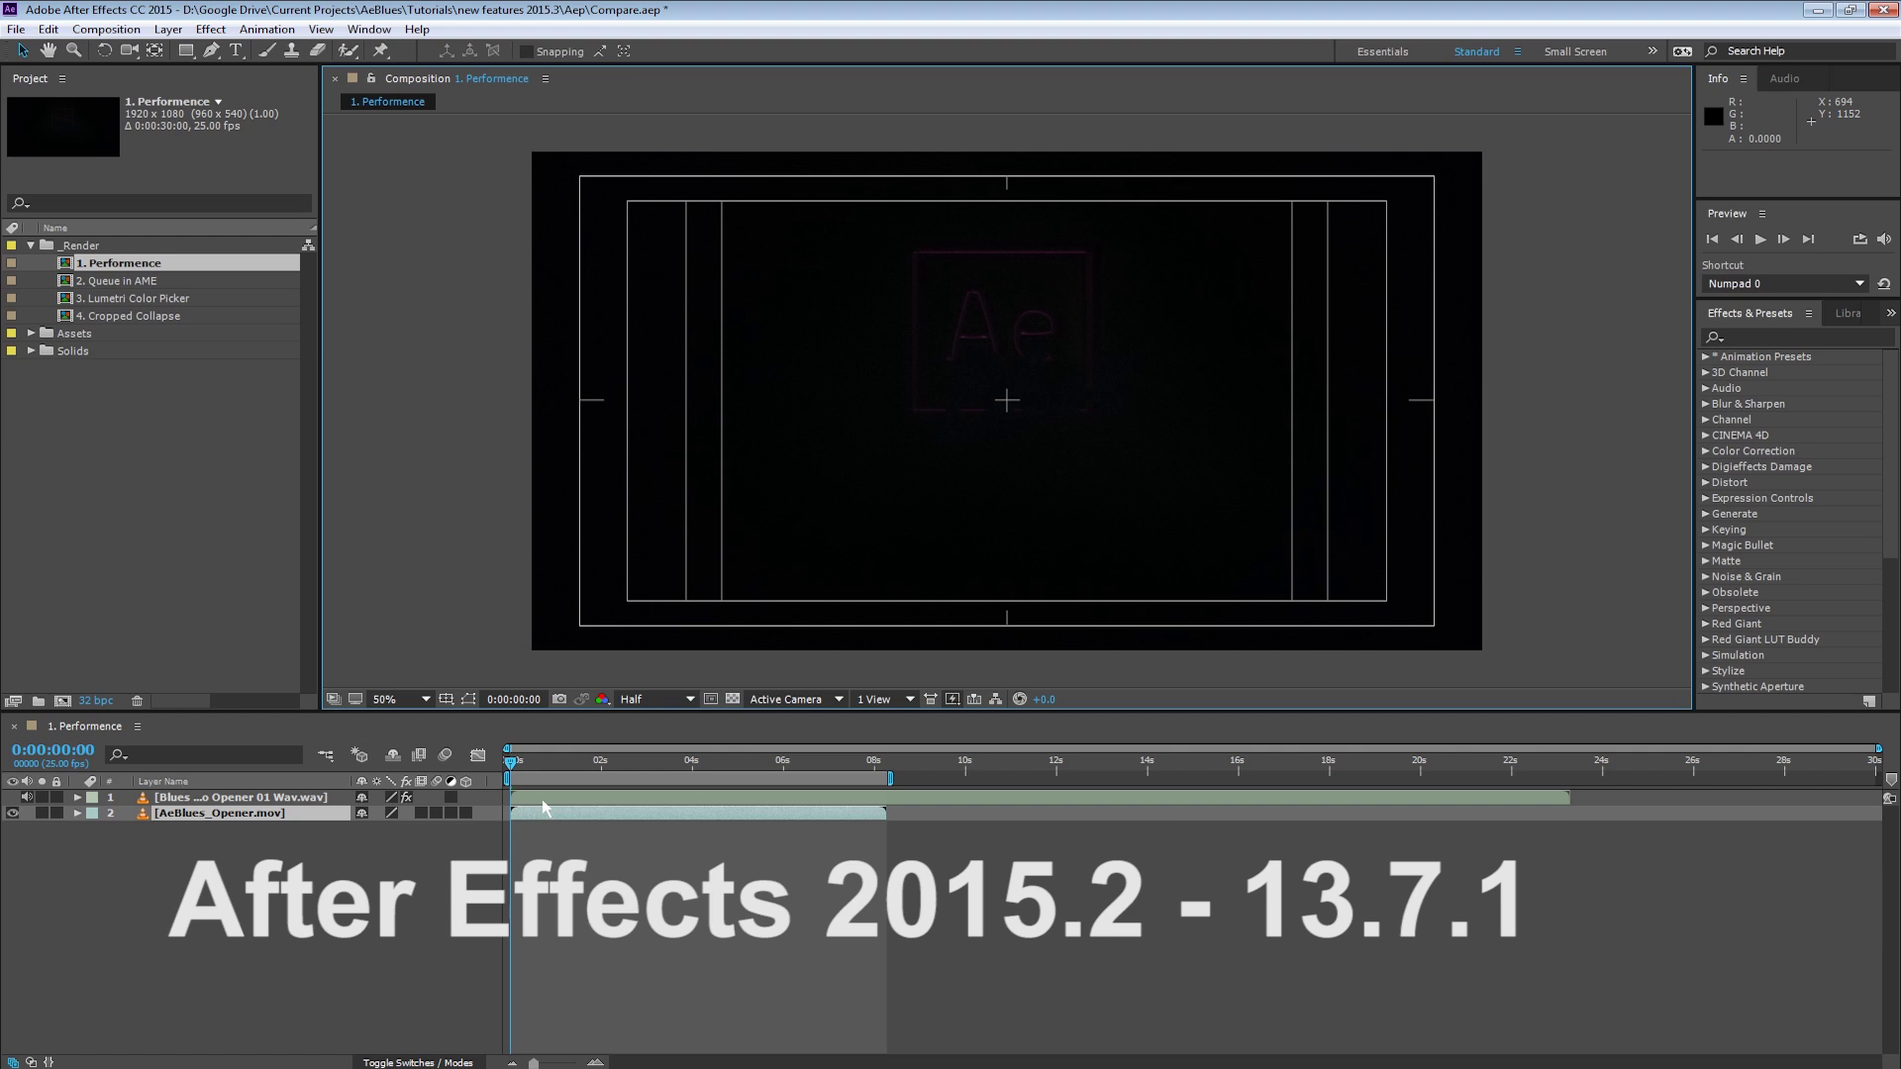
Check the installed version in Help > About After Effects, then close the dialog
click(417, 29)
click(455, 52)
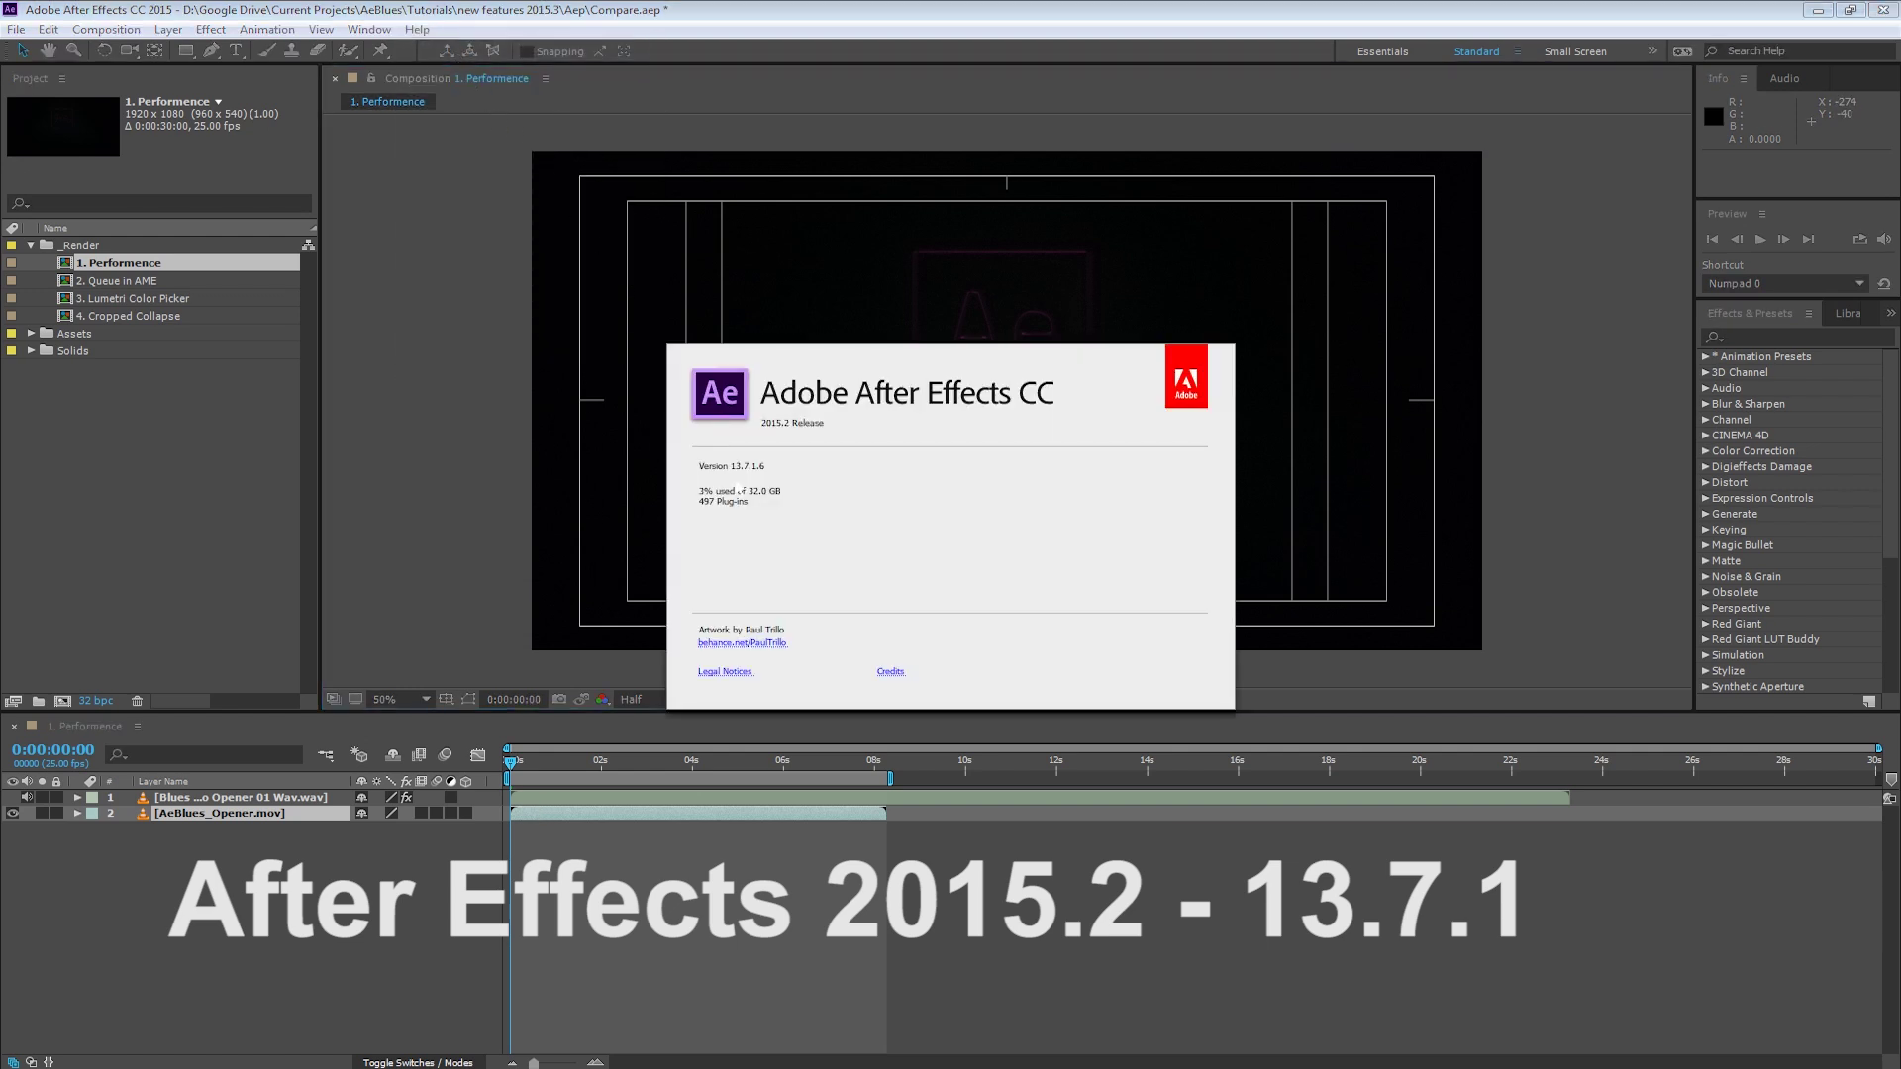
click(864, 535)
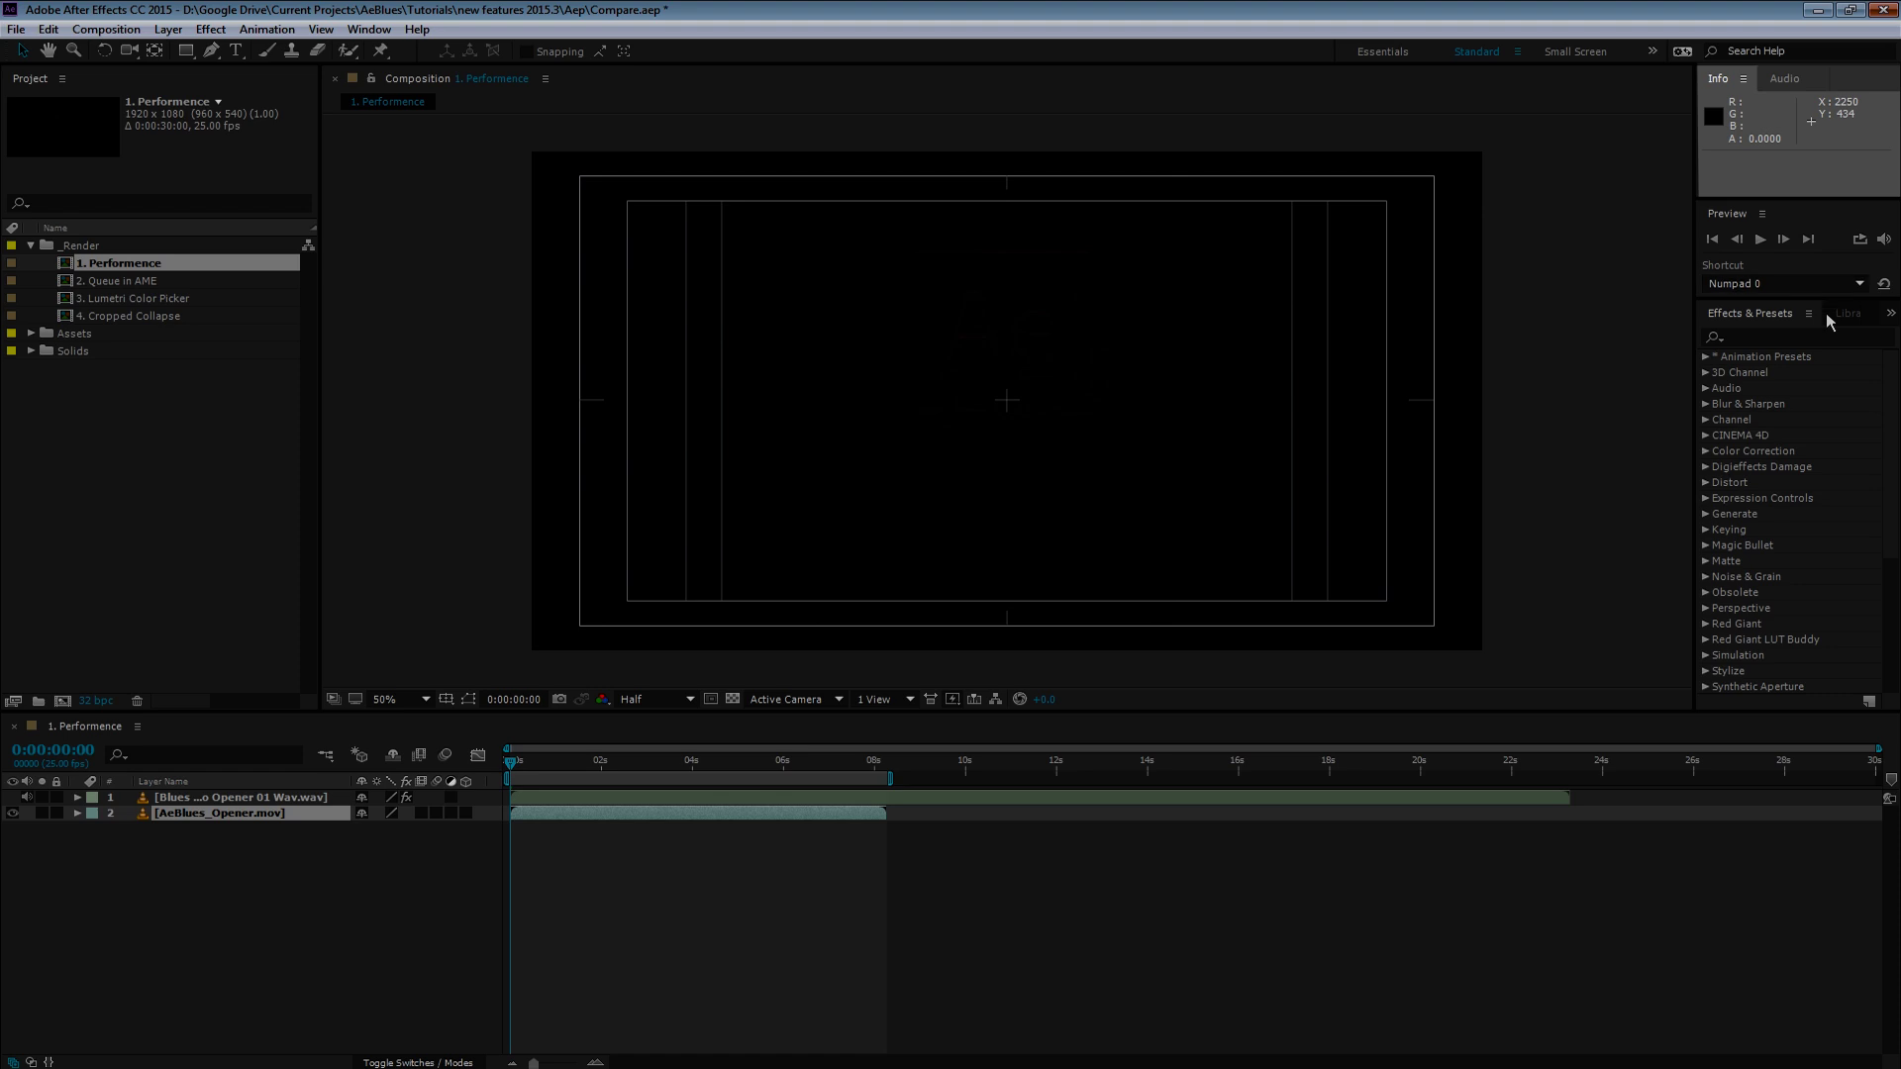
Expand the Preview panel to show all options and RAM-preview the Ae Blues animation
drag(1827, 303, 1821, 535)
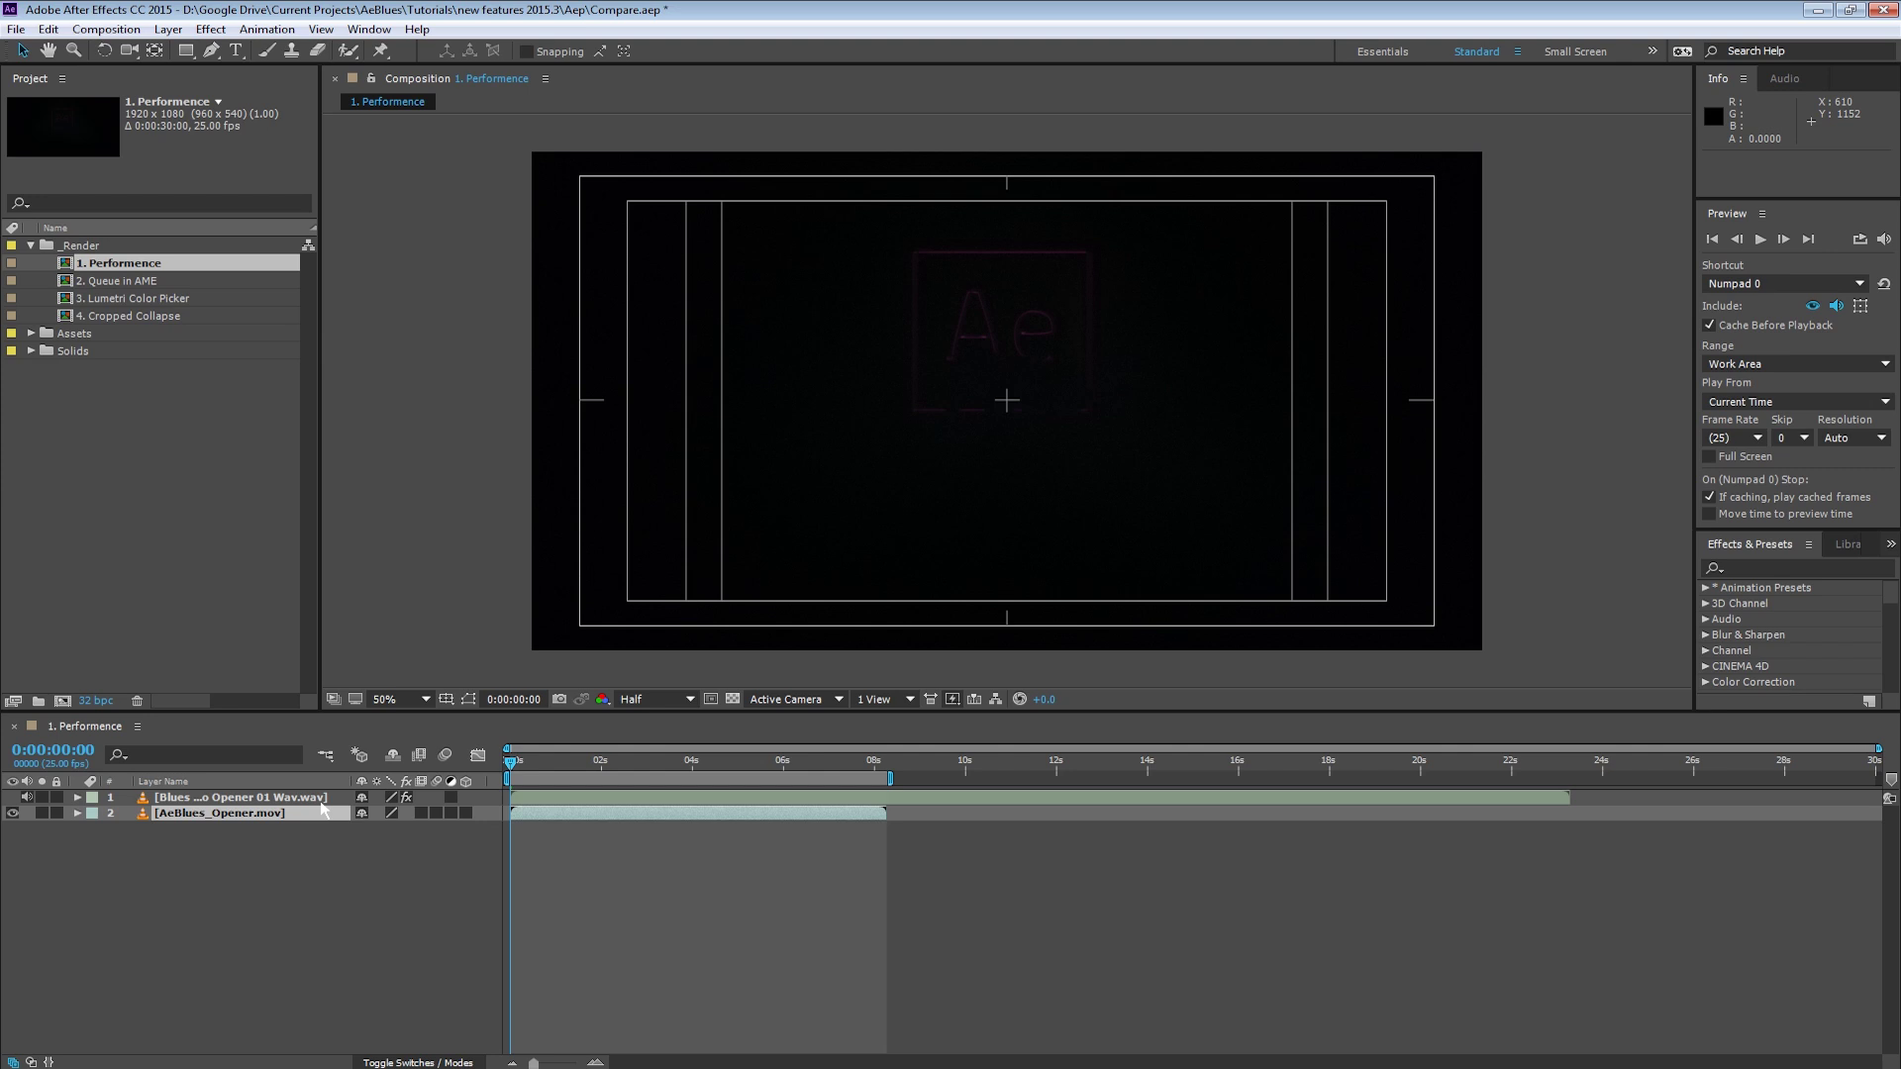
key(space)
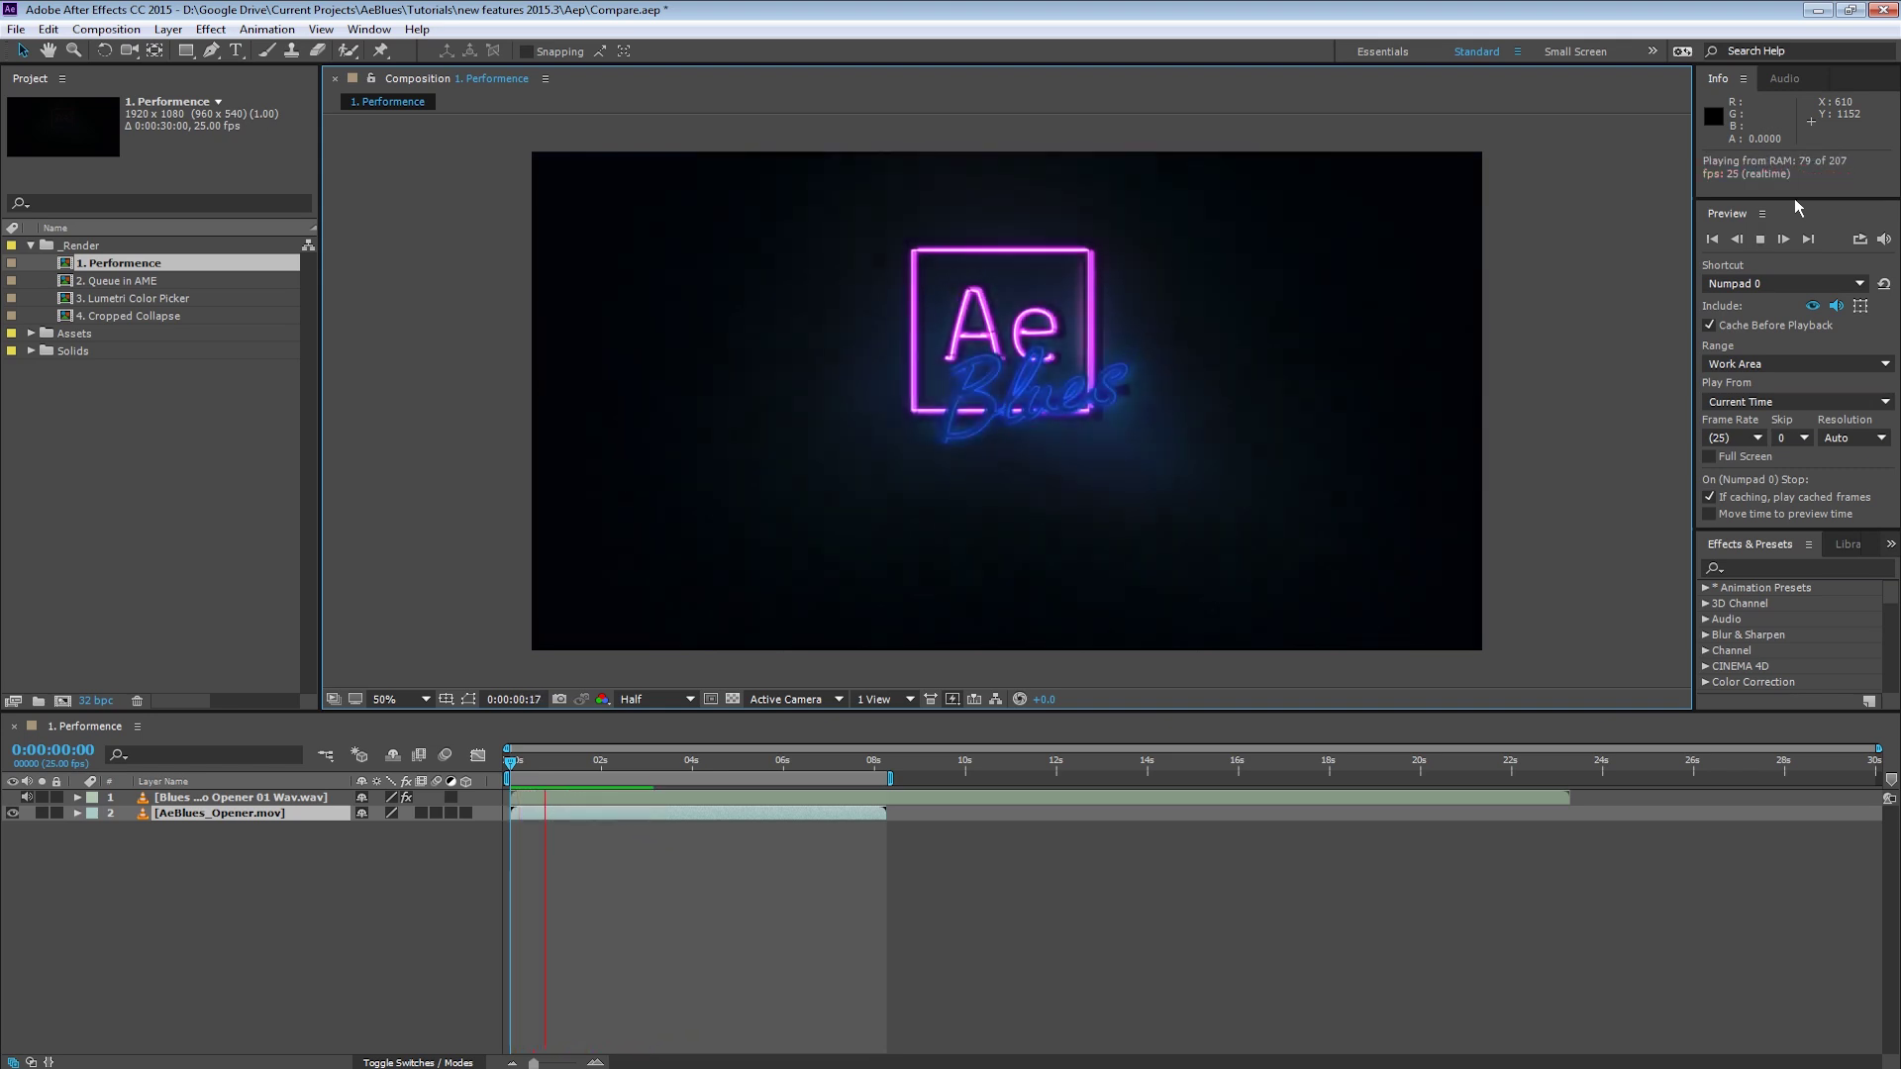
key(space)
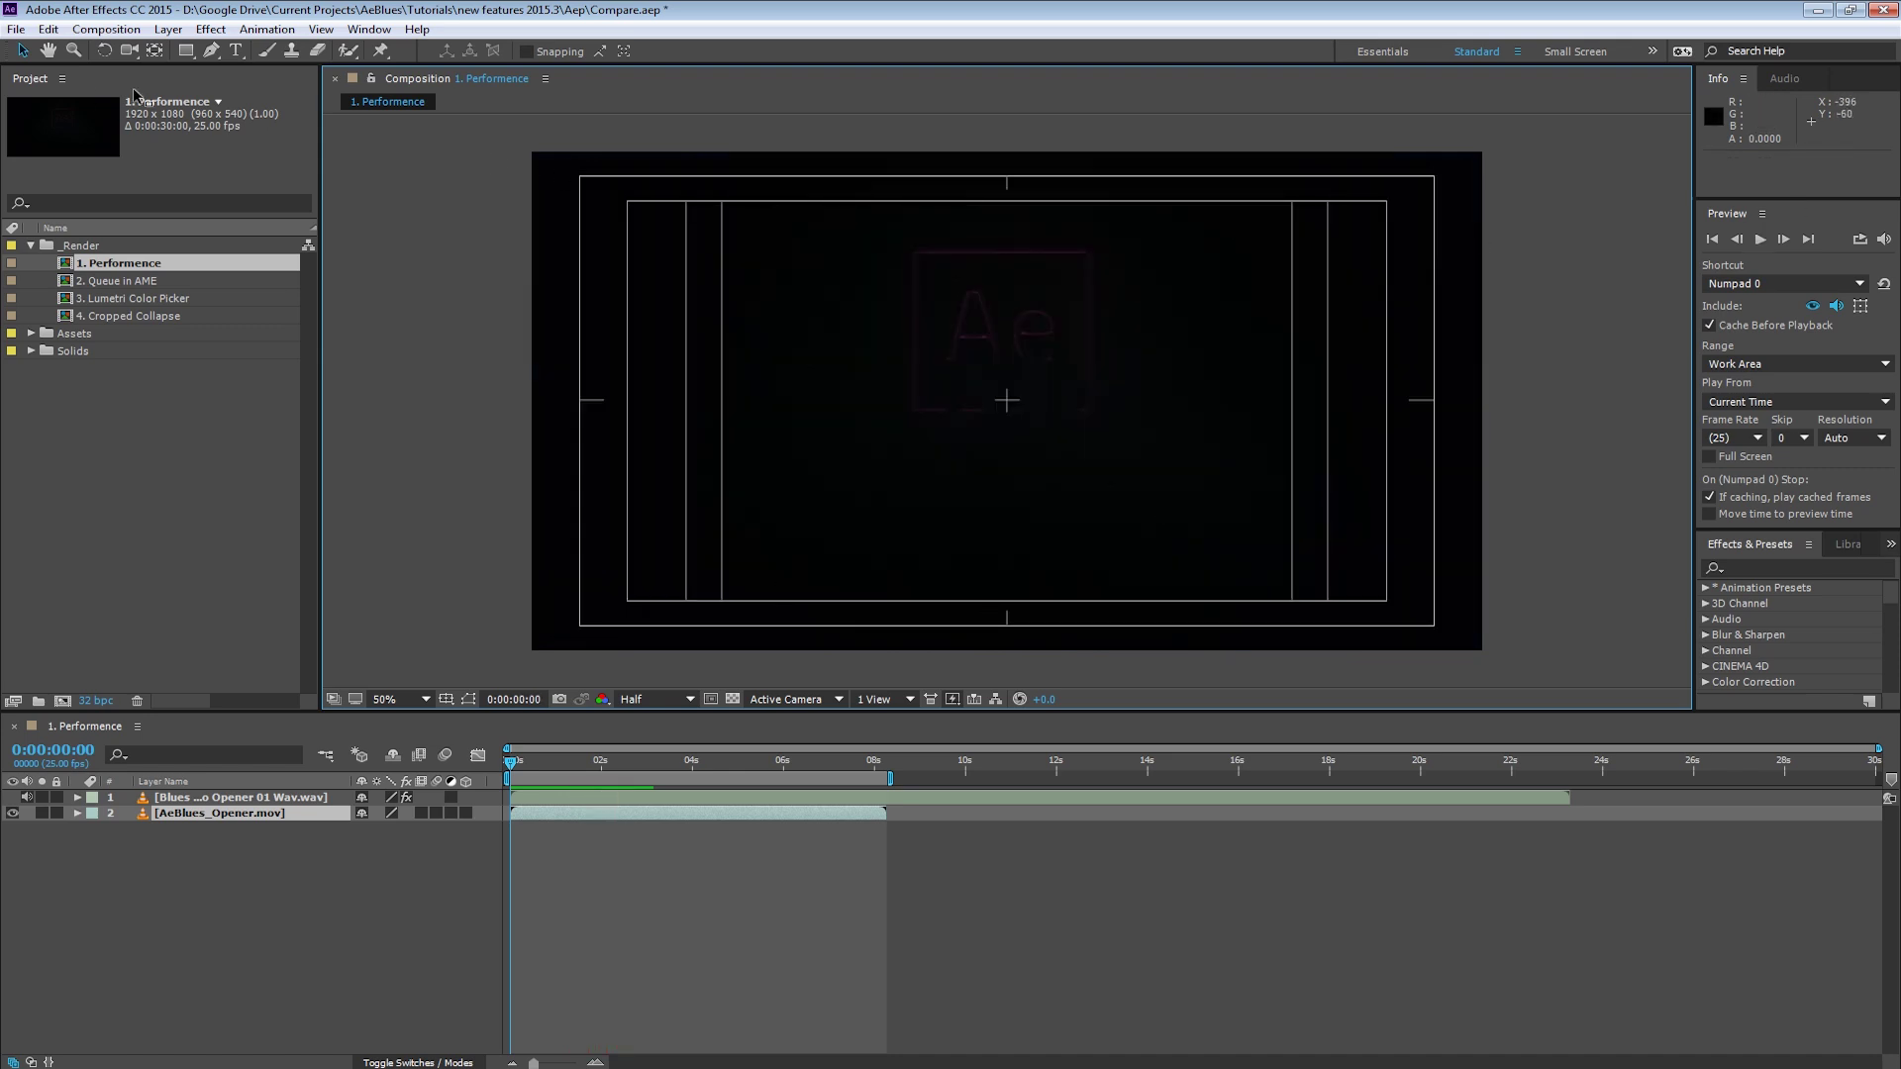
Purge all memory and disk cache via Edit > Purge and confirm
click(48, 29)
mouse_move(188, 426)
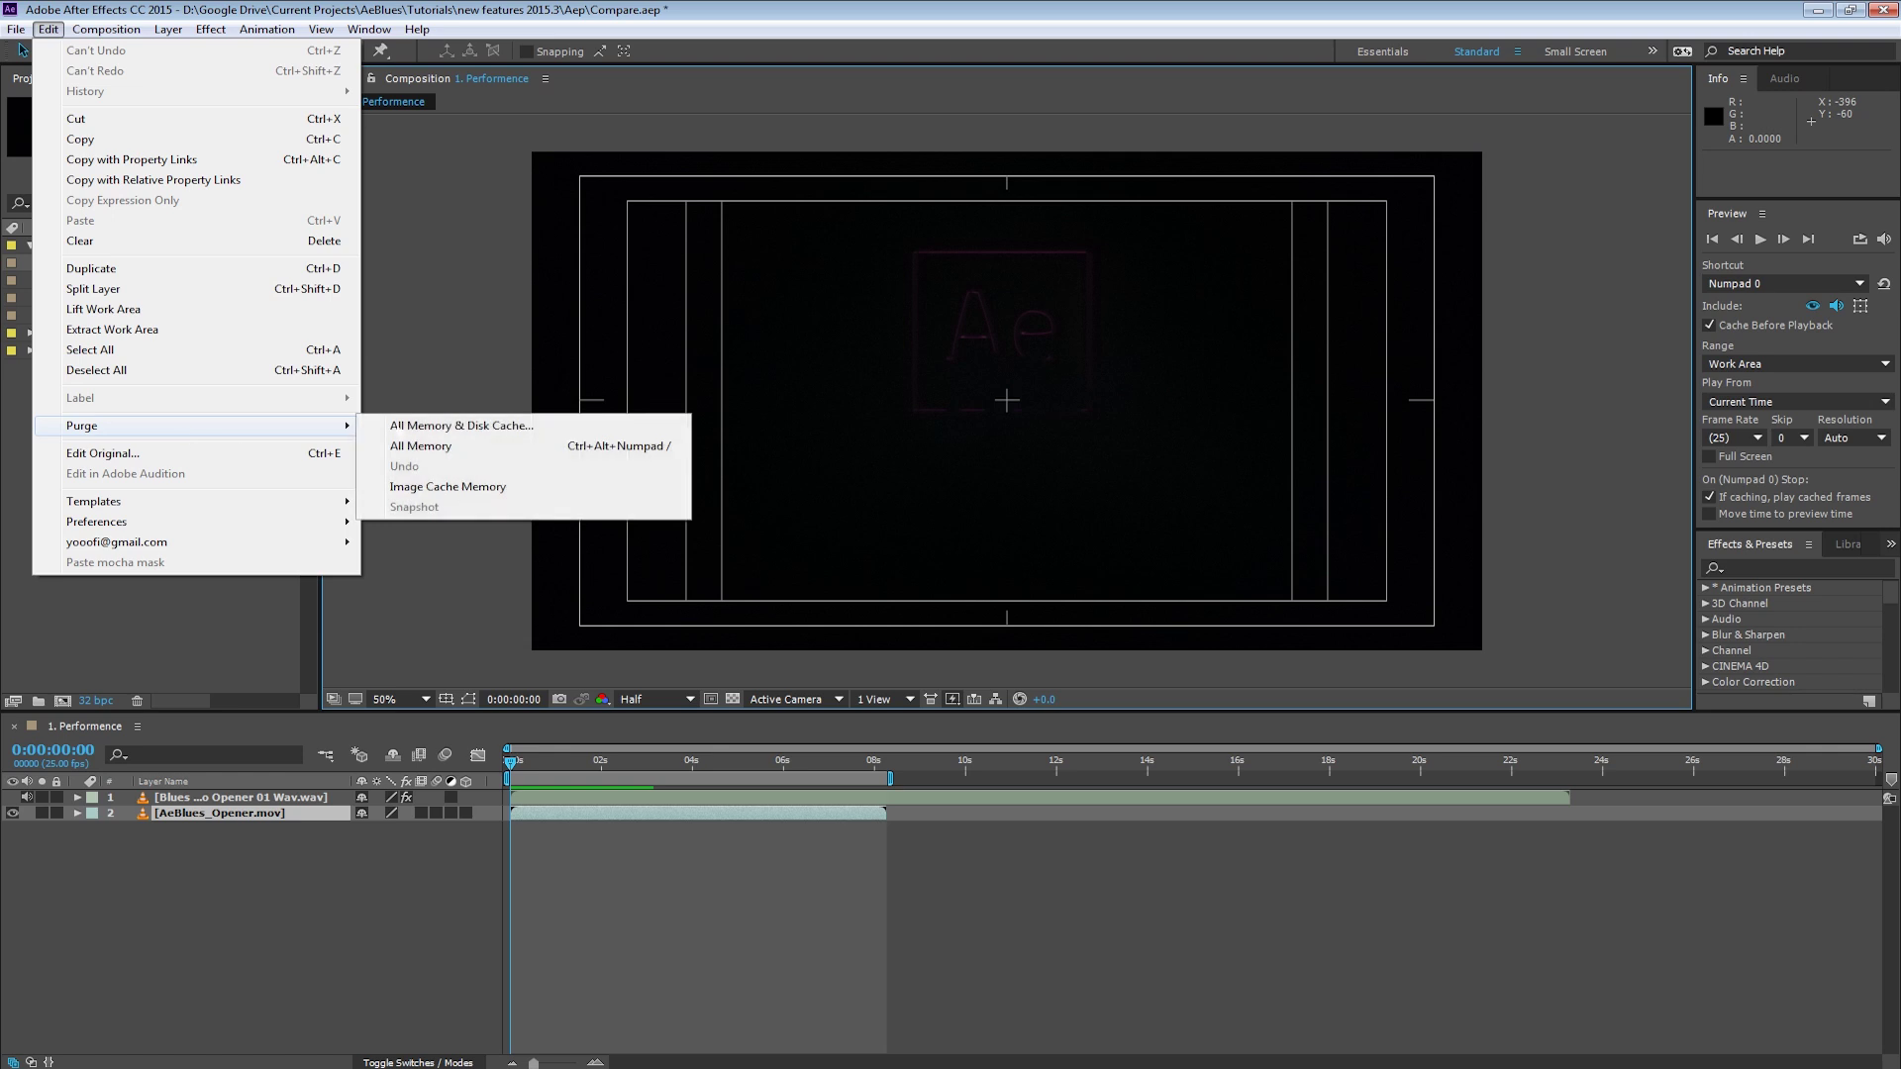
click(425, 427)
click(1025, 569)
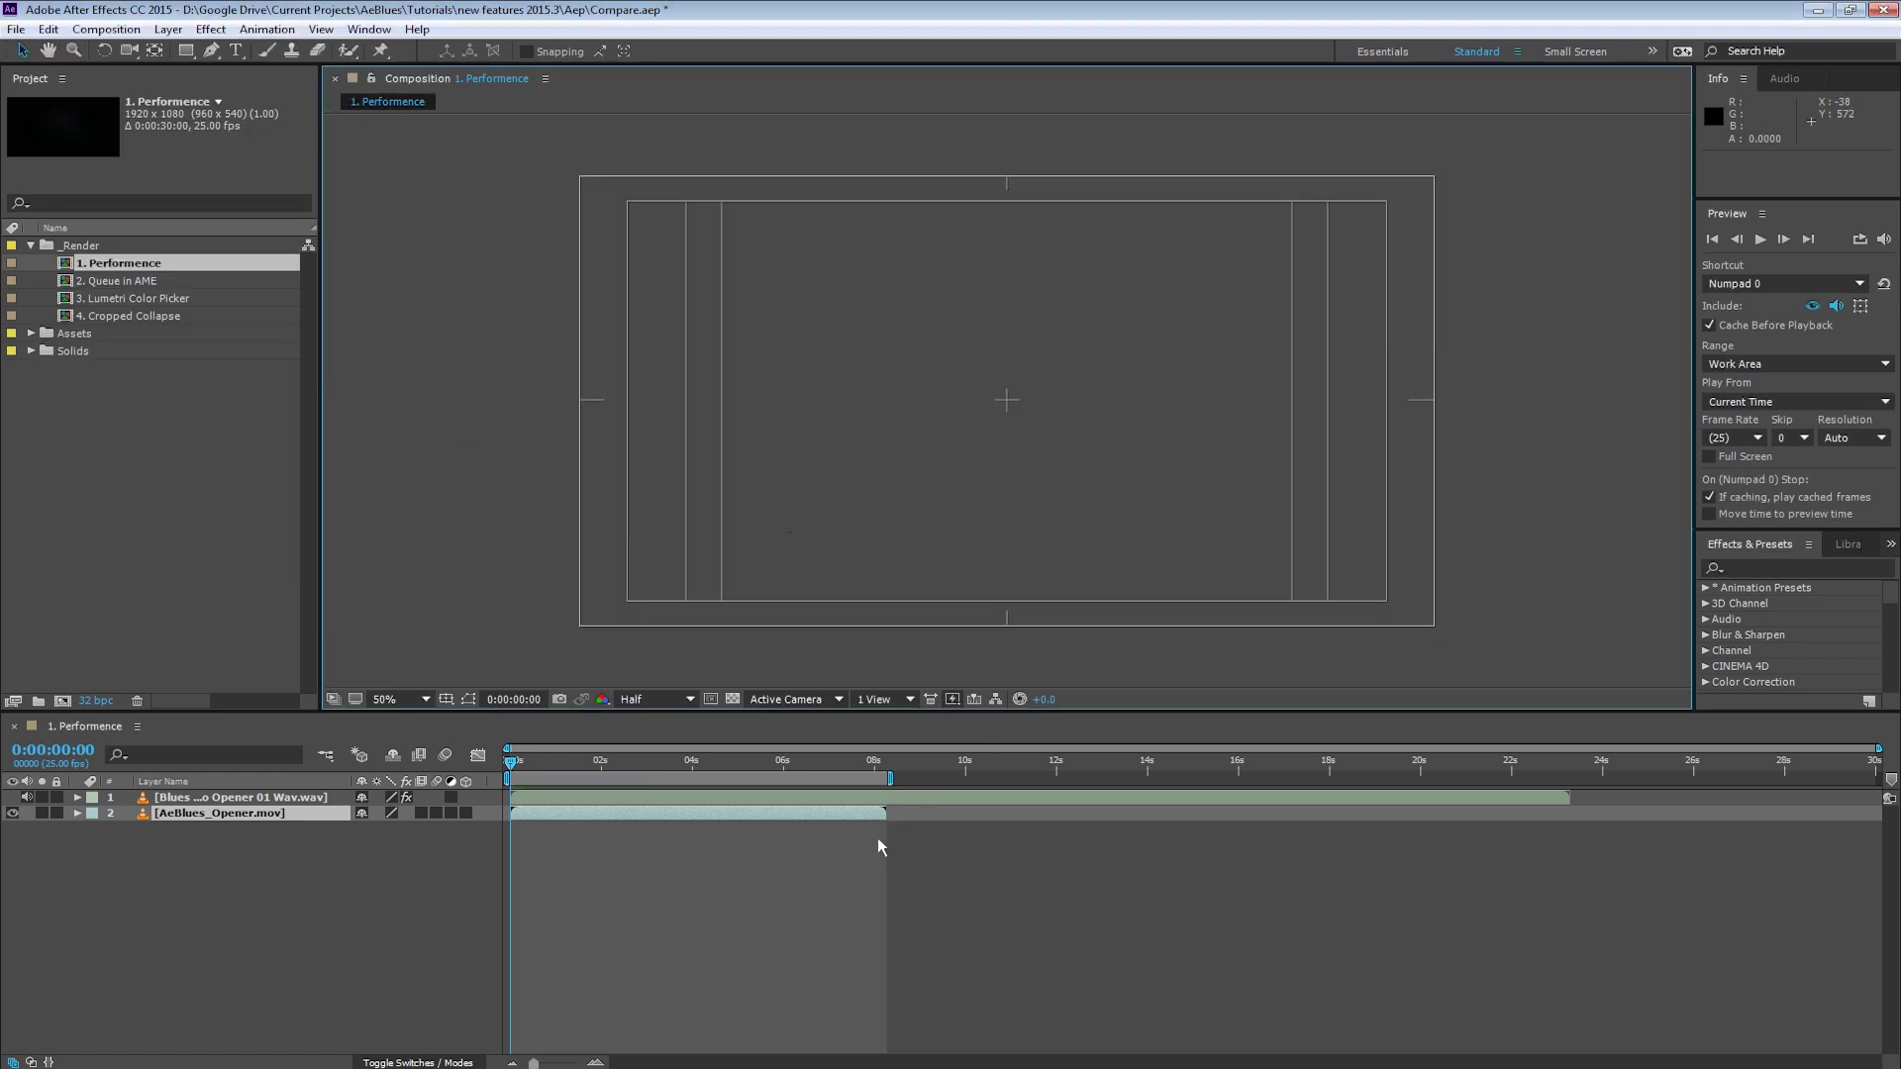
Preview the composition again while its frames re-cache, then stop playback
click(1759, 239)
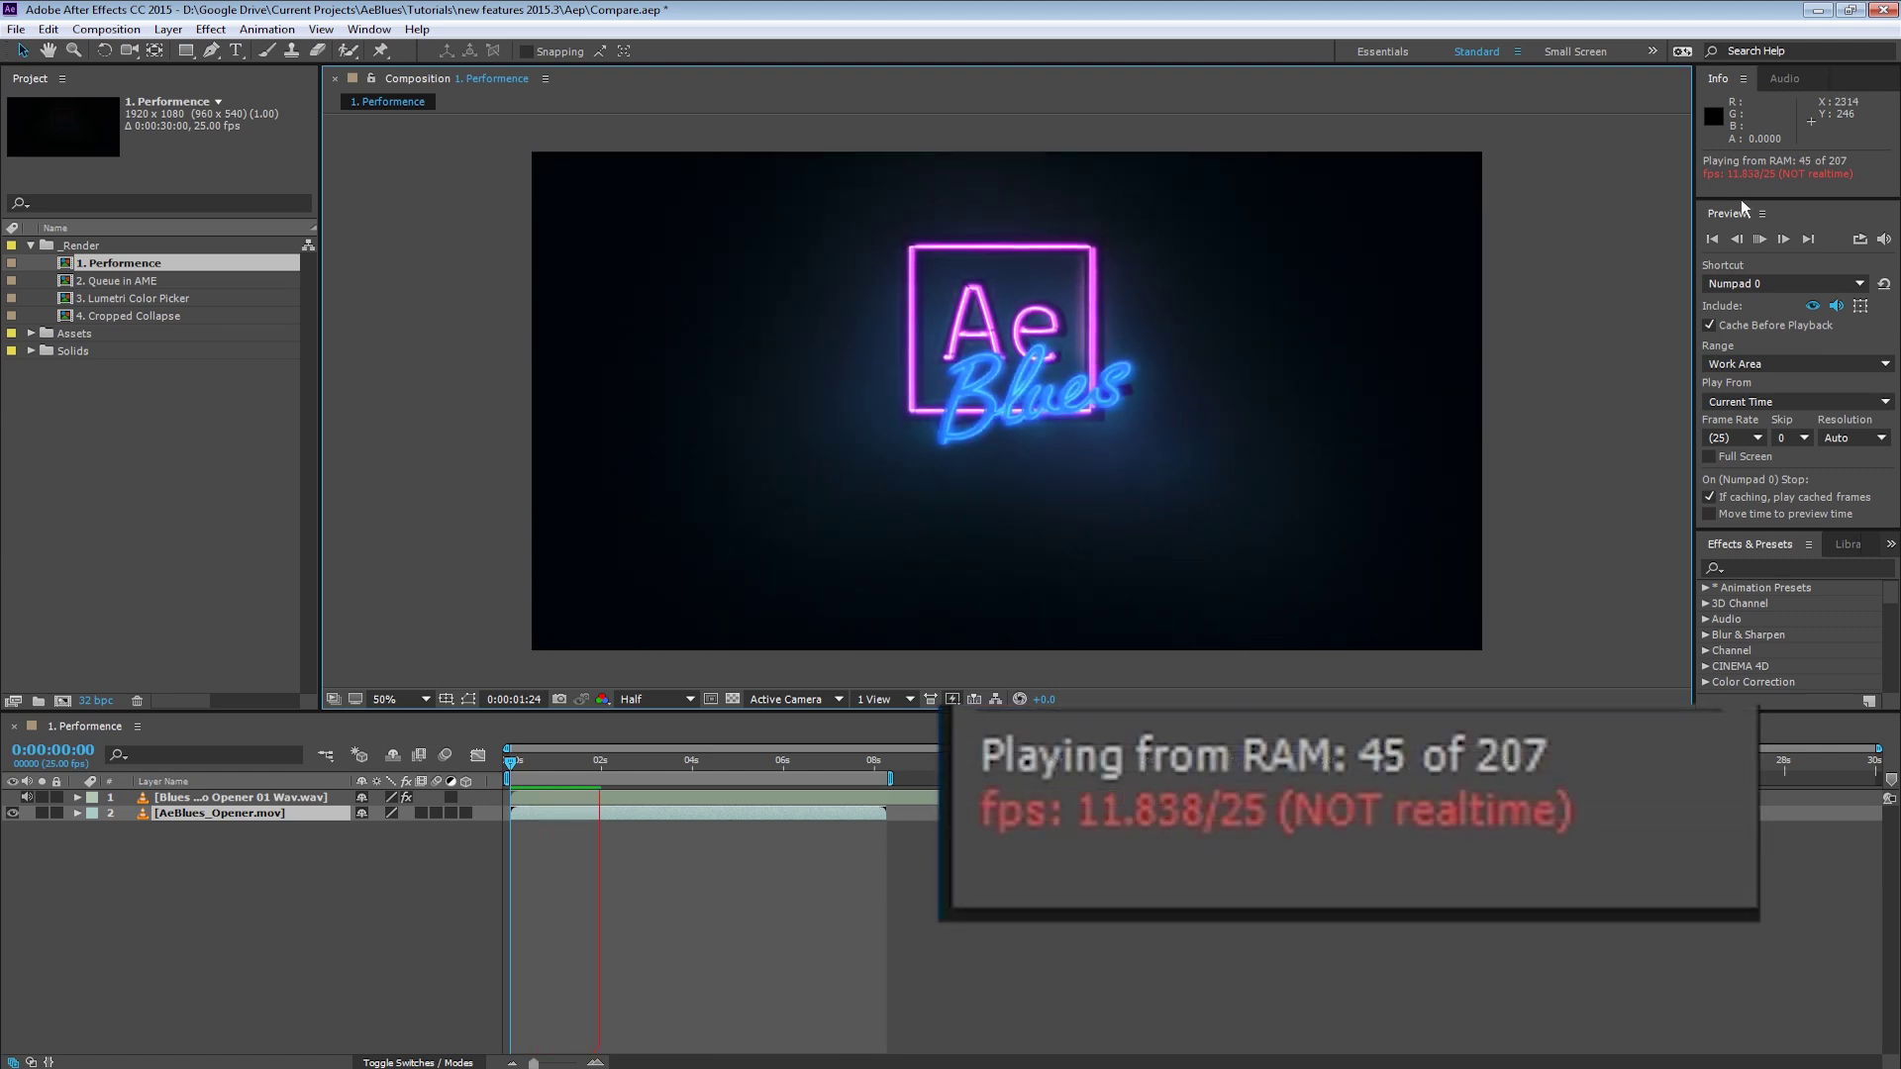
key(KP_0)
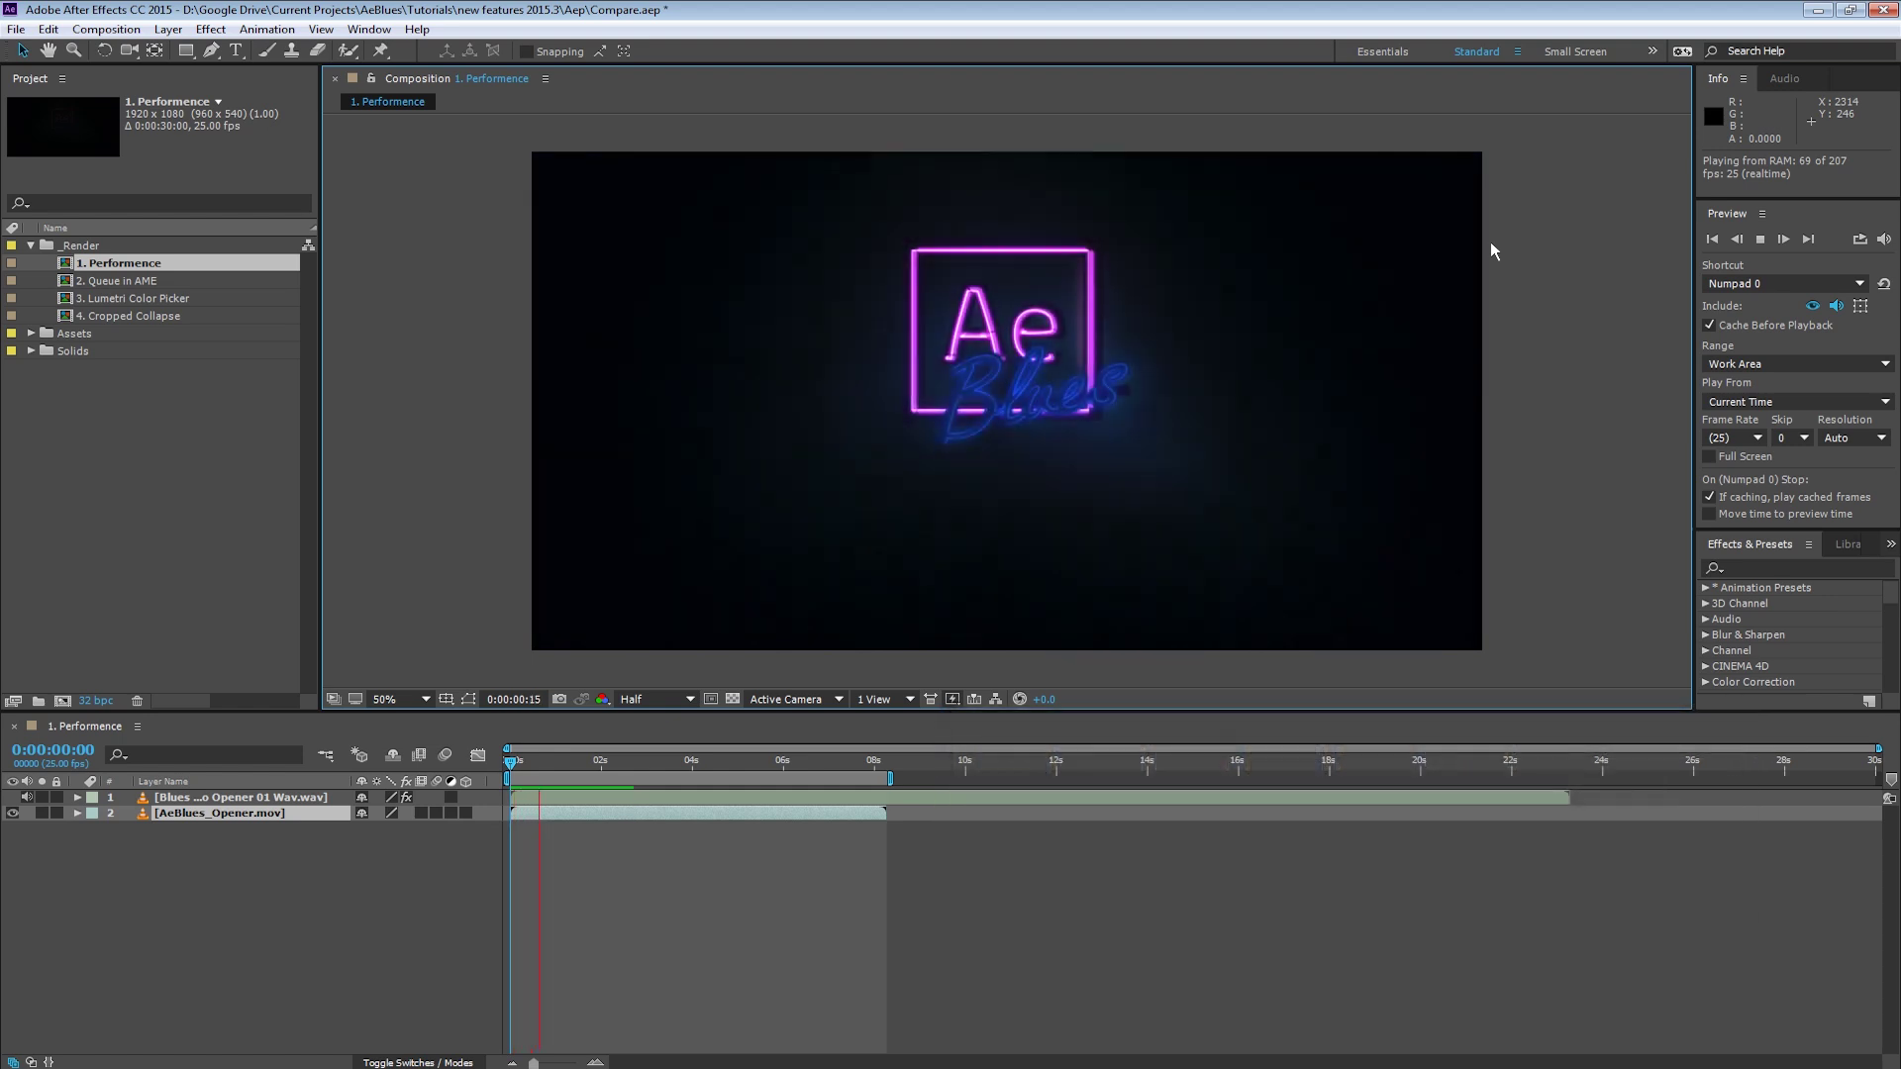
key(apostrophe)
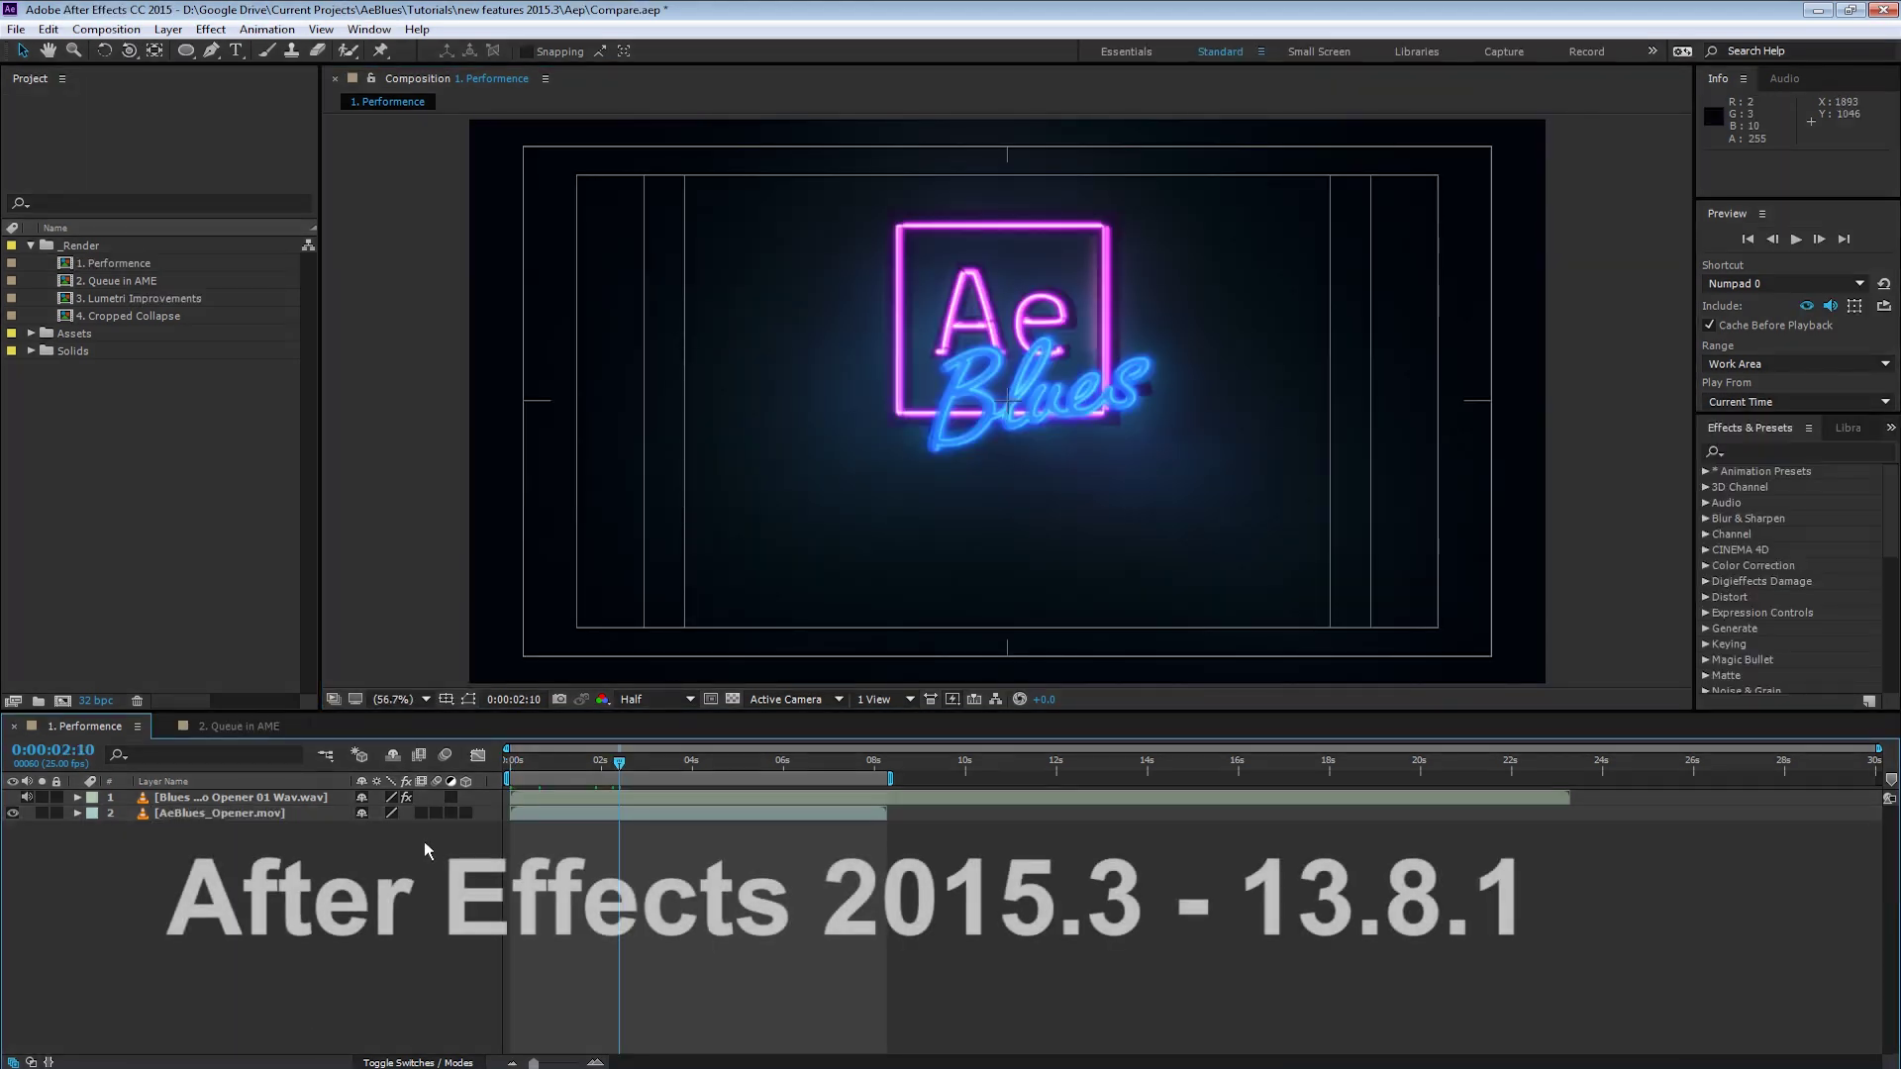
Confirm version 13.8.1.38 in the About After Effects dialog, then close it
click(417, 29)
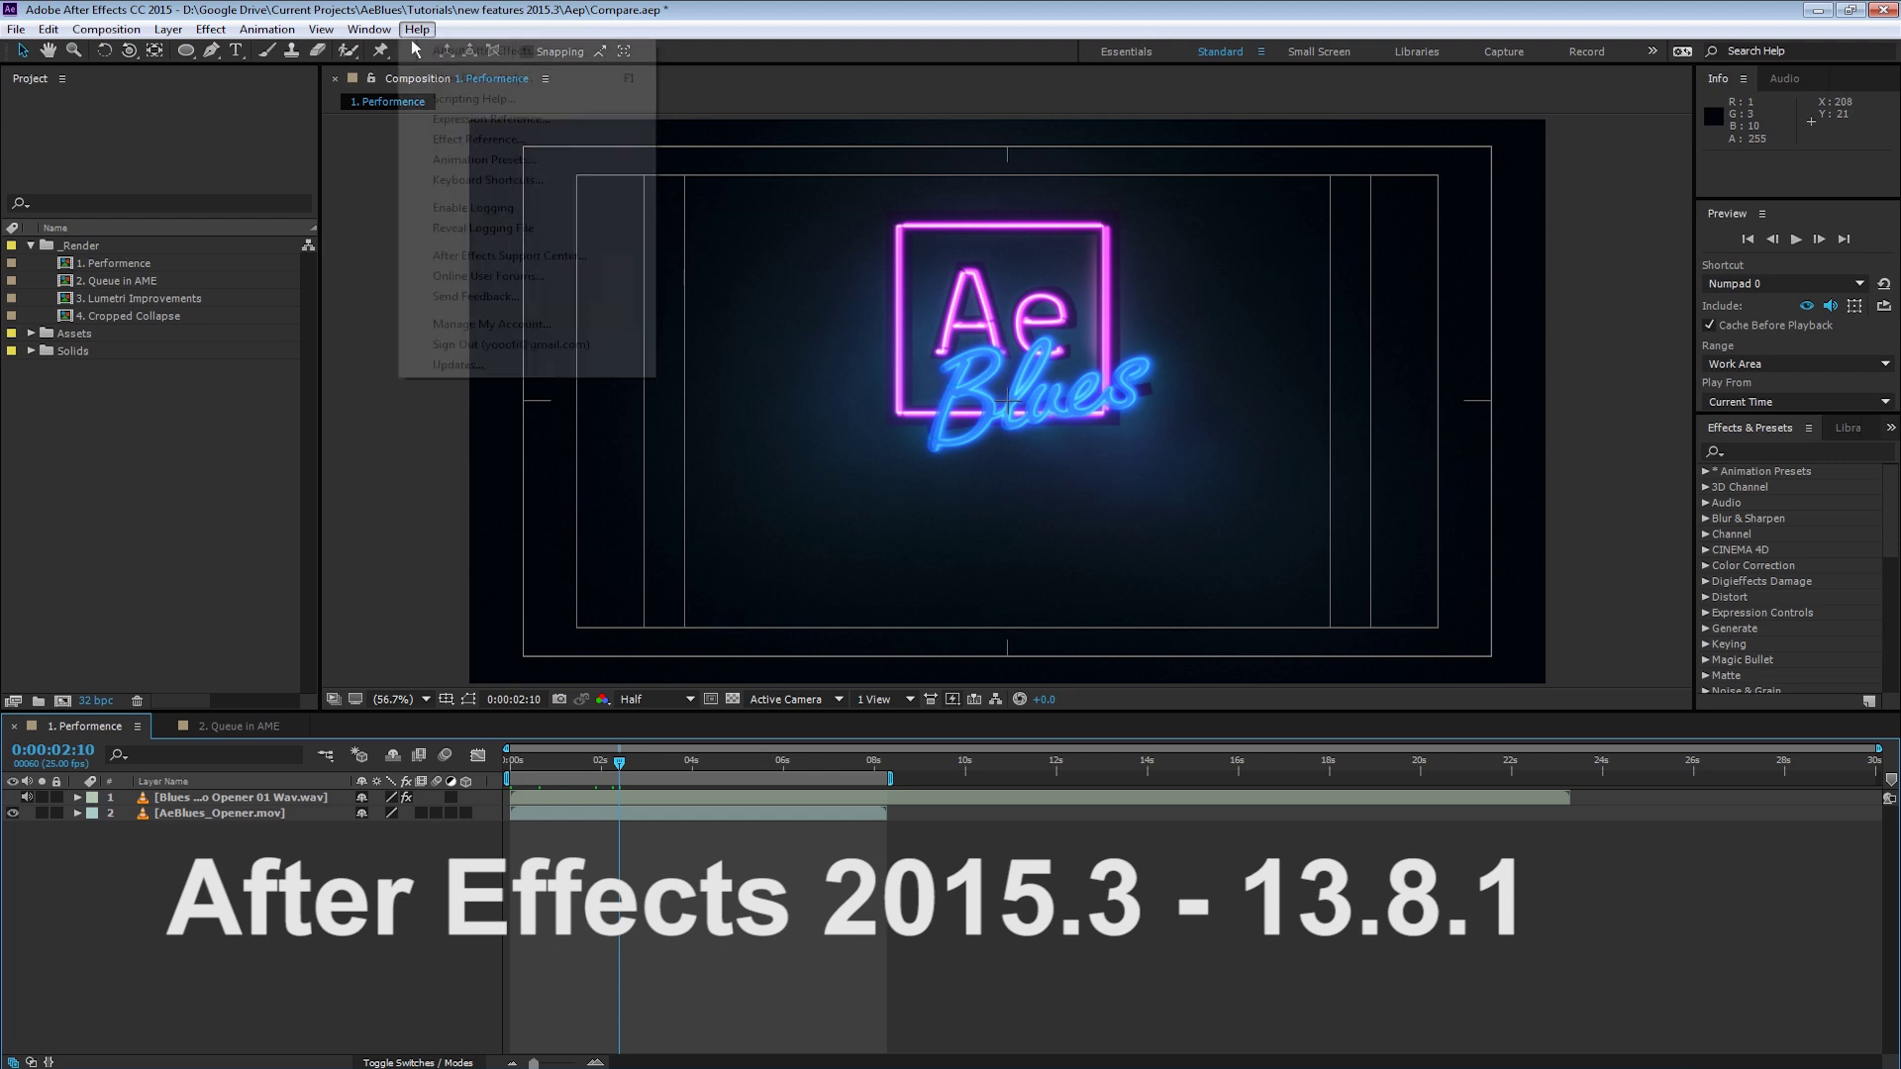
click(455, 366)
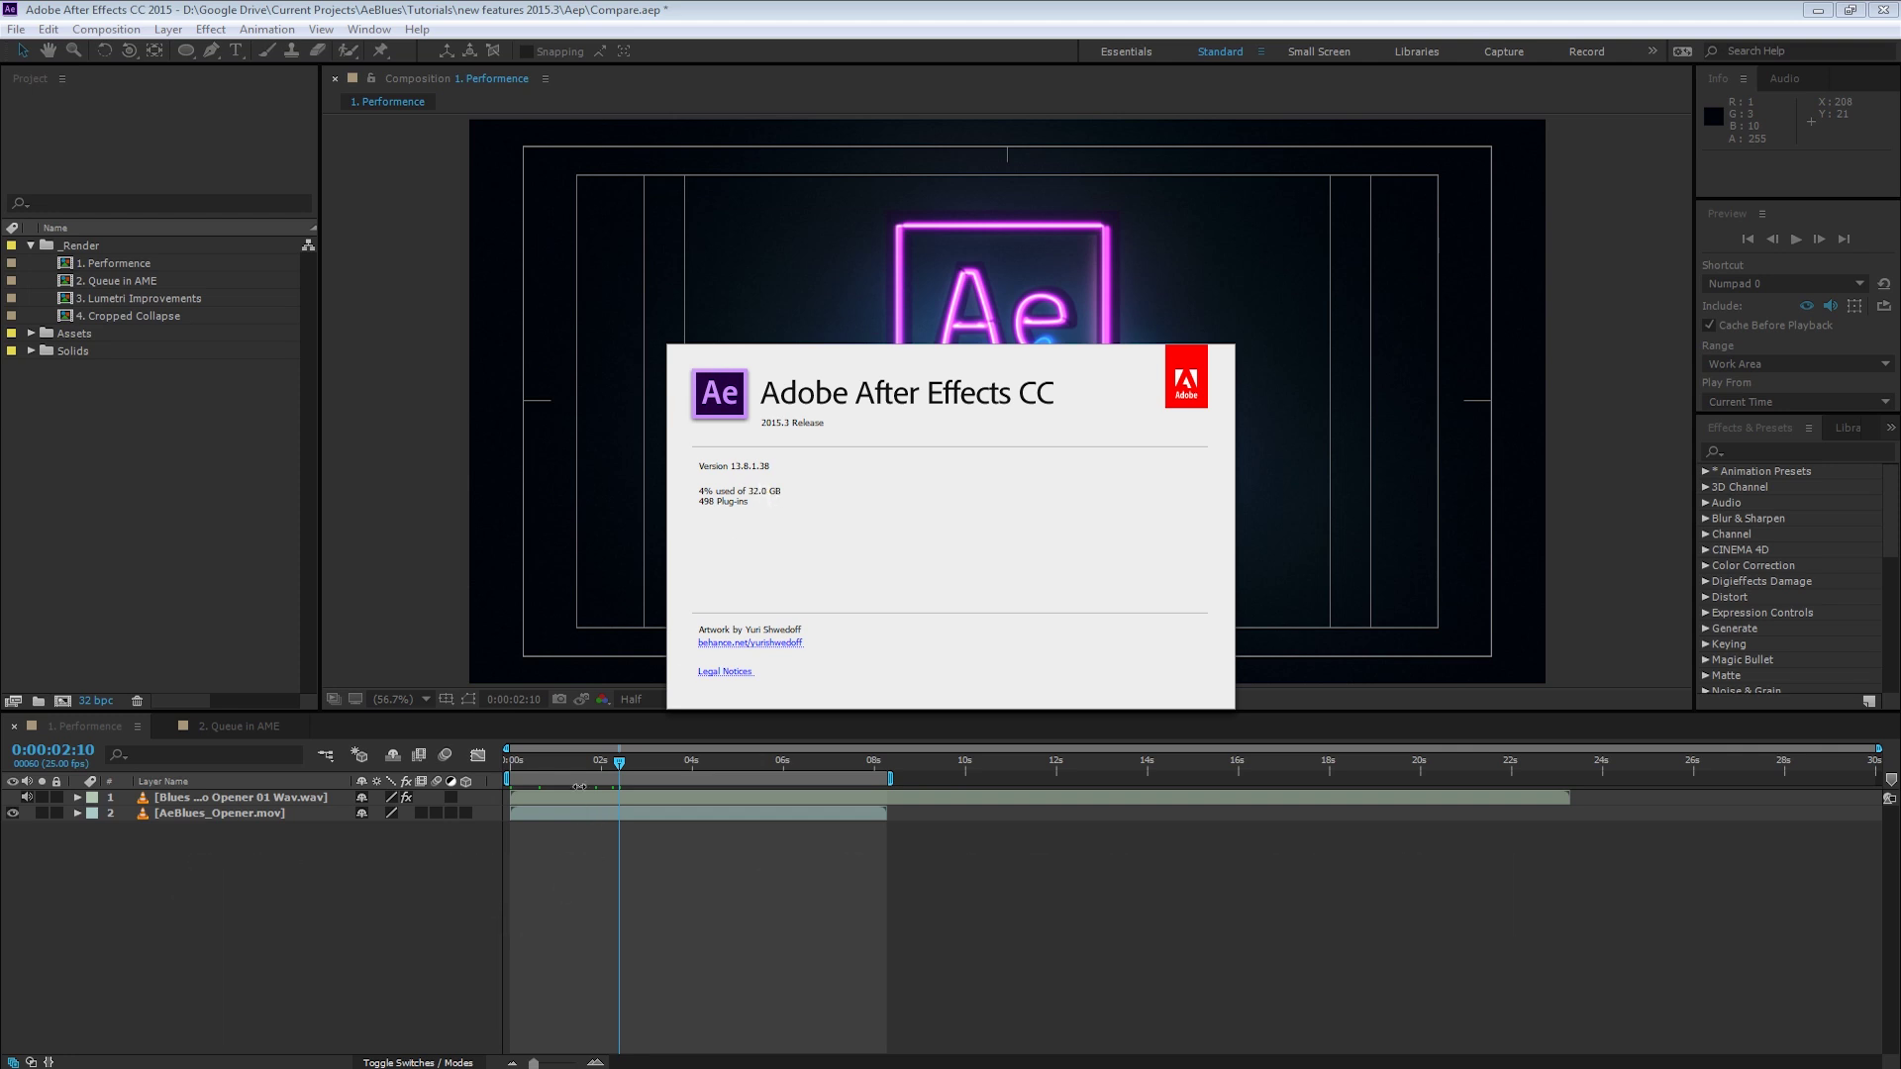
click(918, 542)
Preview from frame 0, caching frames, then replay the cached frames from RAM in realtime
drag(618, 763, 510, 763)
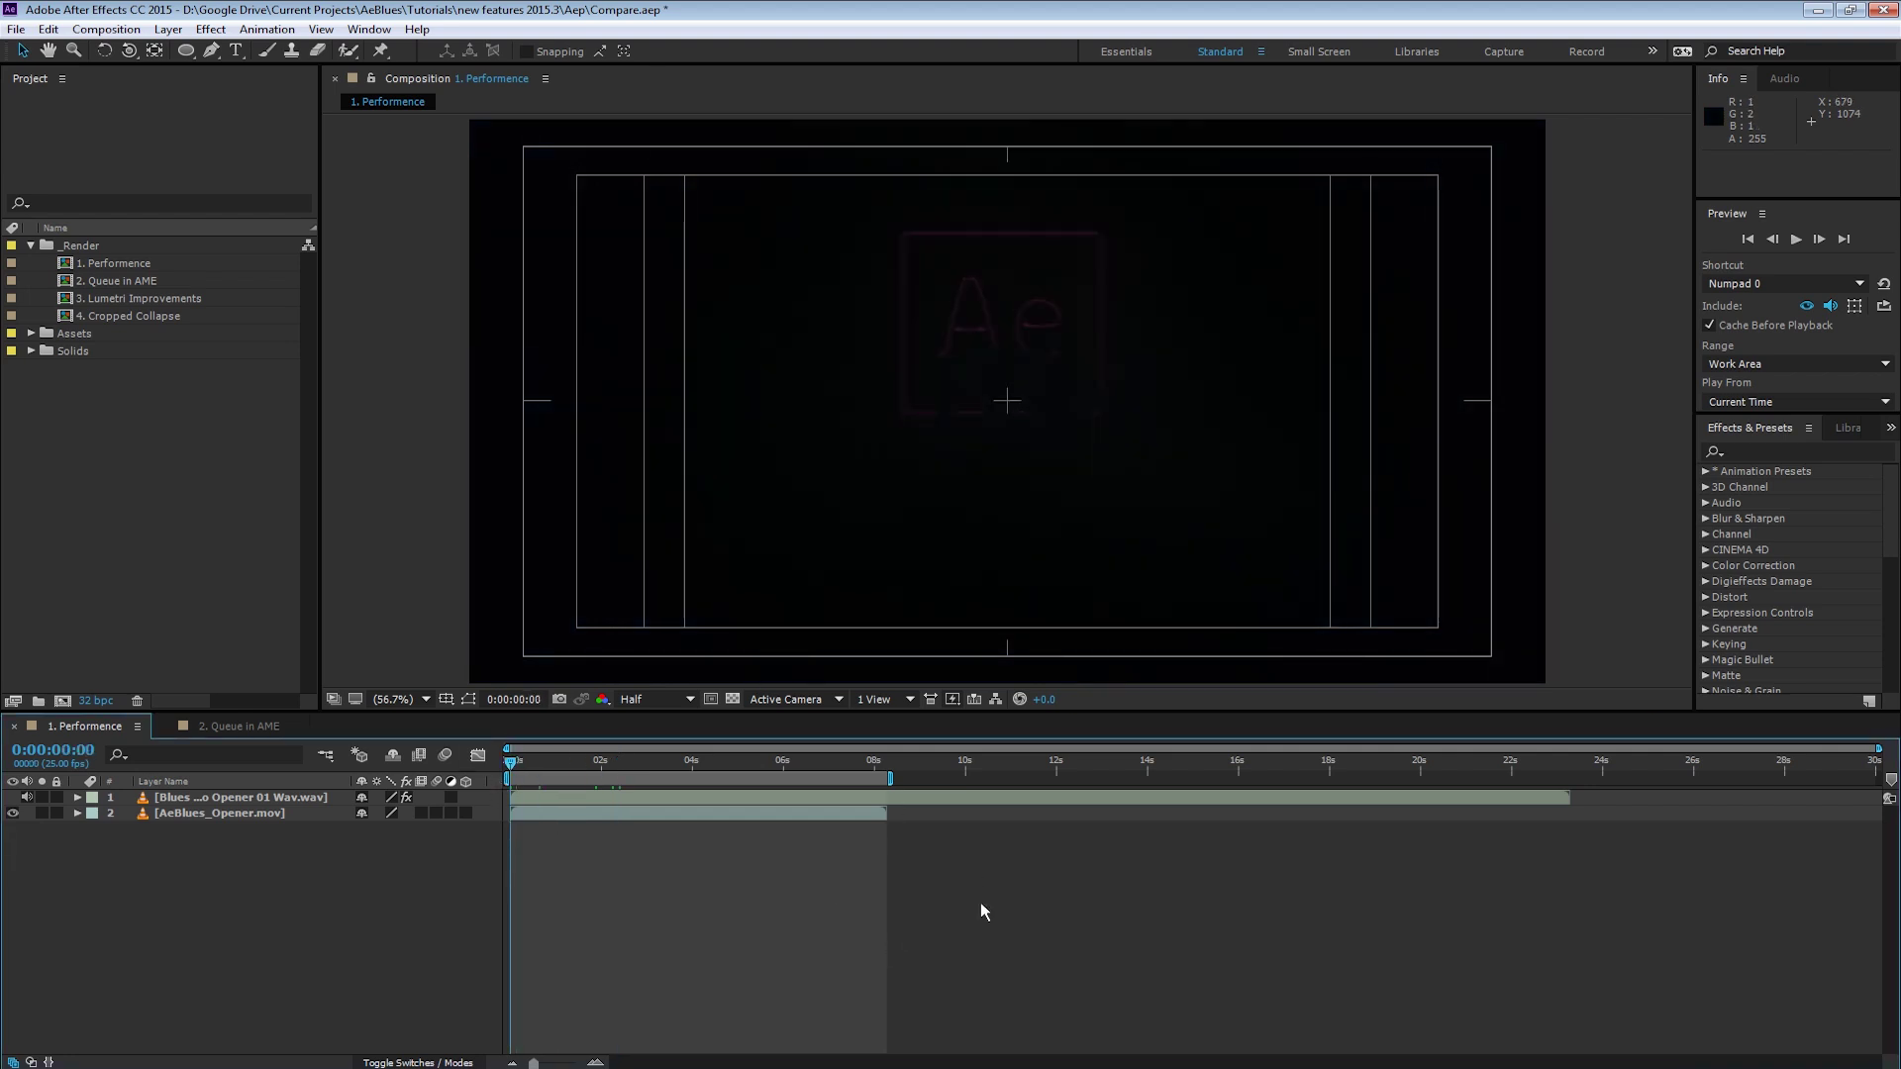
key(space)
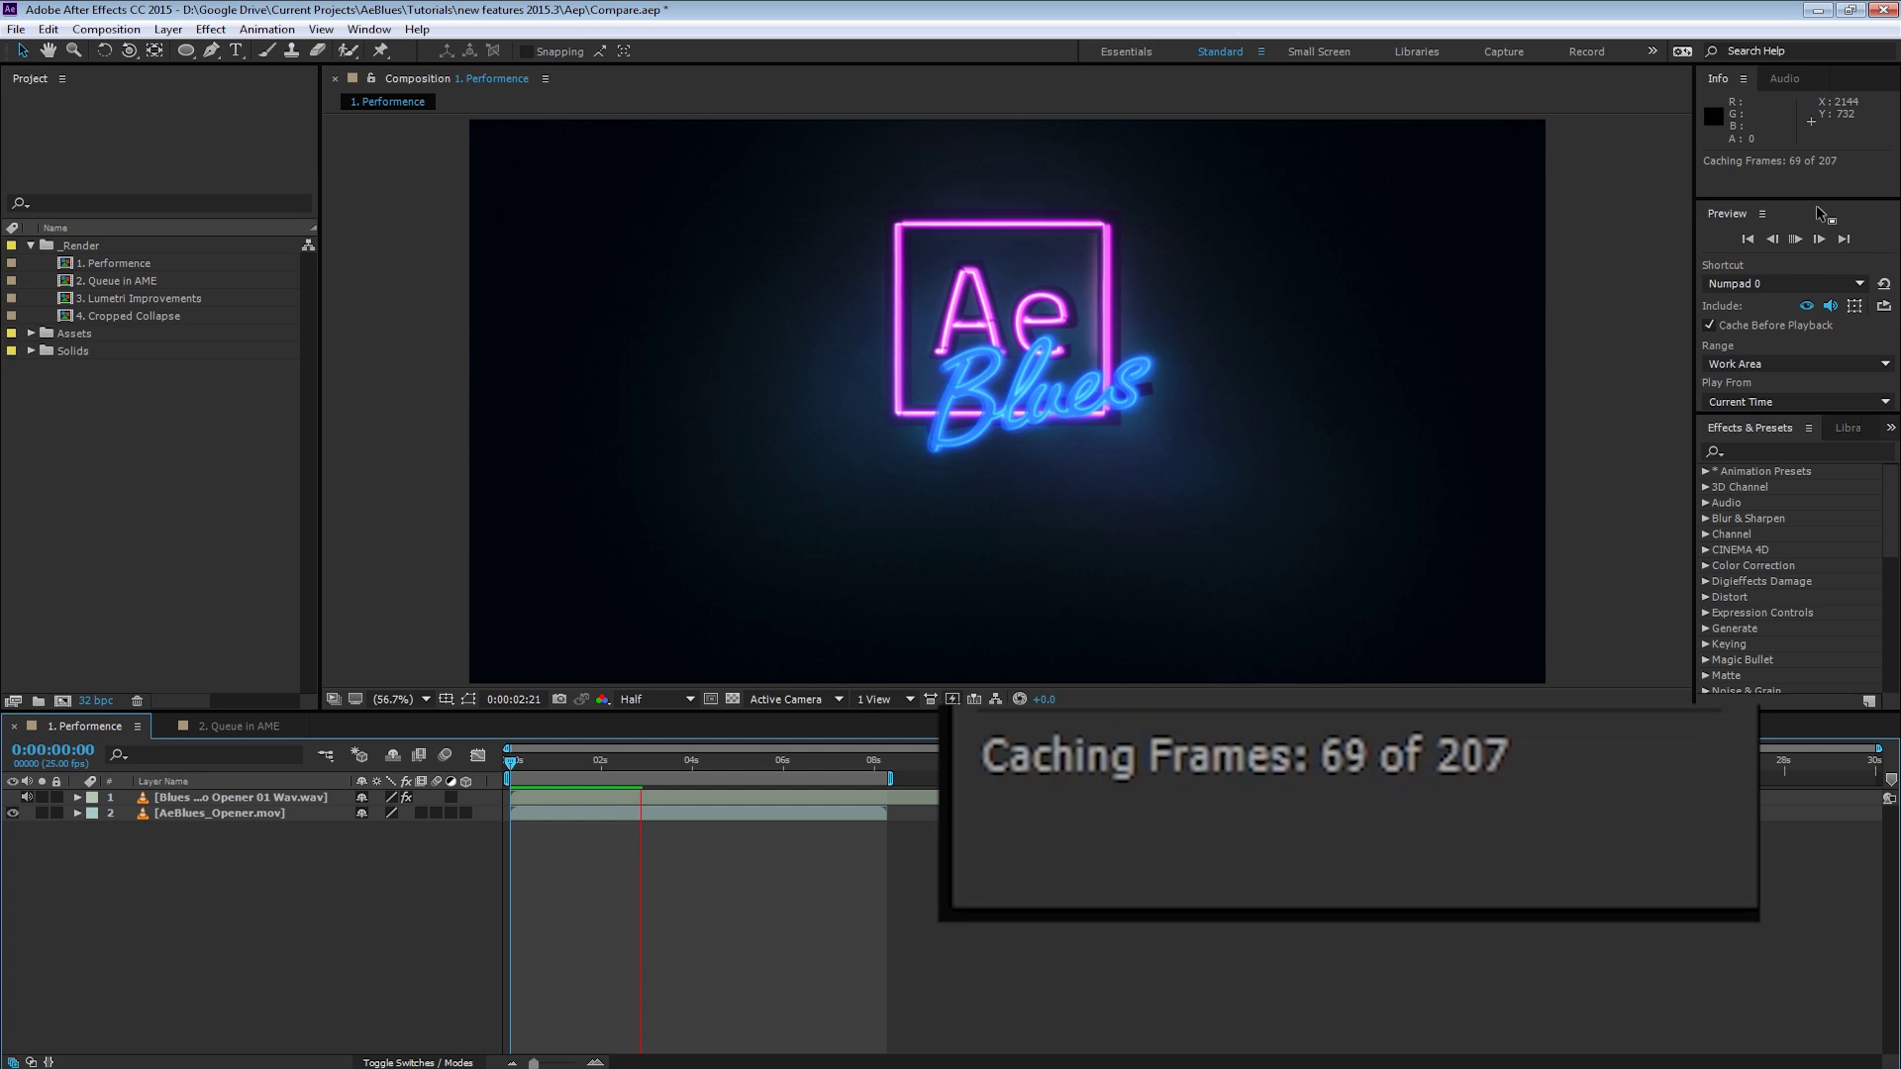
key(KP_0)
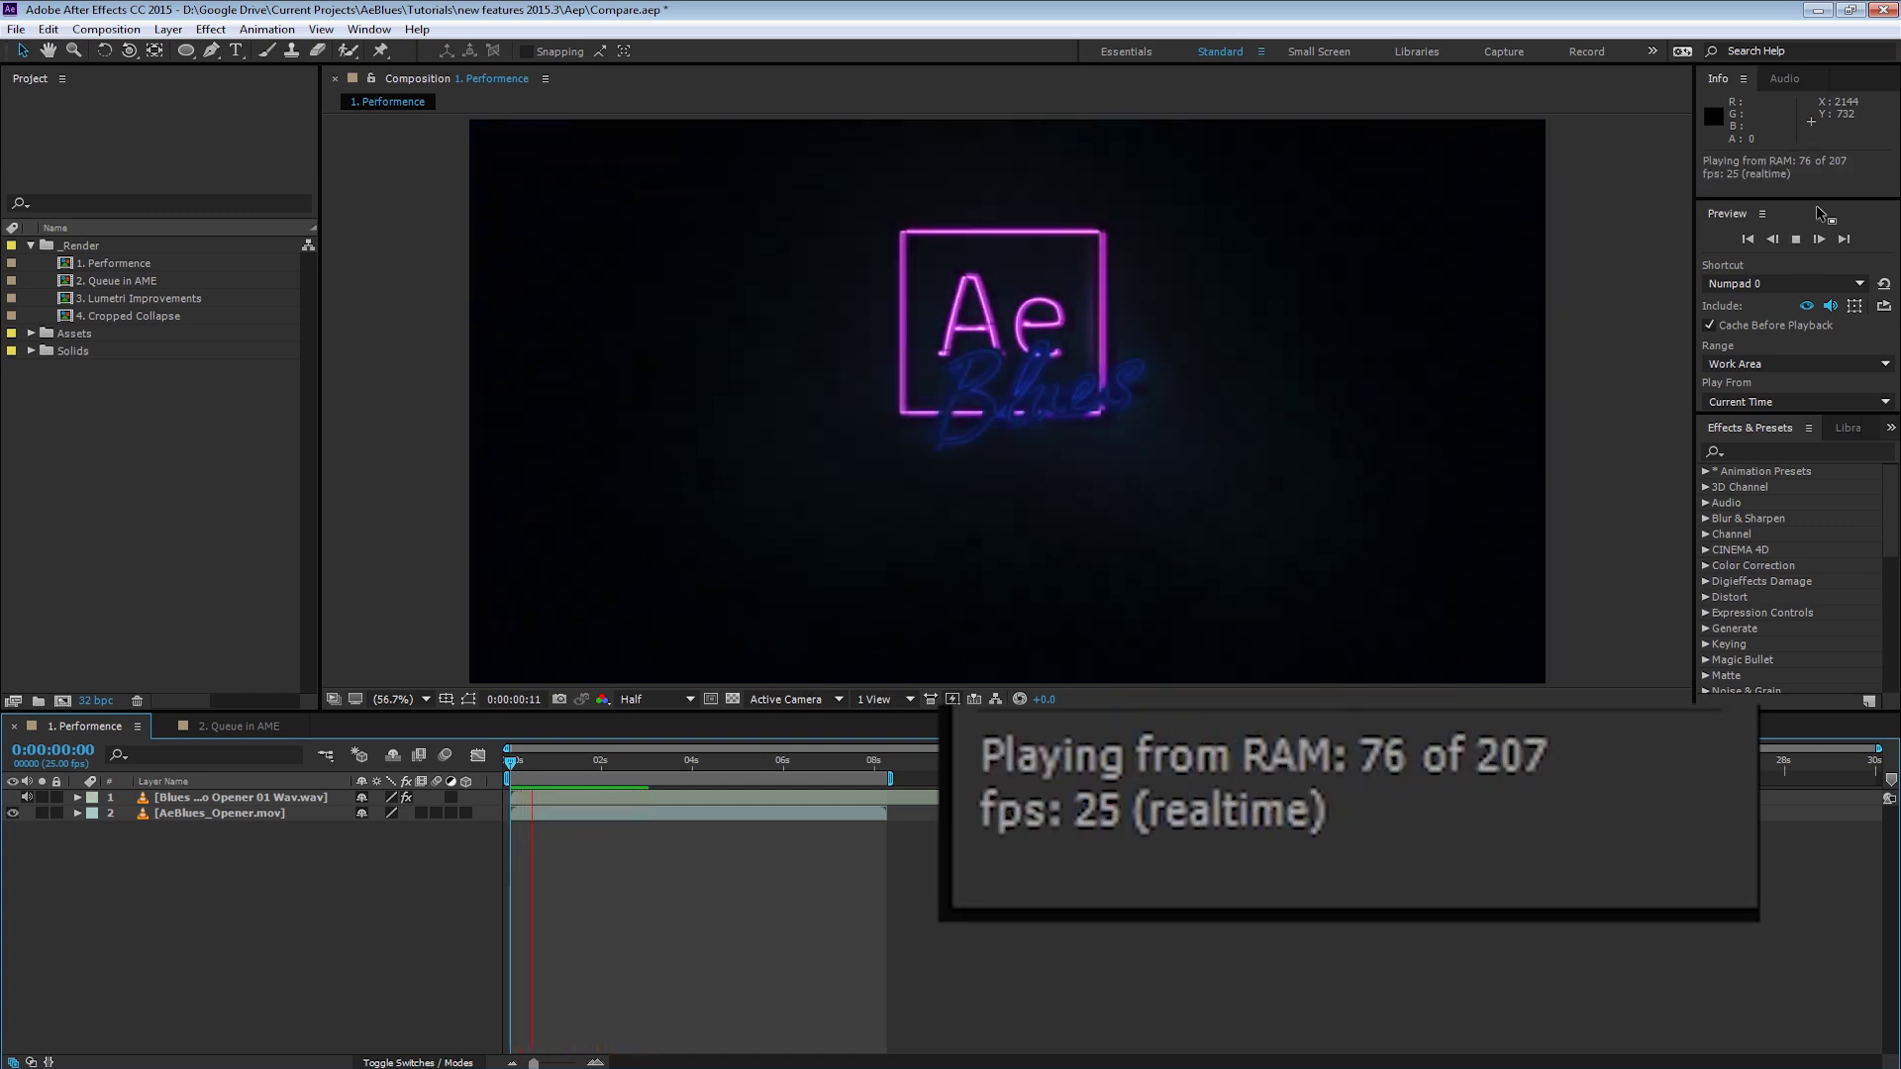
key(KP_0)
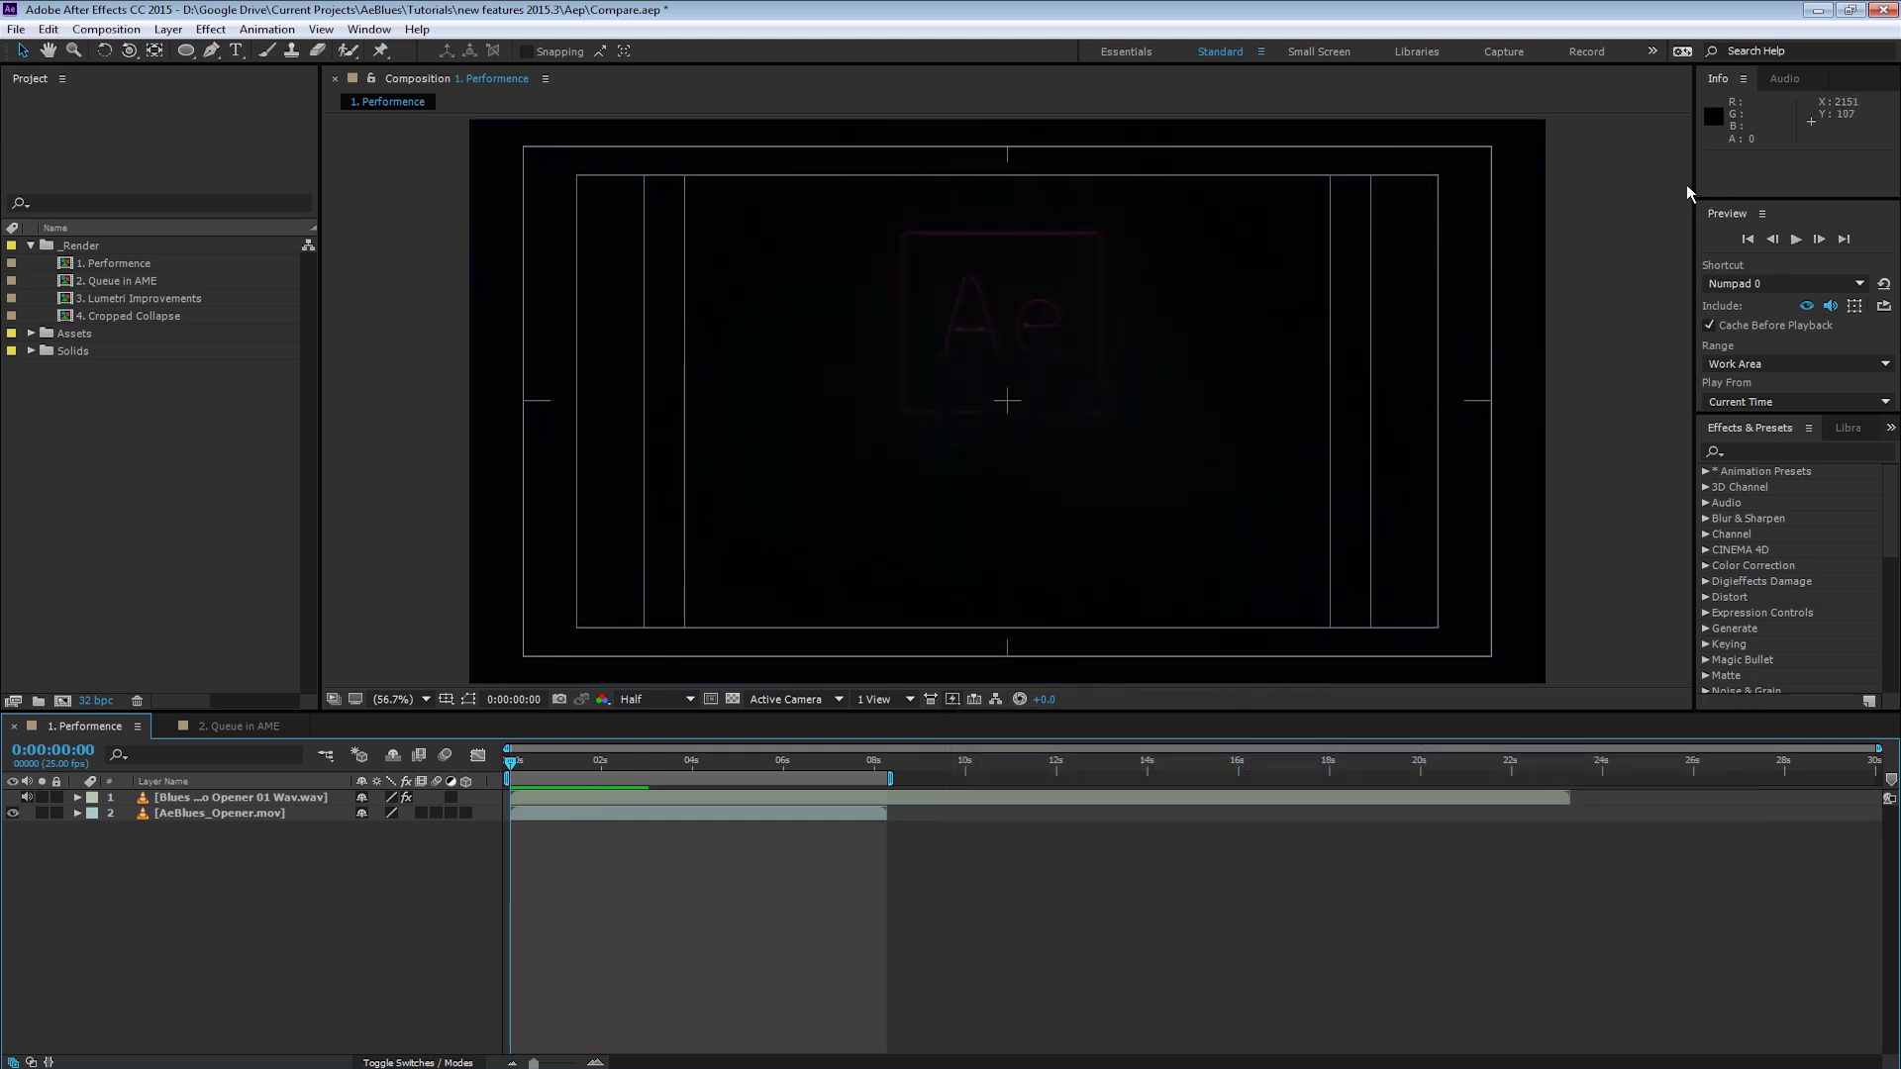
Start a RAM preview of the 1. Performance composition
key(KP_0)
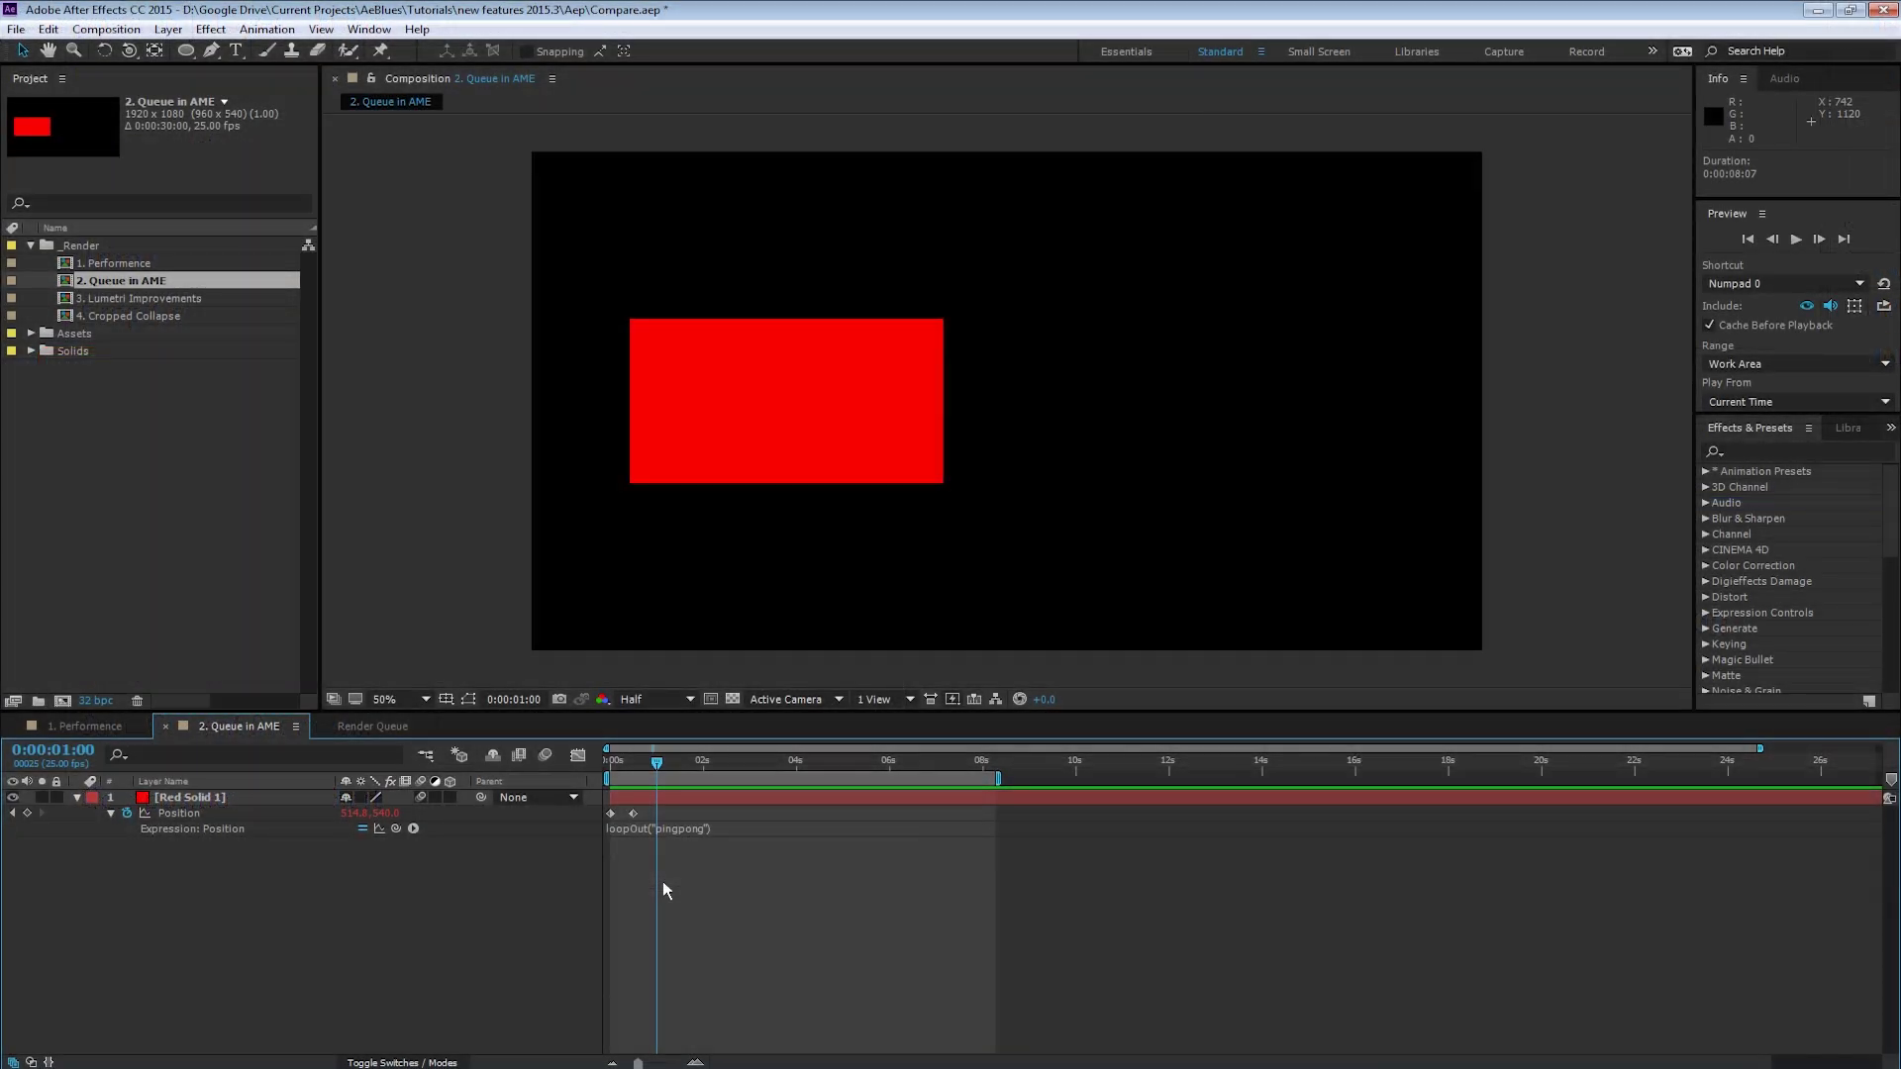
Scrub the red solid's motion, then add 2. Queue in AME to the Render Queue with Ctrl+M
mouse_move(656, 763)
mouse_down()
mouse_move(624, 782)
mouse_move(690, 789)
mouse_move(670, 792)
mouse_up()
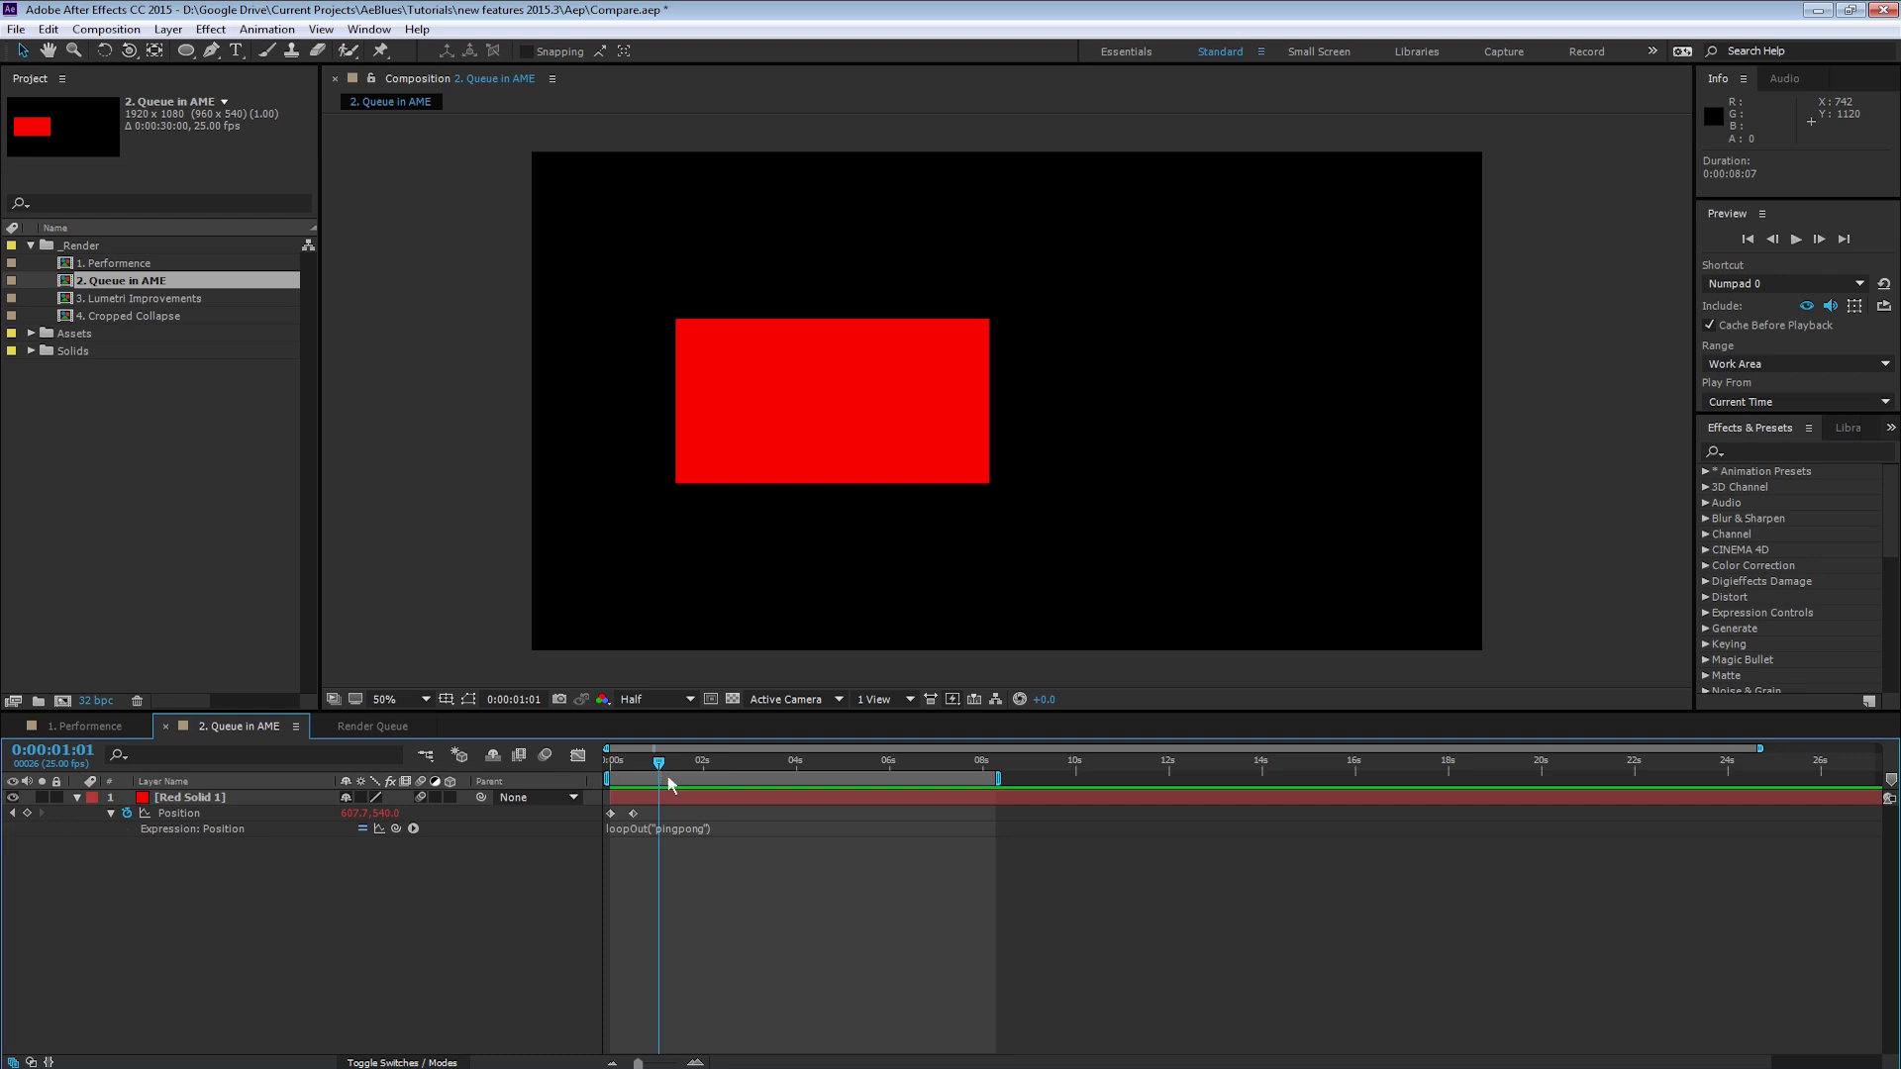
click(150, 285)
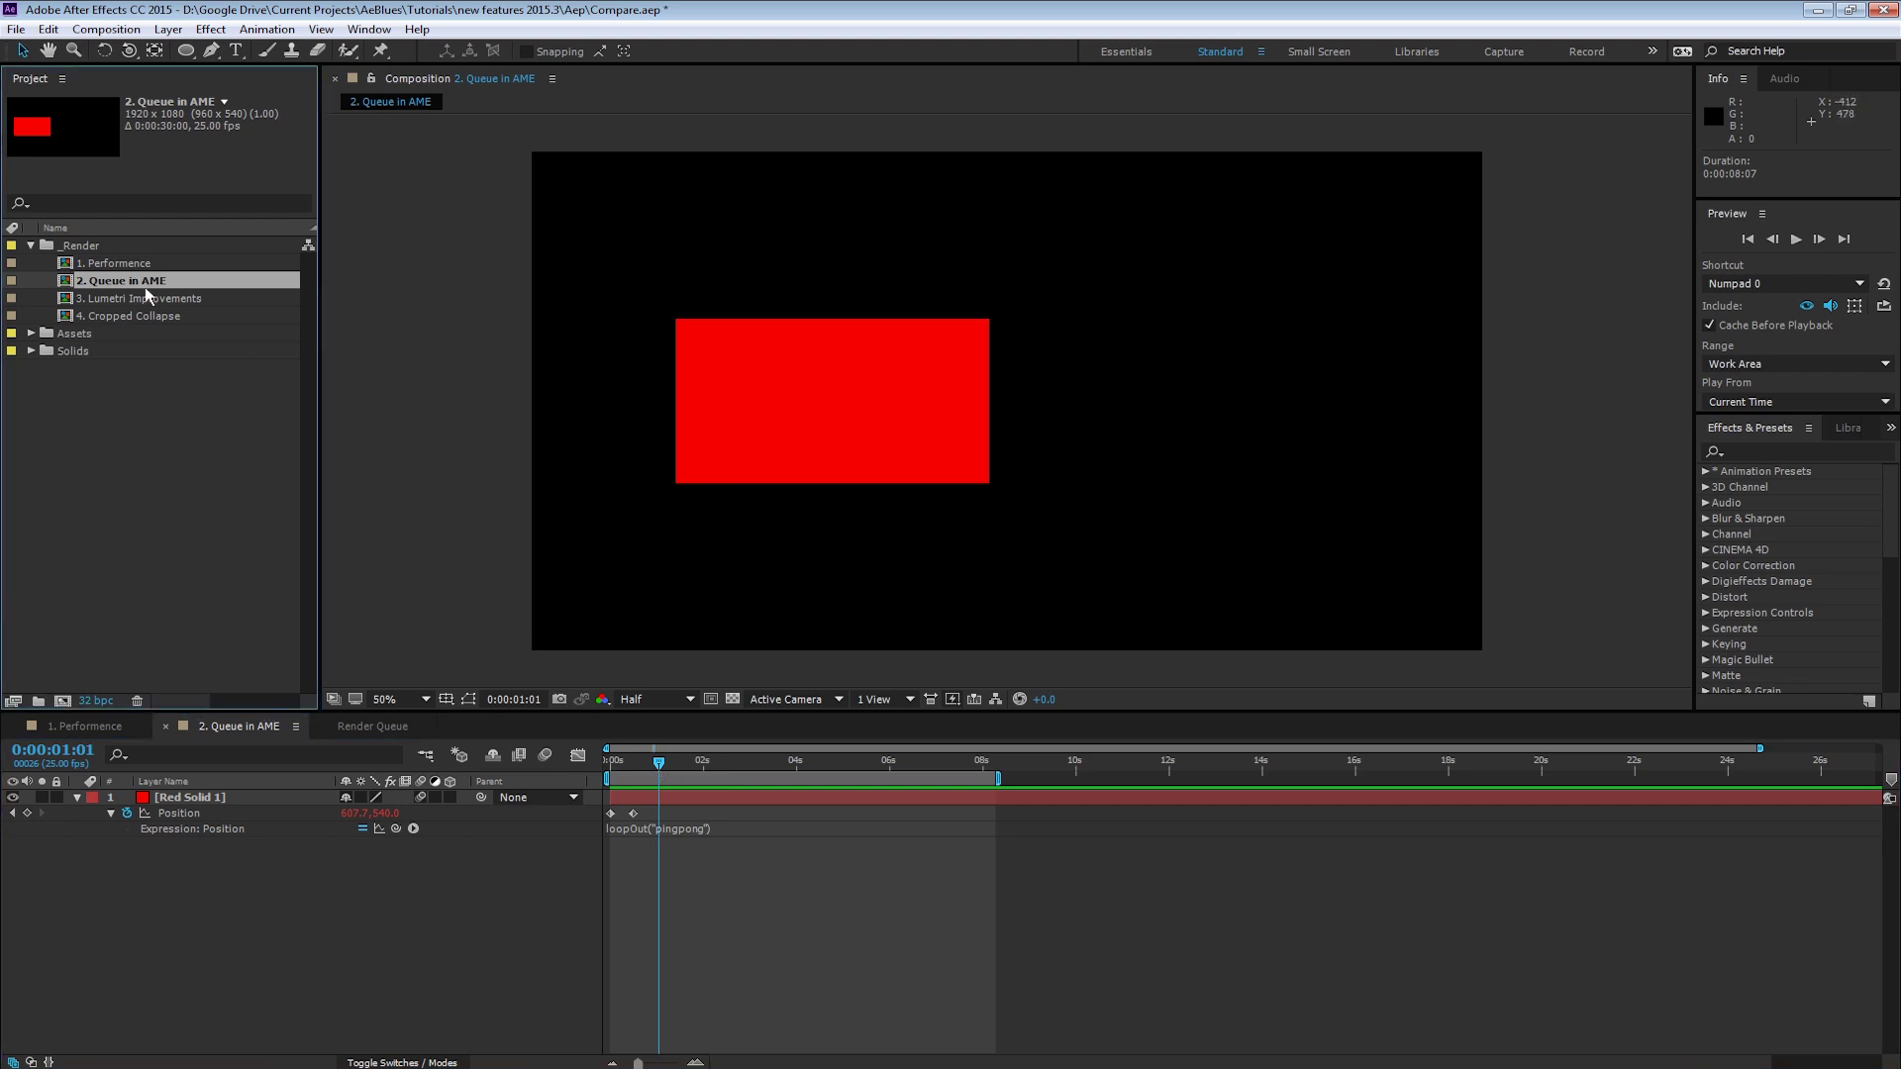
key(ctrl+m)
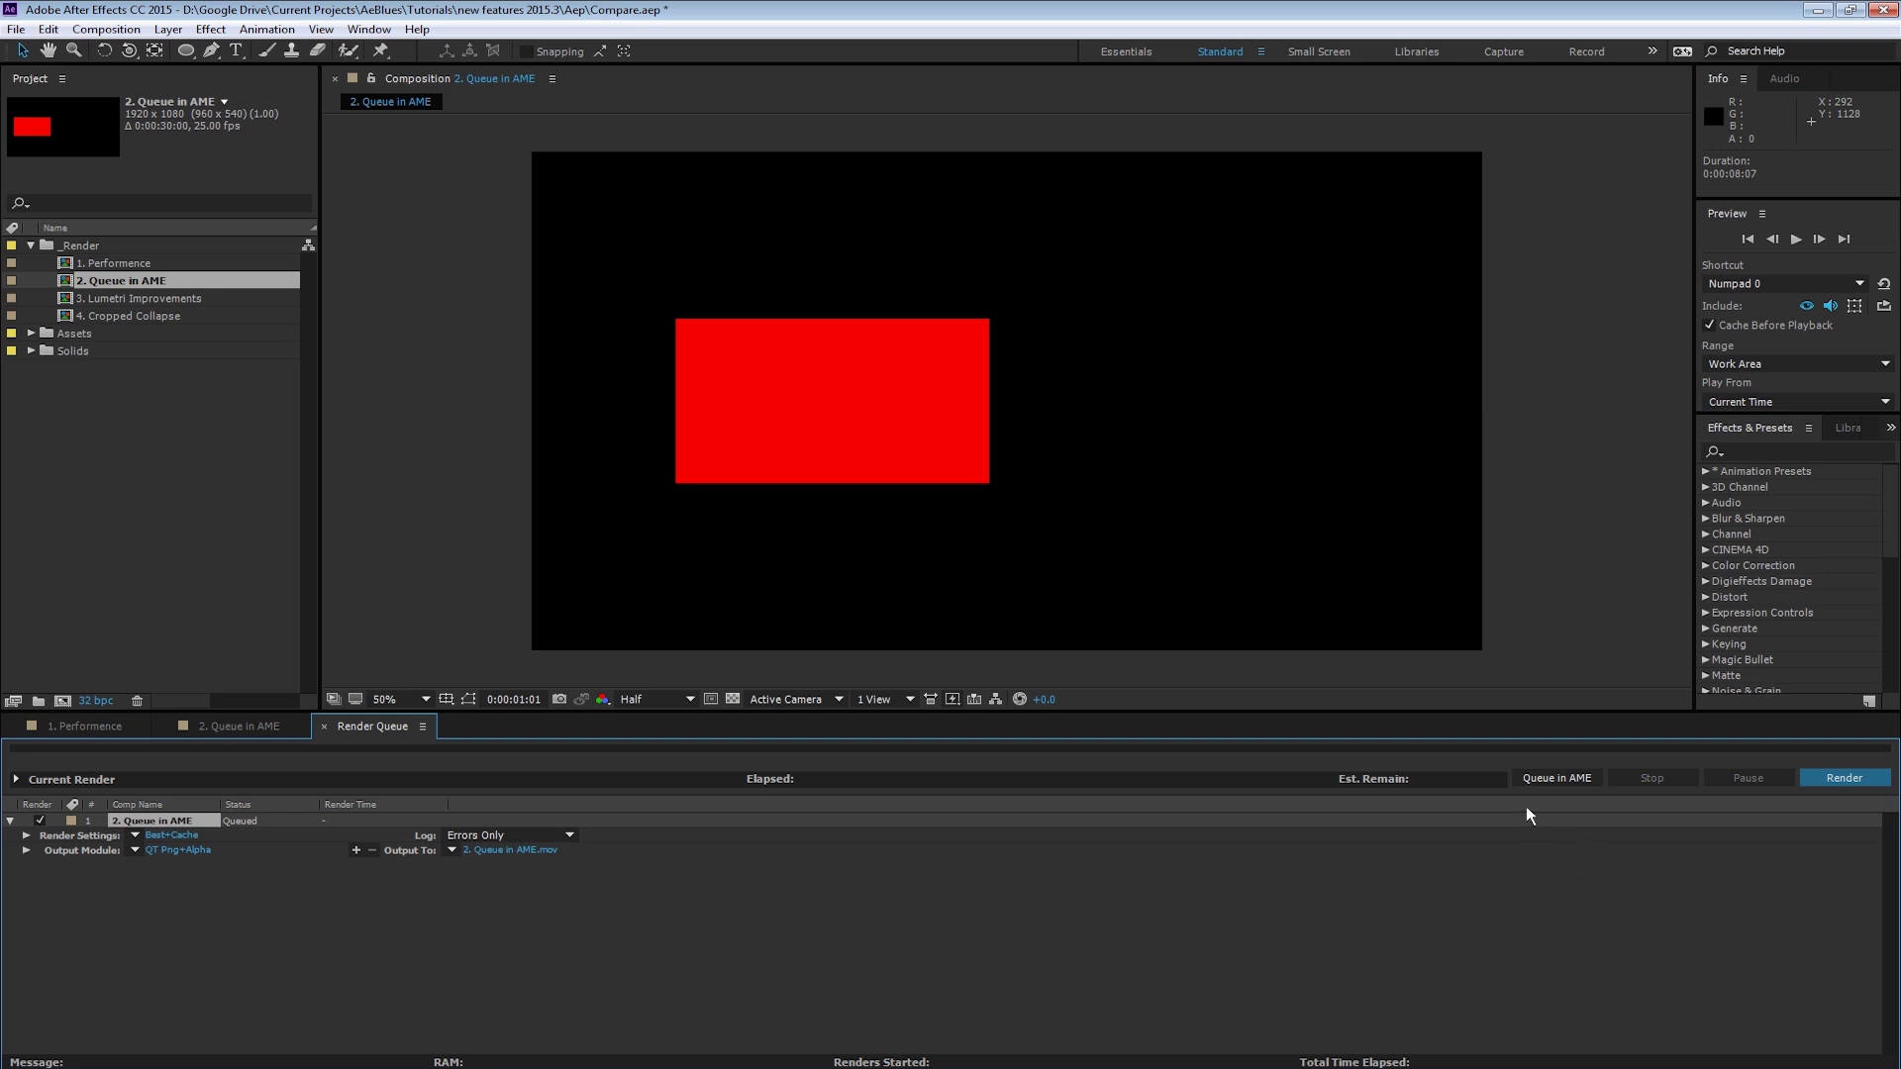
Send the Render Queue item to Adobe Media Encoder as H.264 with the HalfRez preset
click(1562, 784)
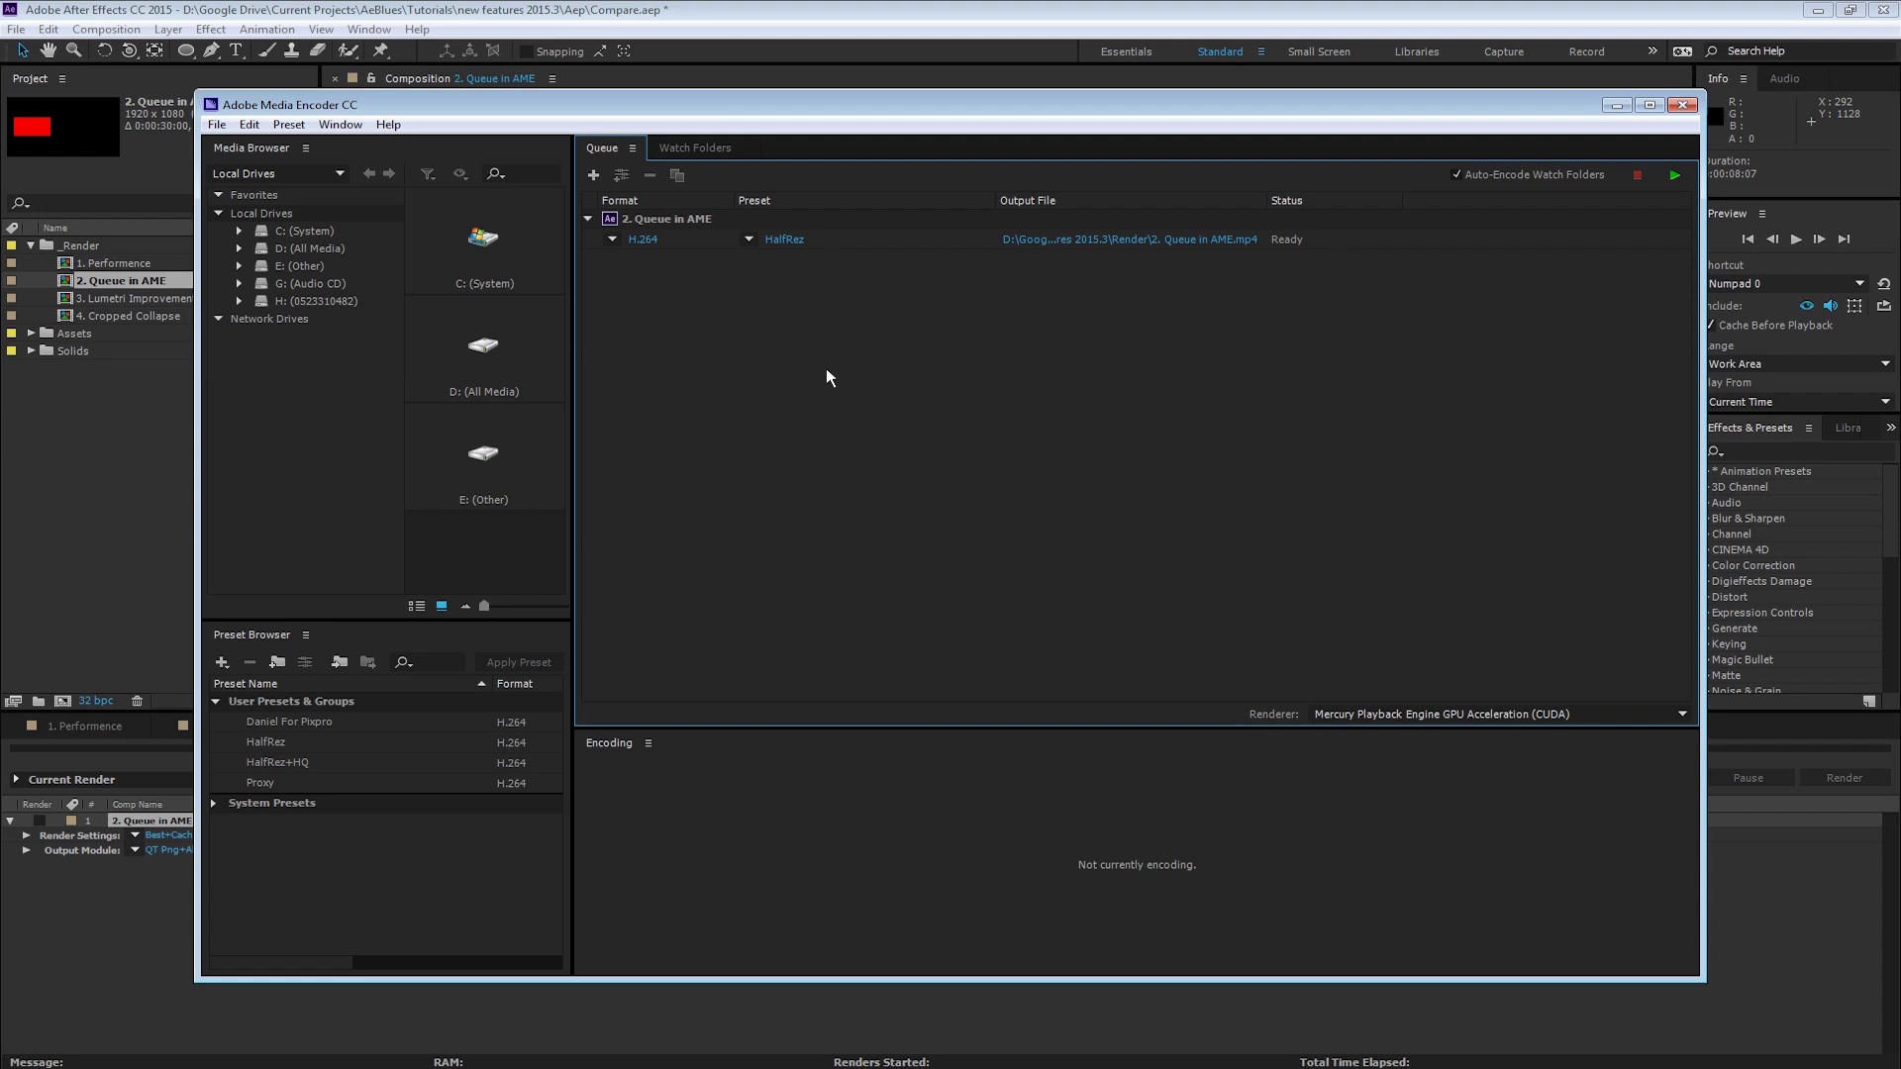
Add 2. Queue in AME to the Media Encoder queue again via Composition > Add to Adobe Media Encoder Queue
click(129, 282)
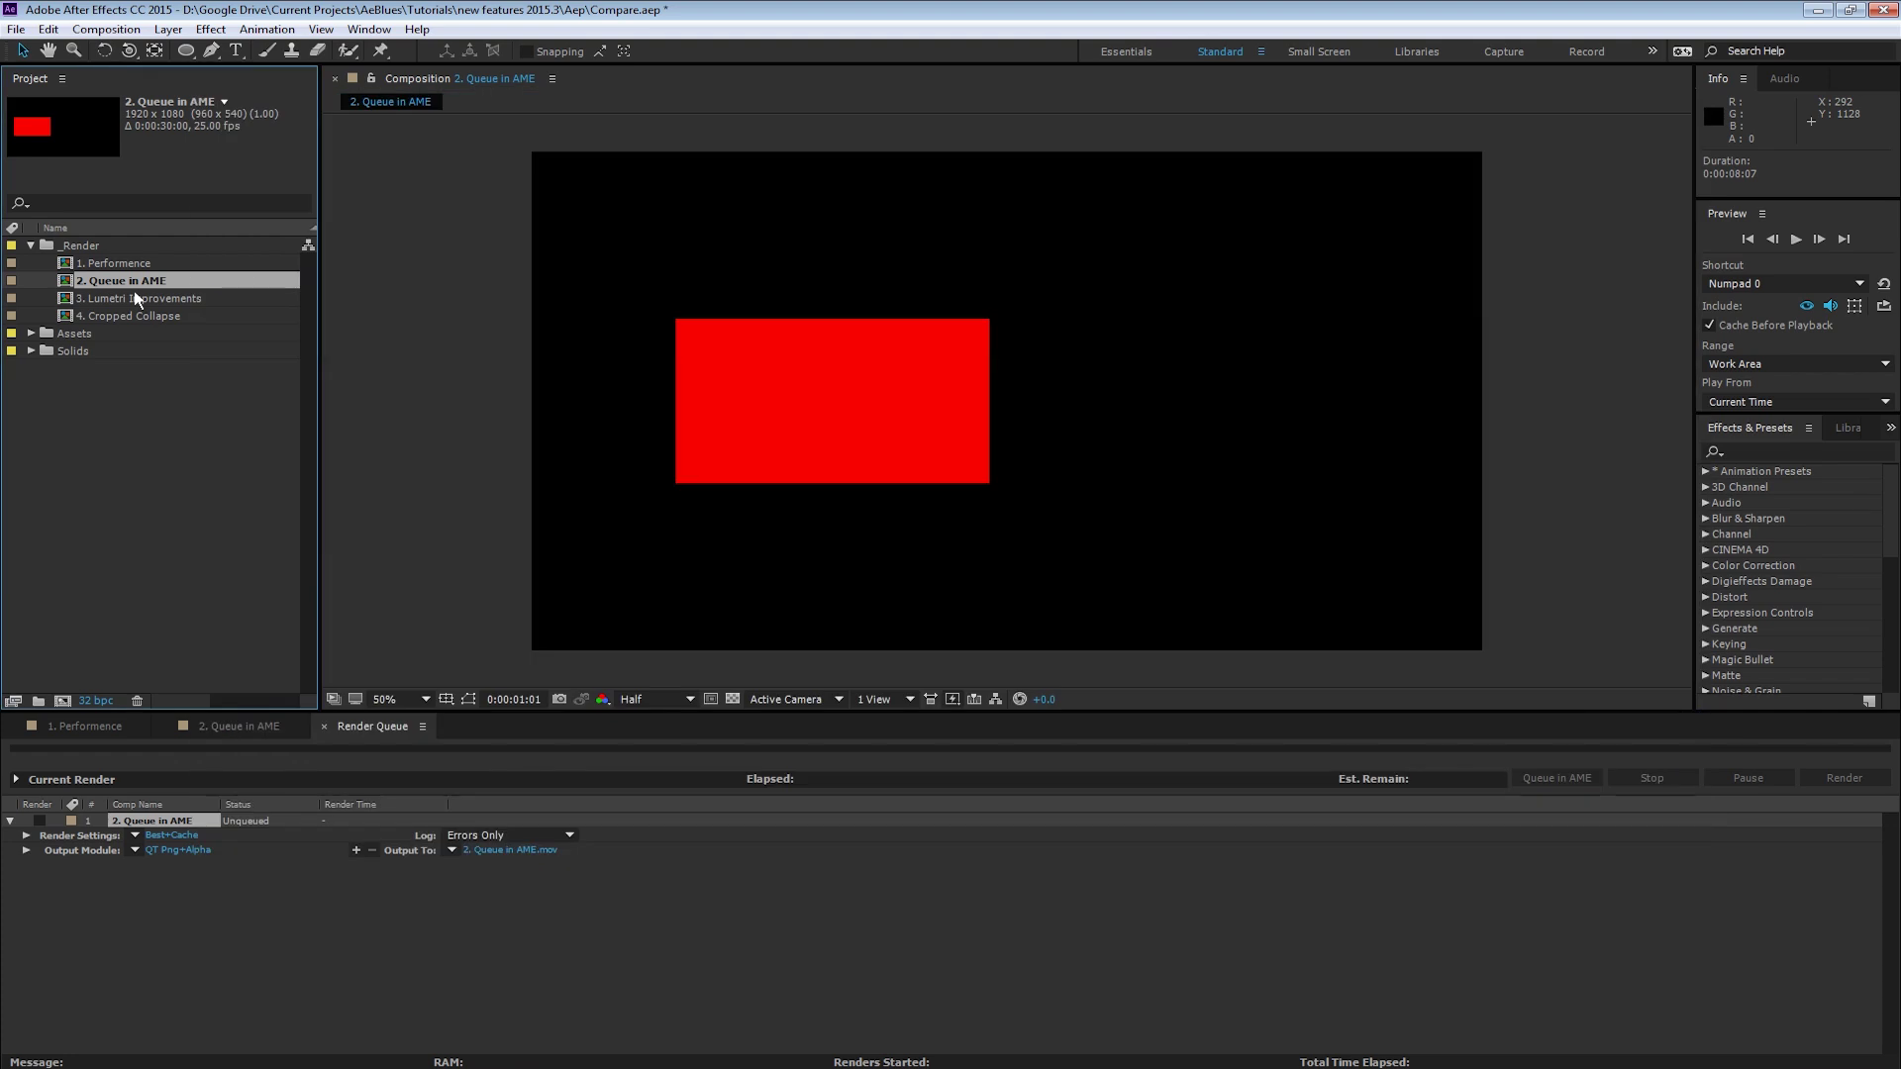
click(106, 29)
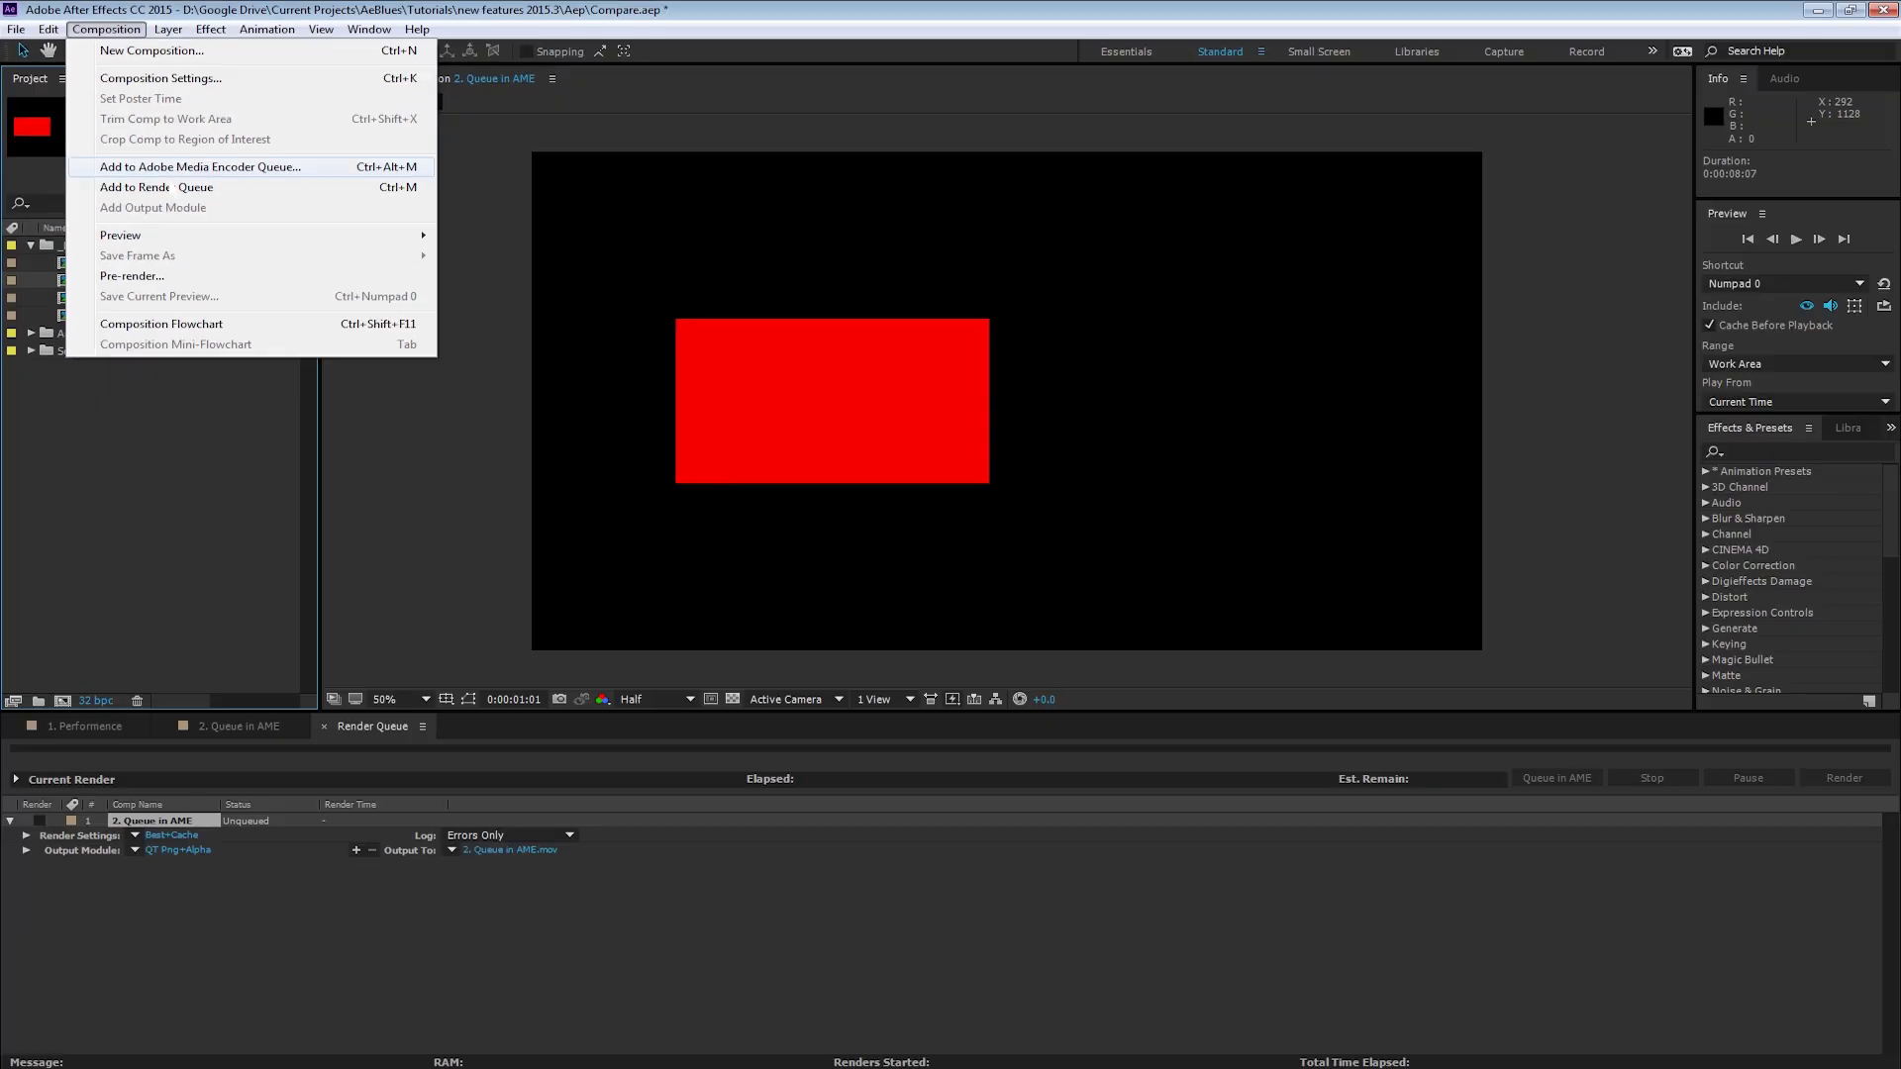
click(515, 509)
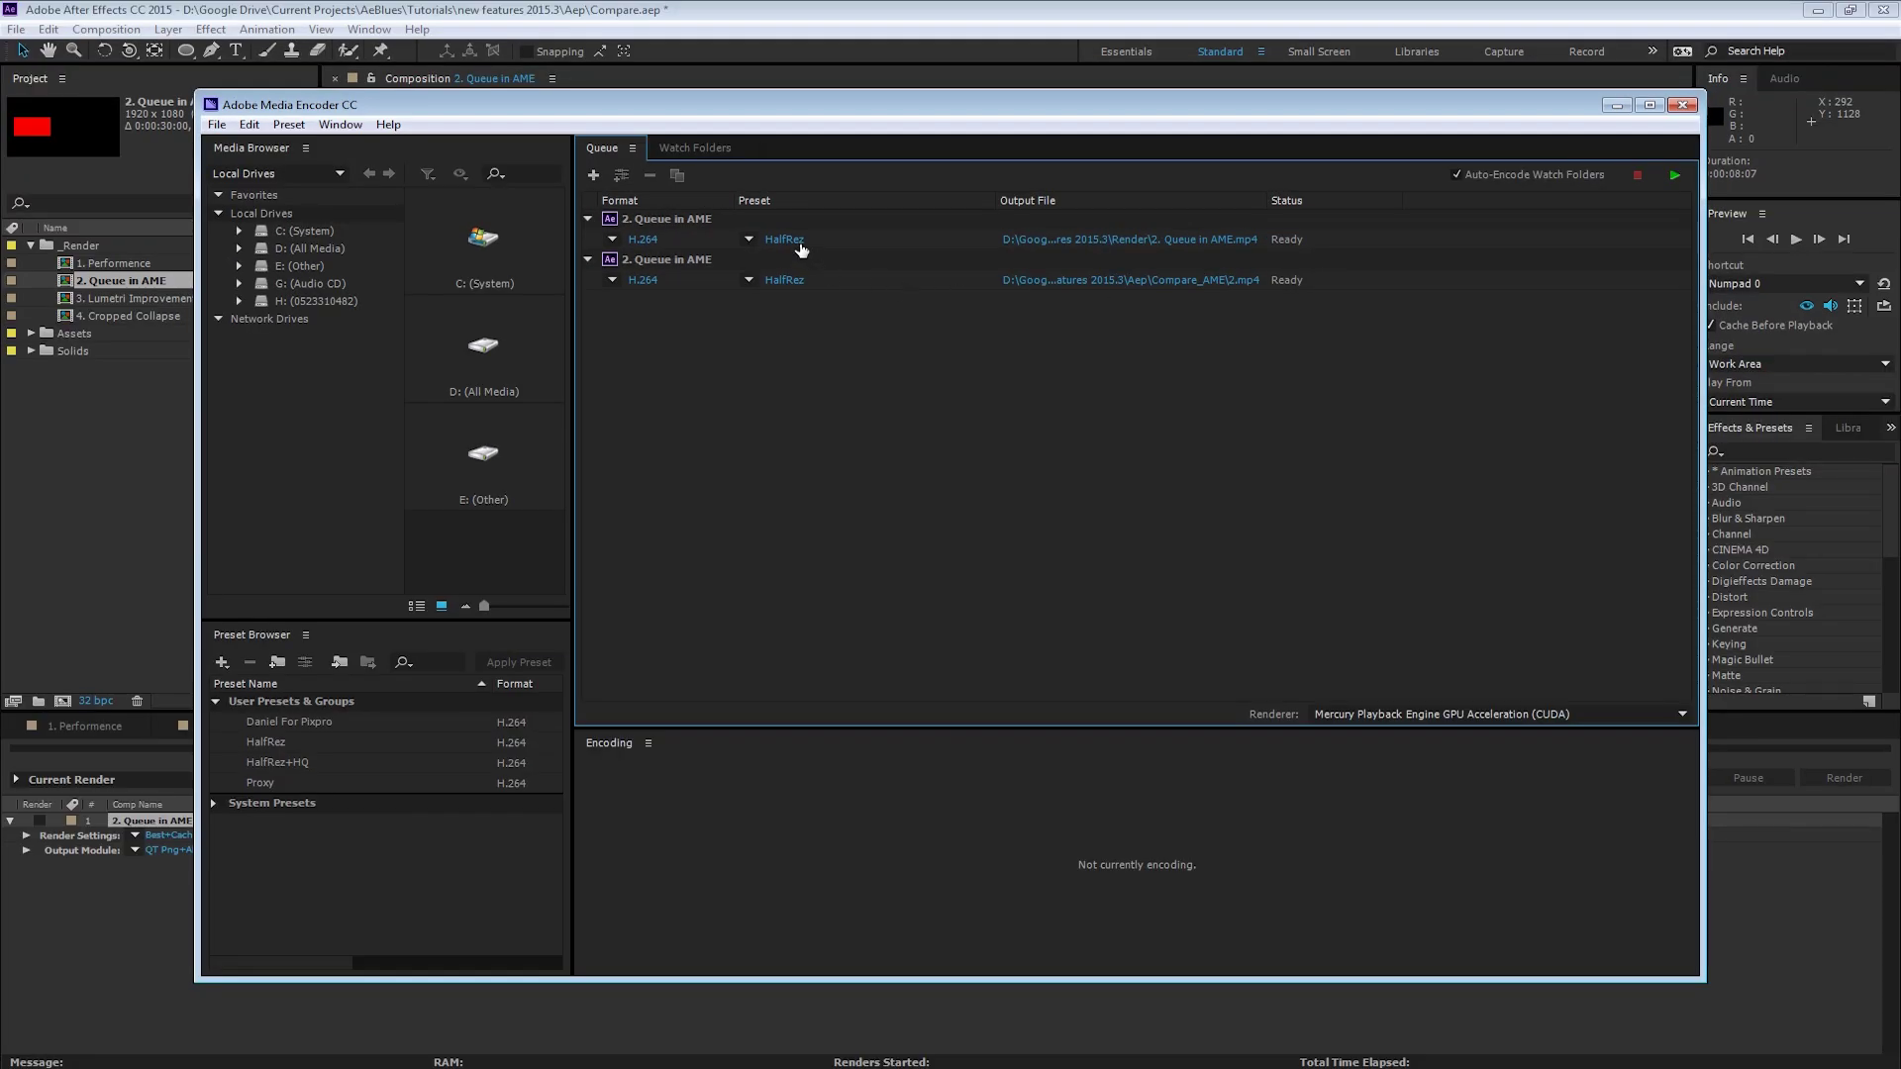
Review and accept the HalfRez H.264 export settings for both queued items, then return to After Effects
click(730, 255)
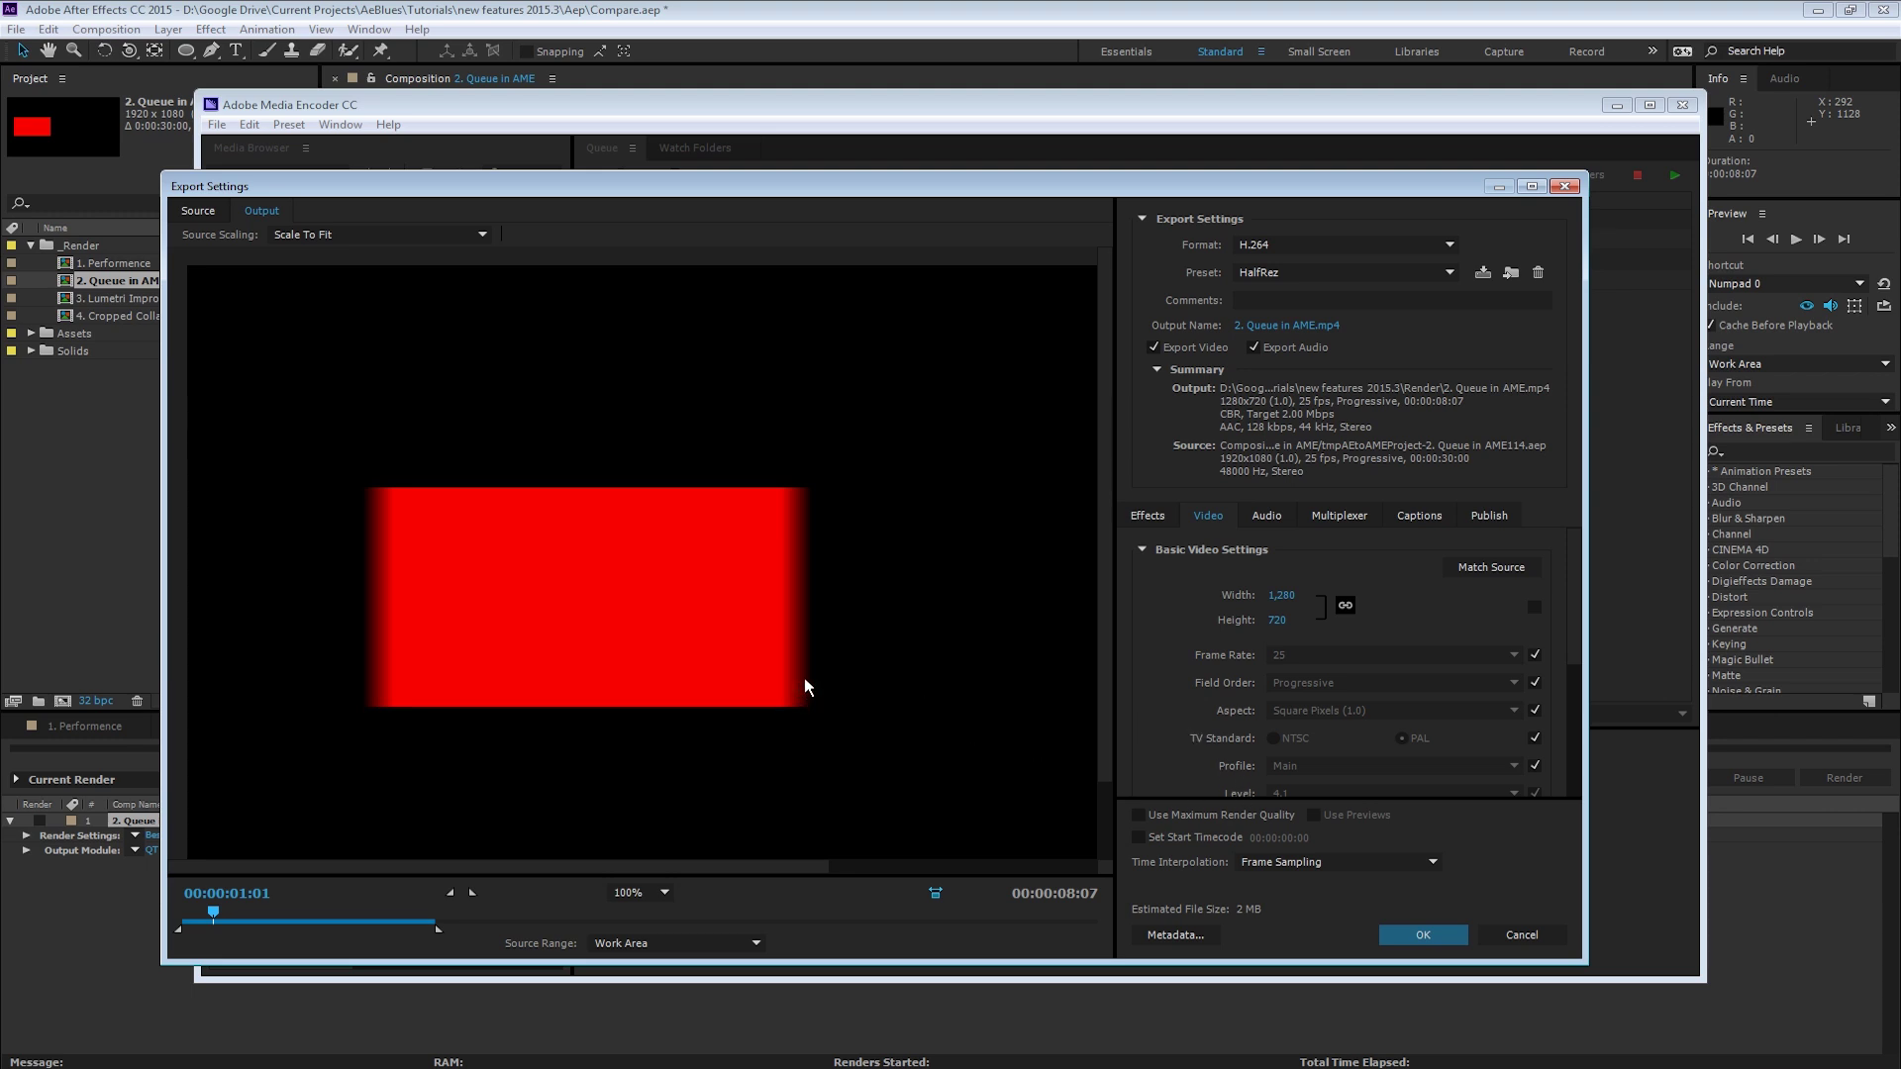
click(1423, 934)
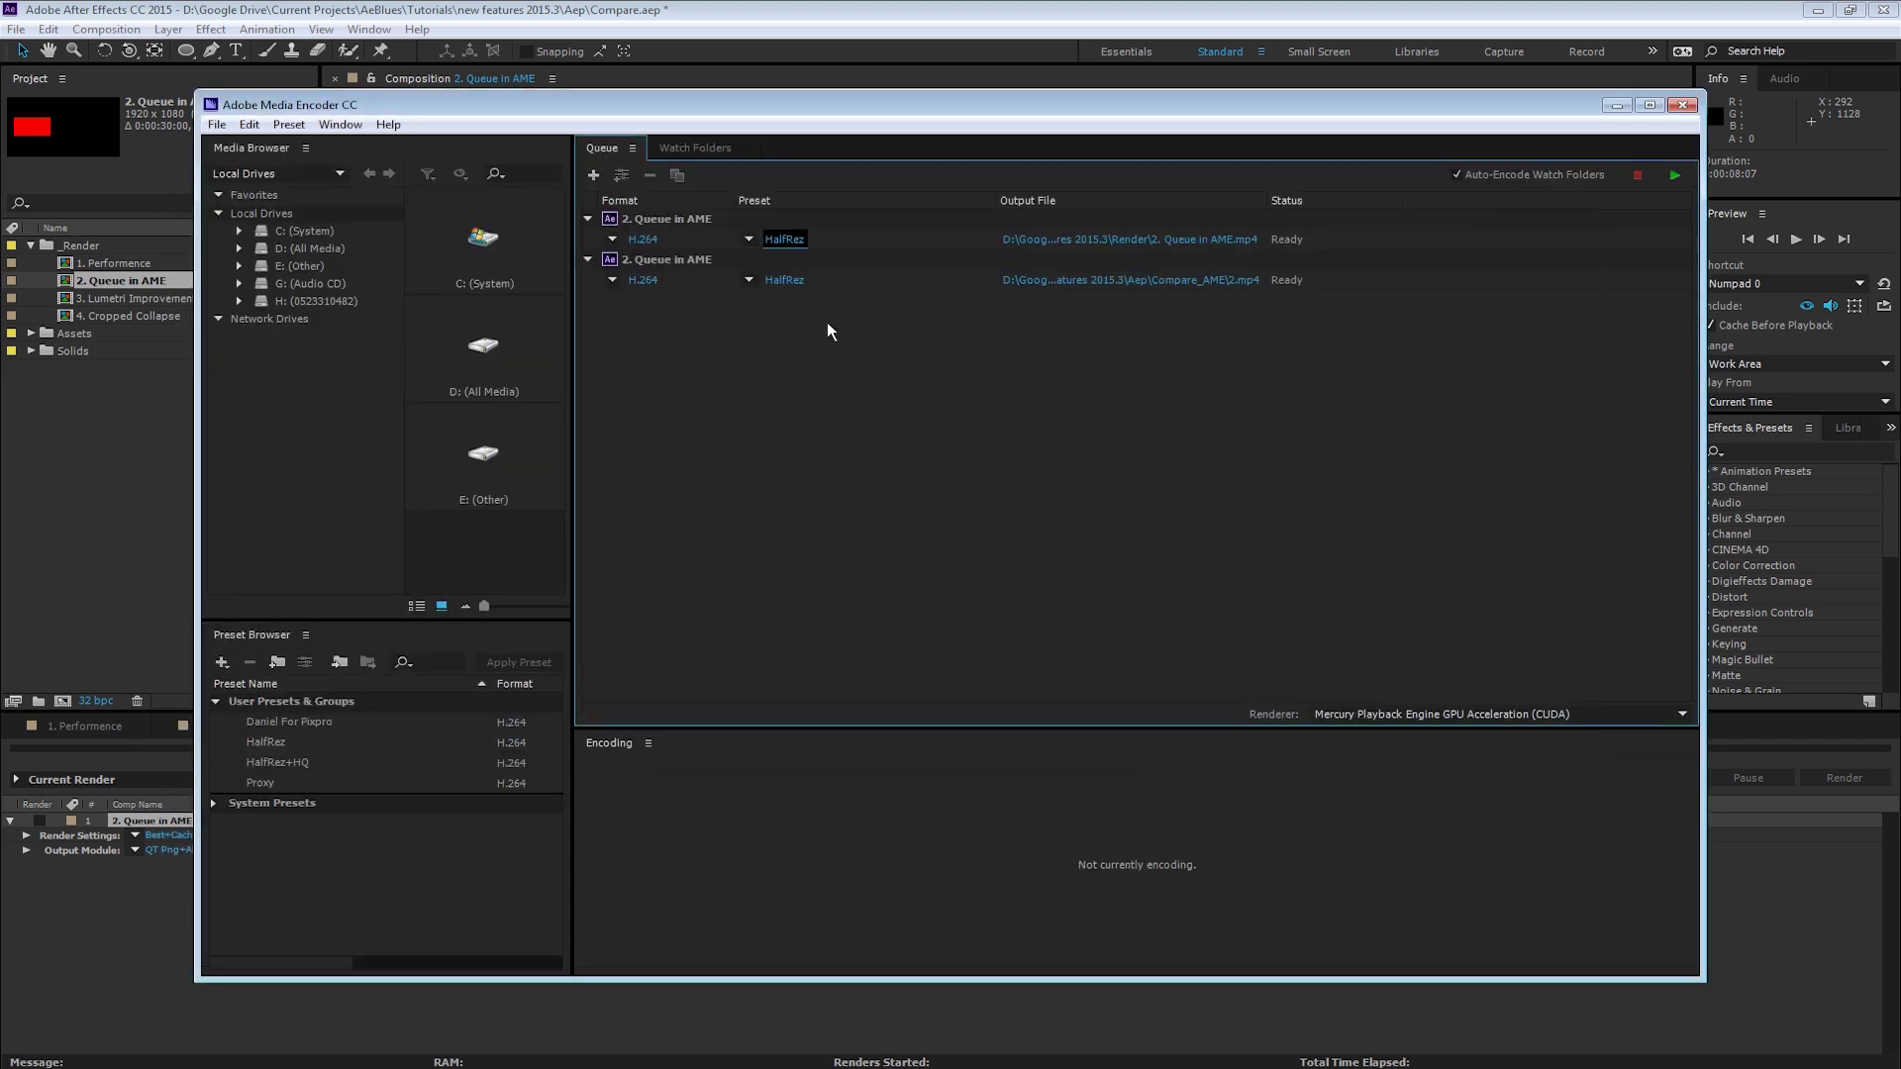
click(787, 282)
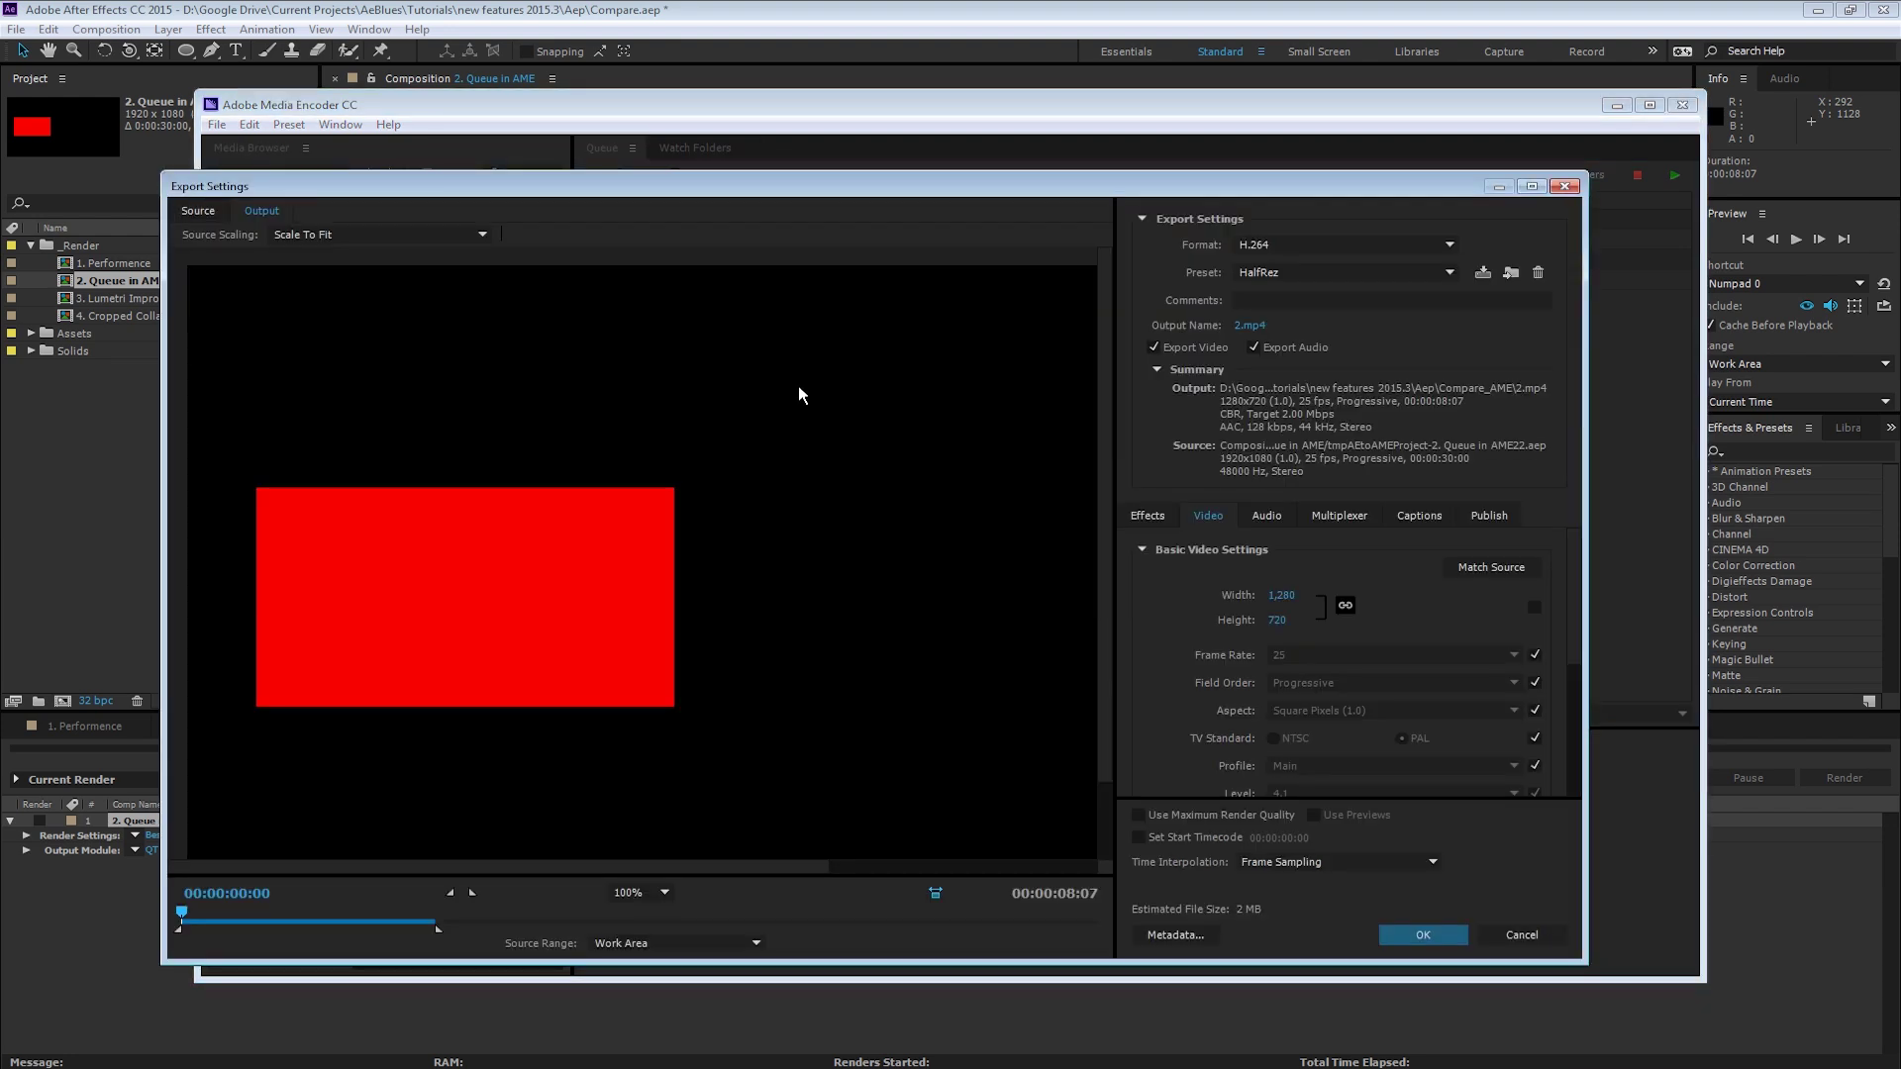
drag(238, 918, 283, 914)
click(1422, 935)
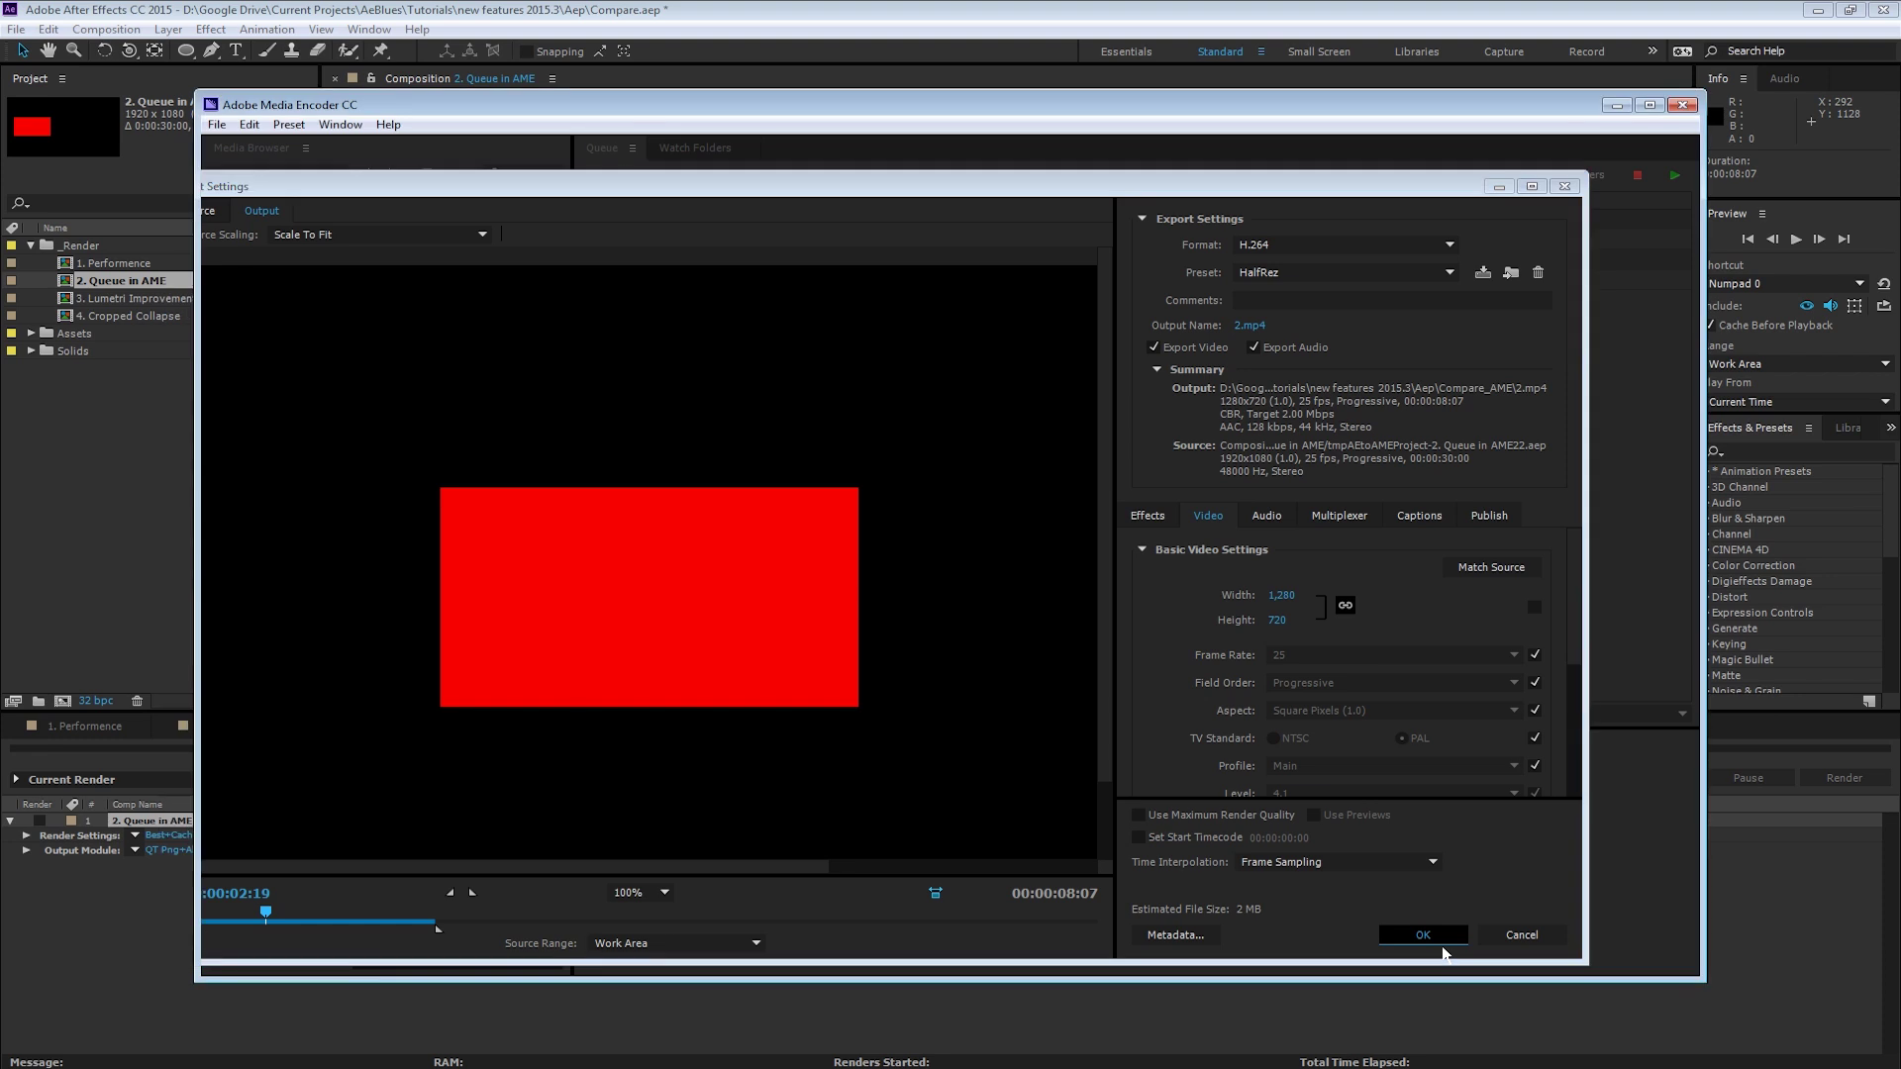
click(111, 925)
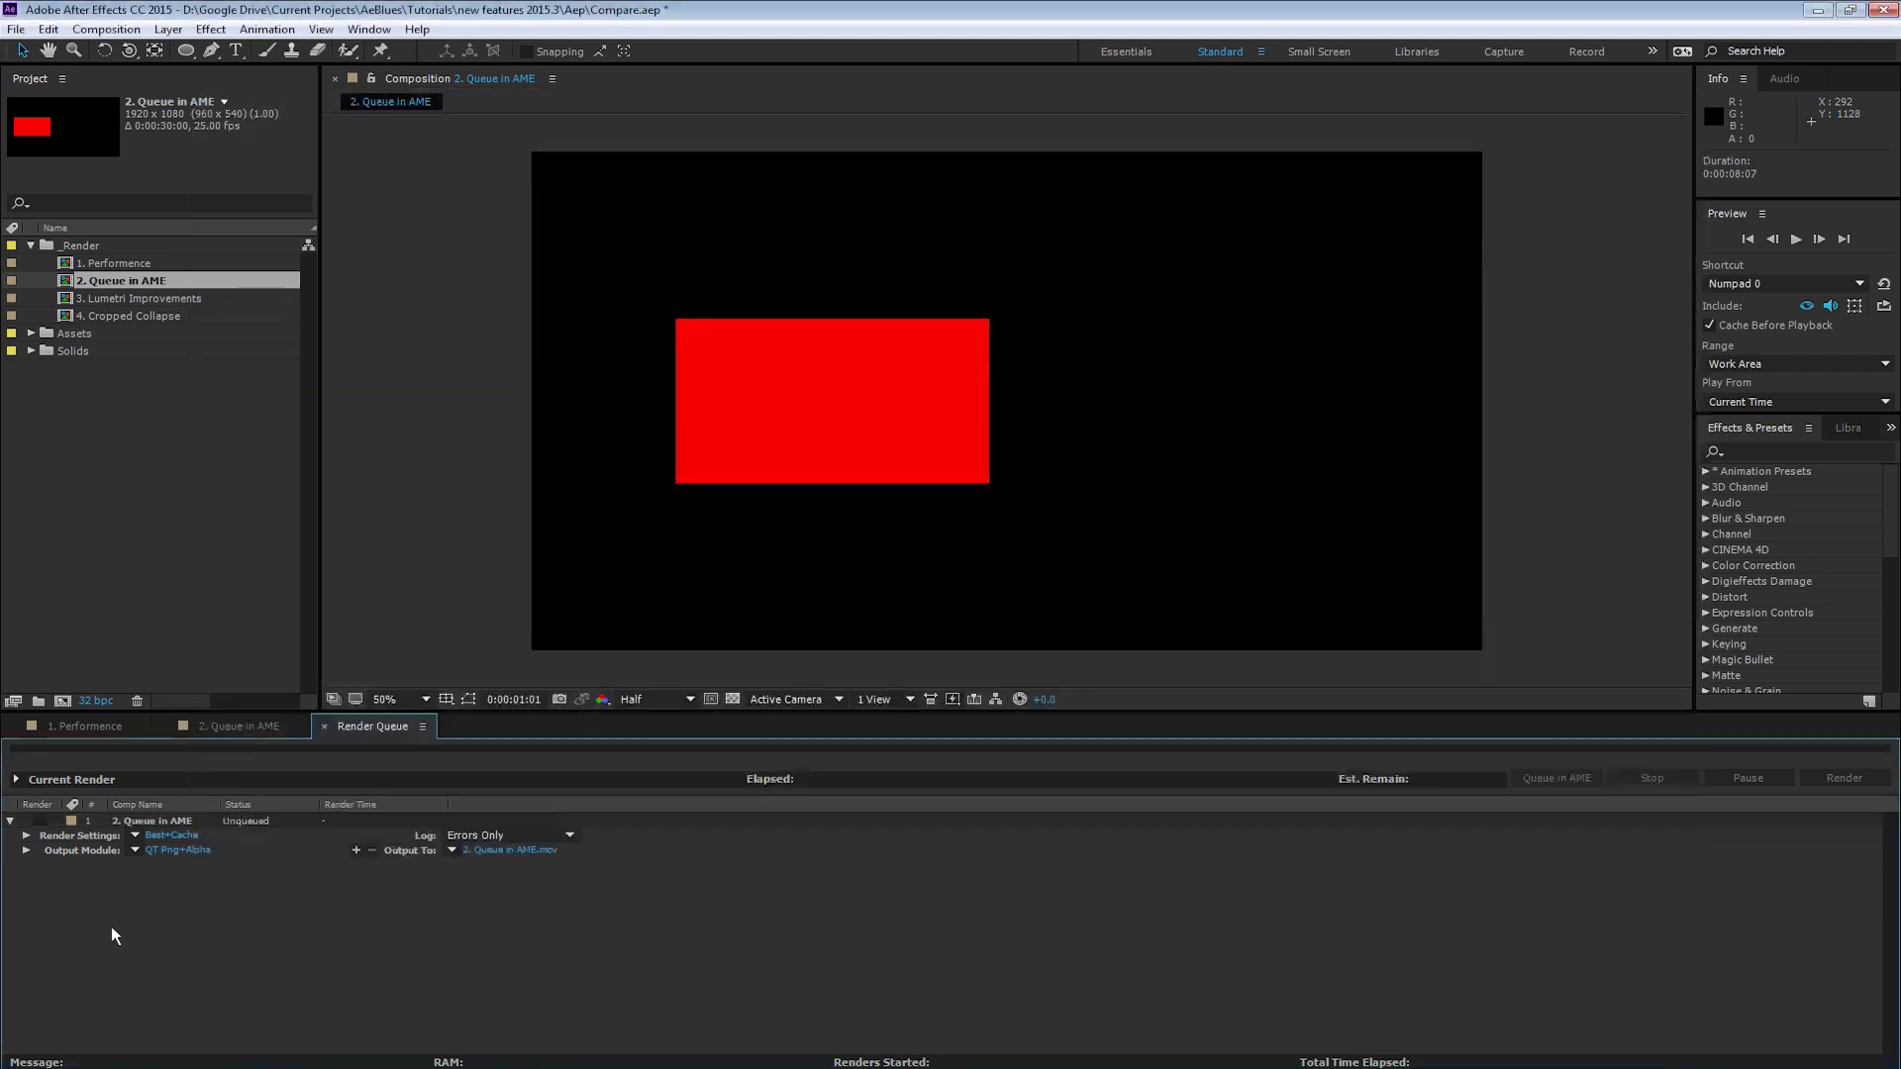
Open the 2. Queue in AME timeline, toggle motion blur on and off, then open its Best+Cache render settings
double_click(152, 285)
click(106, 28)
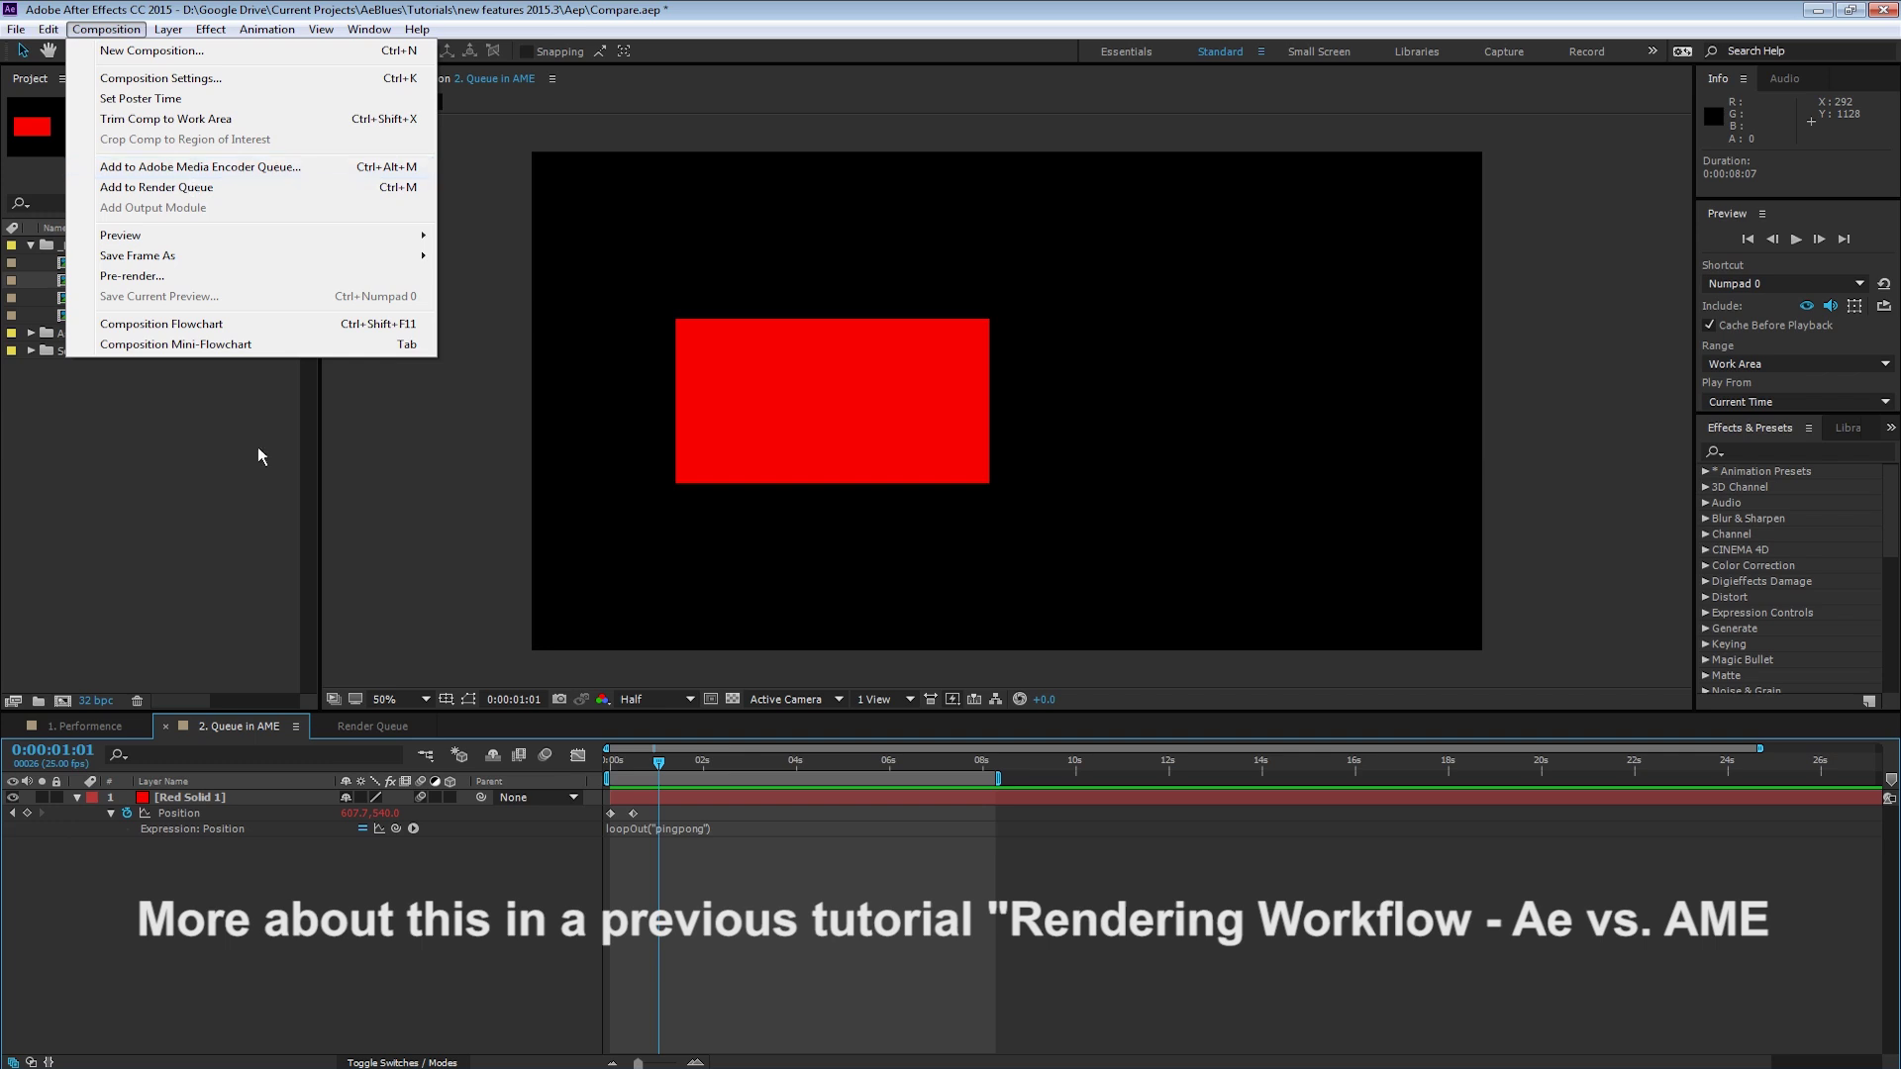
click(305, 940)
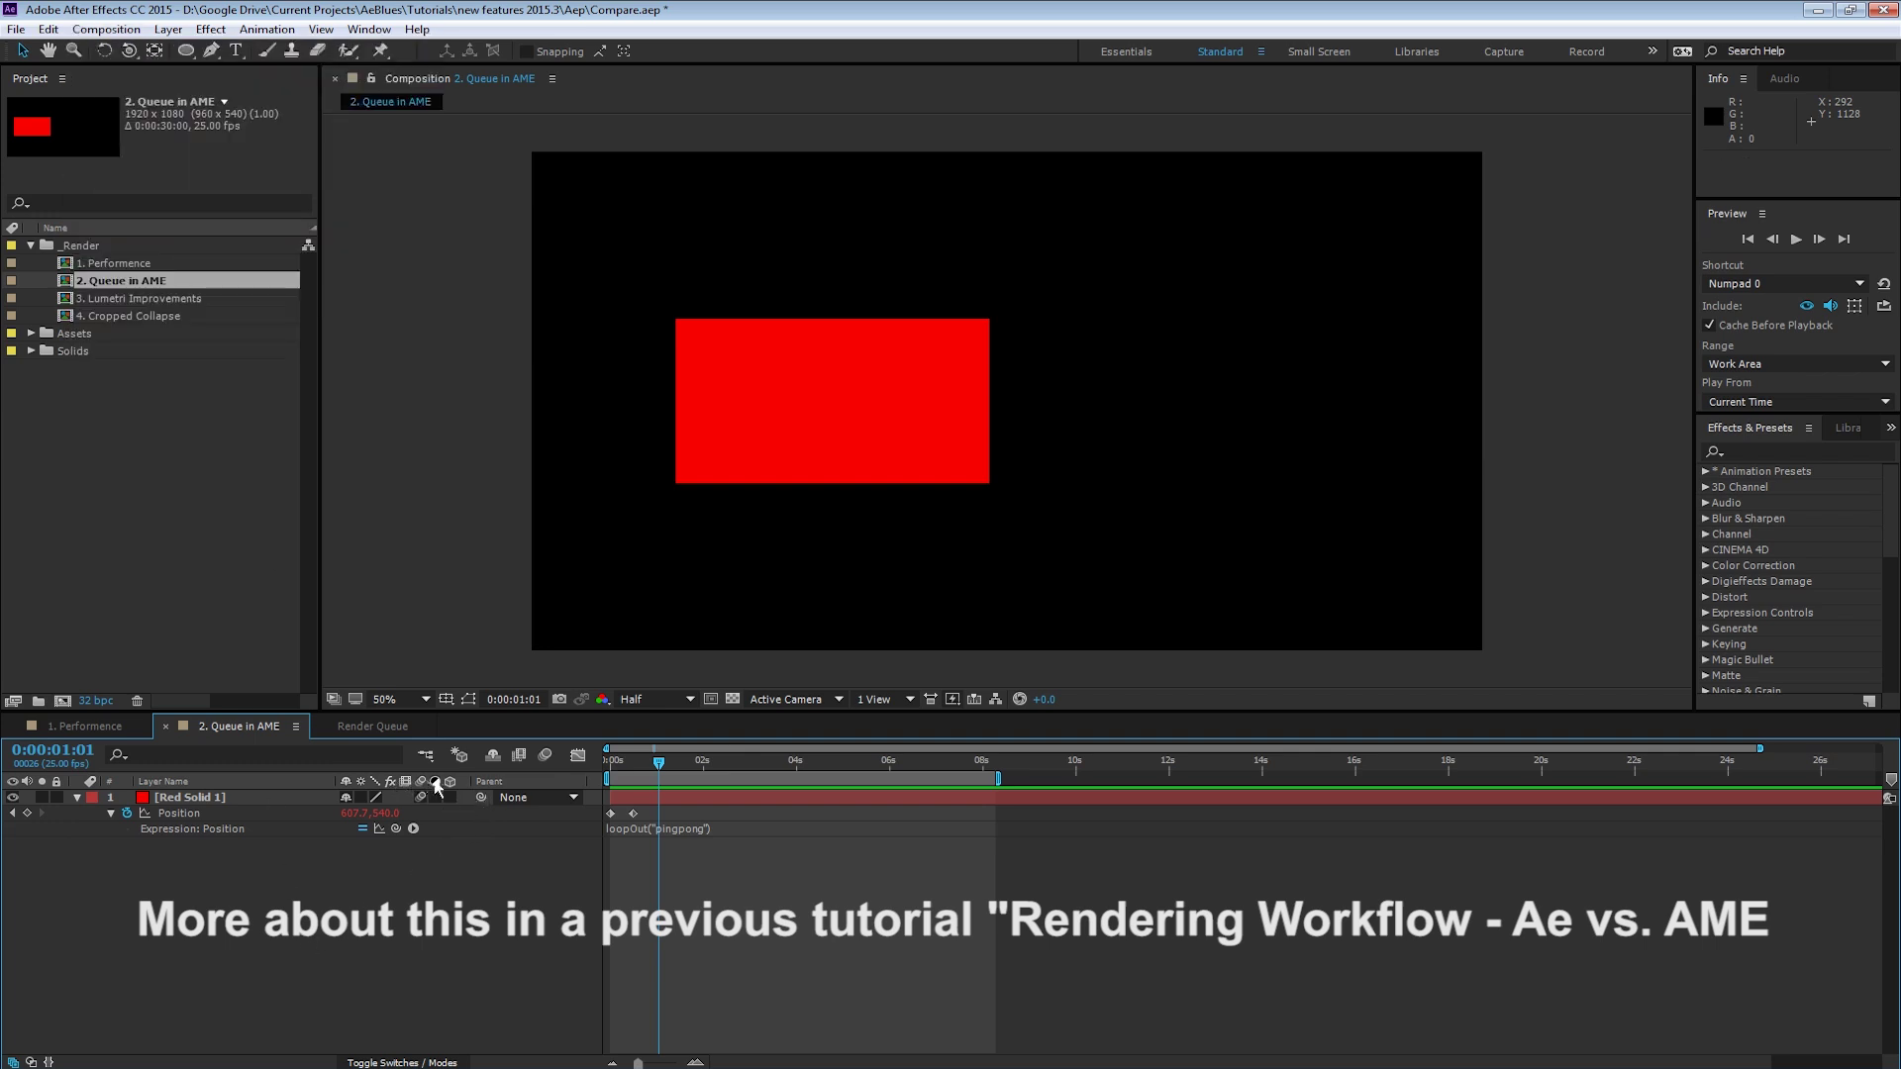
click(545, 755)
click(546, 755)
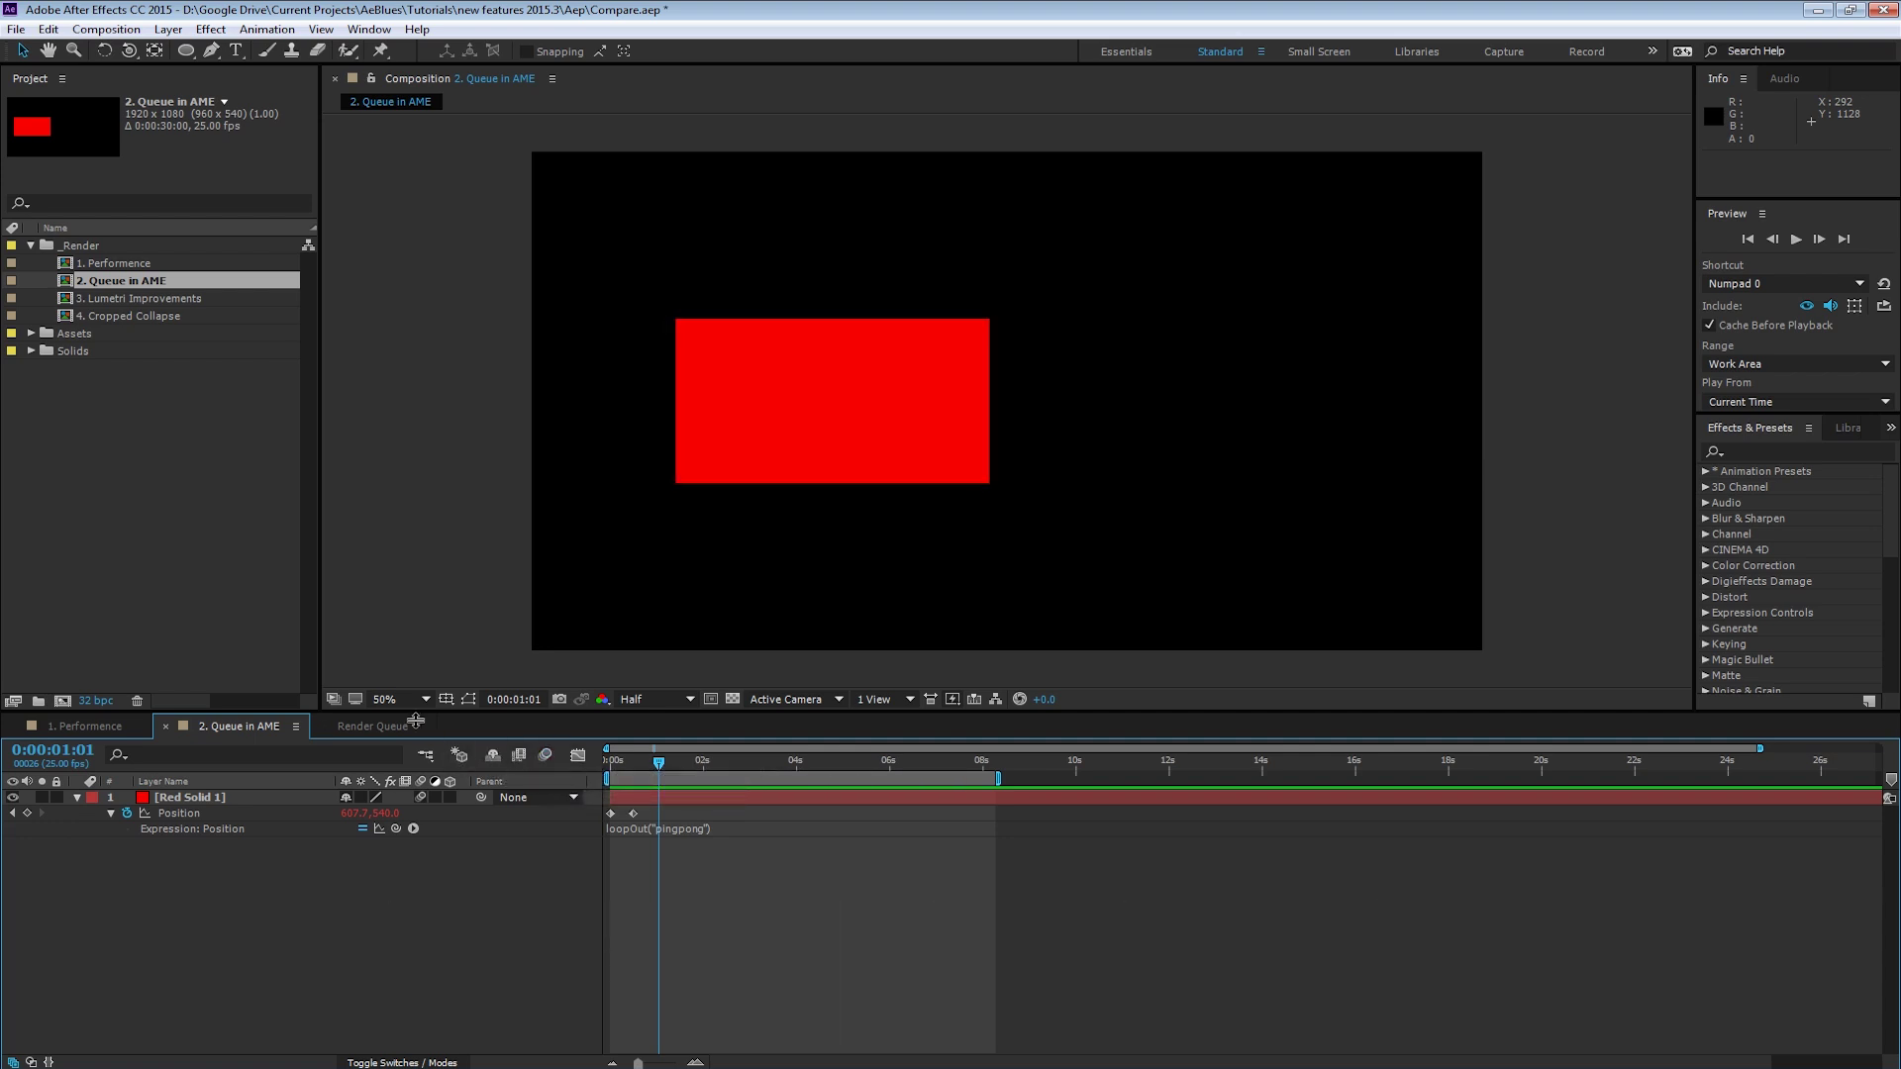
click(371, 732)
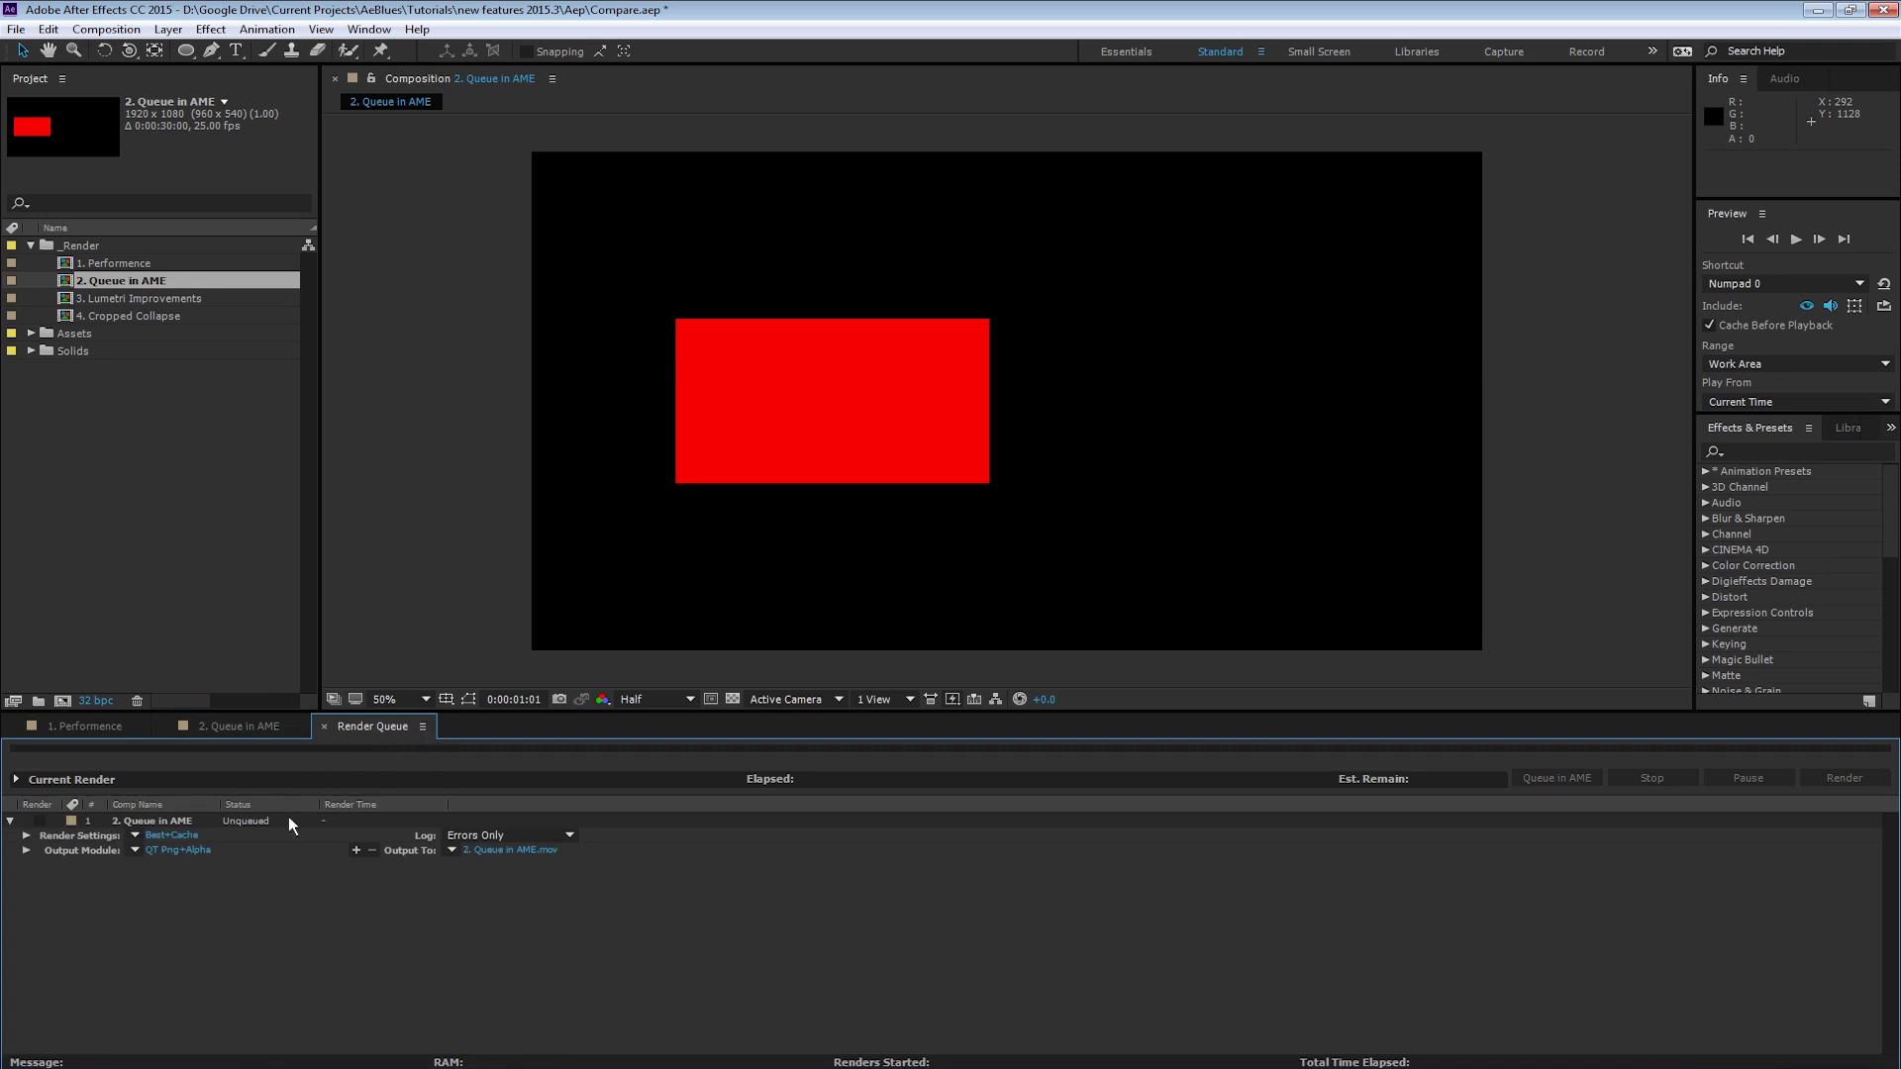
click(173, 834)
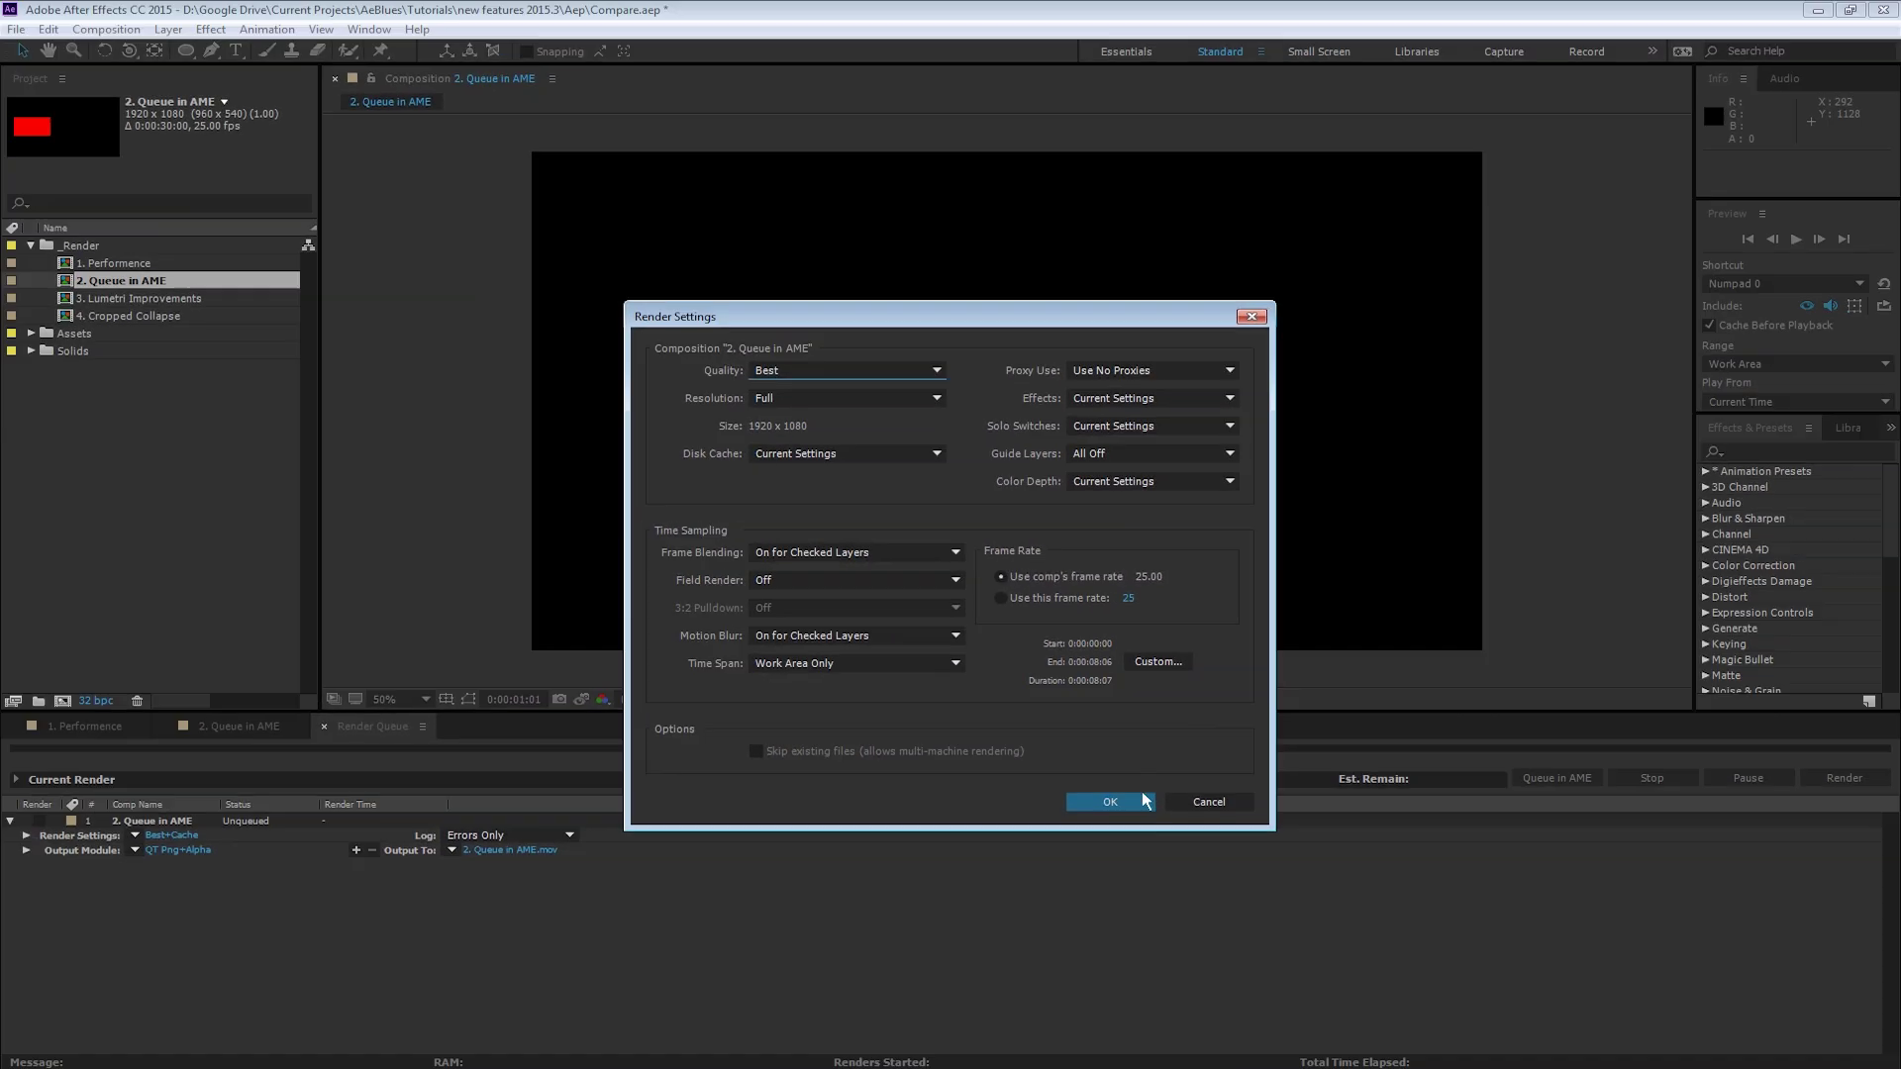
Accept the custom Best+Cache render settings and set 2. Queue in AME to Queued
click(1272, 1051)
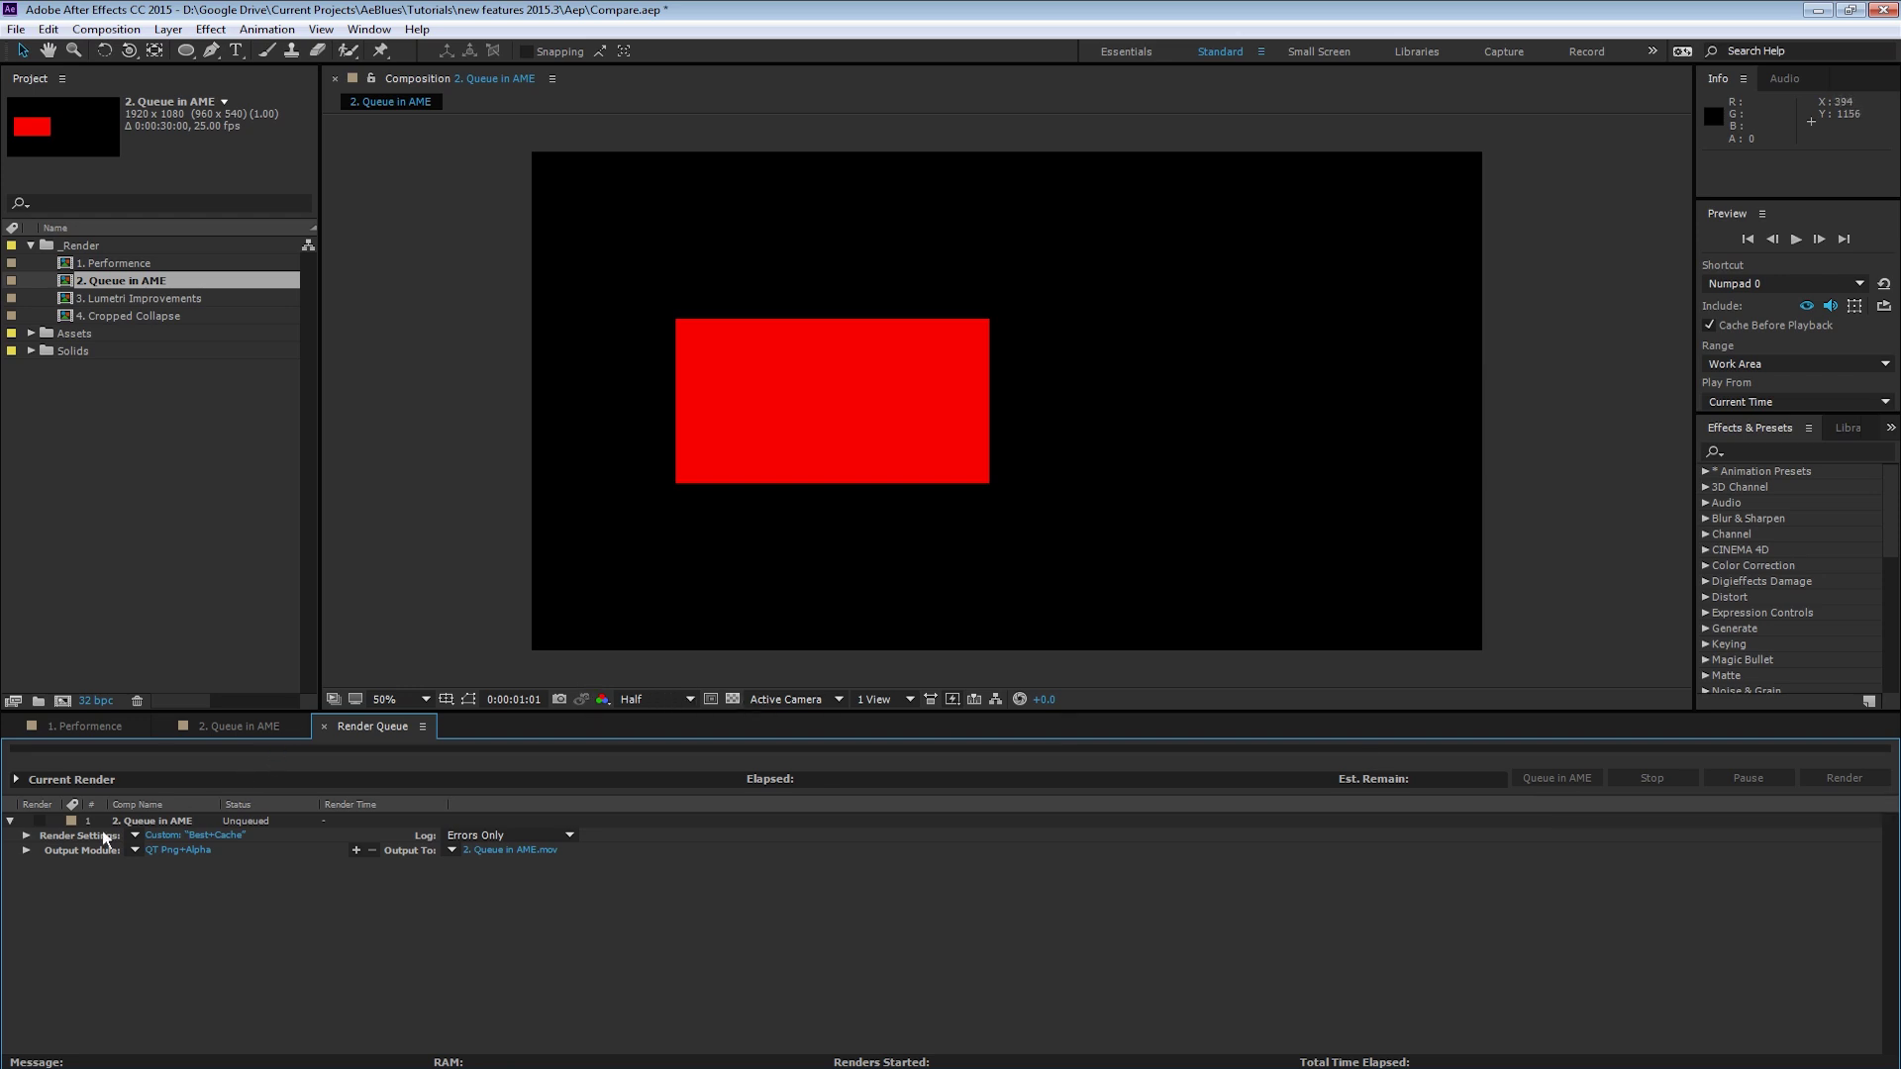
click(39, 820)
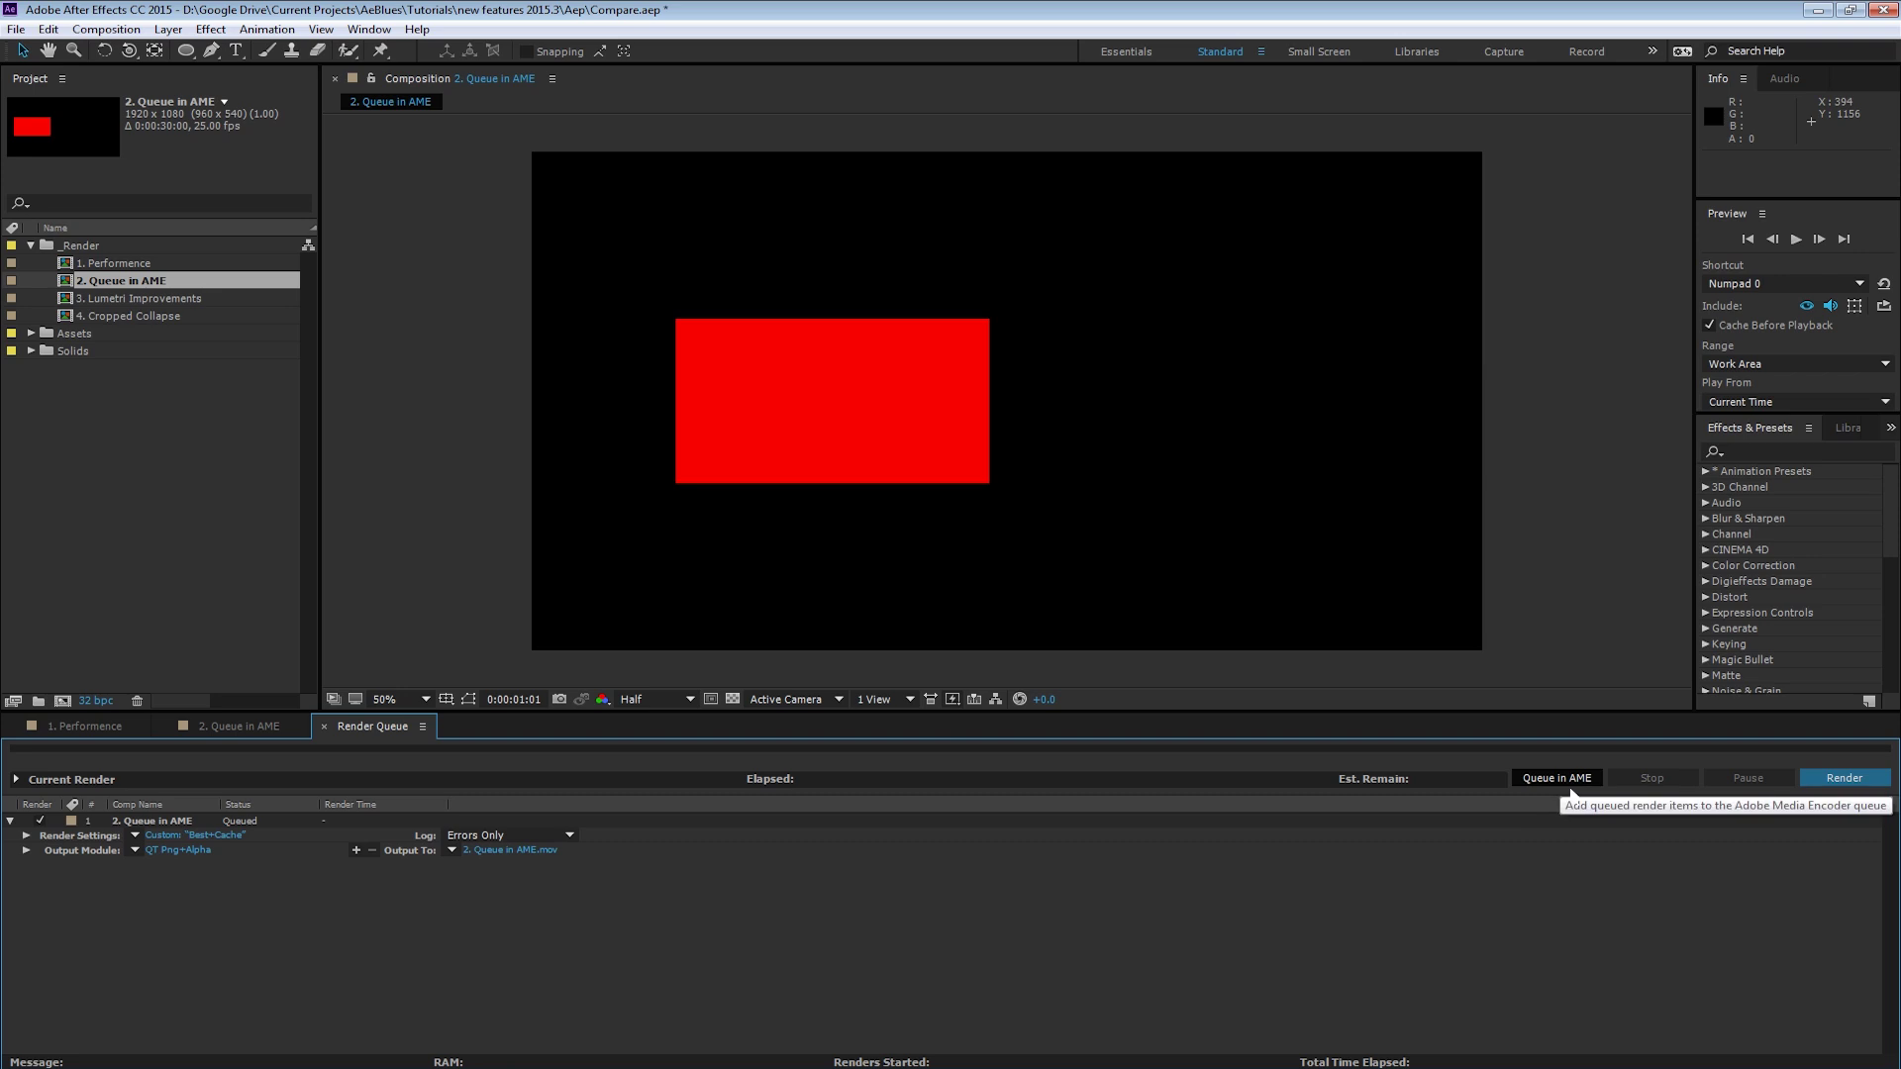
Recolour Red Solid 1 to green so it becomes Green Solid 1, then show the Render Queue
double_click(136, 284)
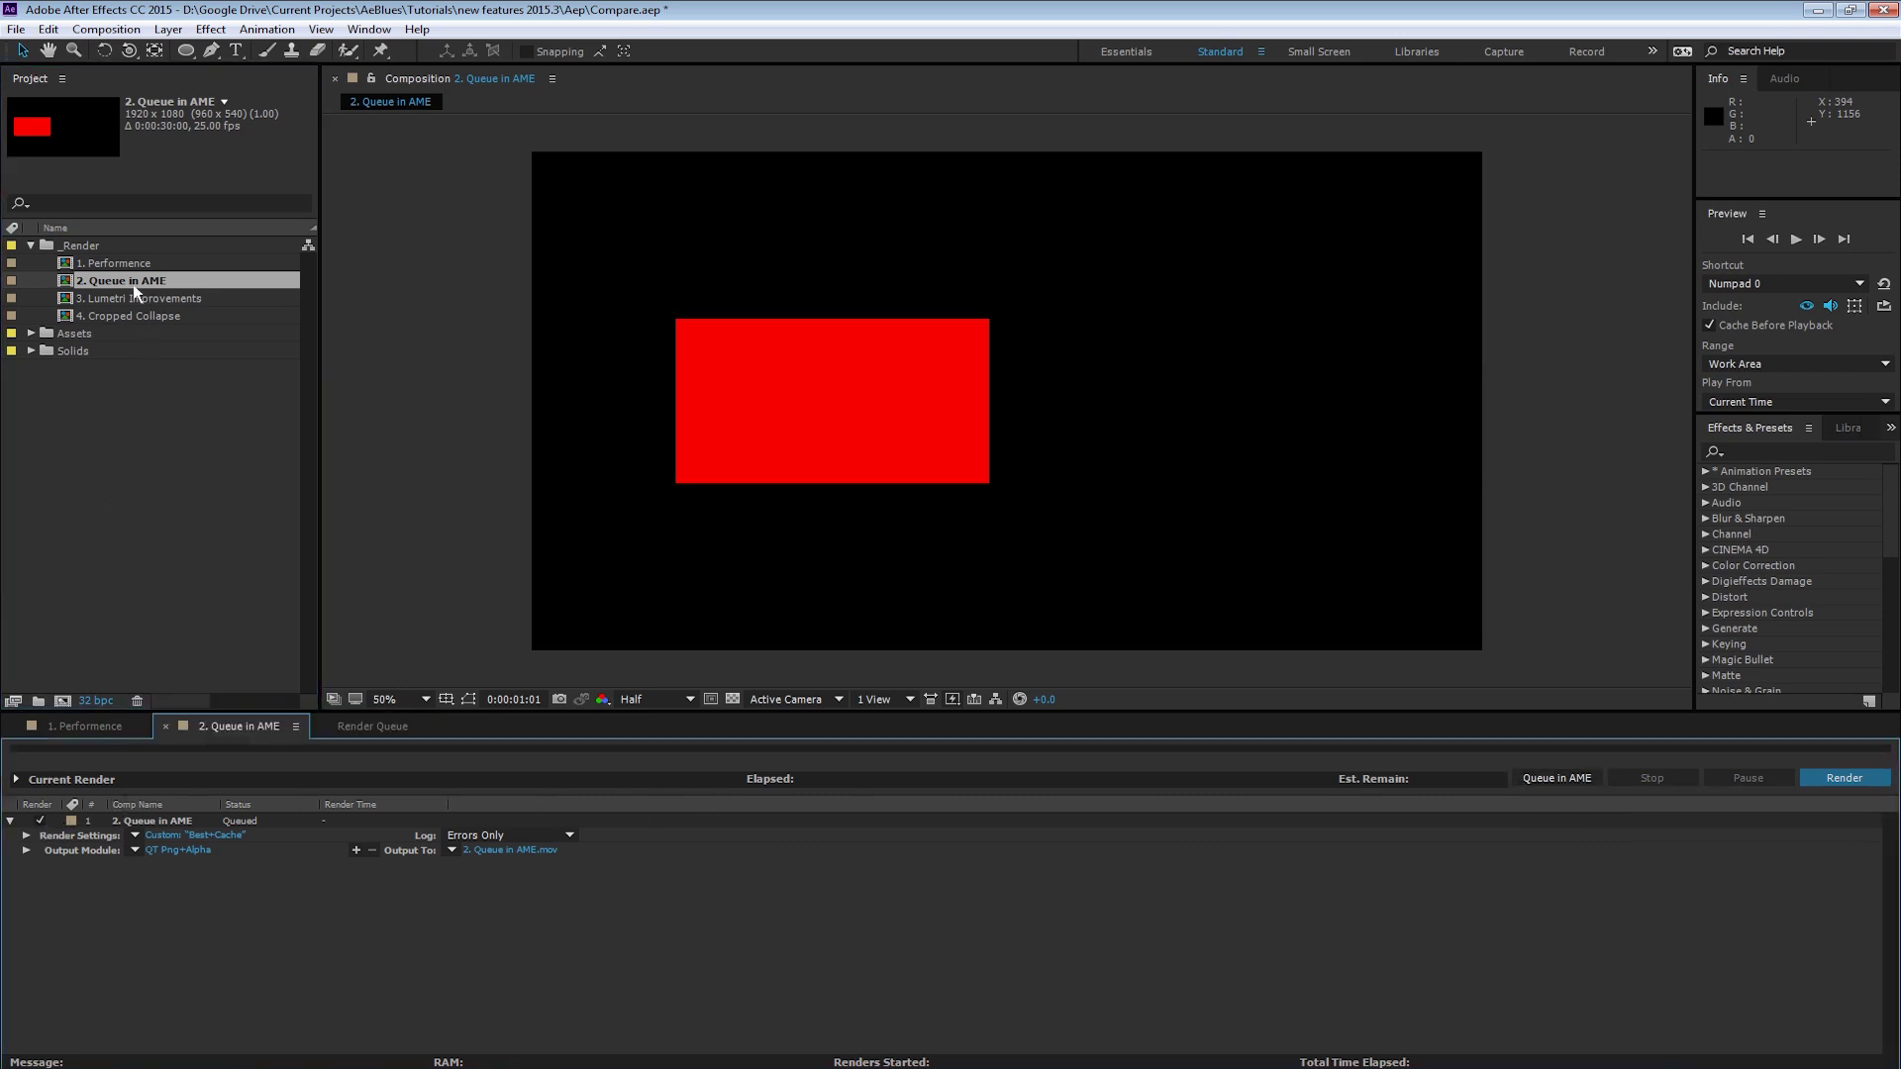
click(246, 802)
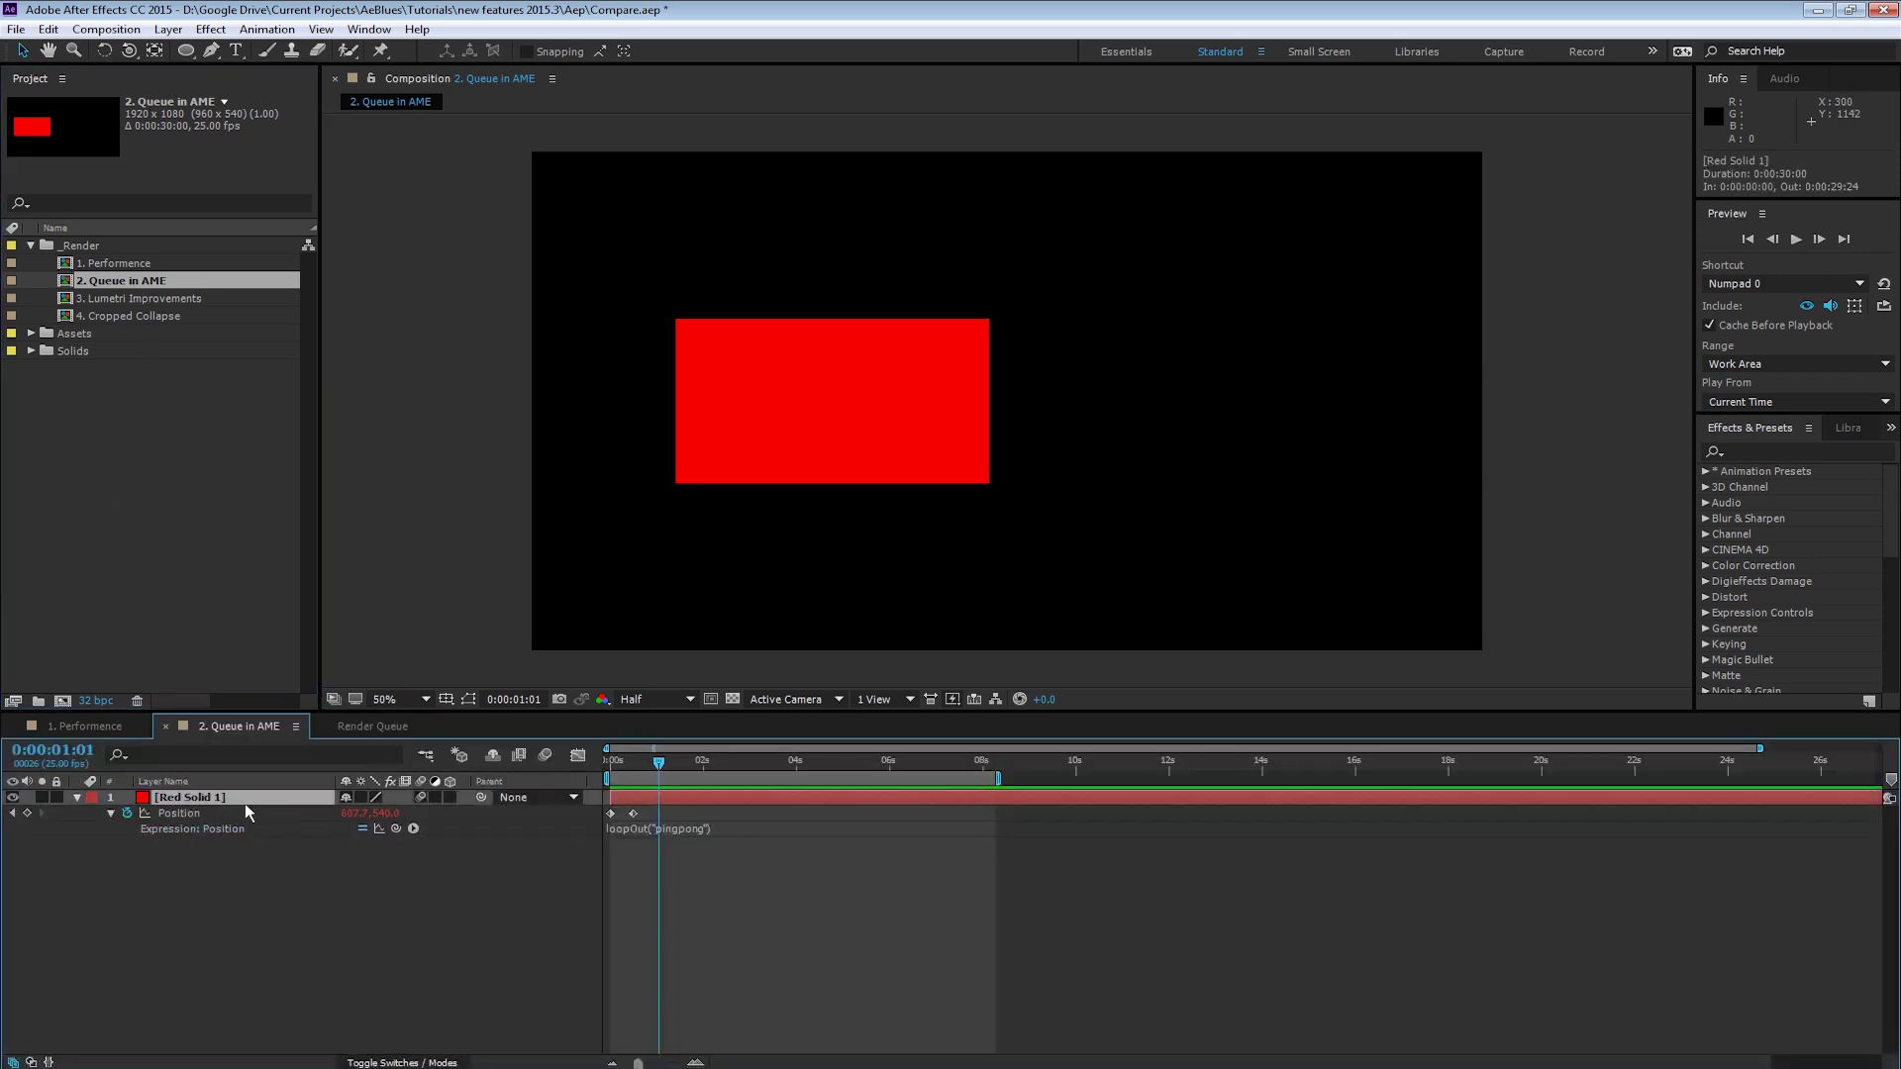
key(ctrl+shift+y)
click(752, 663)
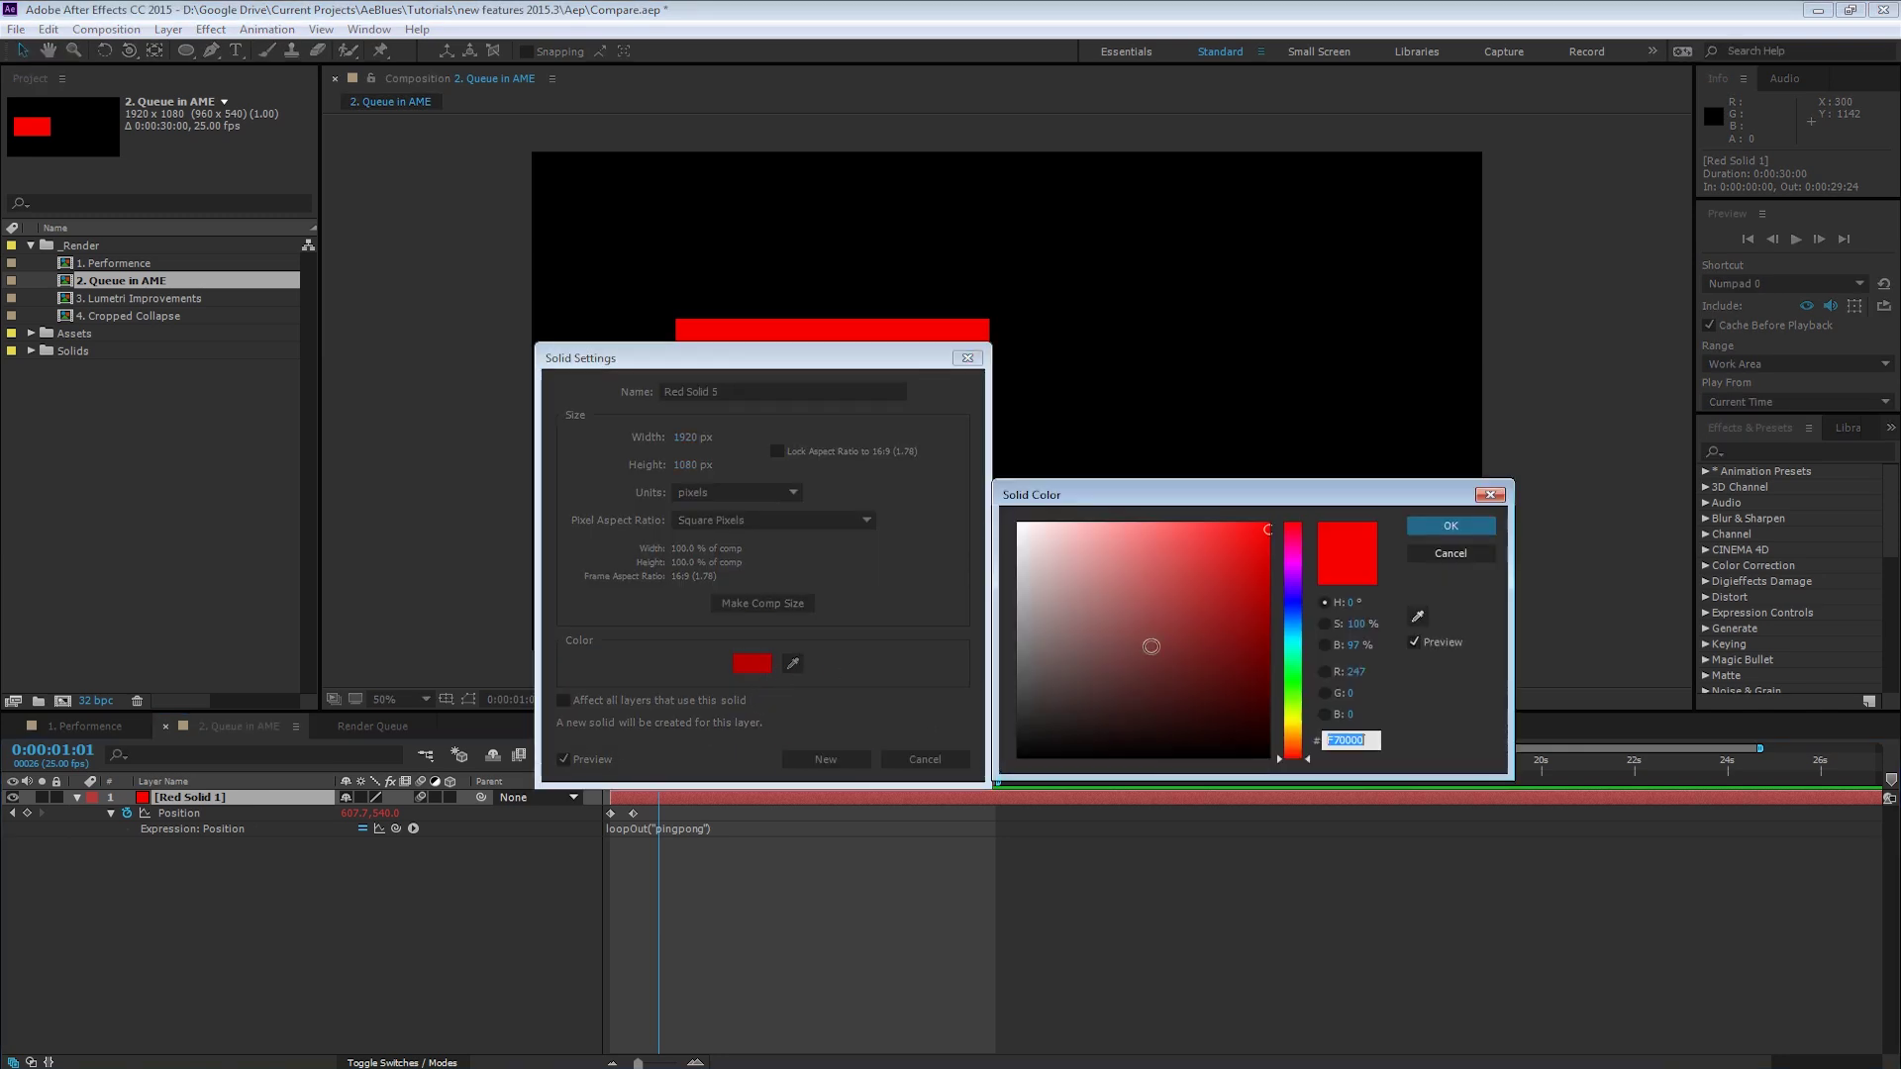
click(1307, 705)
click(1450, 526)
click(828, 759)
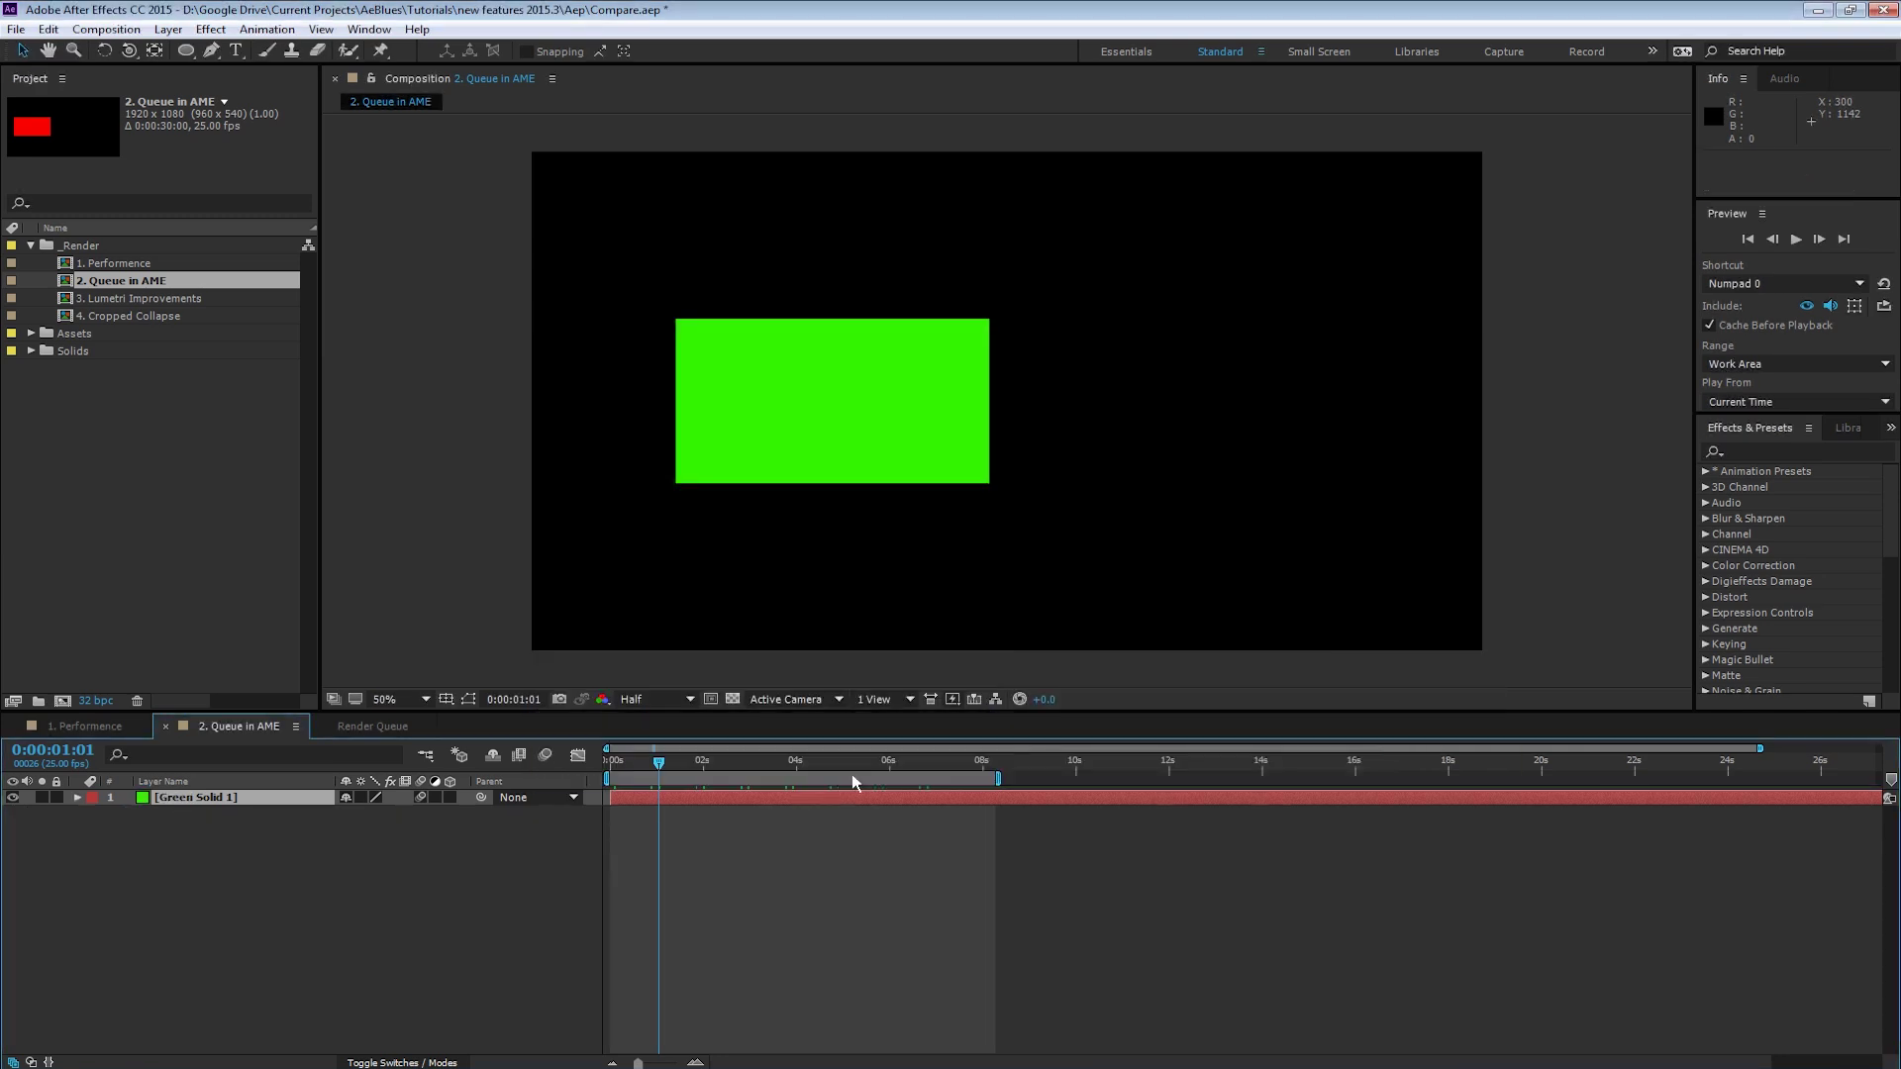
click(398, 733)
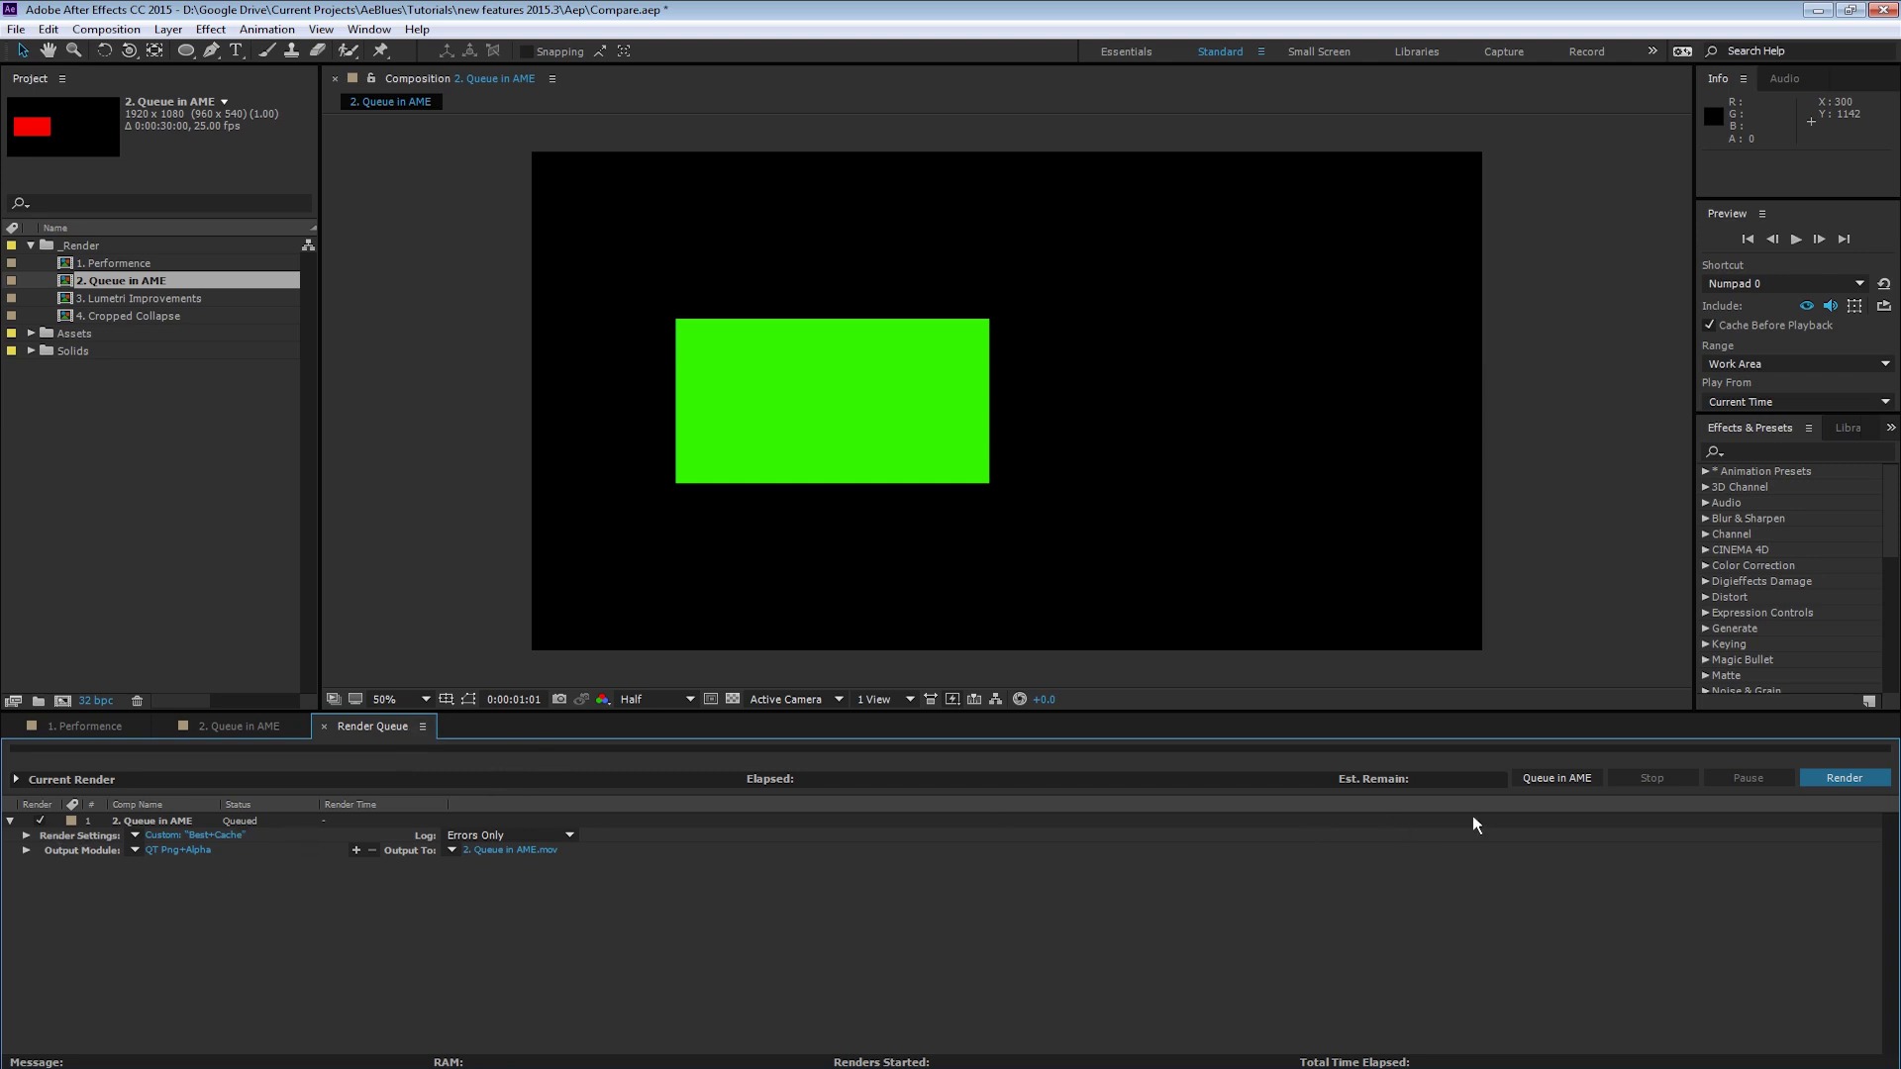
Queue the green-solid comp in Media Encoder as a third HalfRez item and scrub its export preview
click(1568, 781)
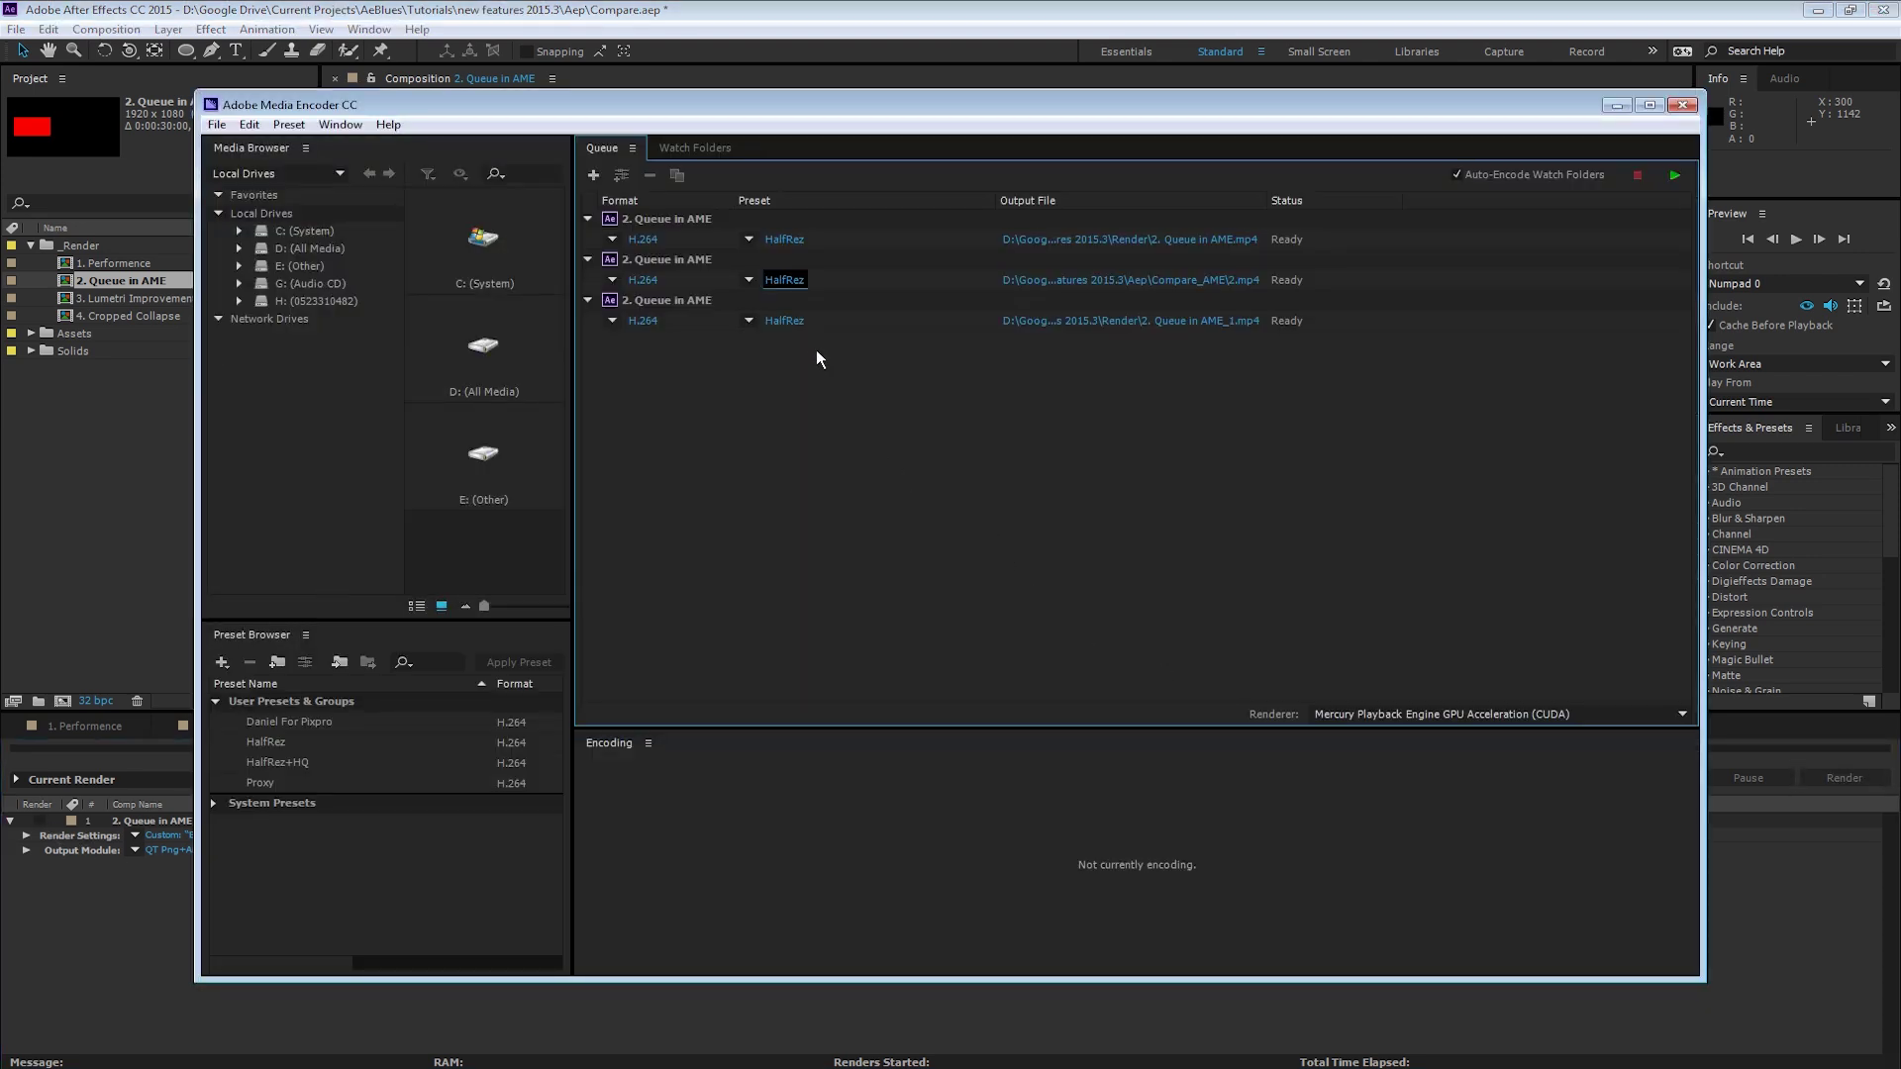
click(797, 322)
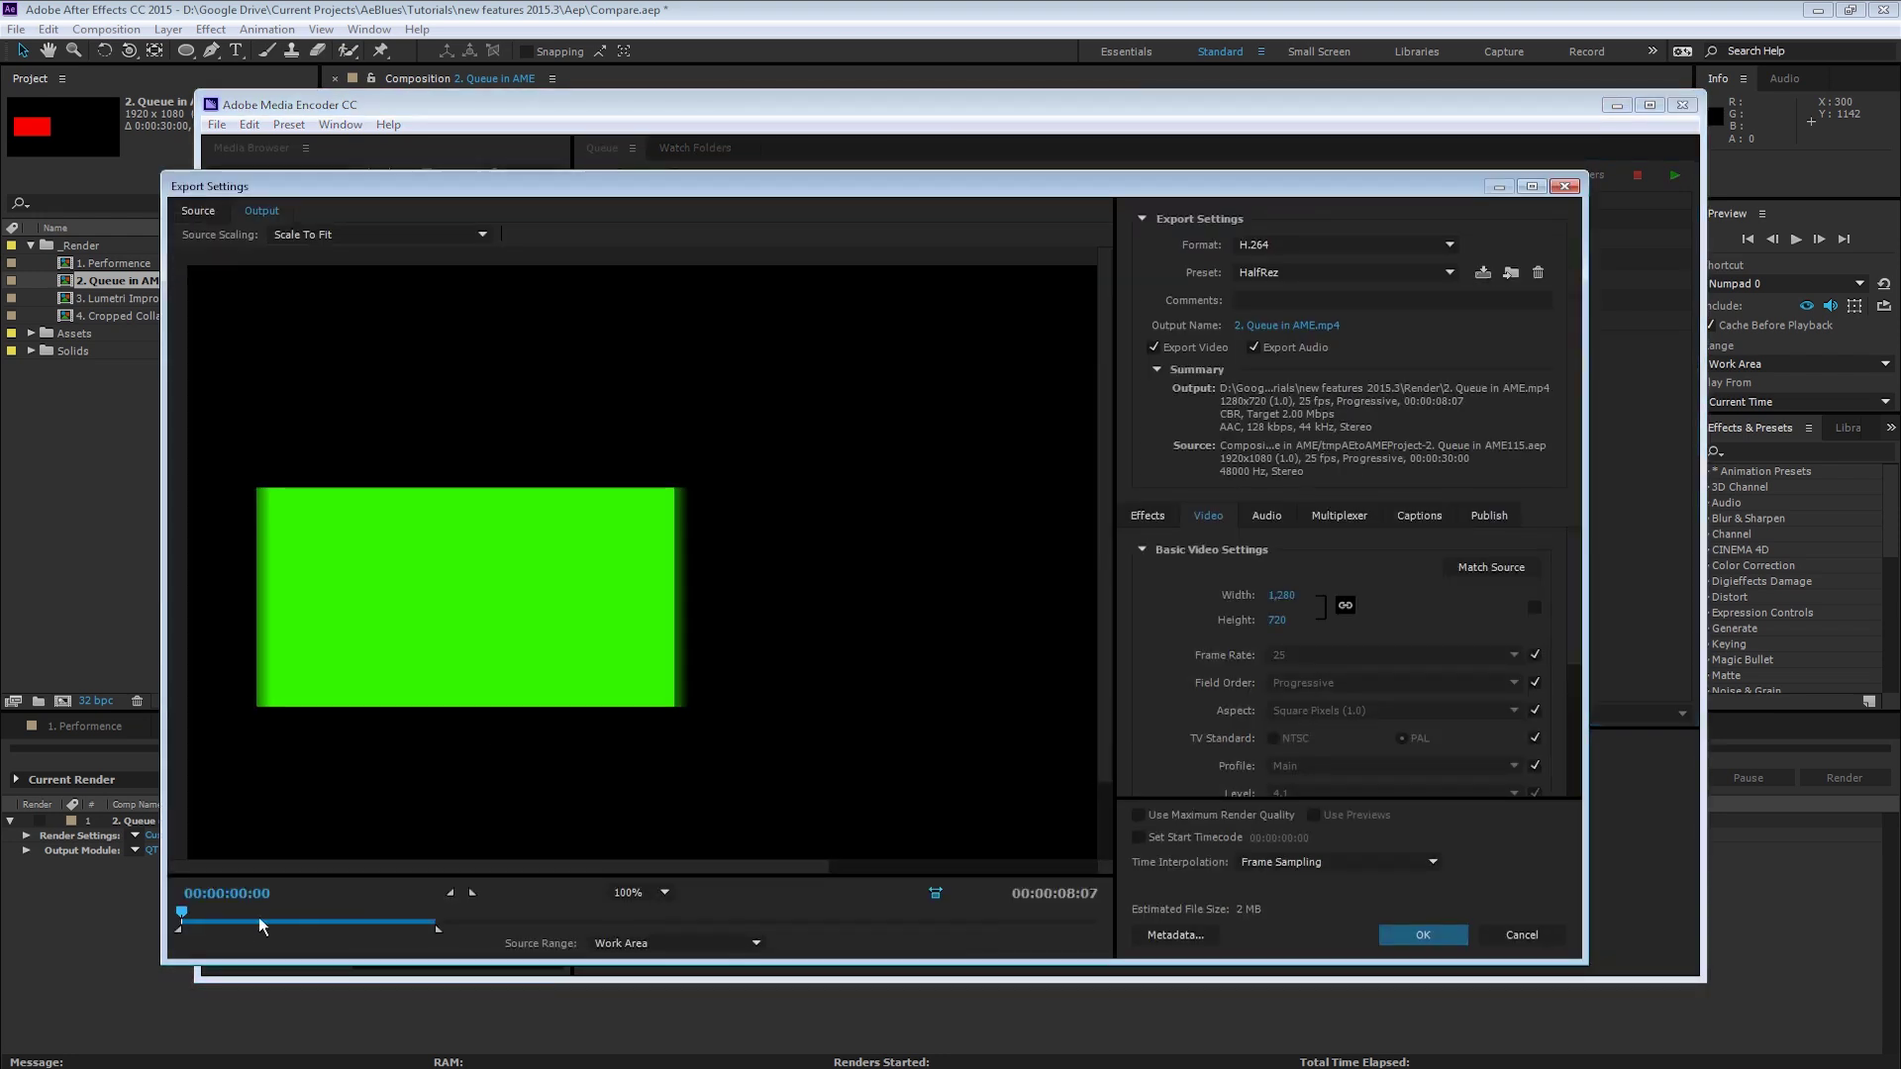
mouse_move(236, 921)
mouse_down()
mouse_move(271, 919)
mouse_move(245, 919)
mouse_up()
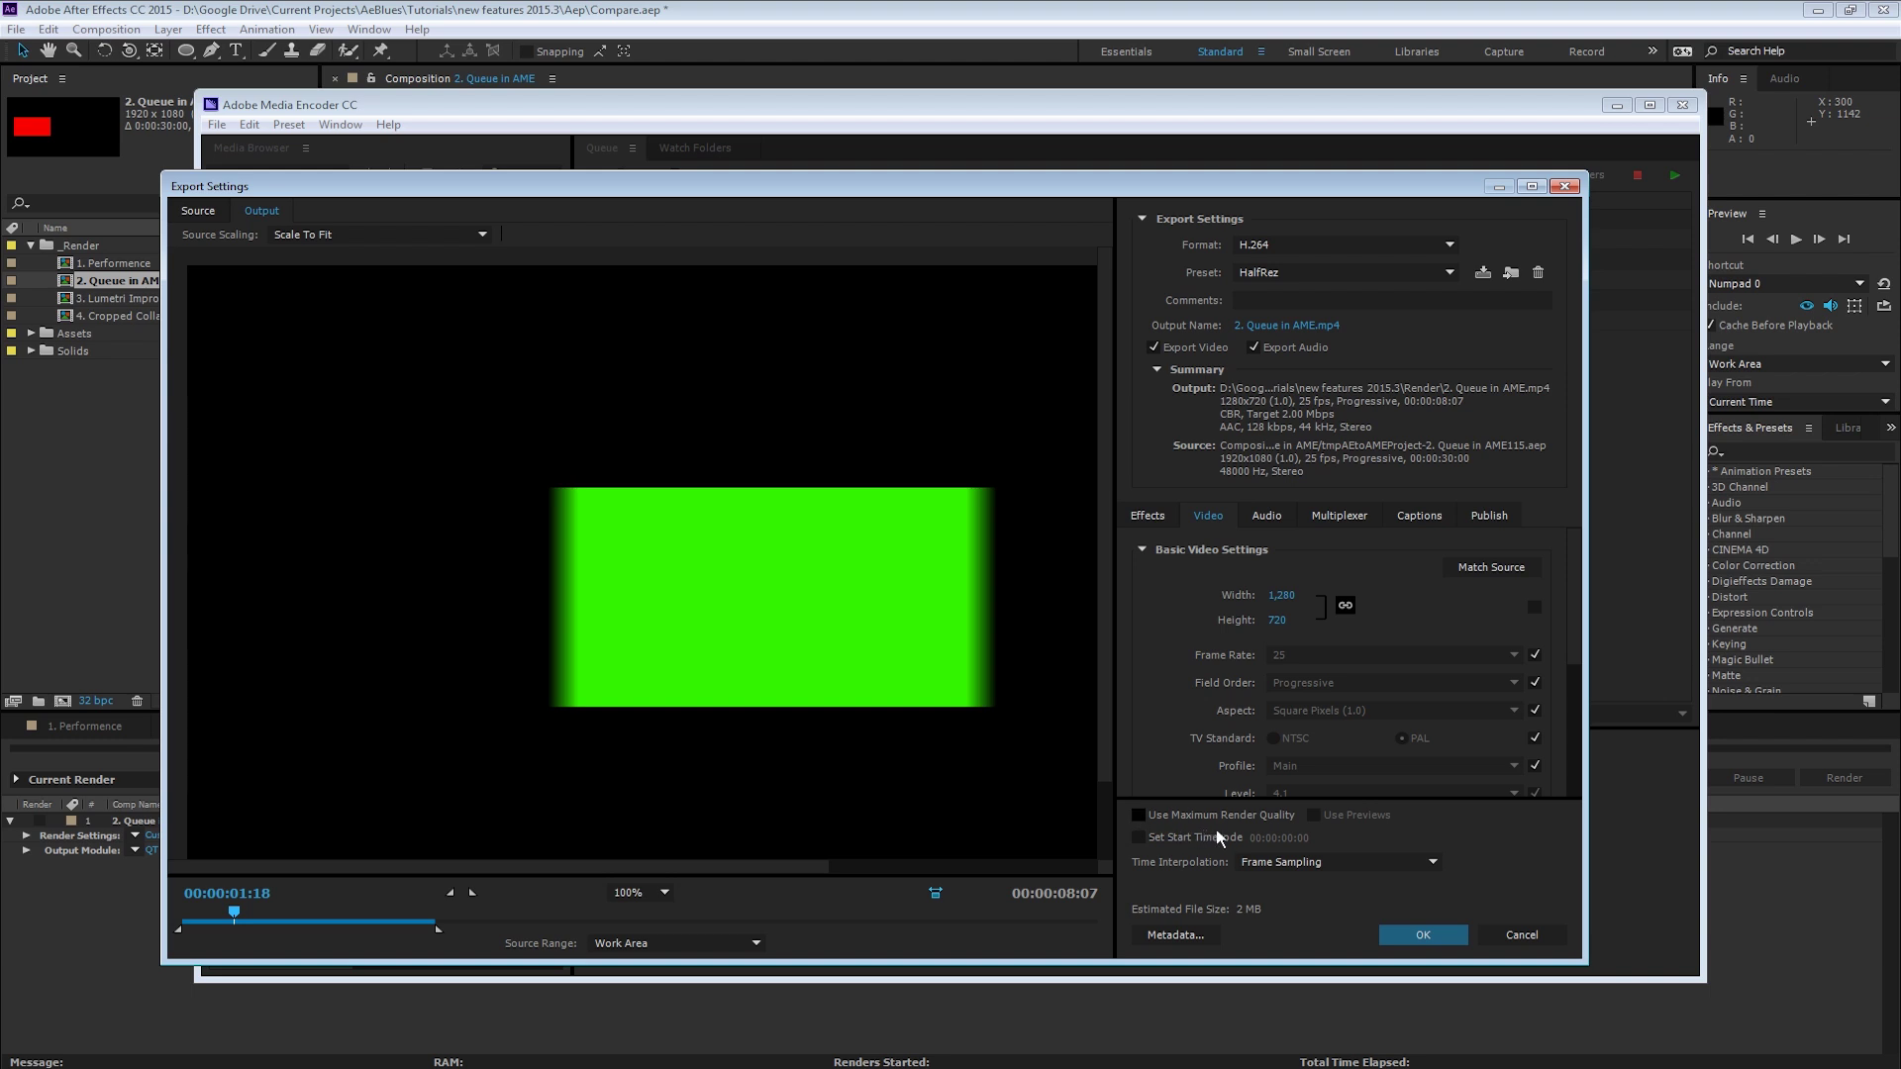
click(1432, 946)
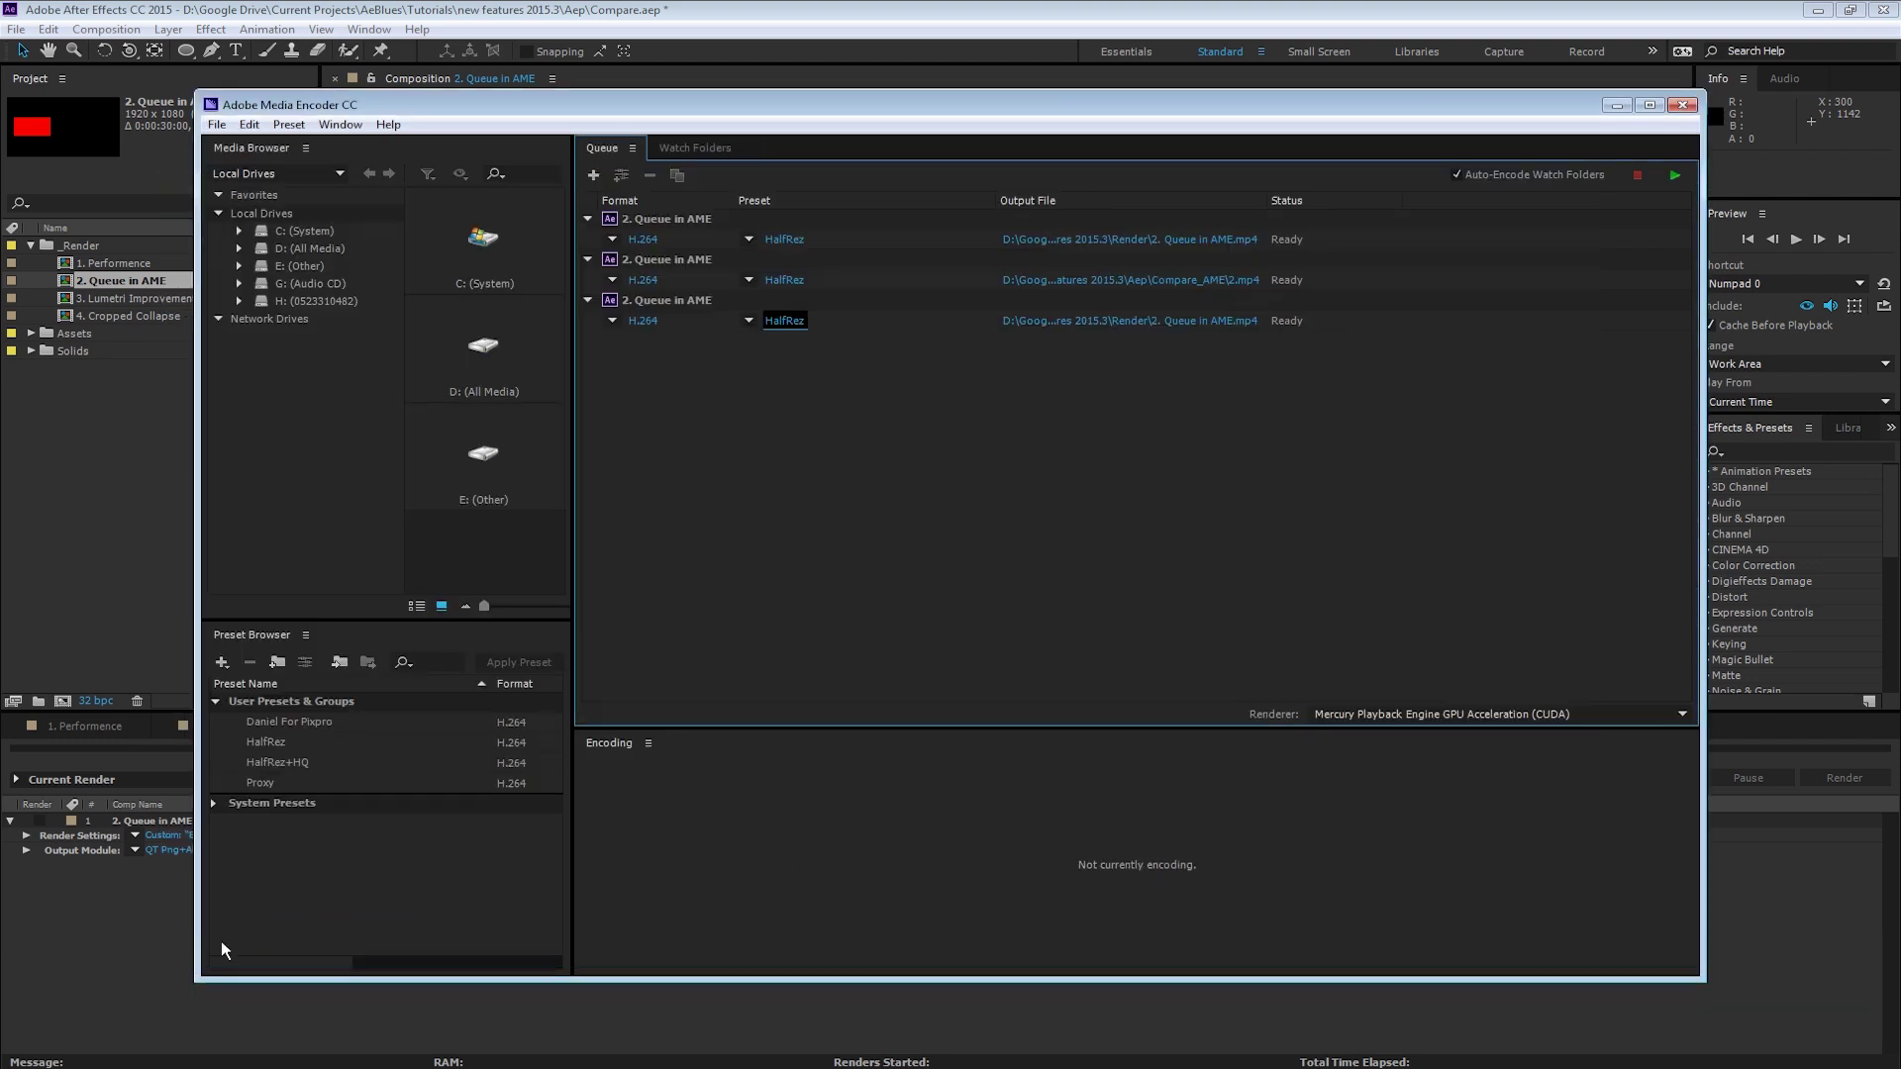
click(144, 958)
click(784, 321)
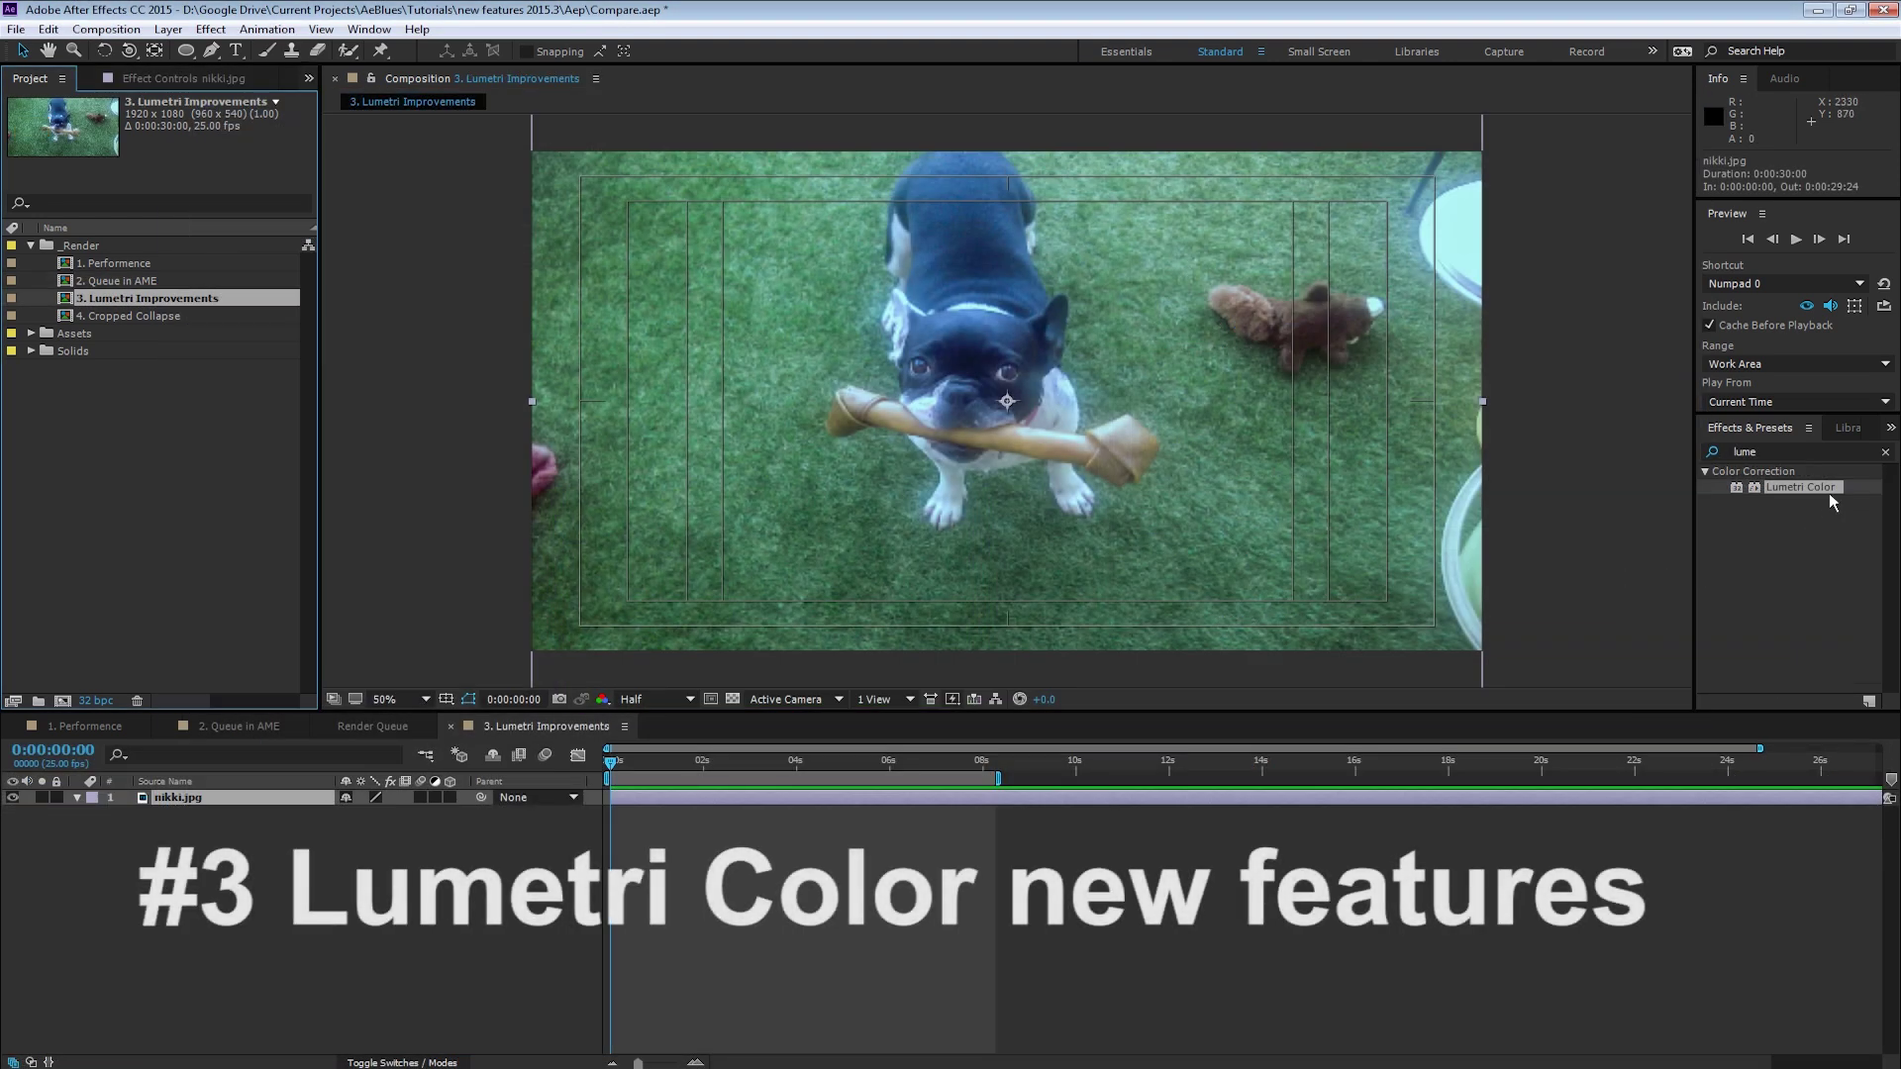
Apply Lumetri Color to nikki.jpg and review its Color Wheels, Curves and Creative sections, leaving Look at None
double_click(1827, 493)
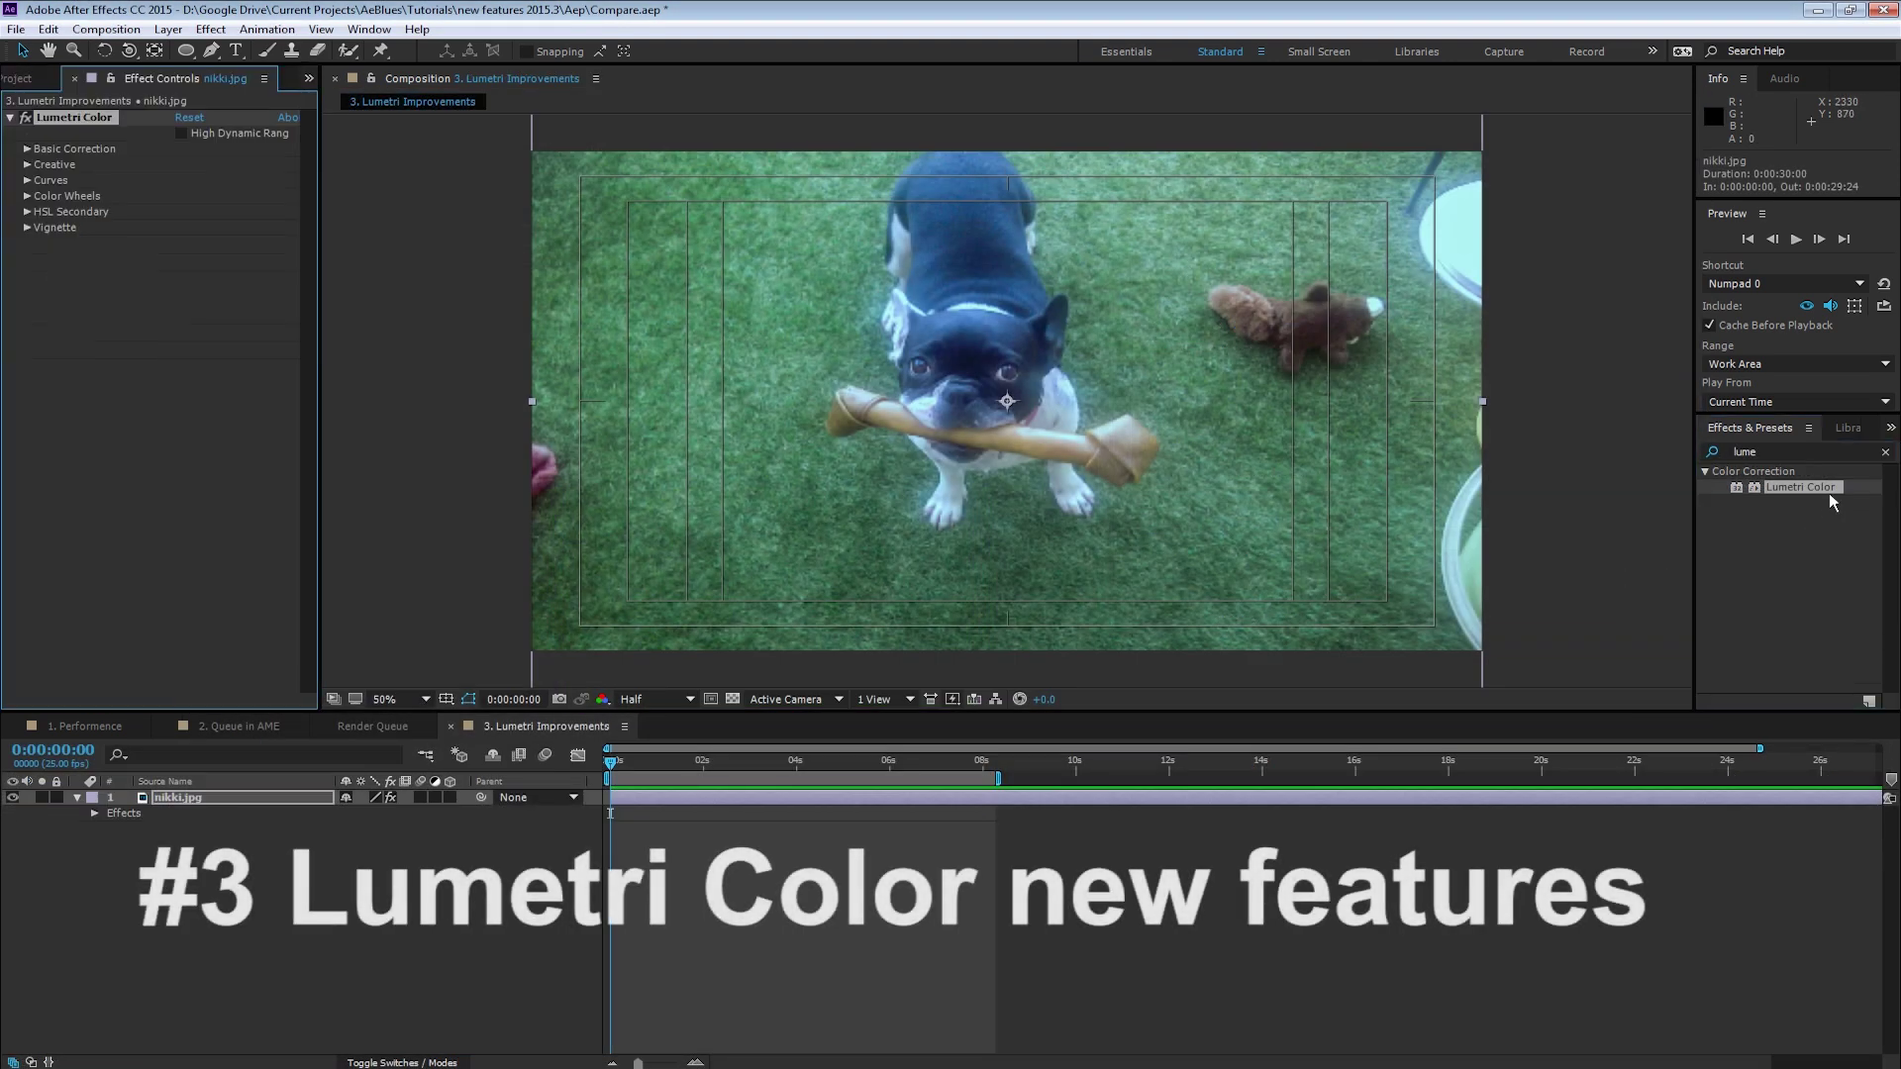
click(46, 198)
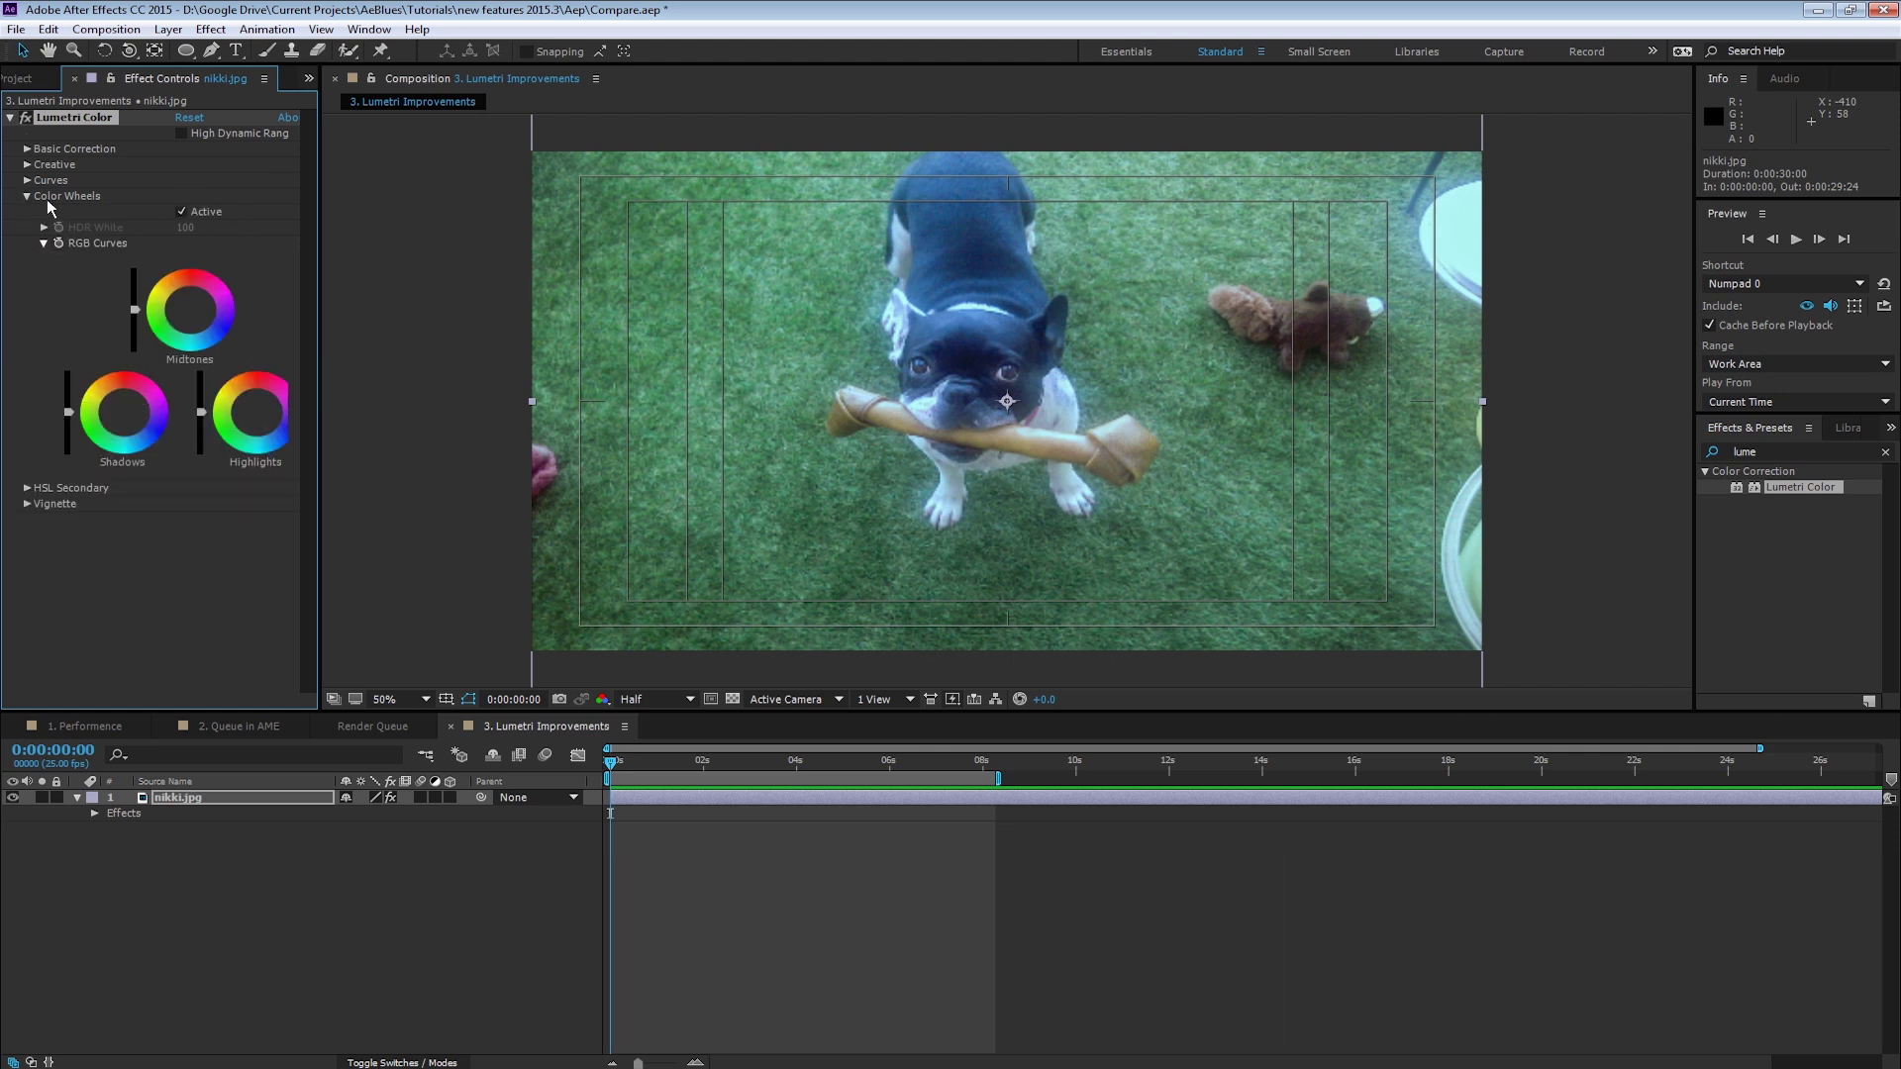
click(34, 183)
click(169, 210)
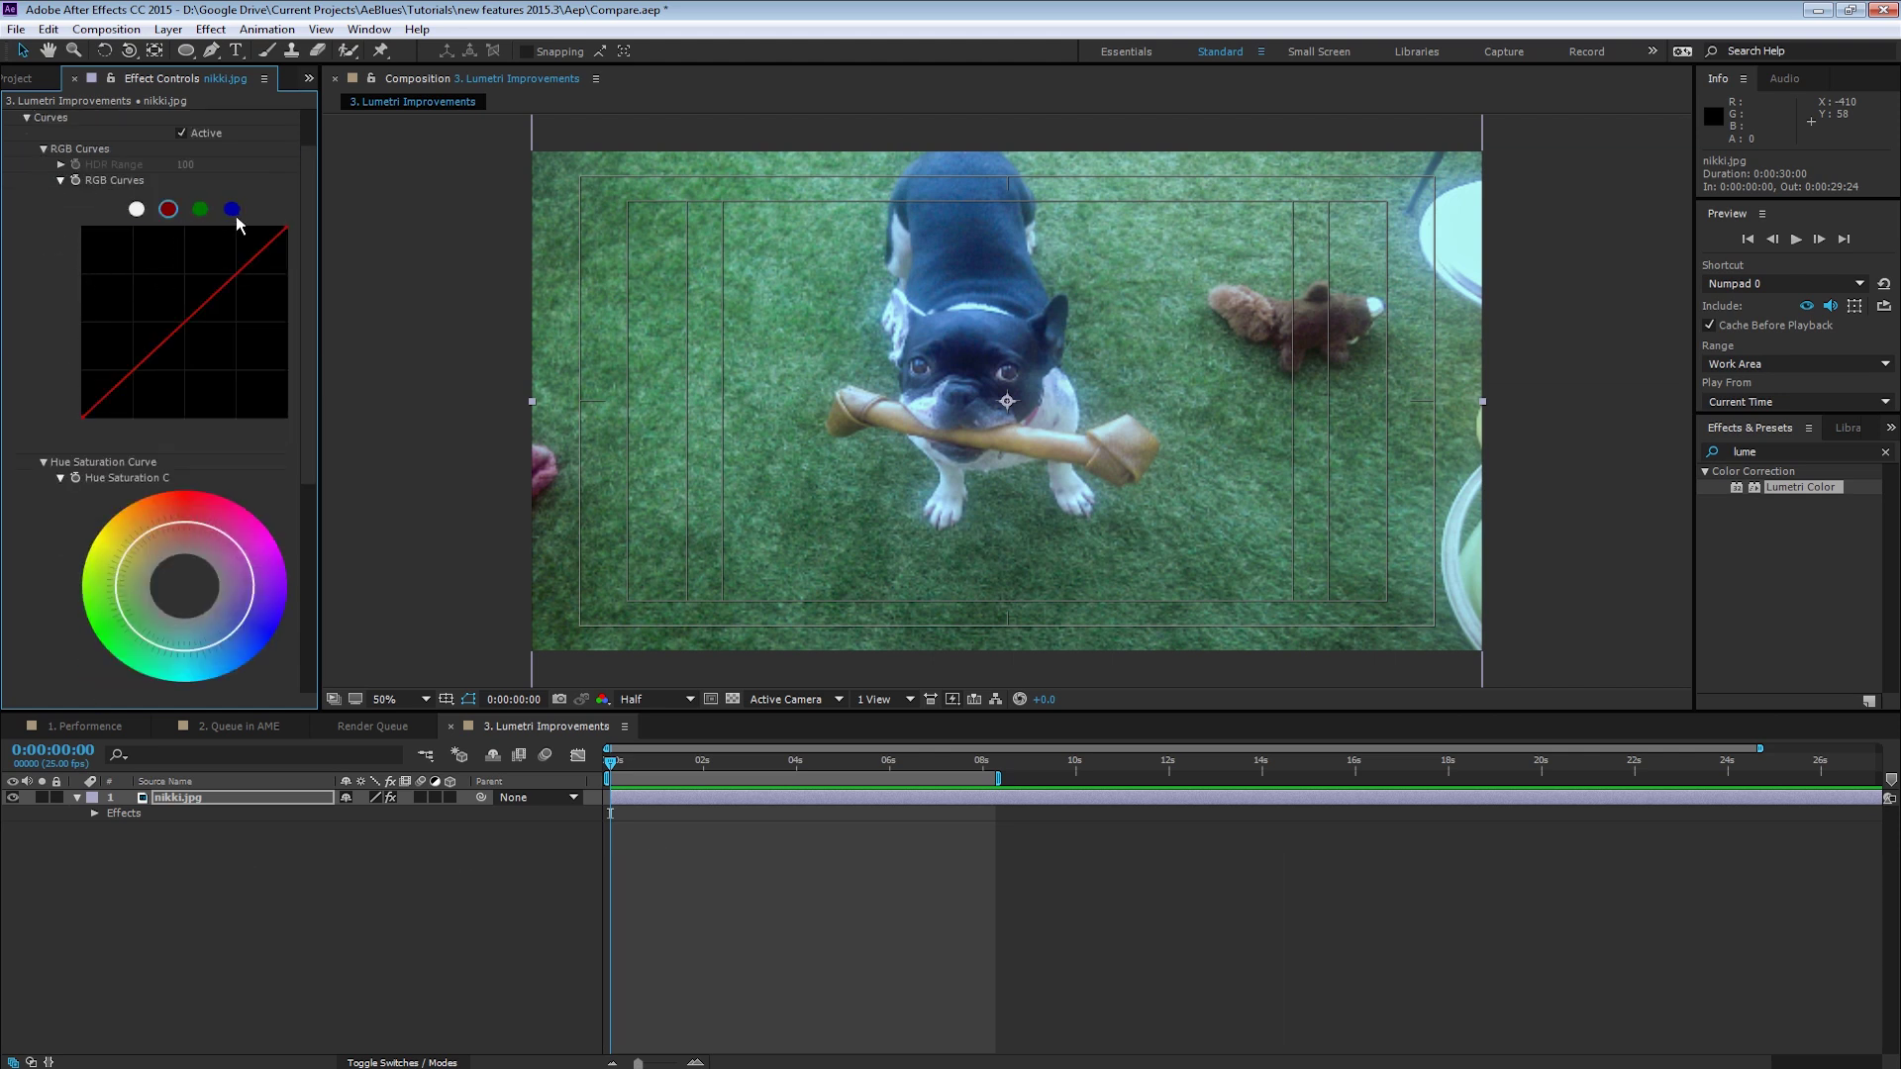
scroll(56, 182, up, 1)
click(39, 146)
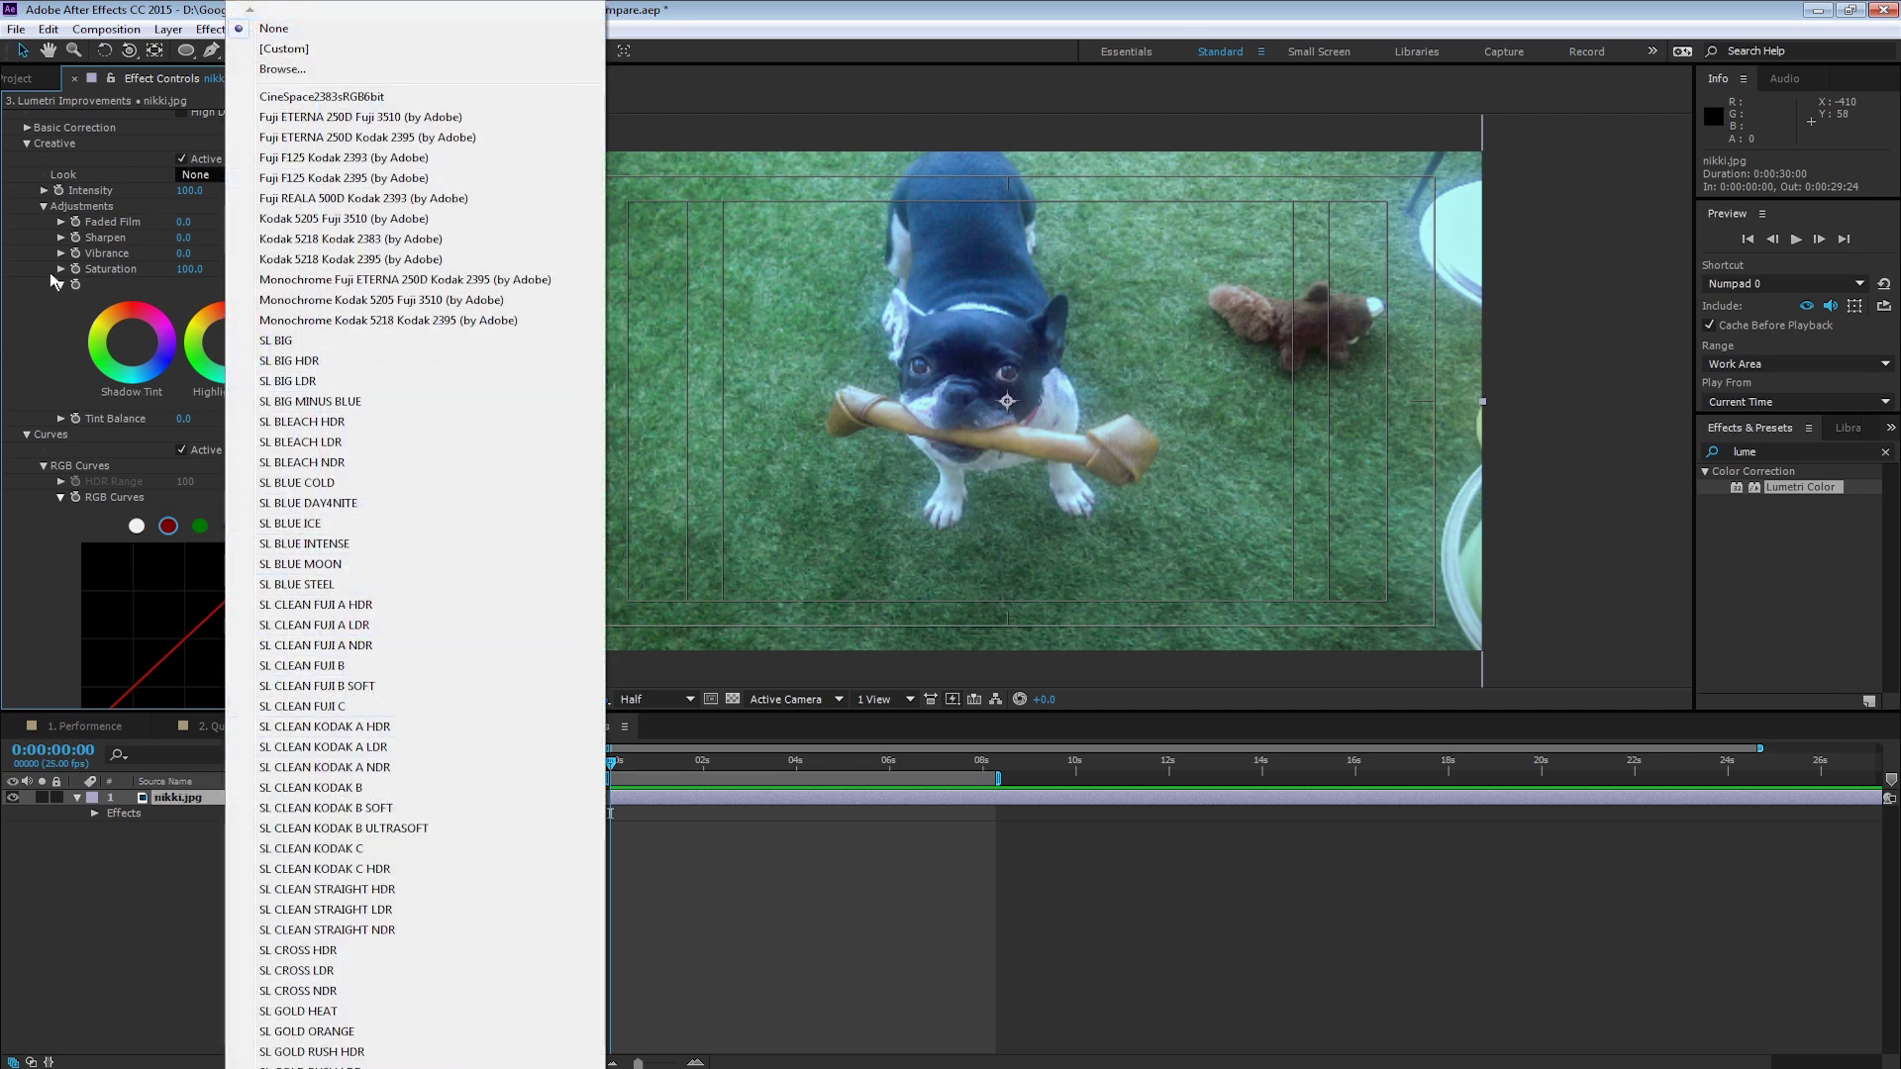
click(24, 178)
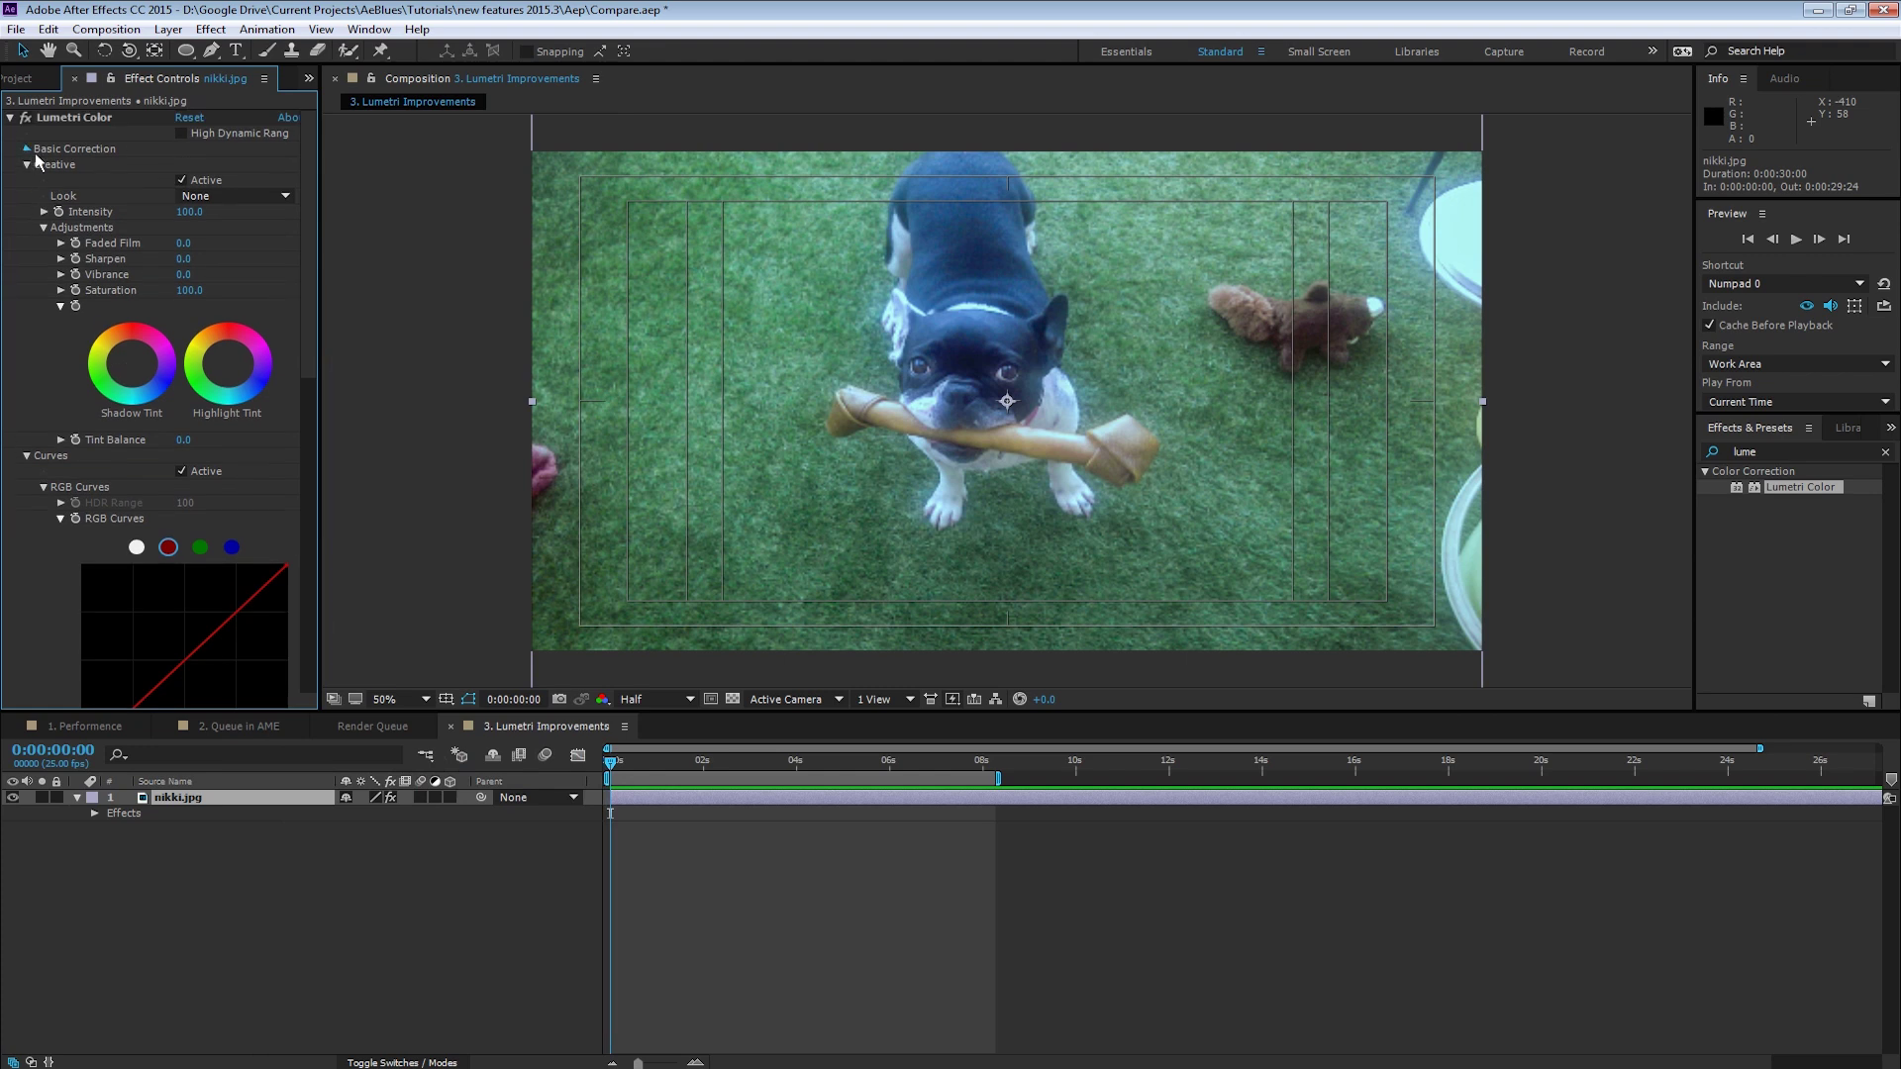
Set white balance by sampling the image in Basic Correction, then expand HSL Secondary
click(33, 149)
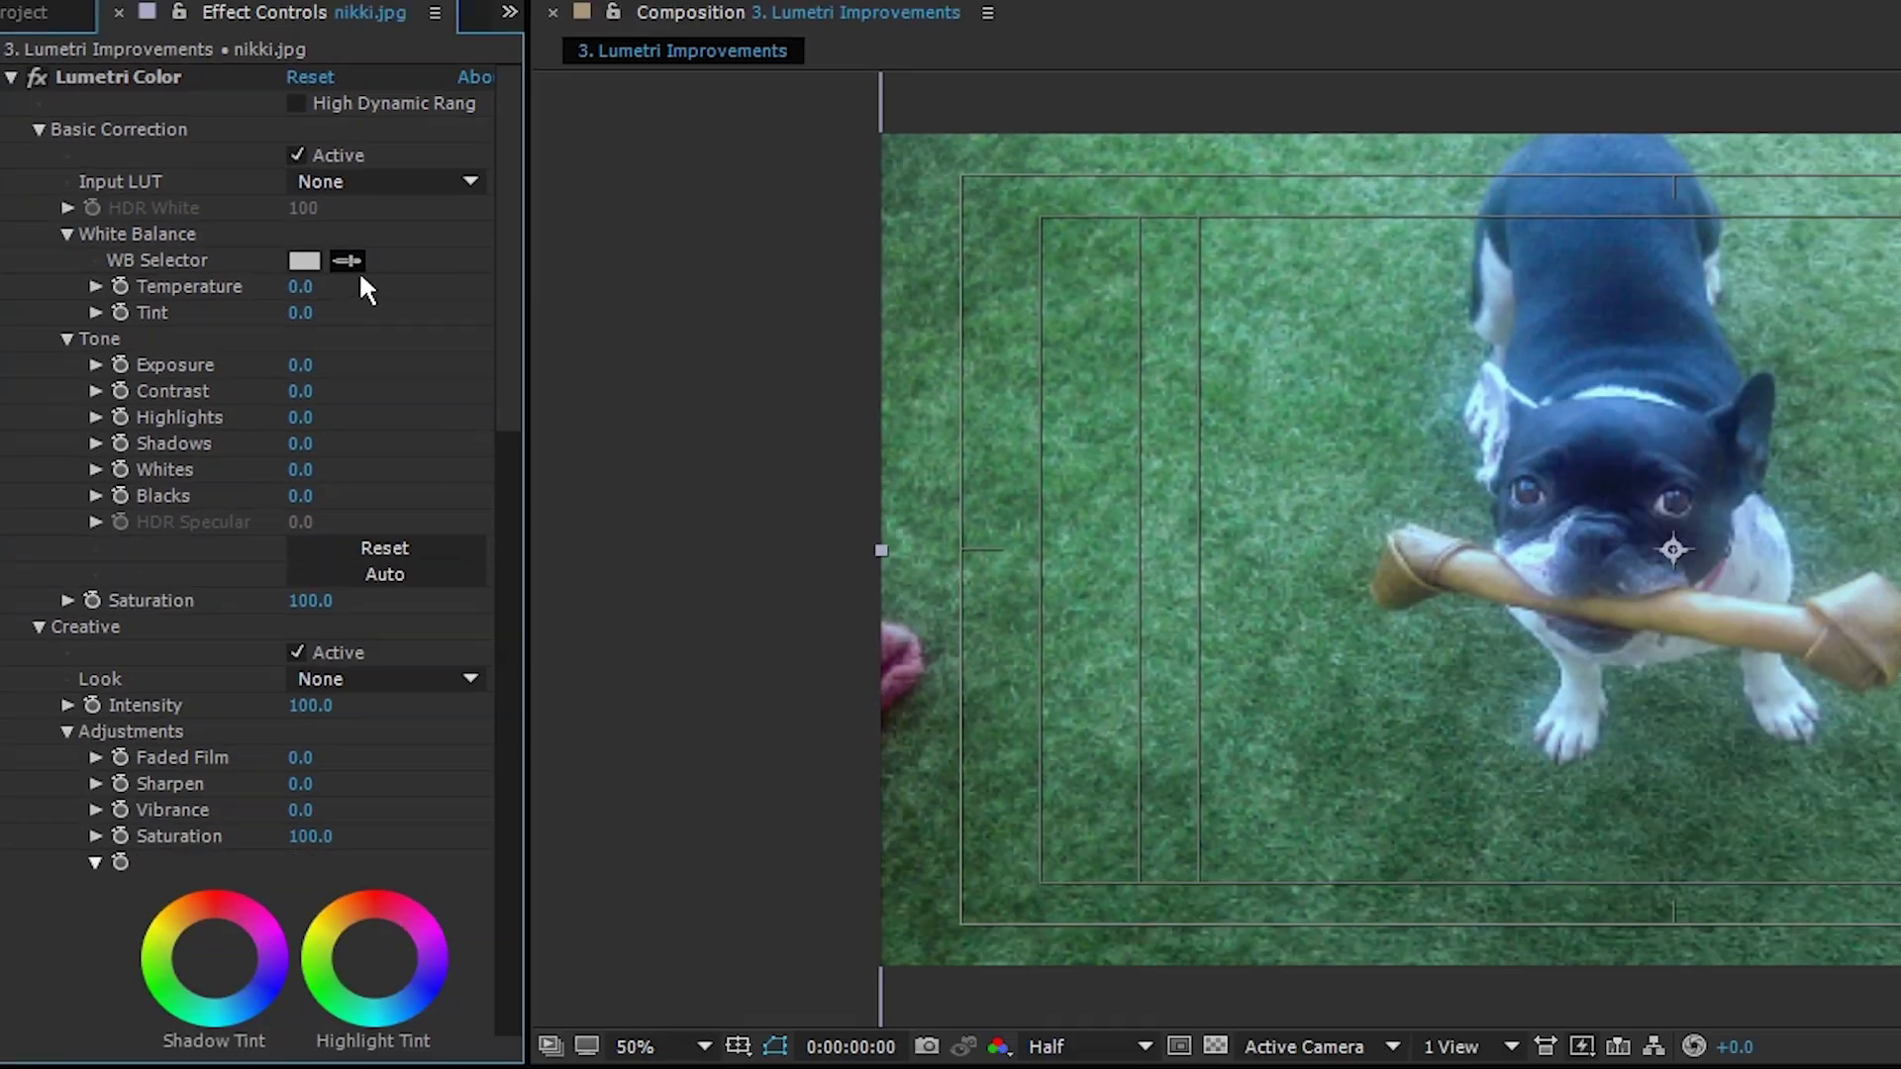
click(618, 328)
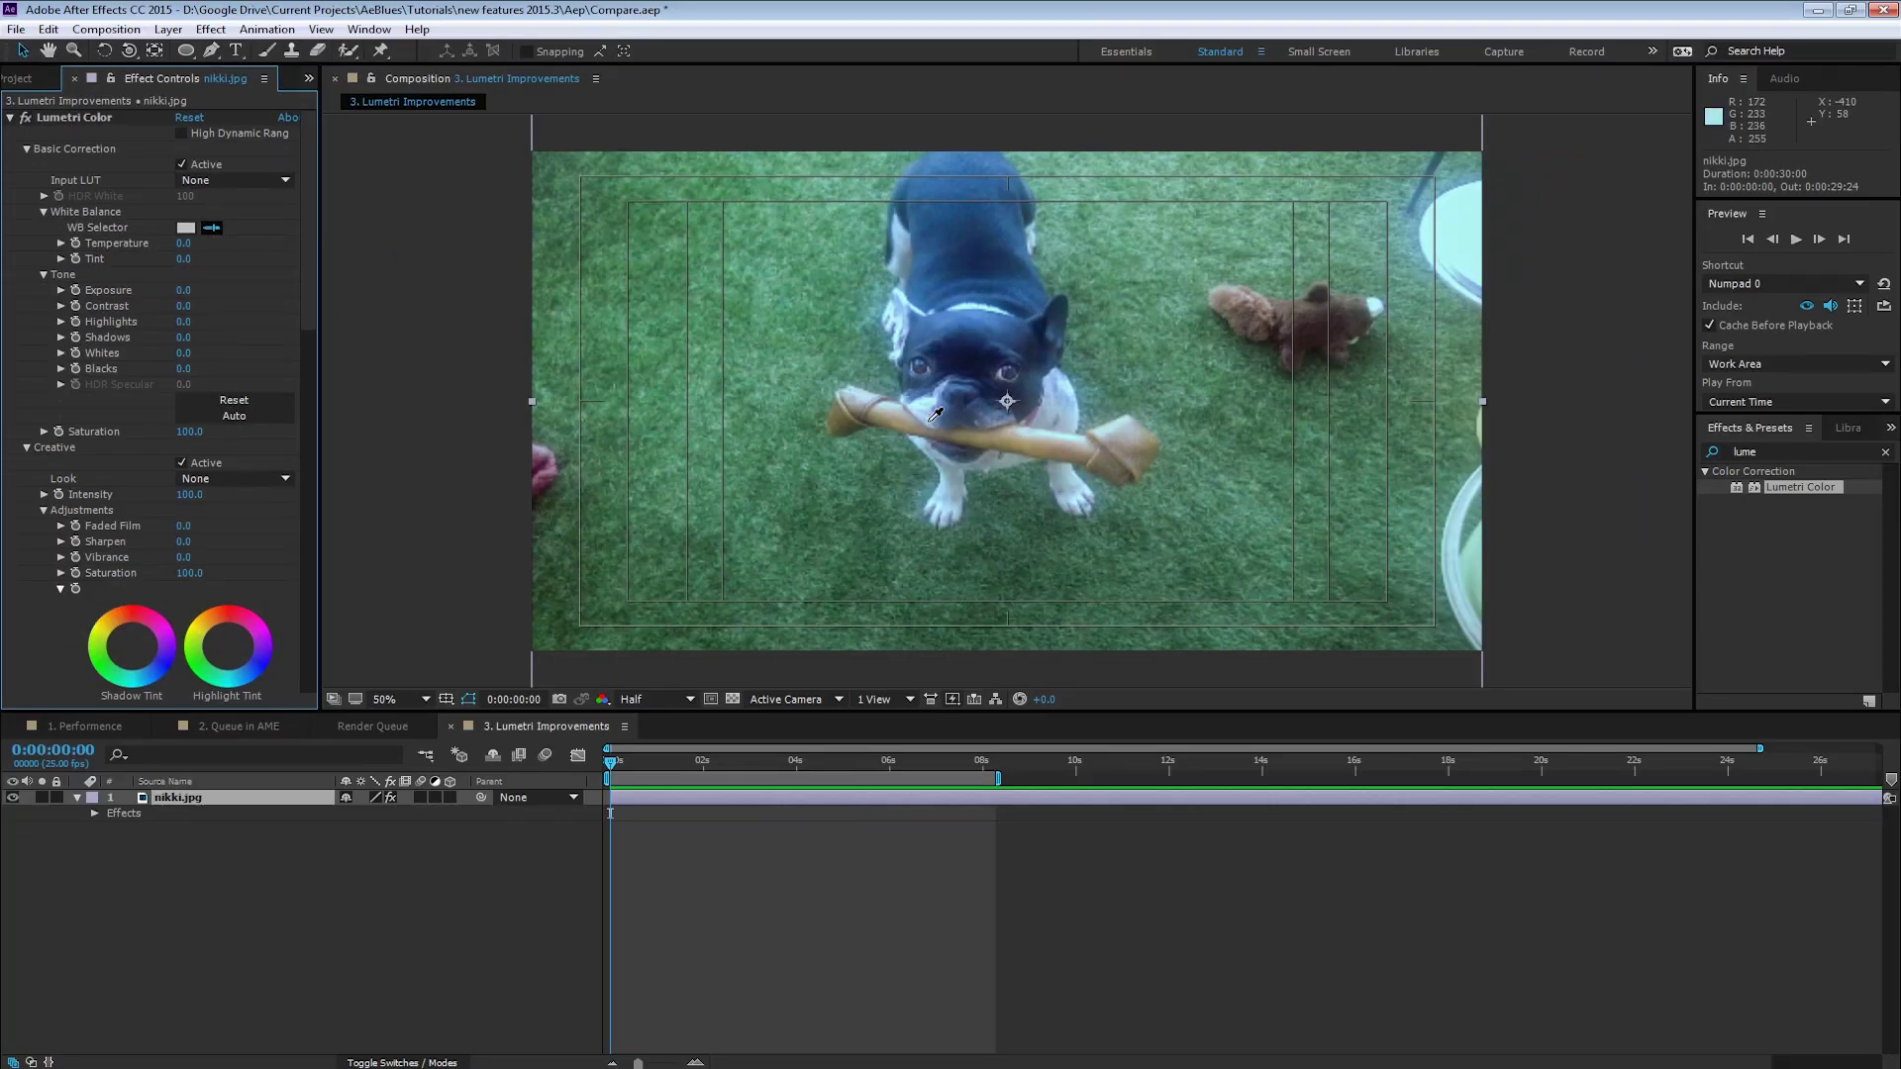
click(930, 413)
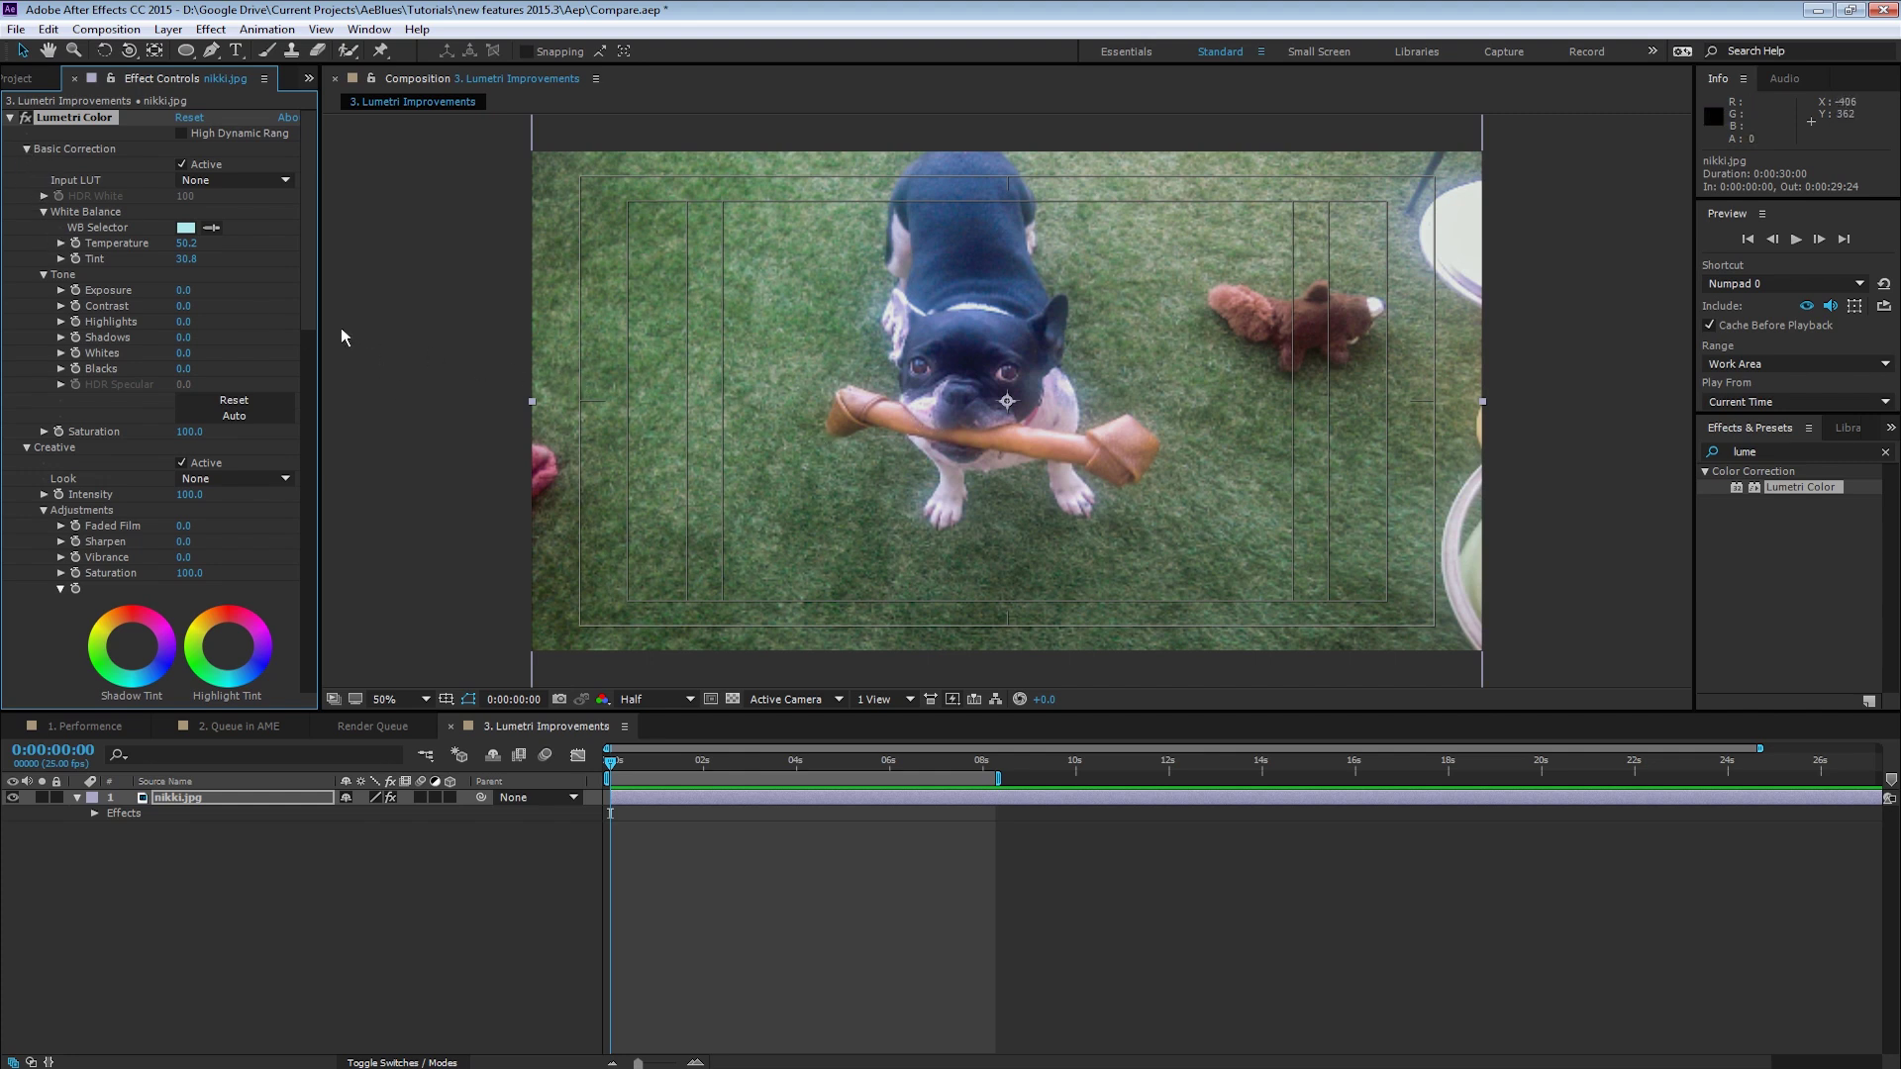
scroll(312, 331, down, 10)
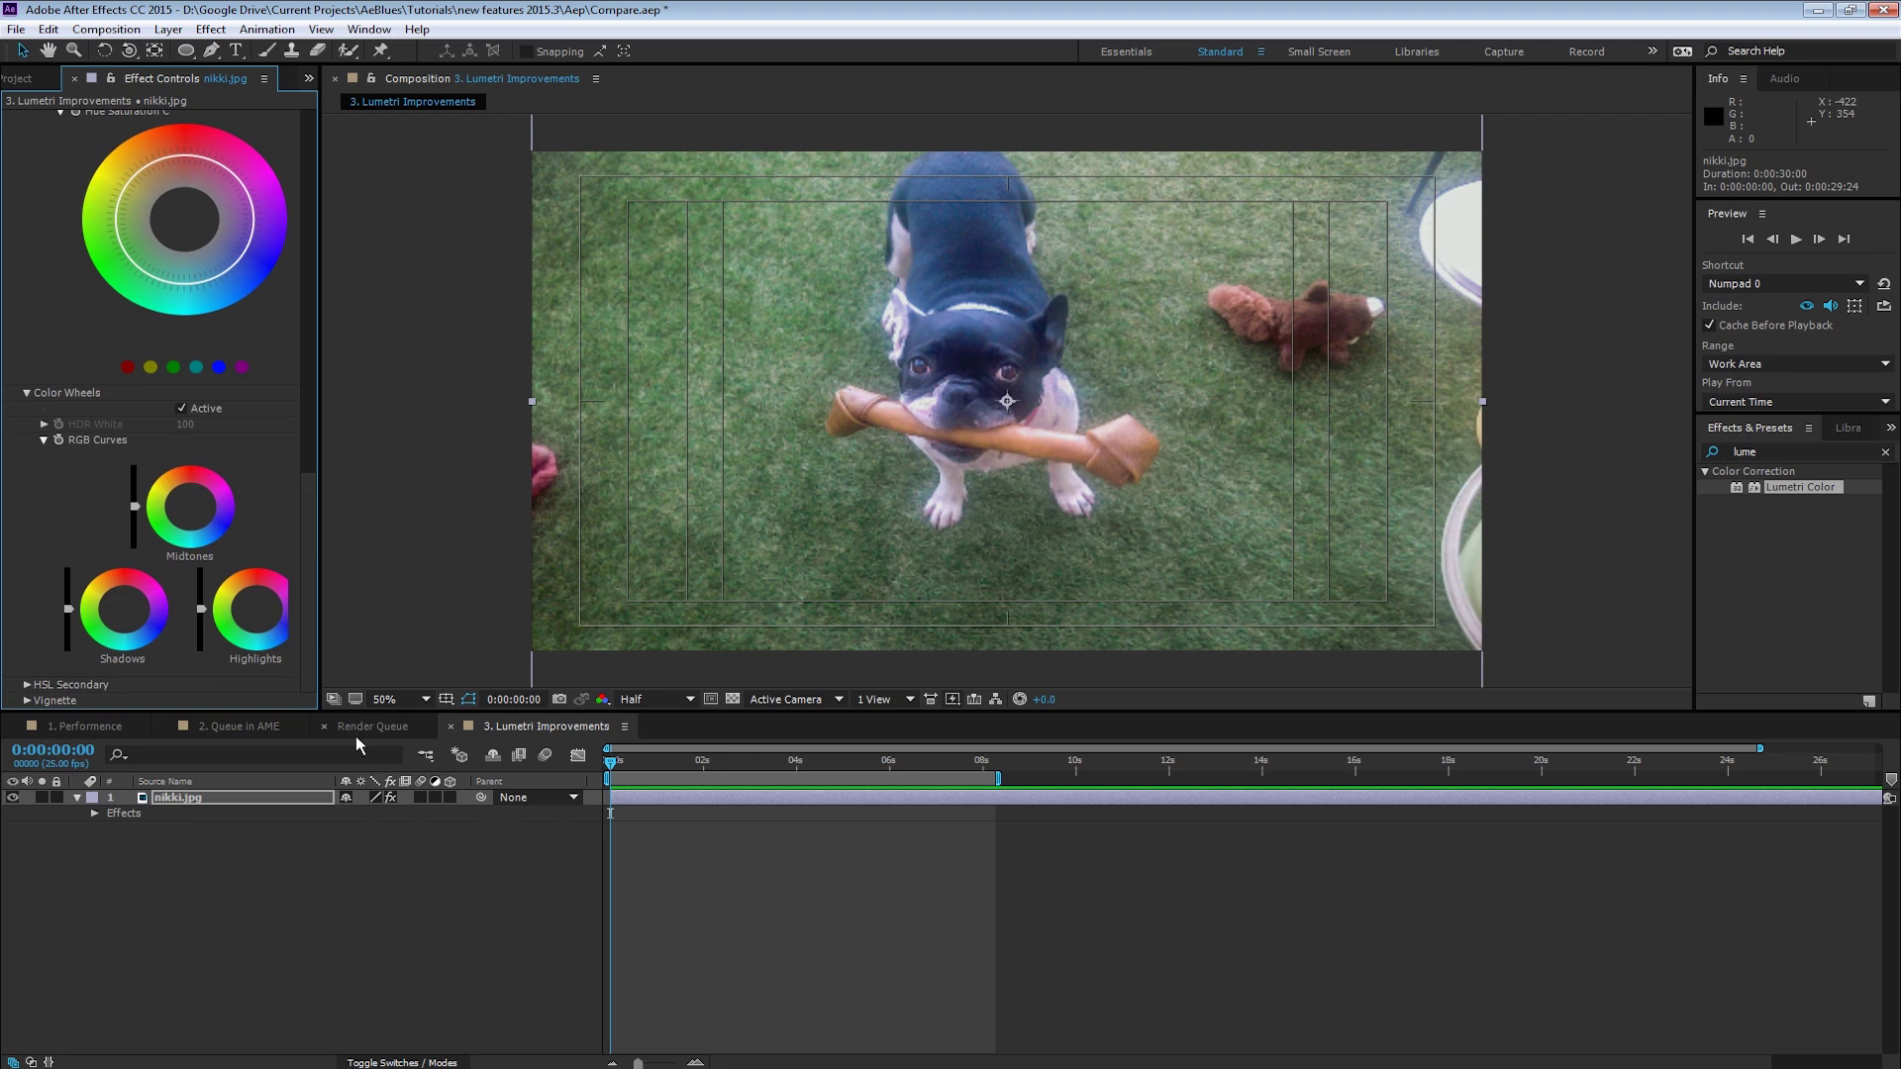
click(27, 686)
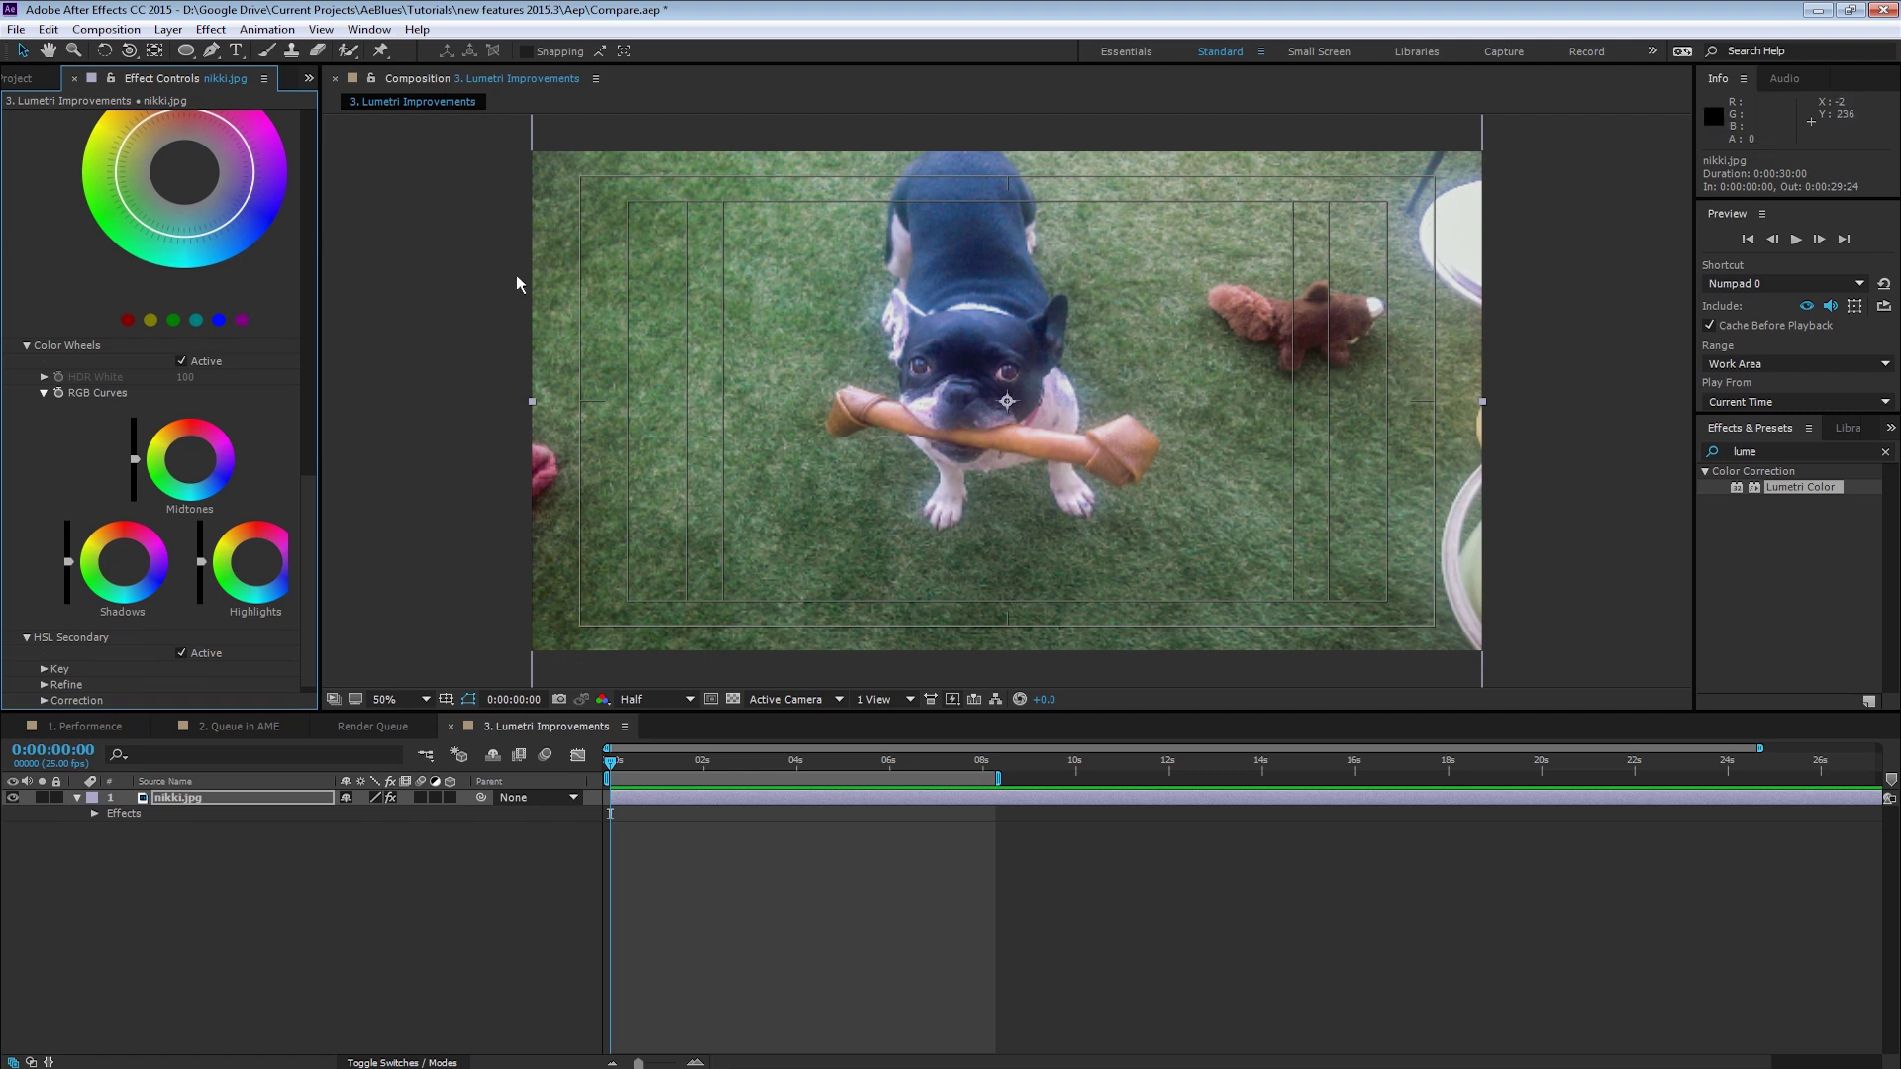
drag(311, 569, 264, 173)
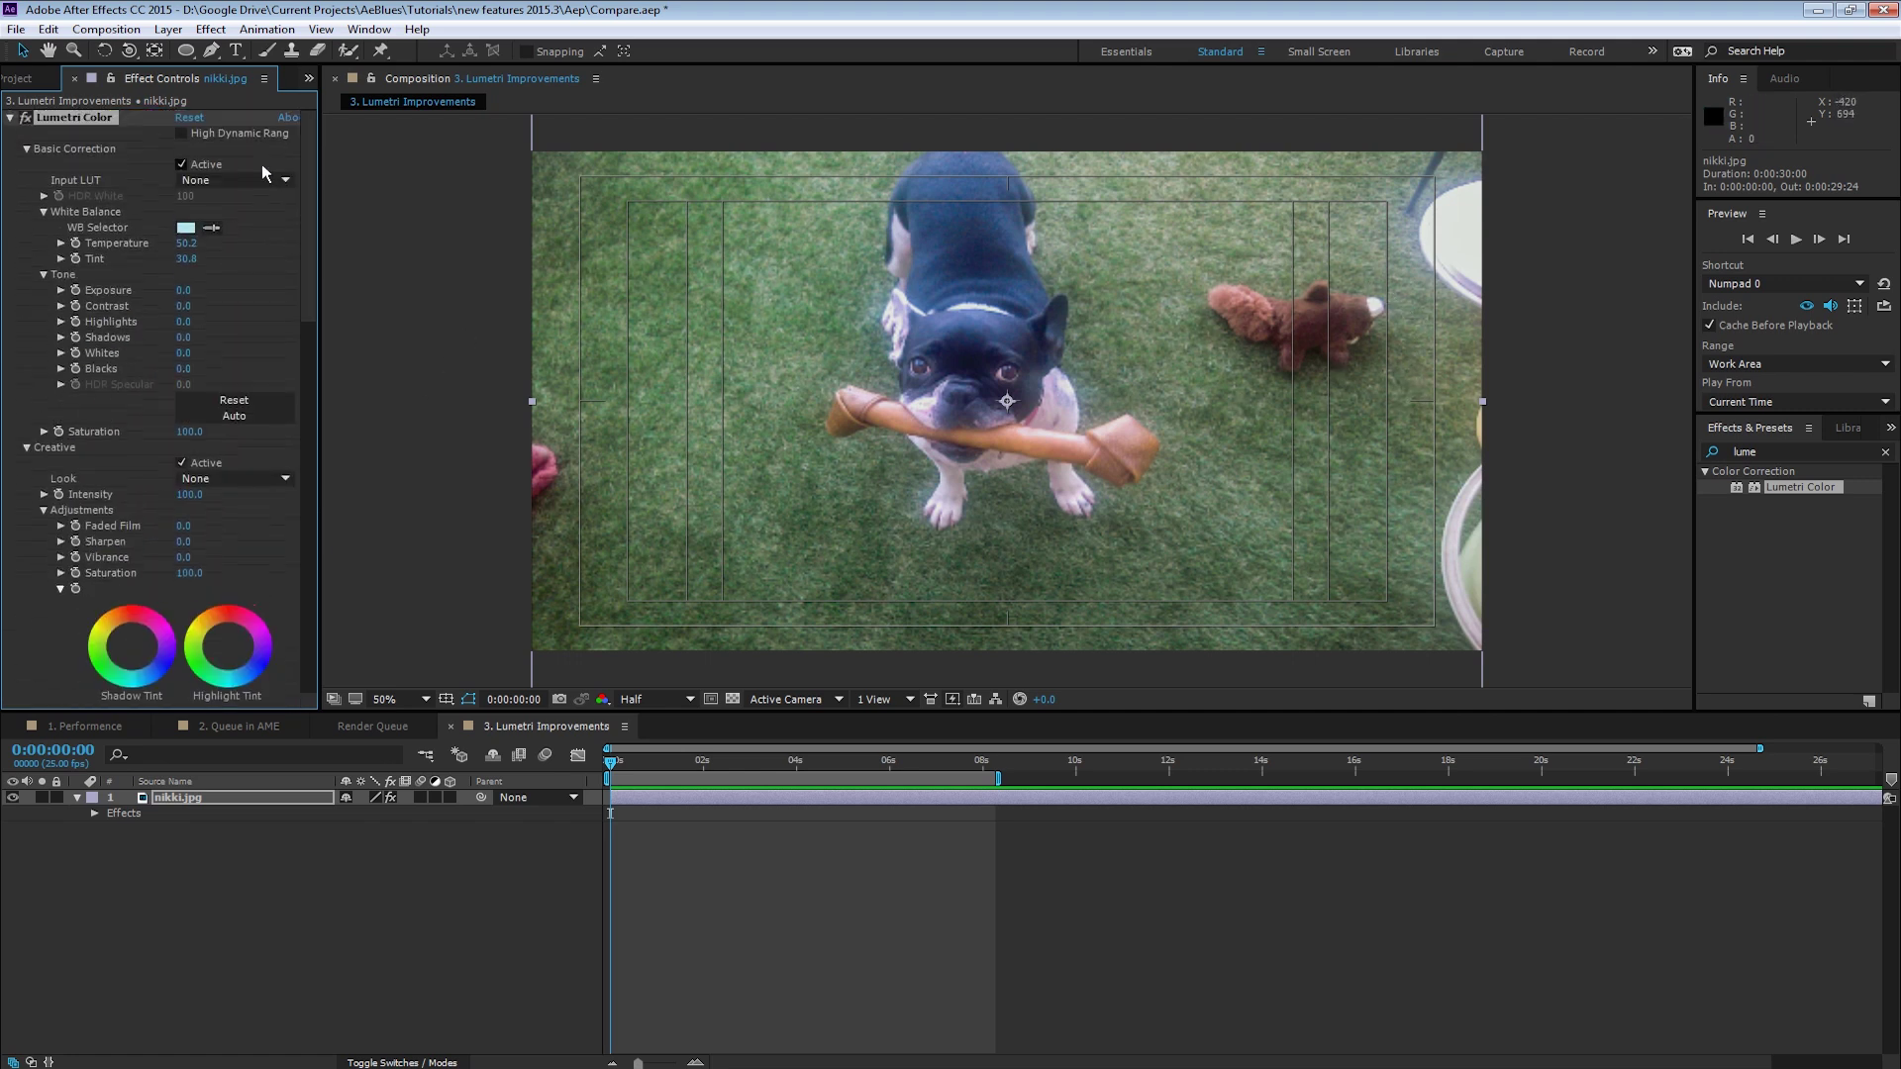
Collapse the first Lumetri Color and add a second one, expanding its HSL Secondary Key controls
click(11, 118)
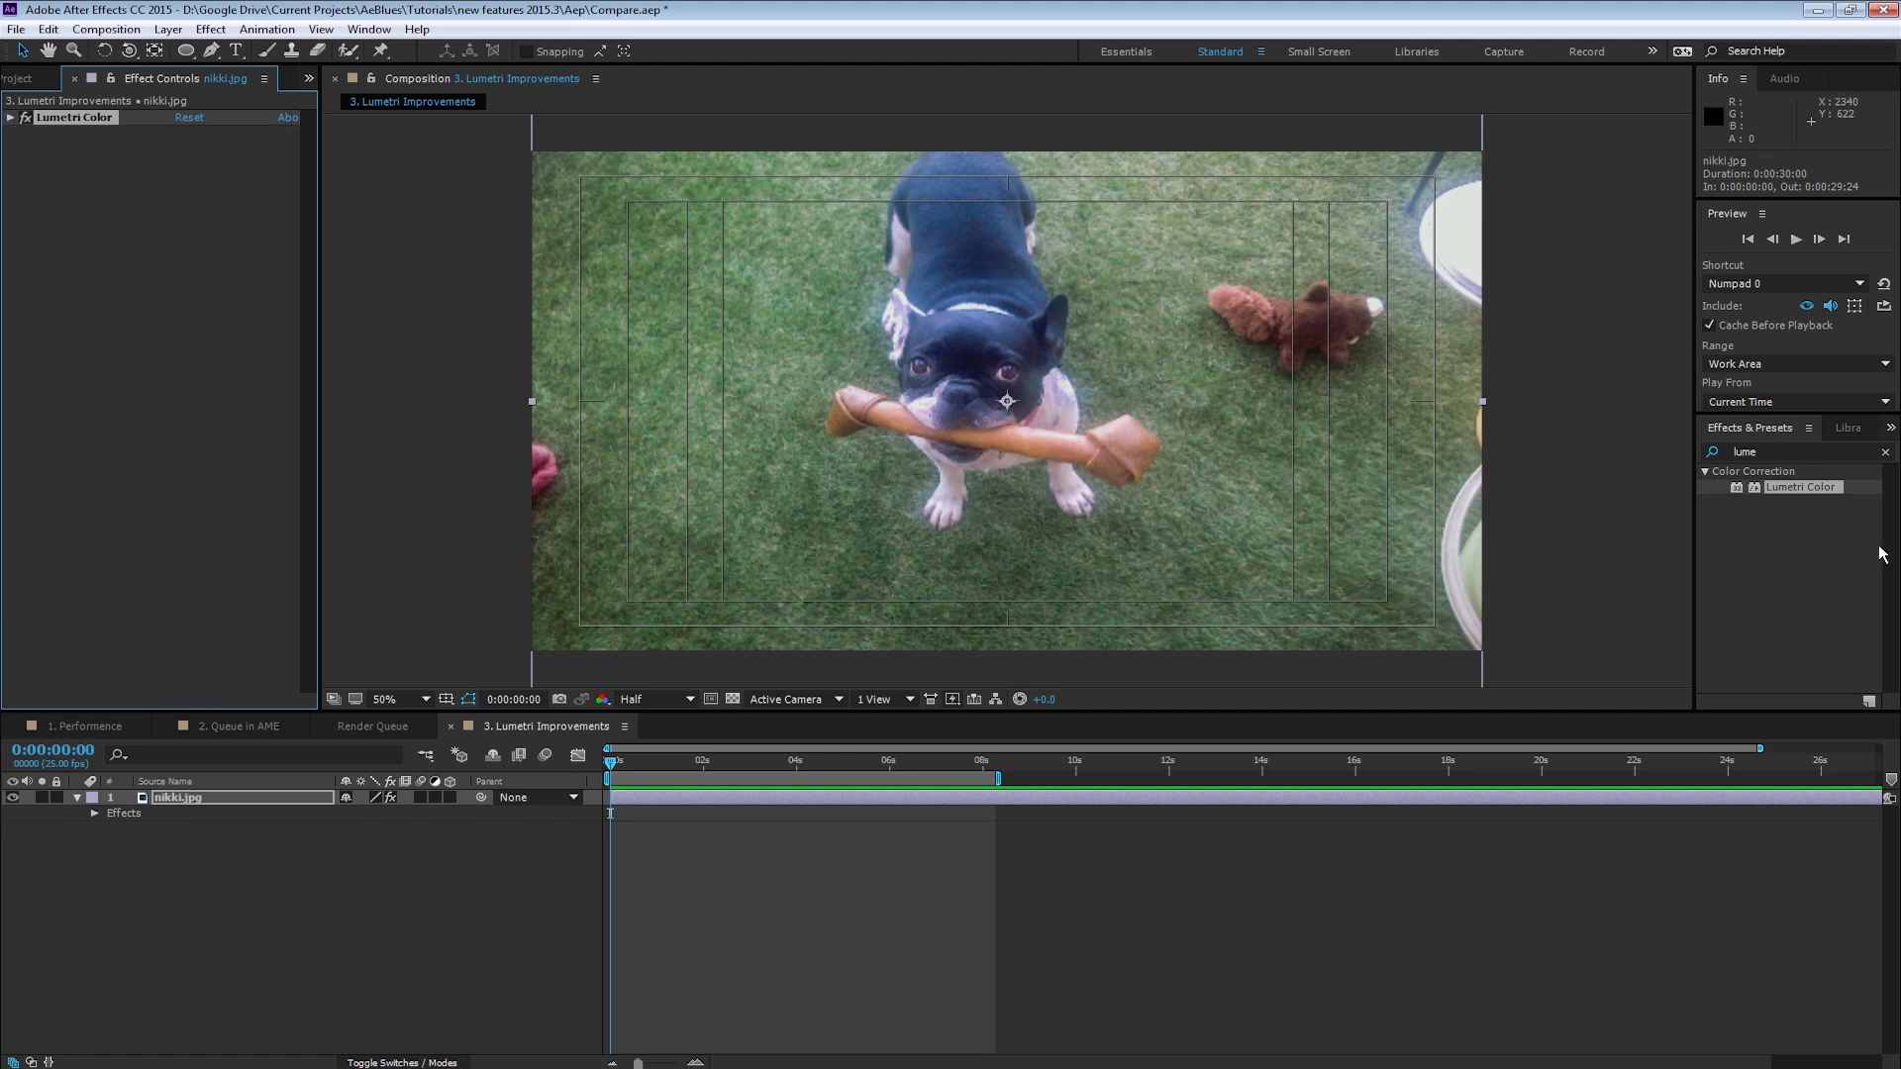
double_click(1822, 507)
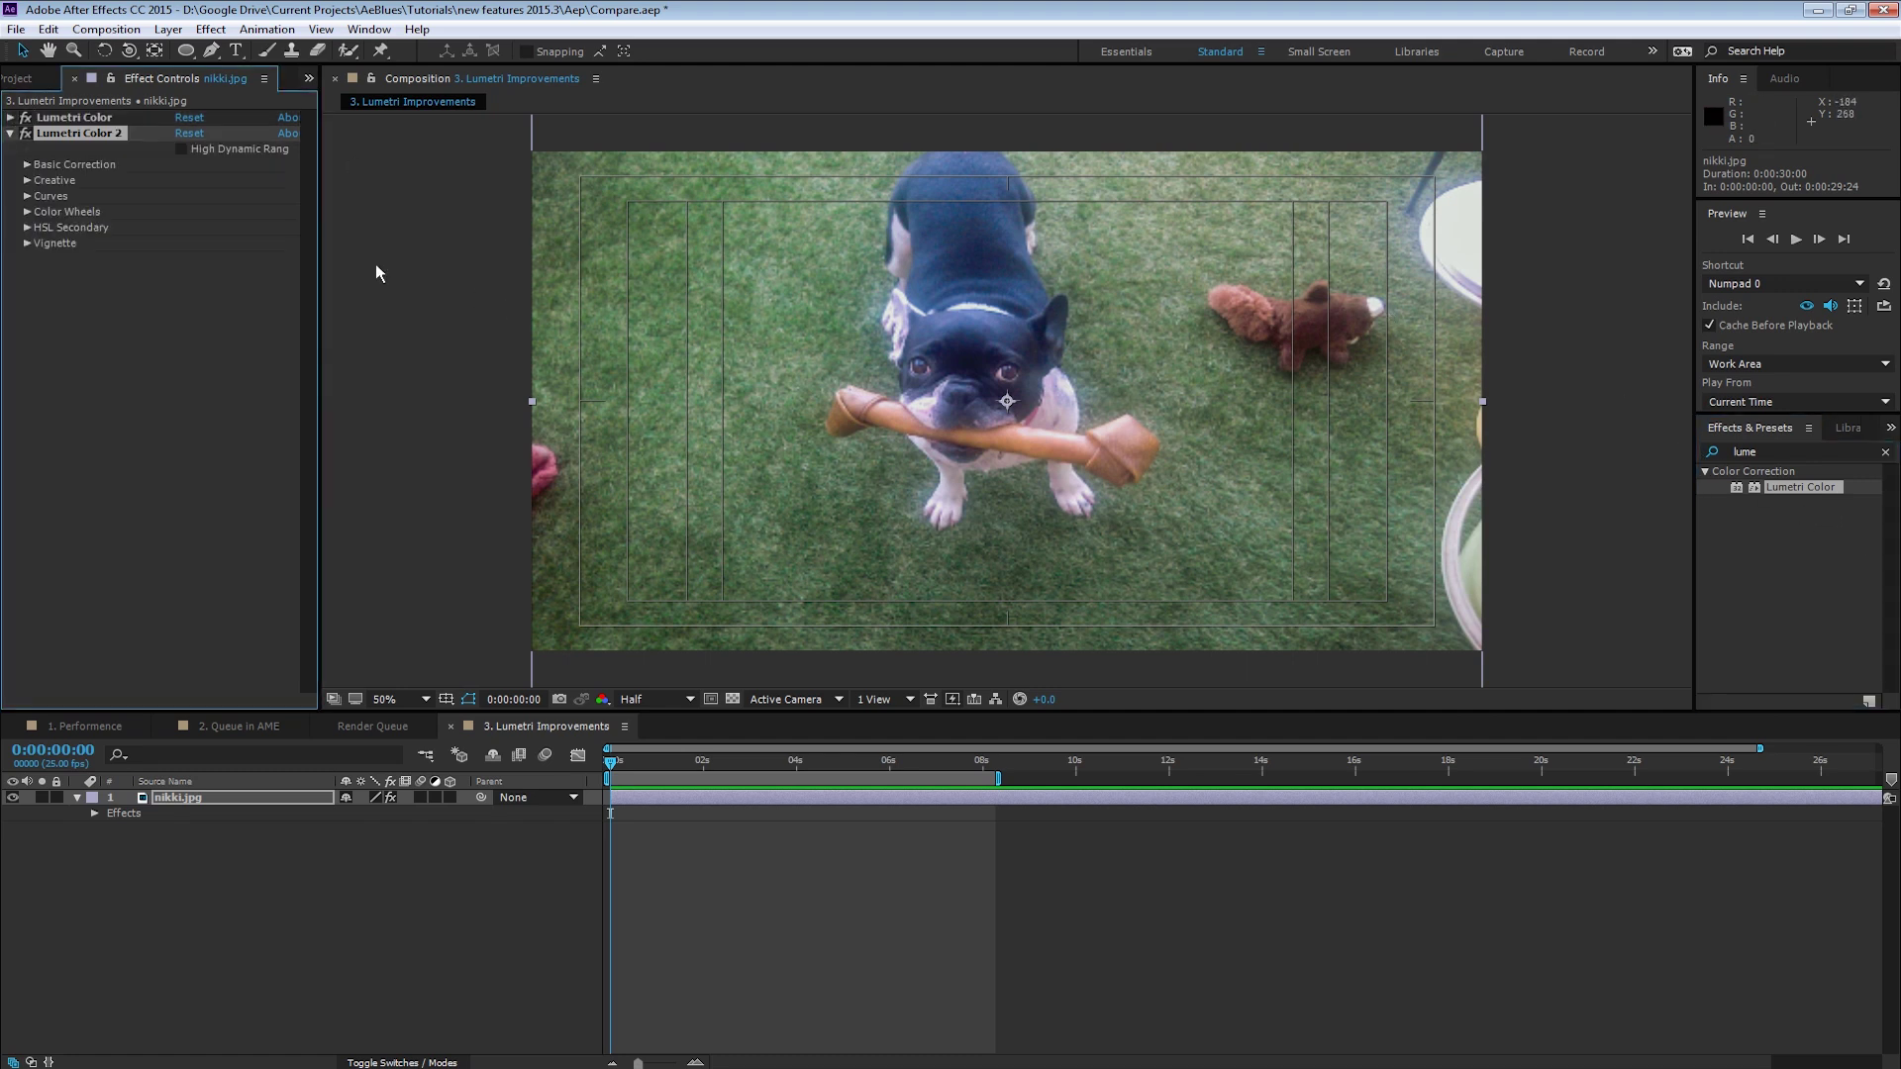
click(29, 229)
click(49, 261)
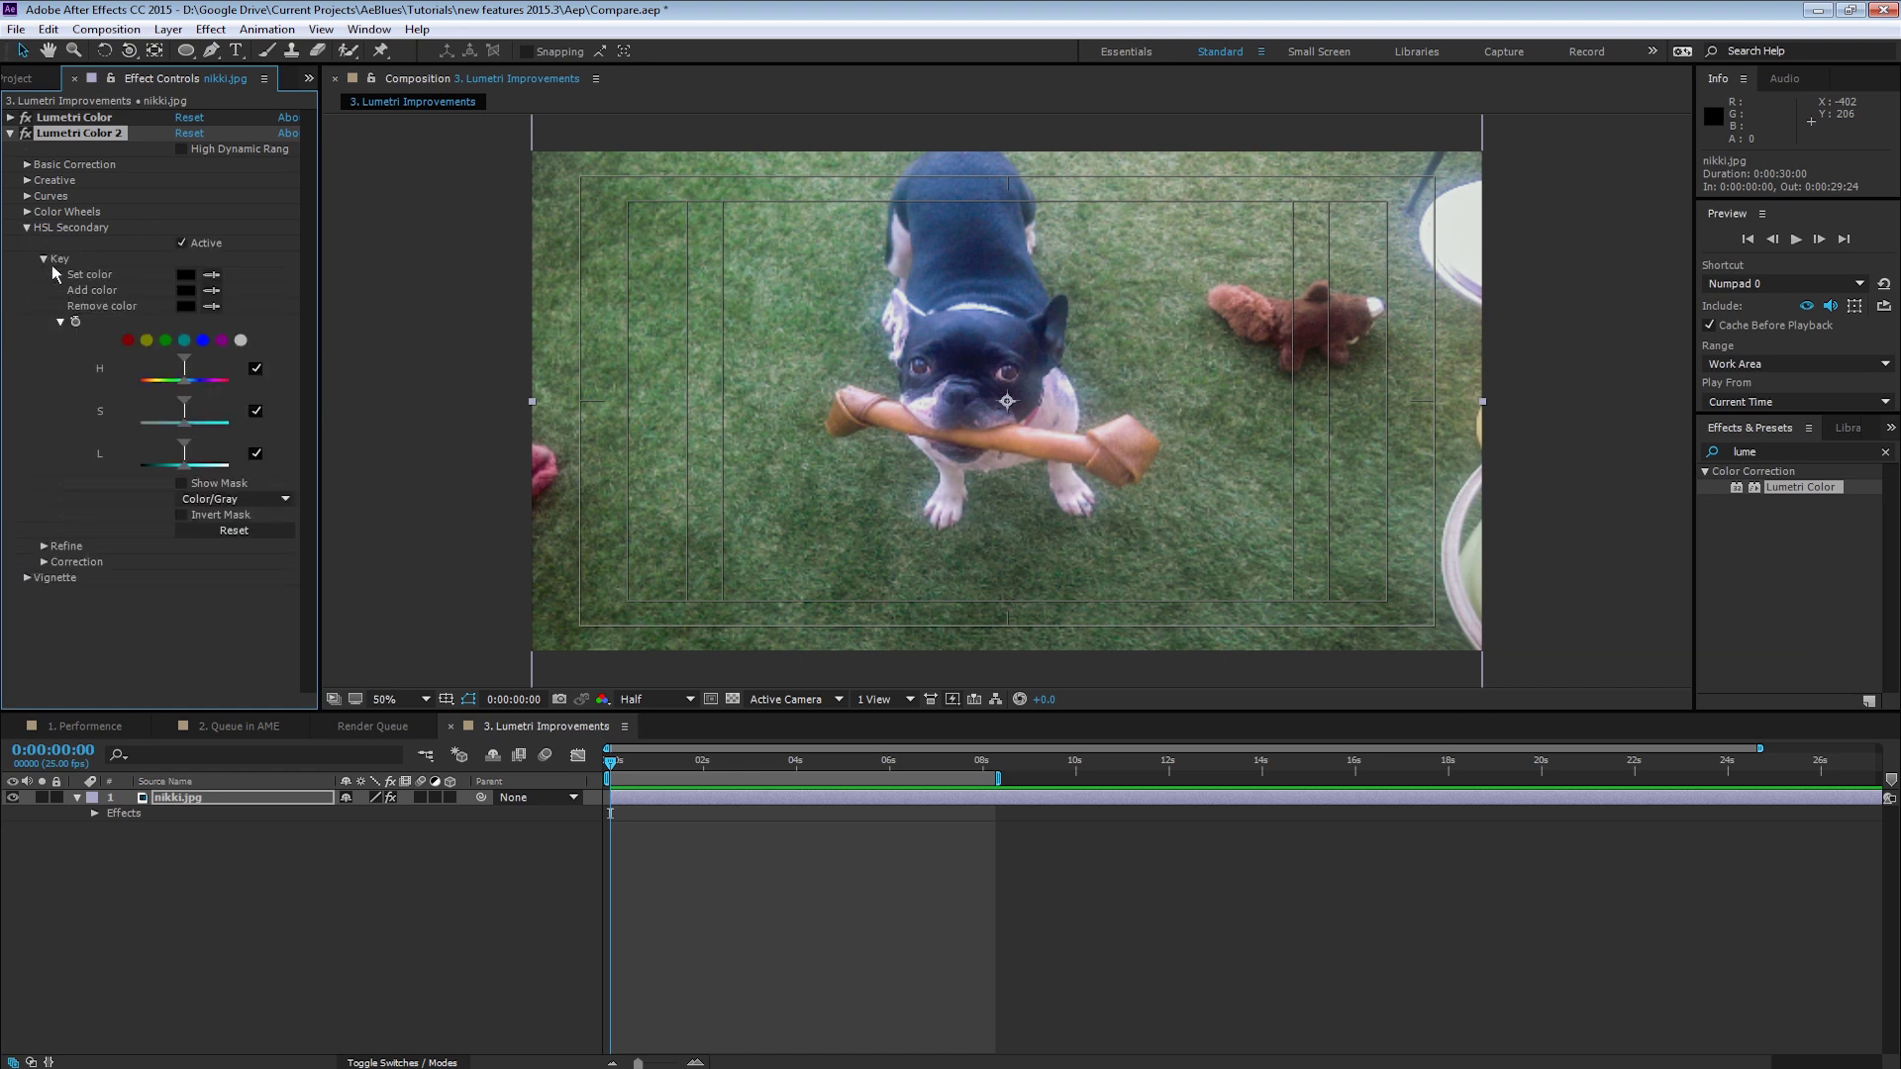
Key the reddish-brown toy with Set and Add color samples, widening the saturation and lightness ranges
click(223, 339)
click(211, 274)
click(1328, 349)
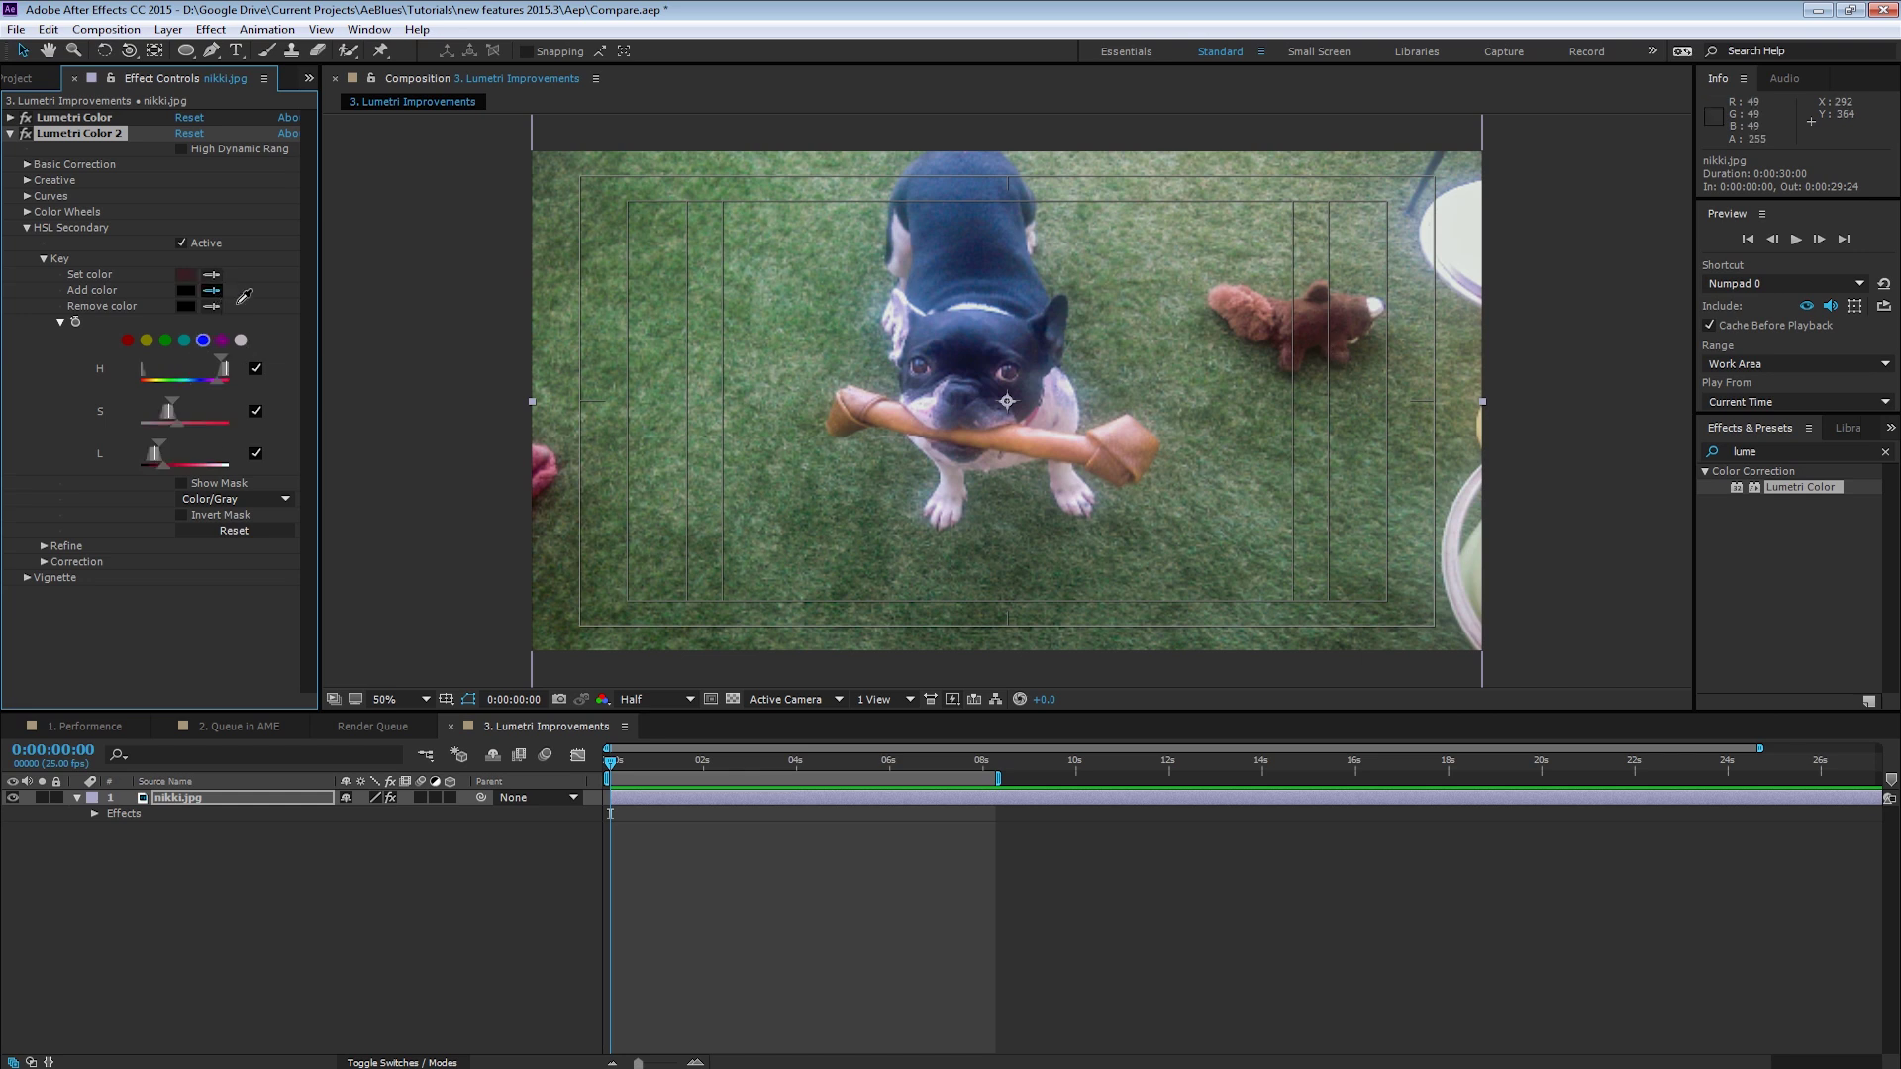
click(1263, 321)
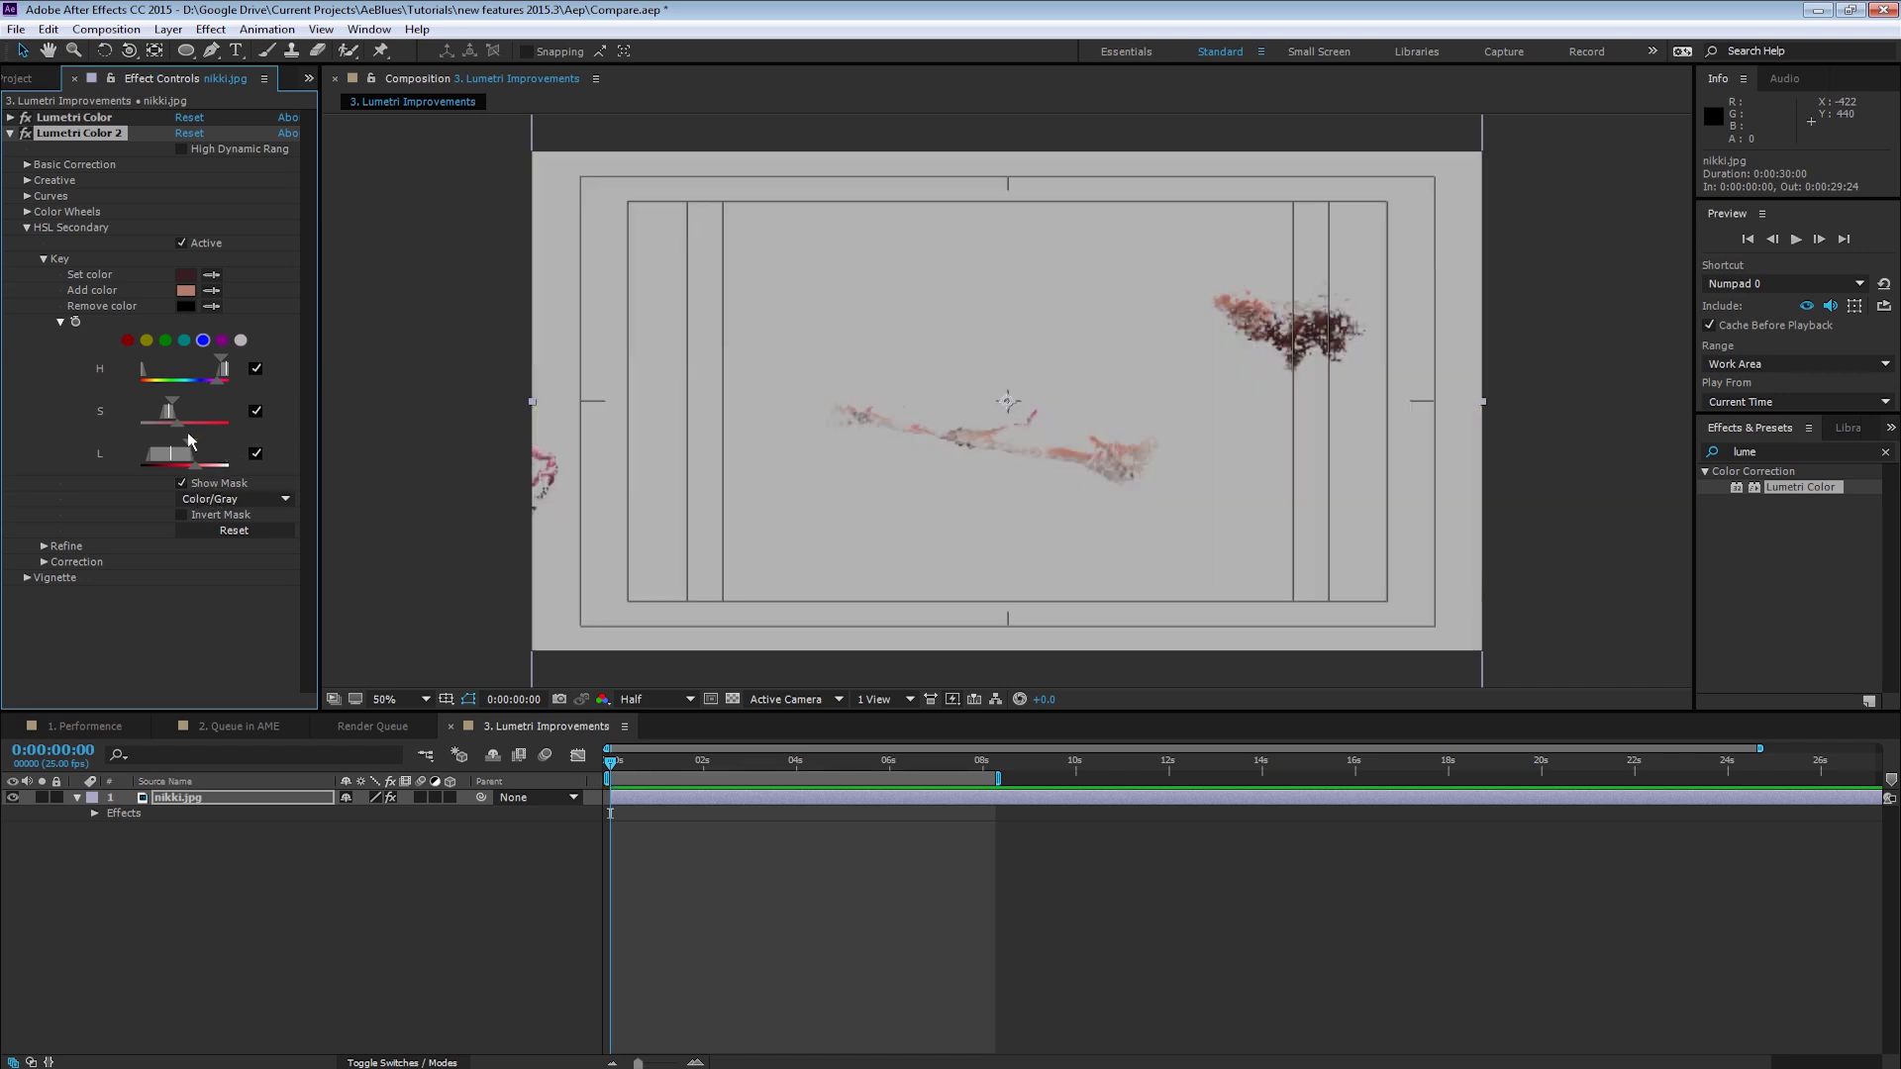
drag(196, 440, 215, 442)
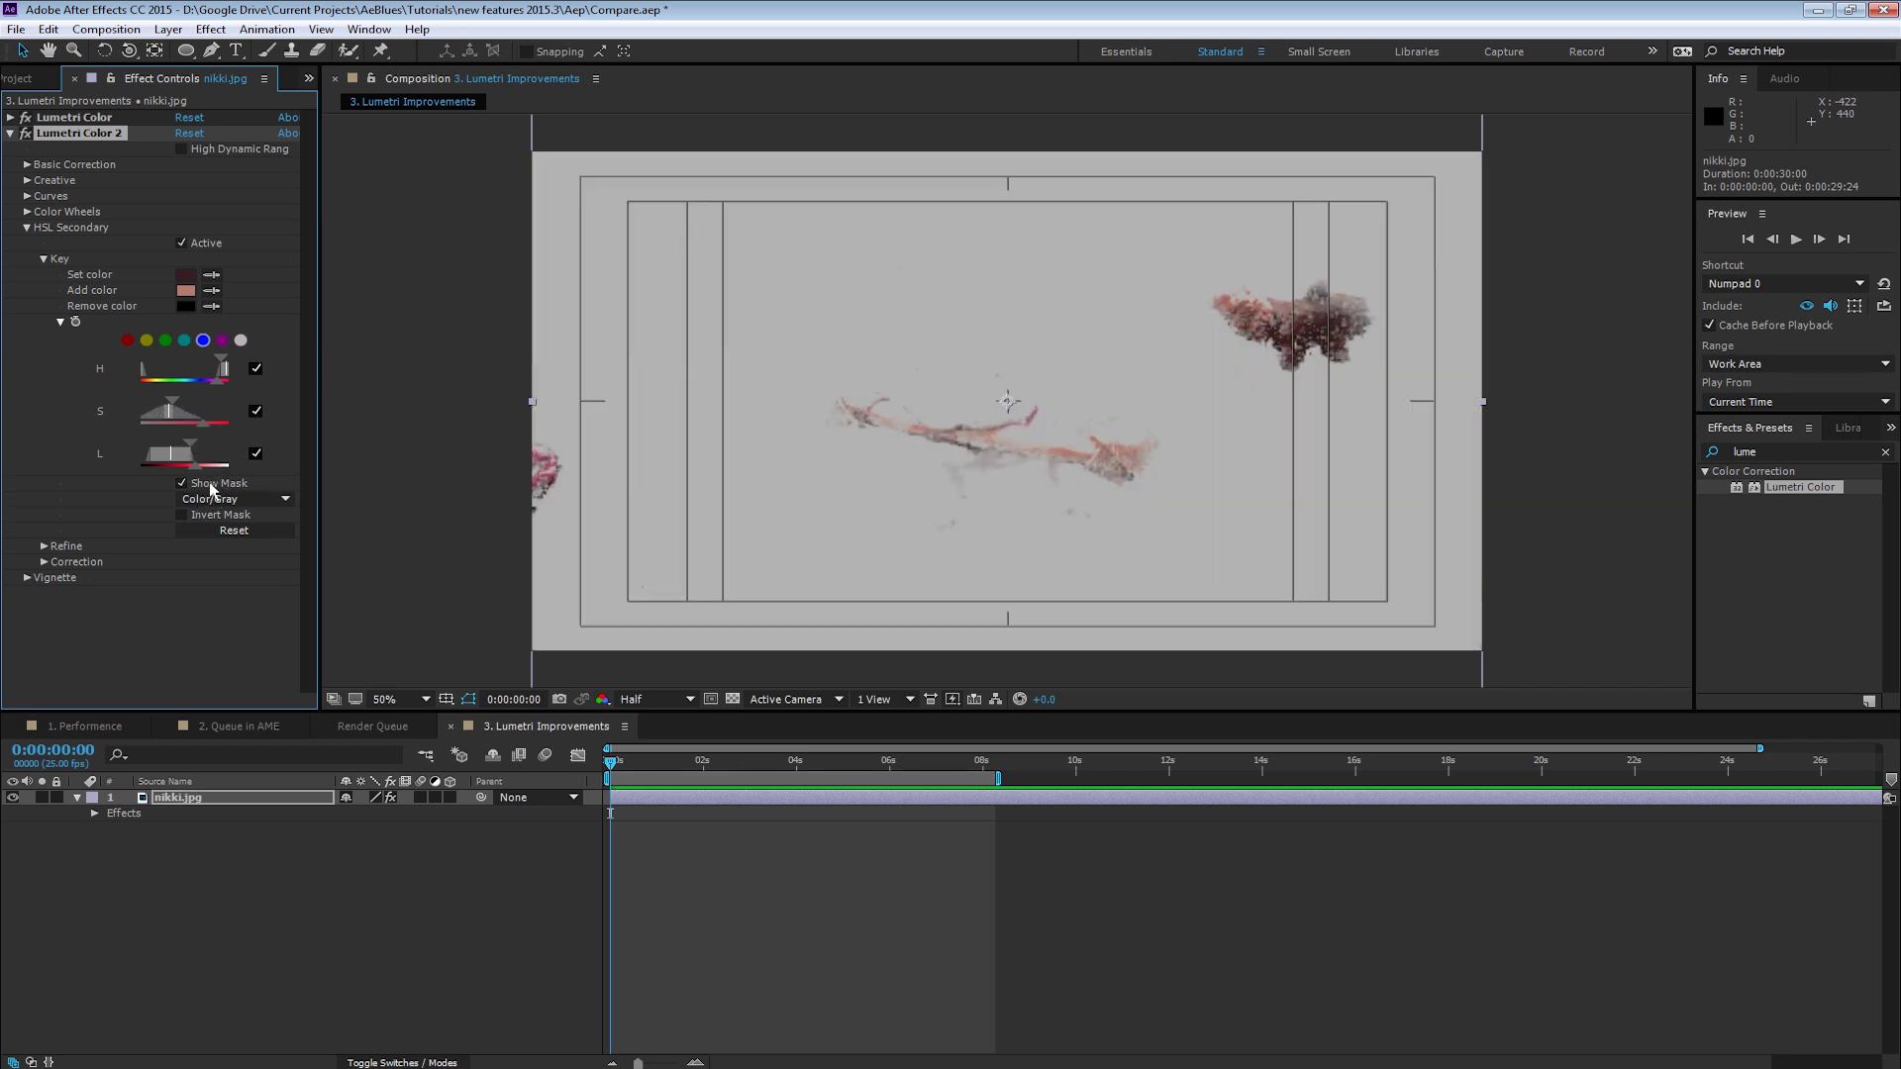
drag(195, 464, 225, 377)
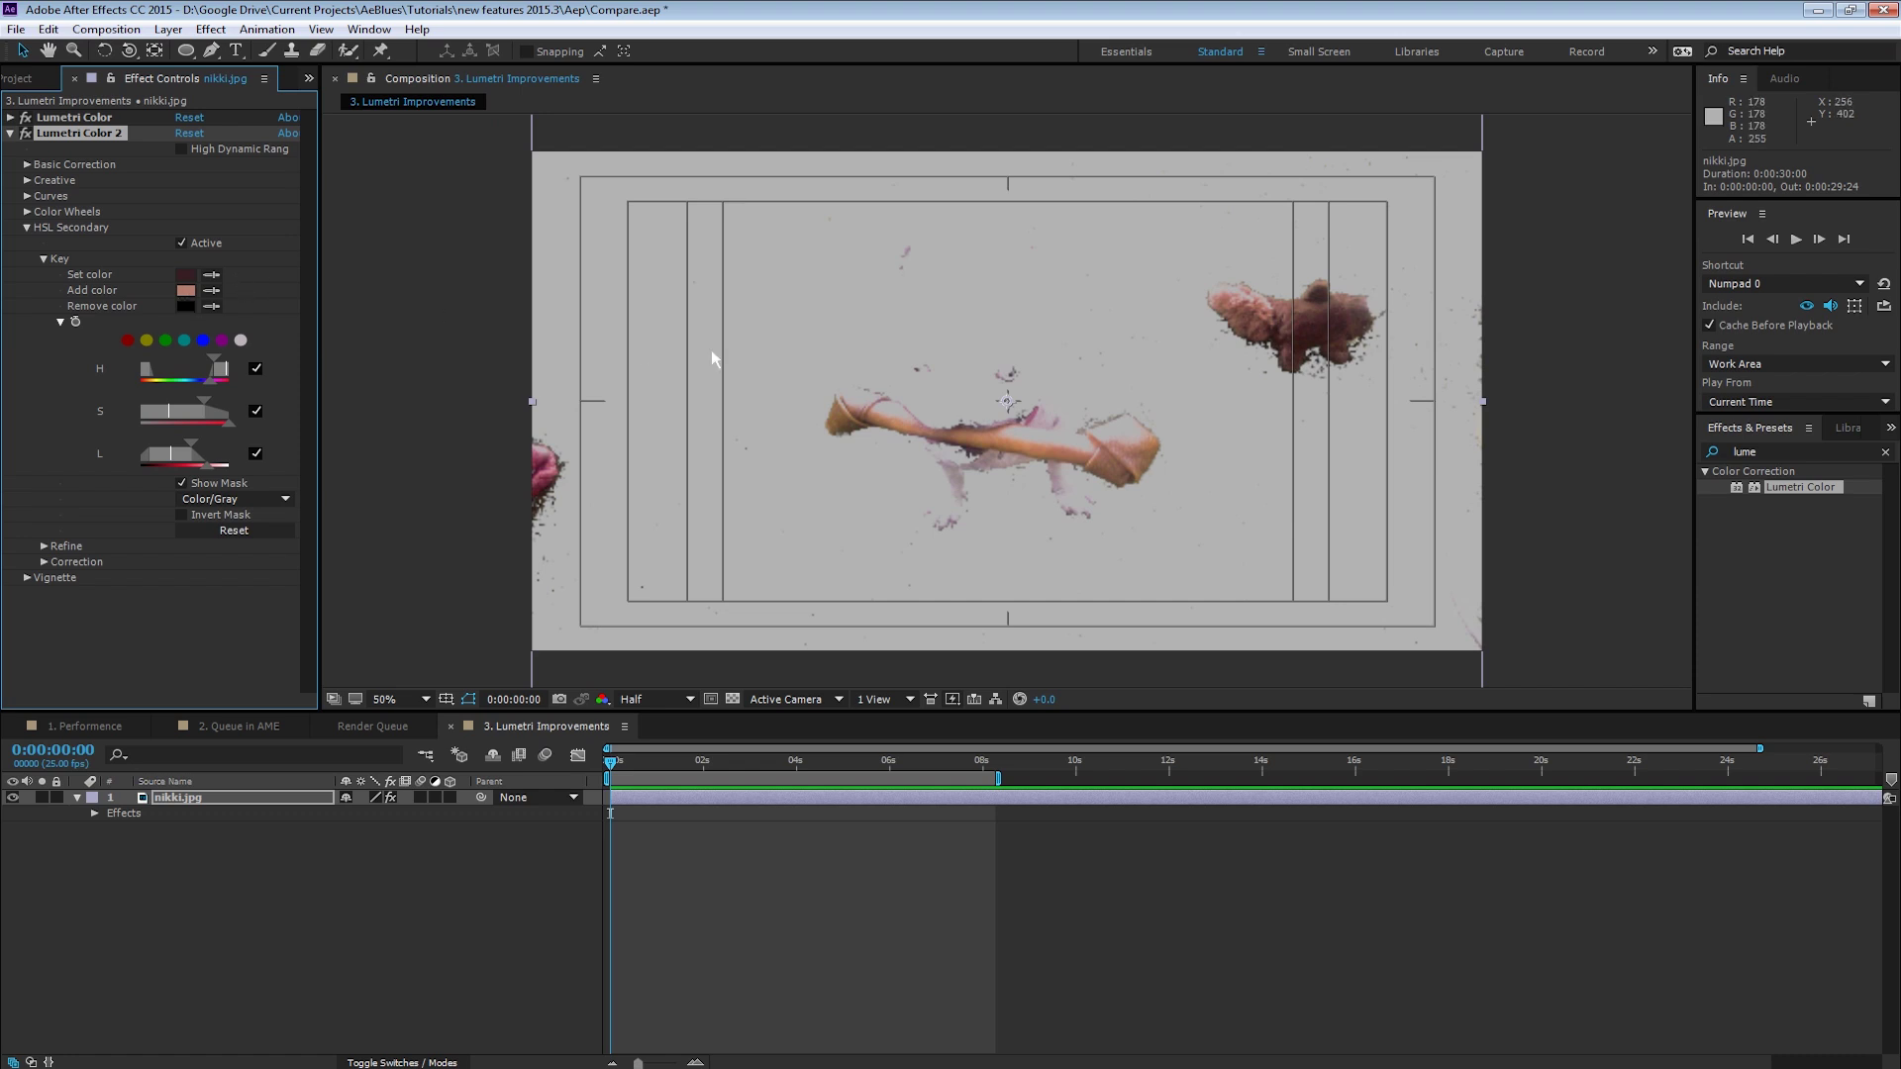
Draw a closed, curved Pen mask around the stuffed toy
key(g)
drag(1217, 259, 1195, 270)
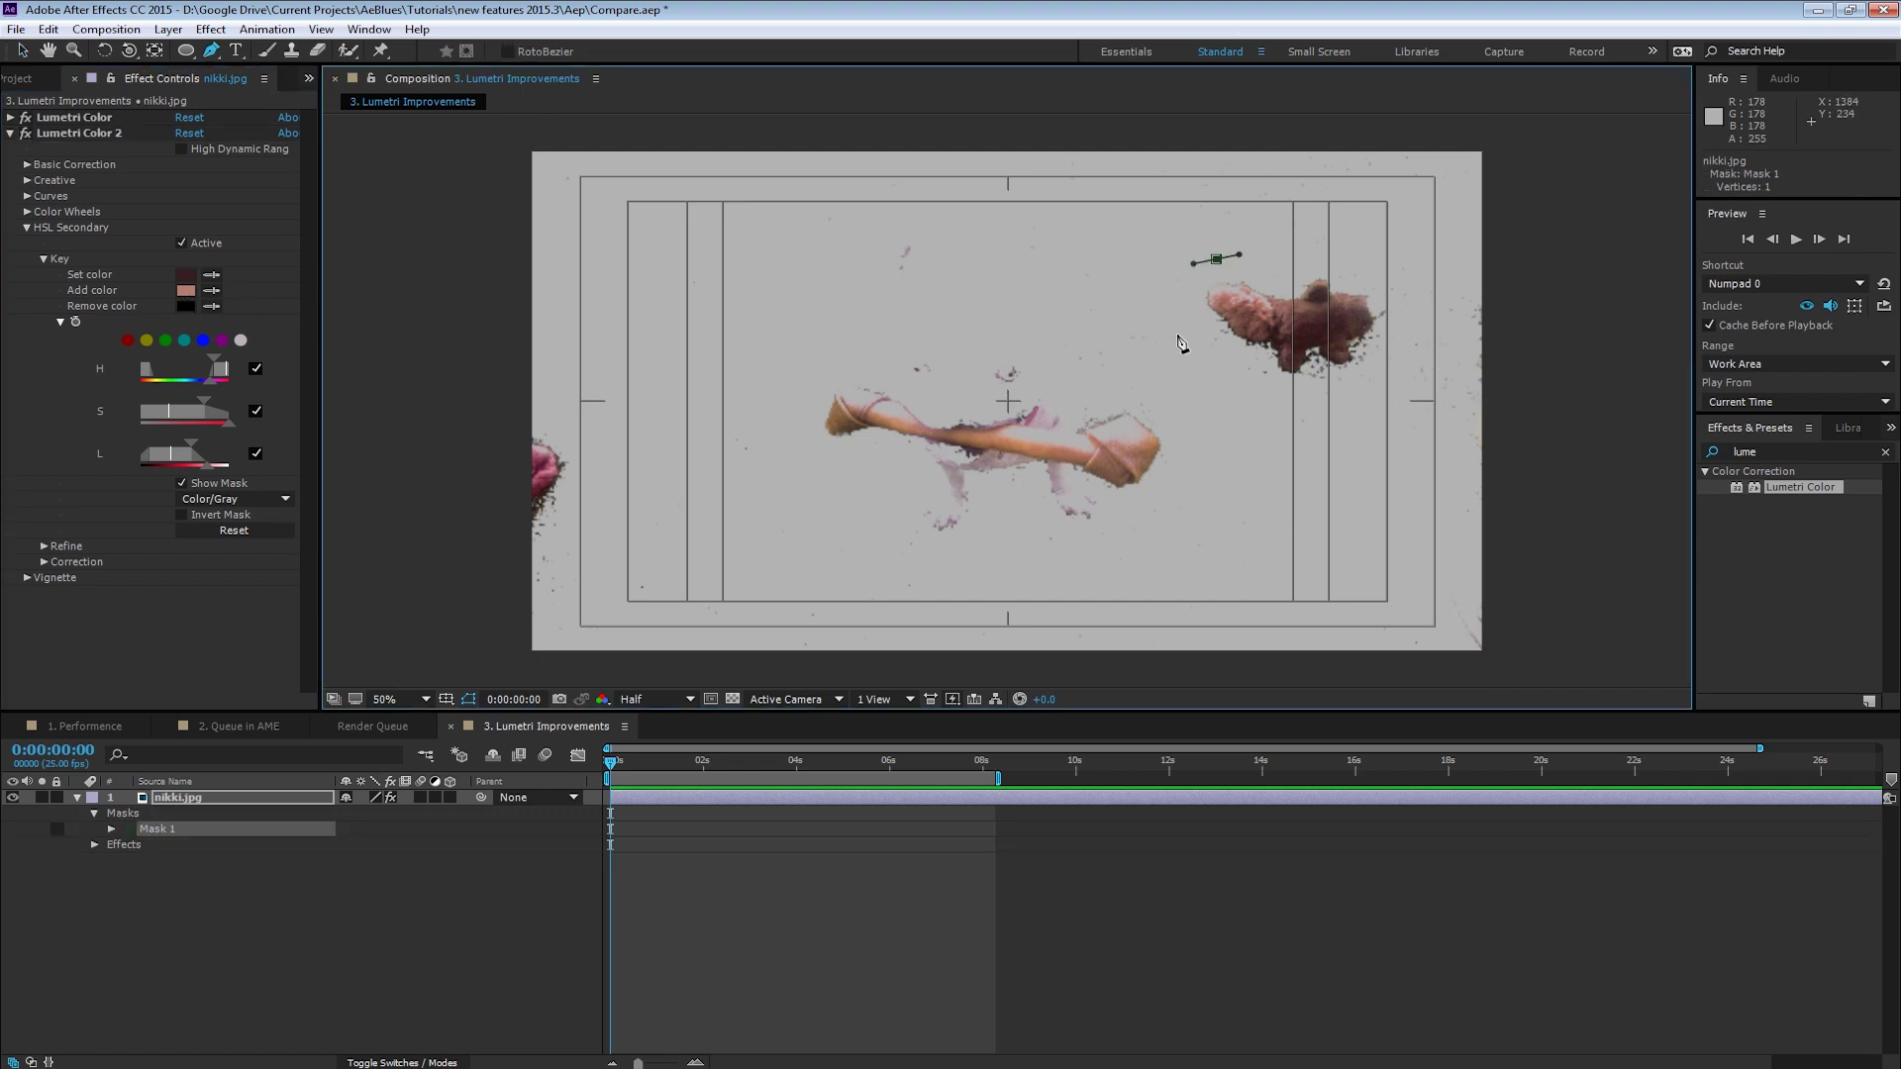
click(1173, 299)
drag(1210, 365, 1270, 387)
click(1370, 382)
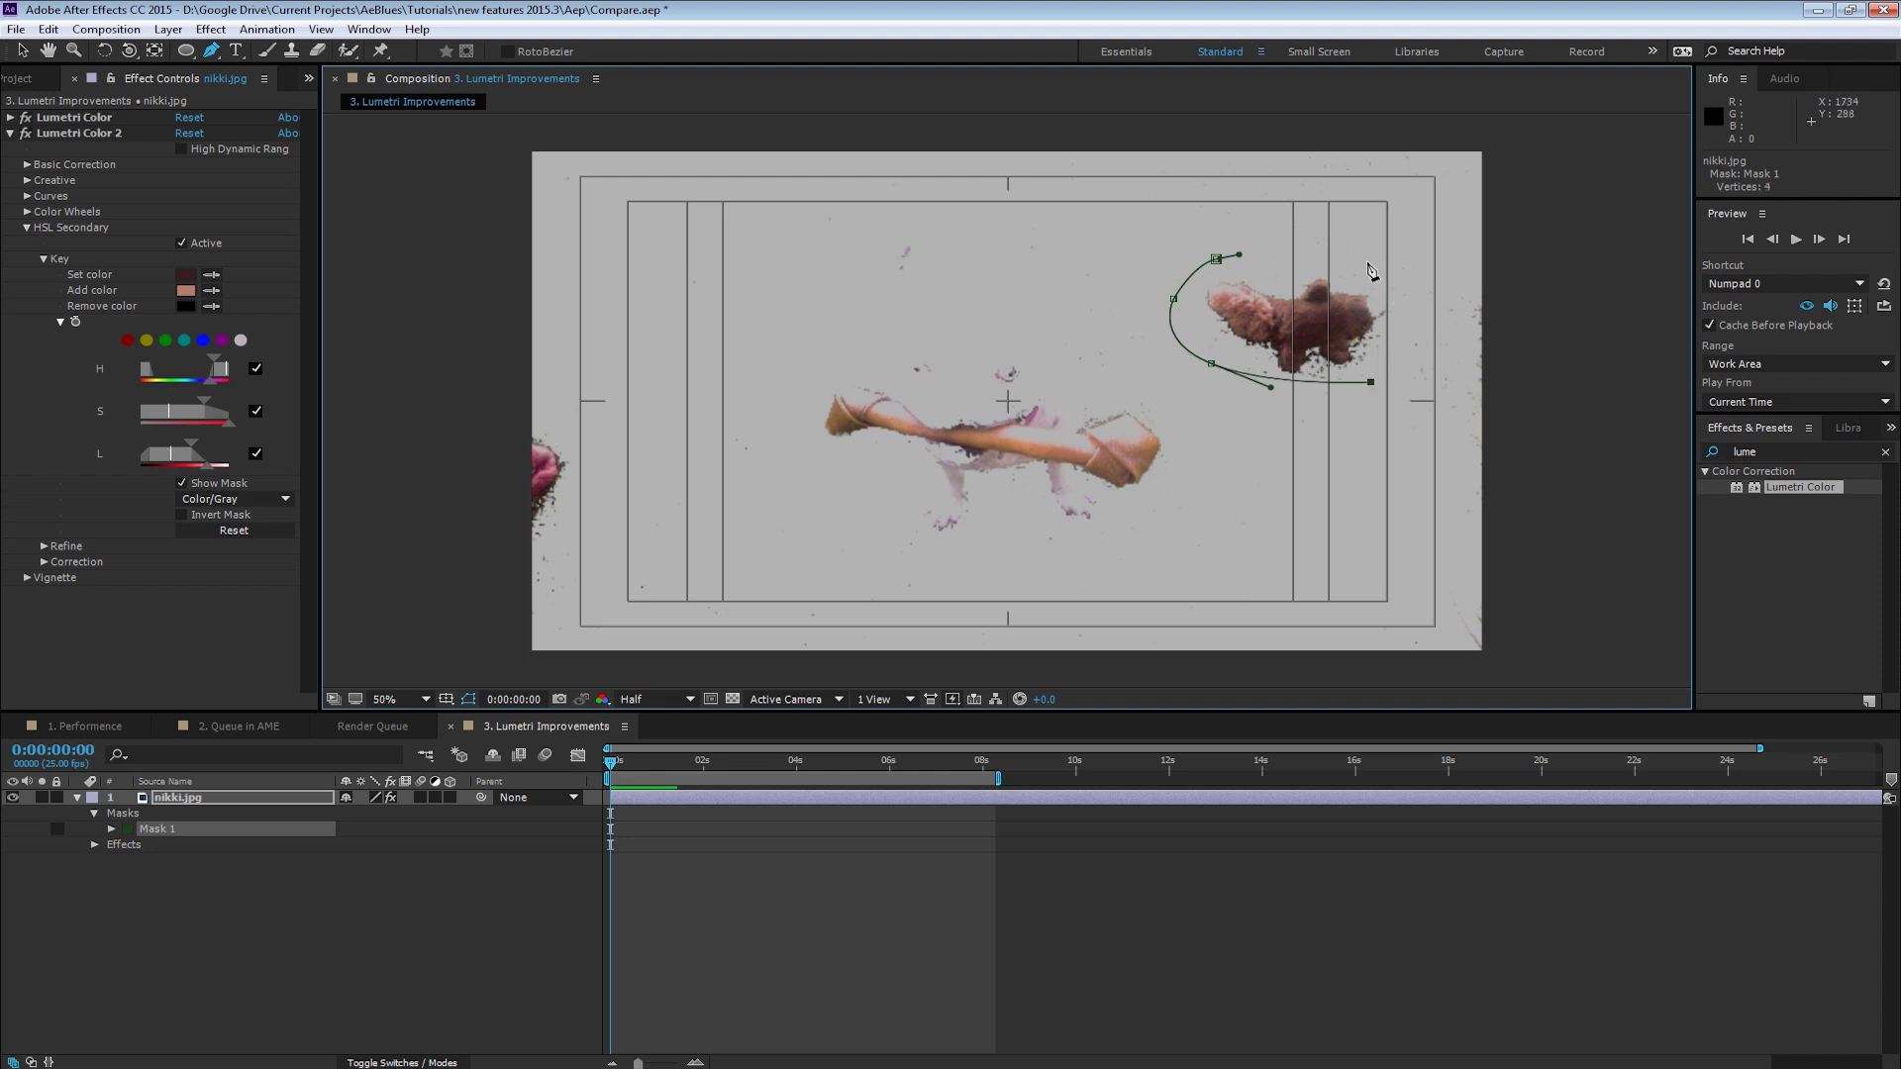
drag(1389, 283, 1253, 262)
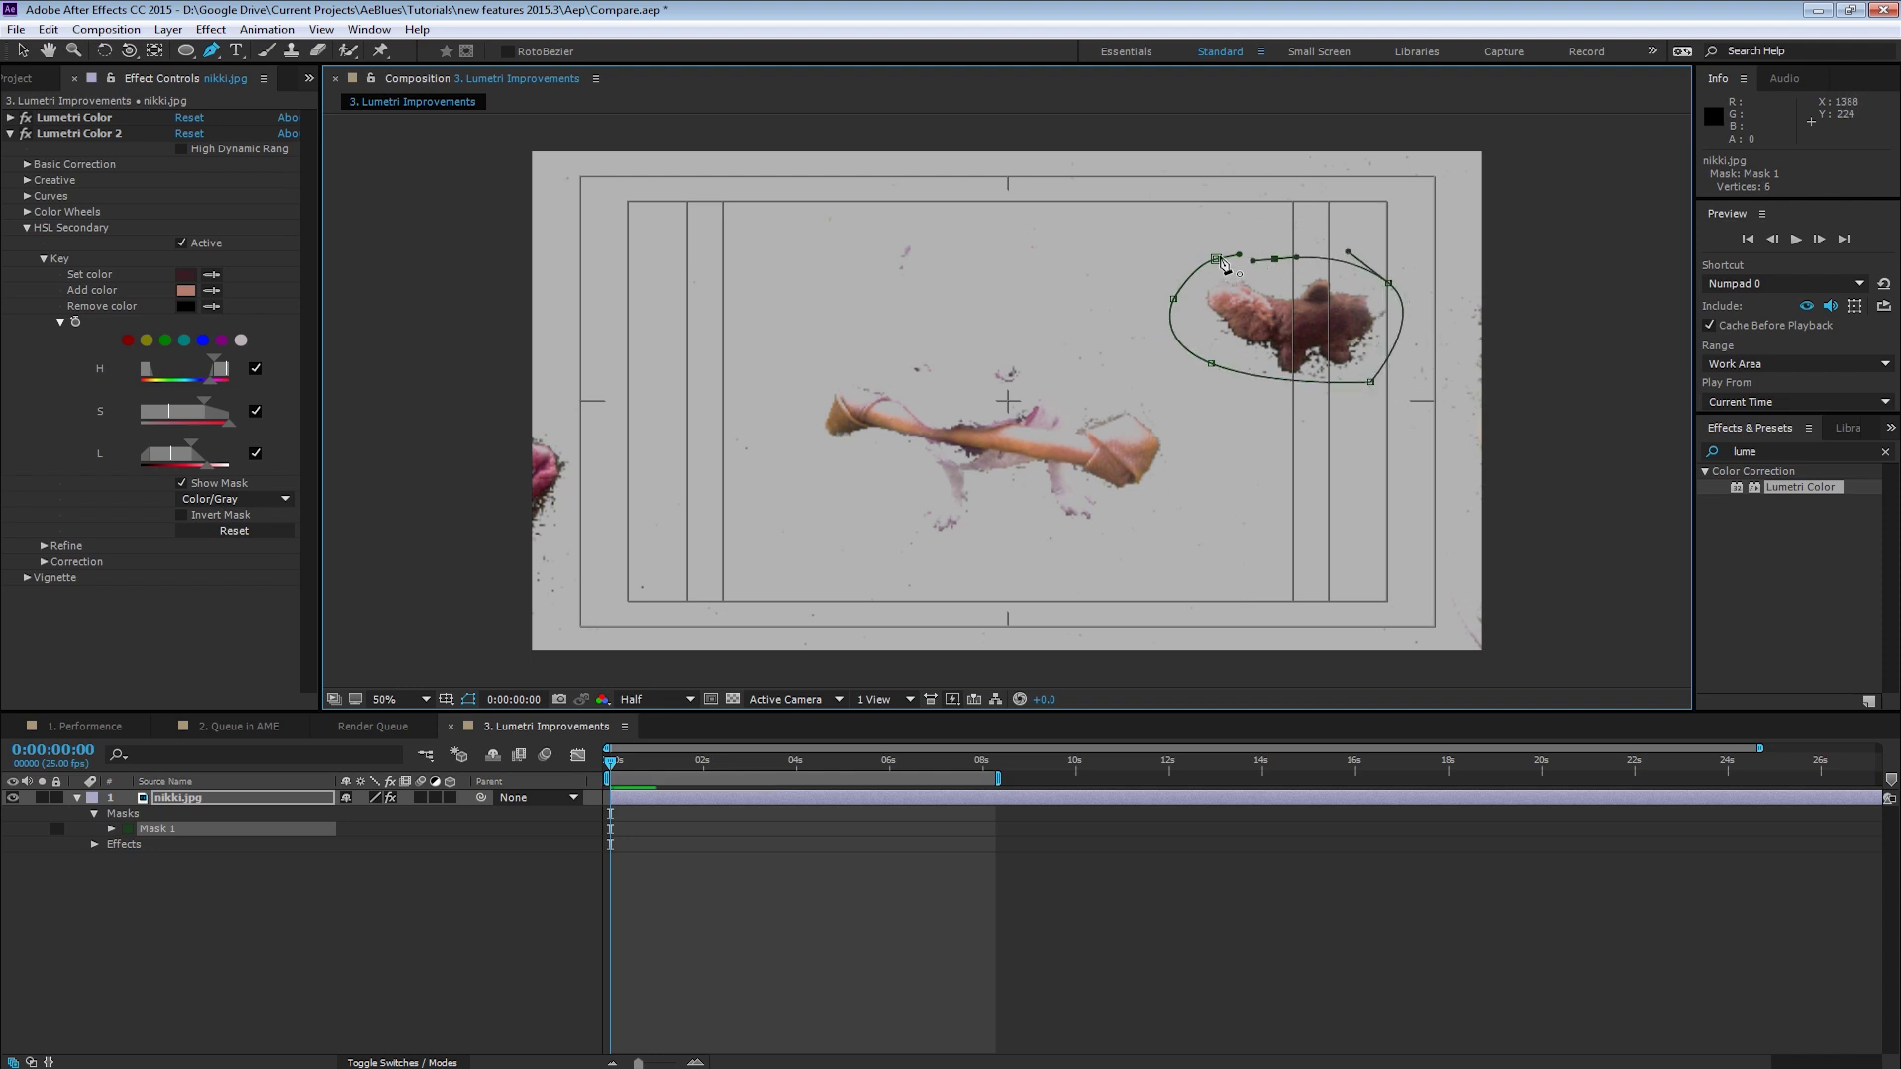
click(1216, 260)
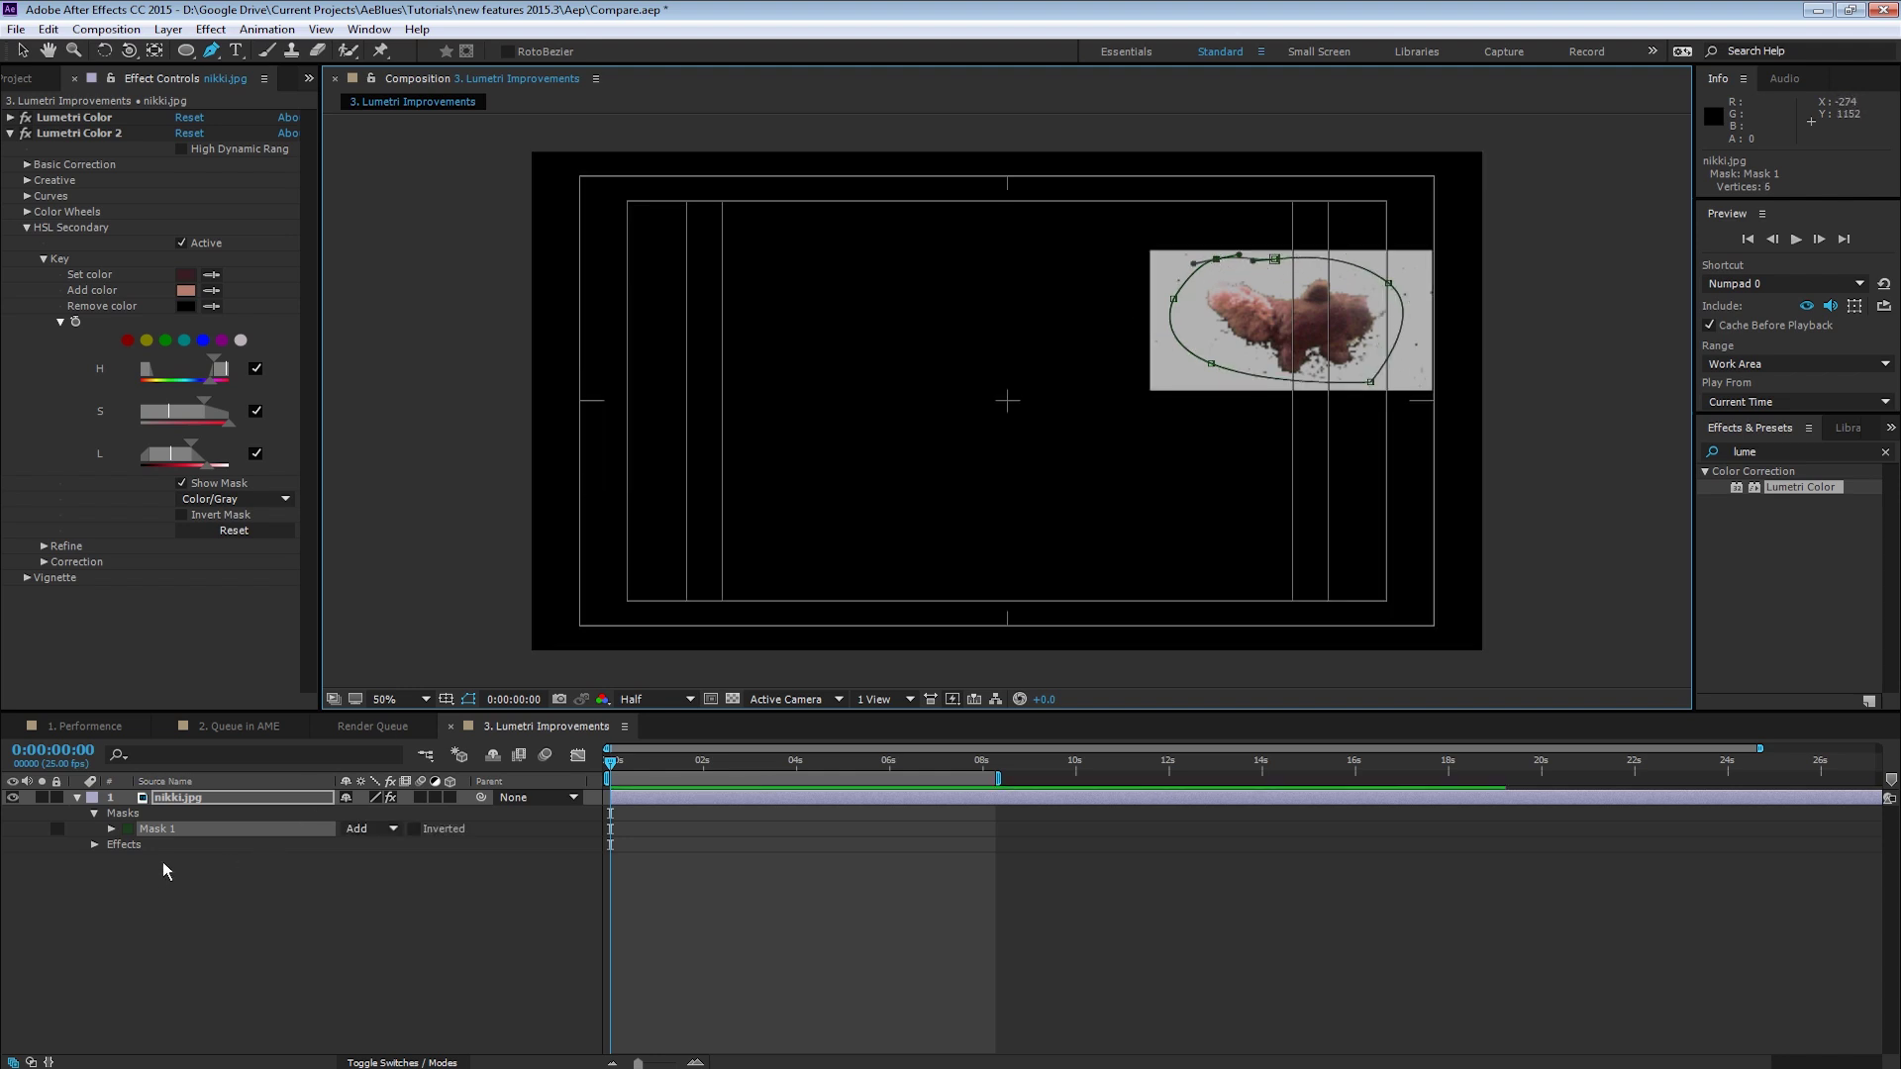
Limit Lumetri Color 2 to Mask 1, hide the key mask, and shift the toy's colour toward magenta
click(95, 844)
click(112, 876)
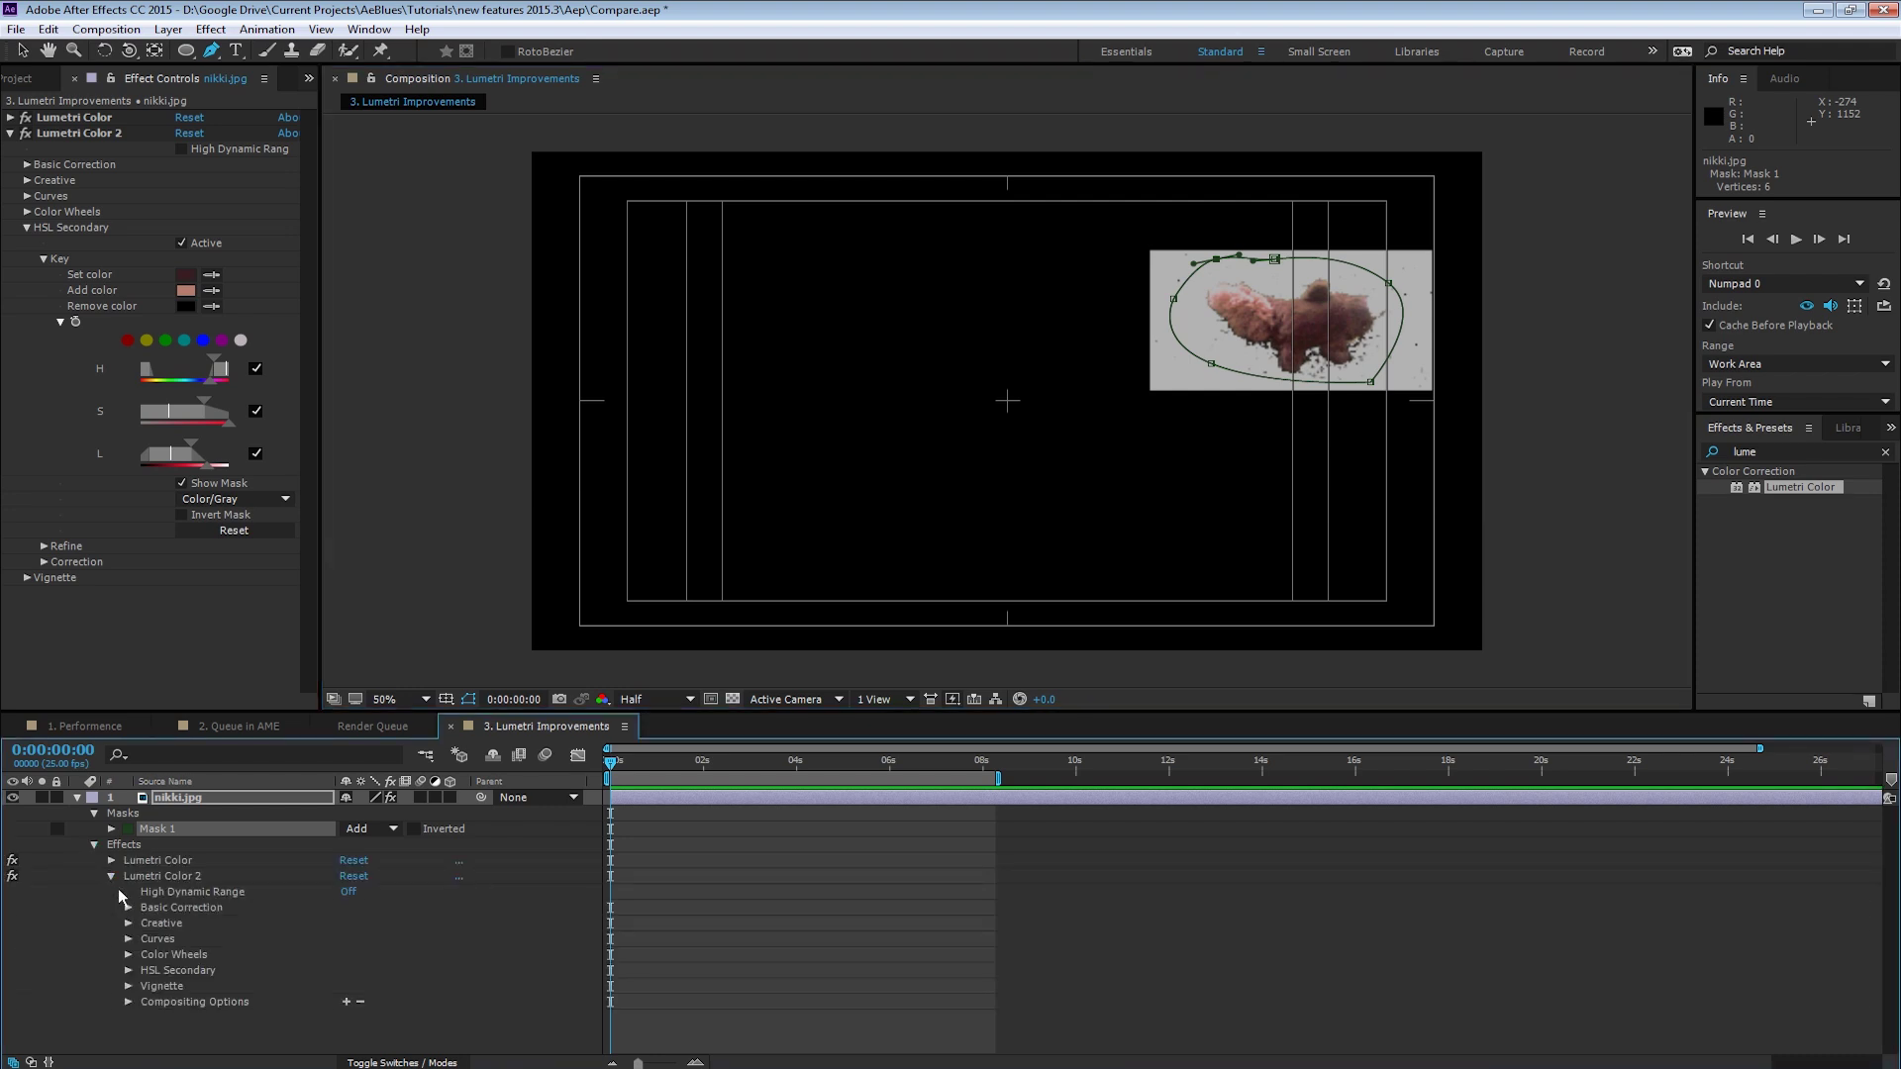
click(346, 1001)
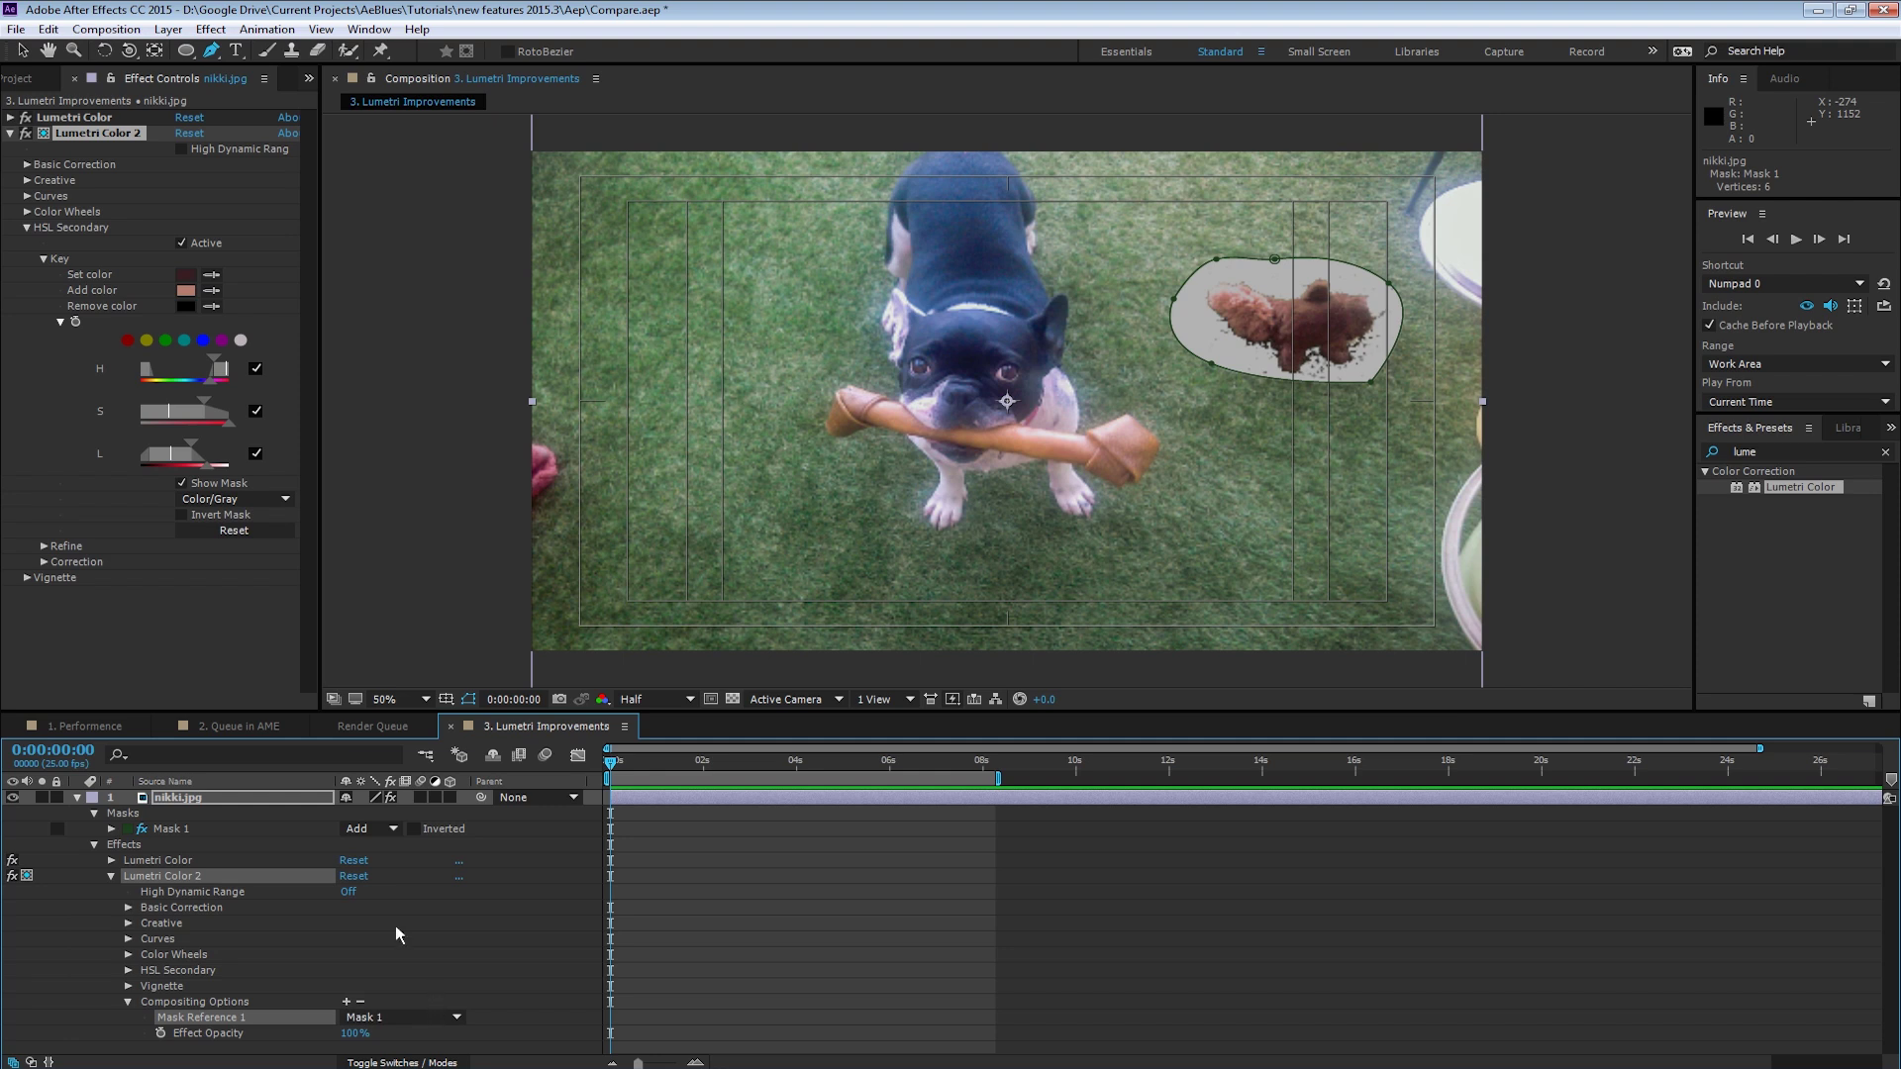
click(181, 483)
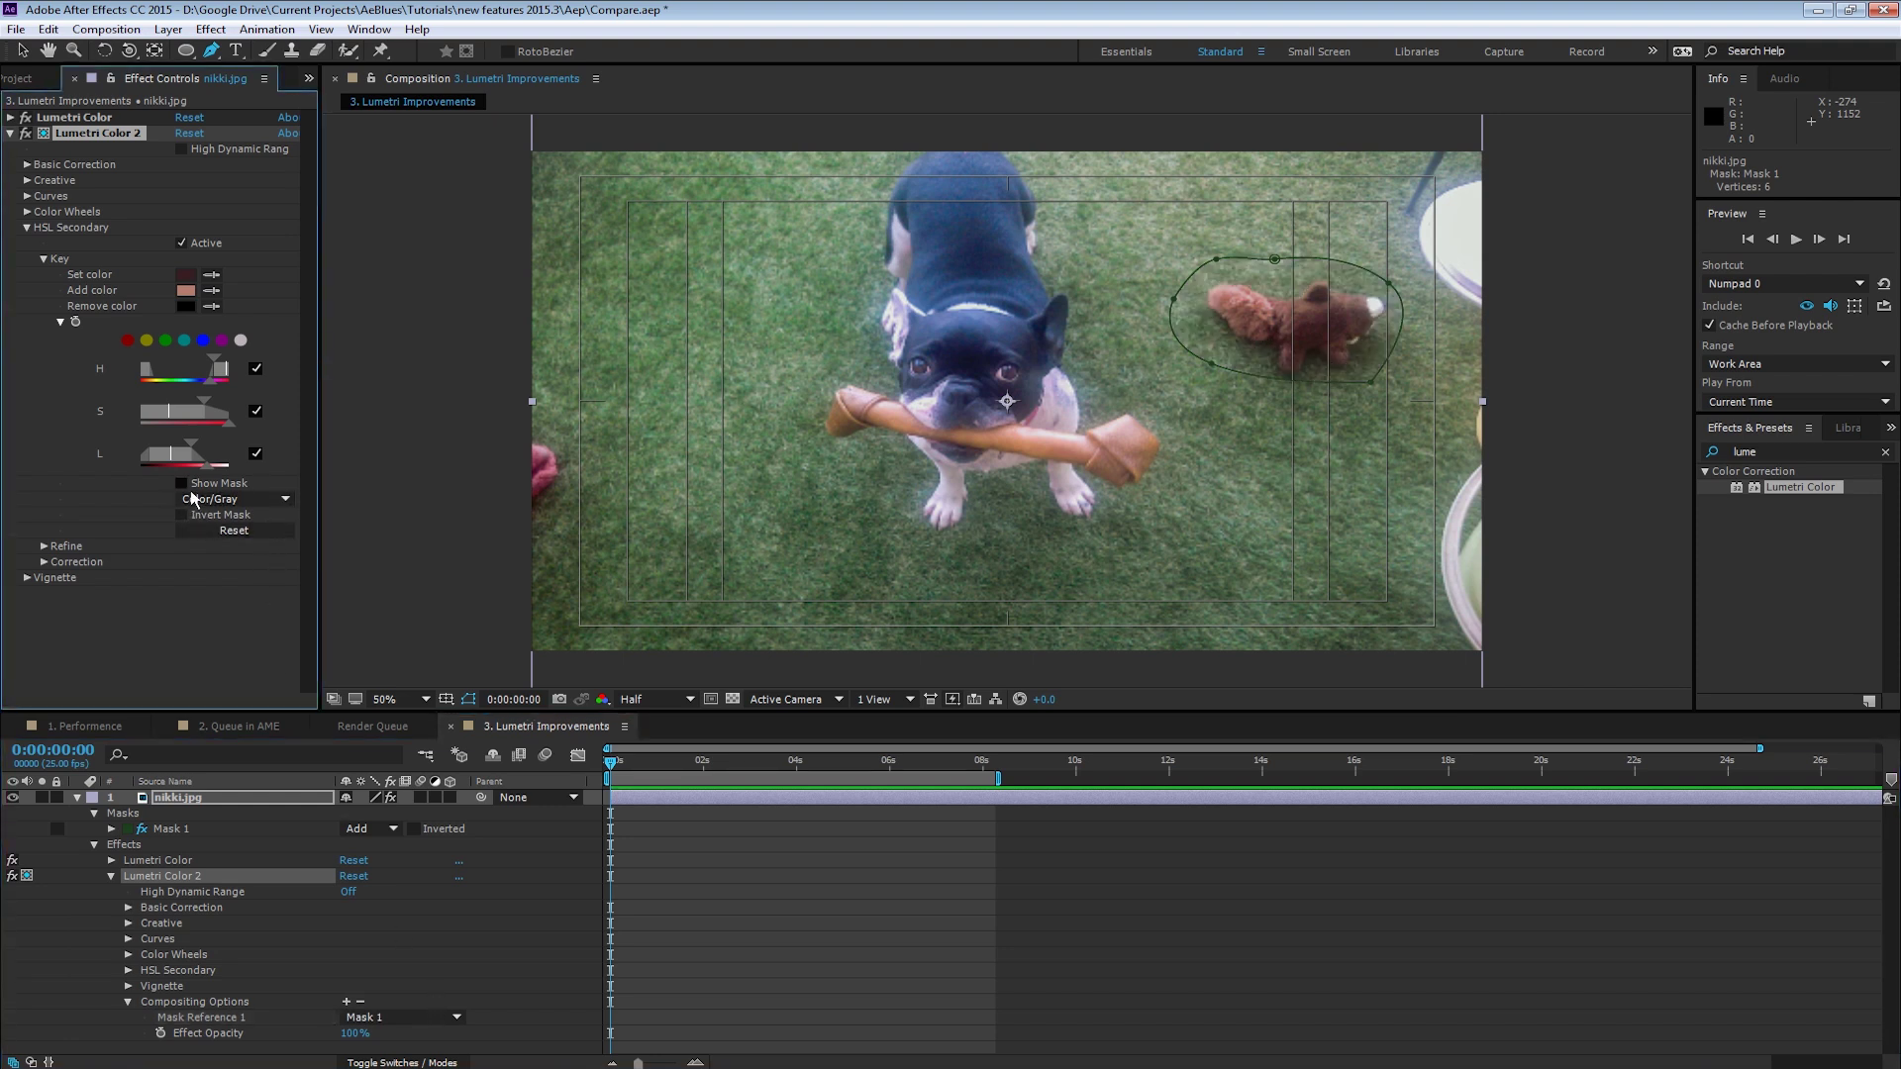
click(638, 782)
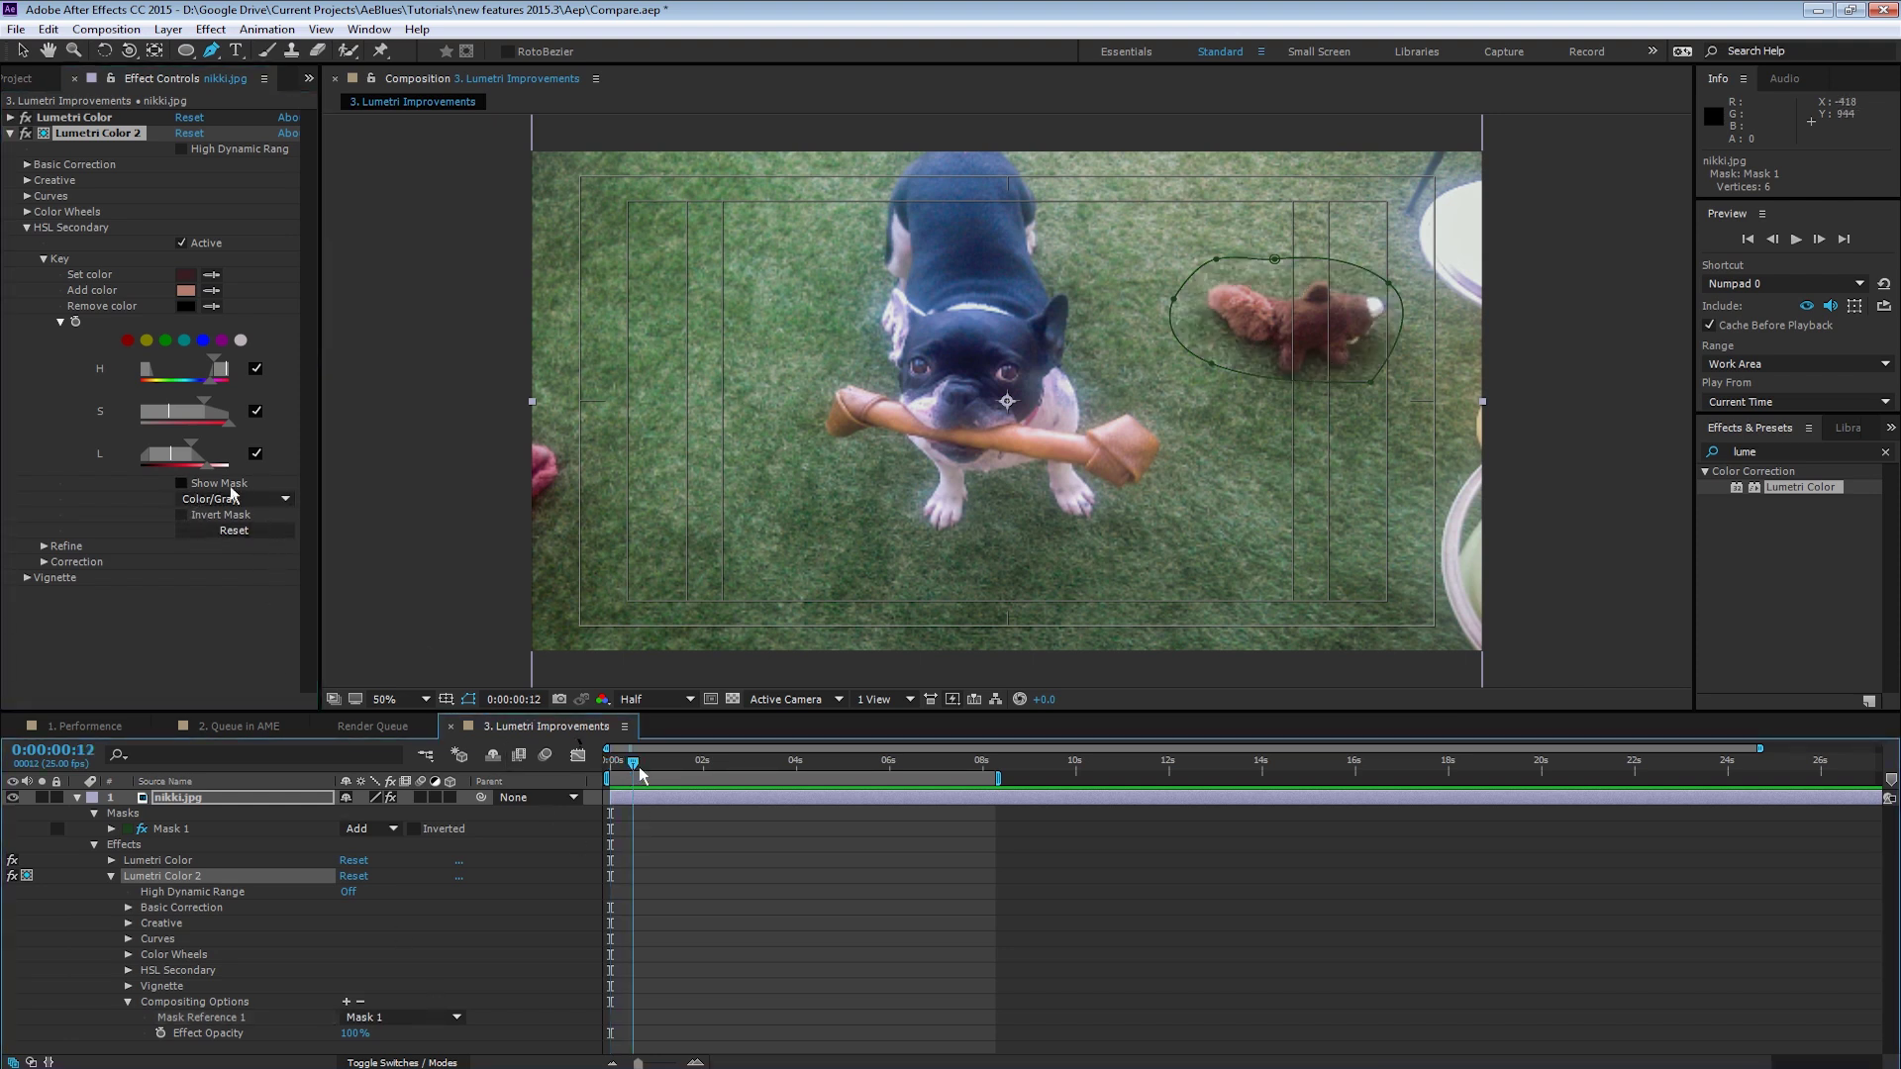
click(43, 561)
scroll(54, 581, down, 4)
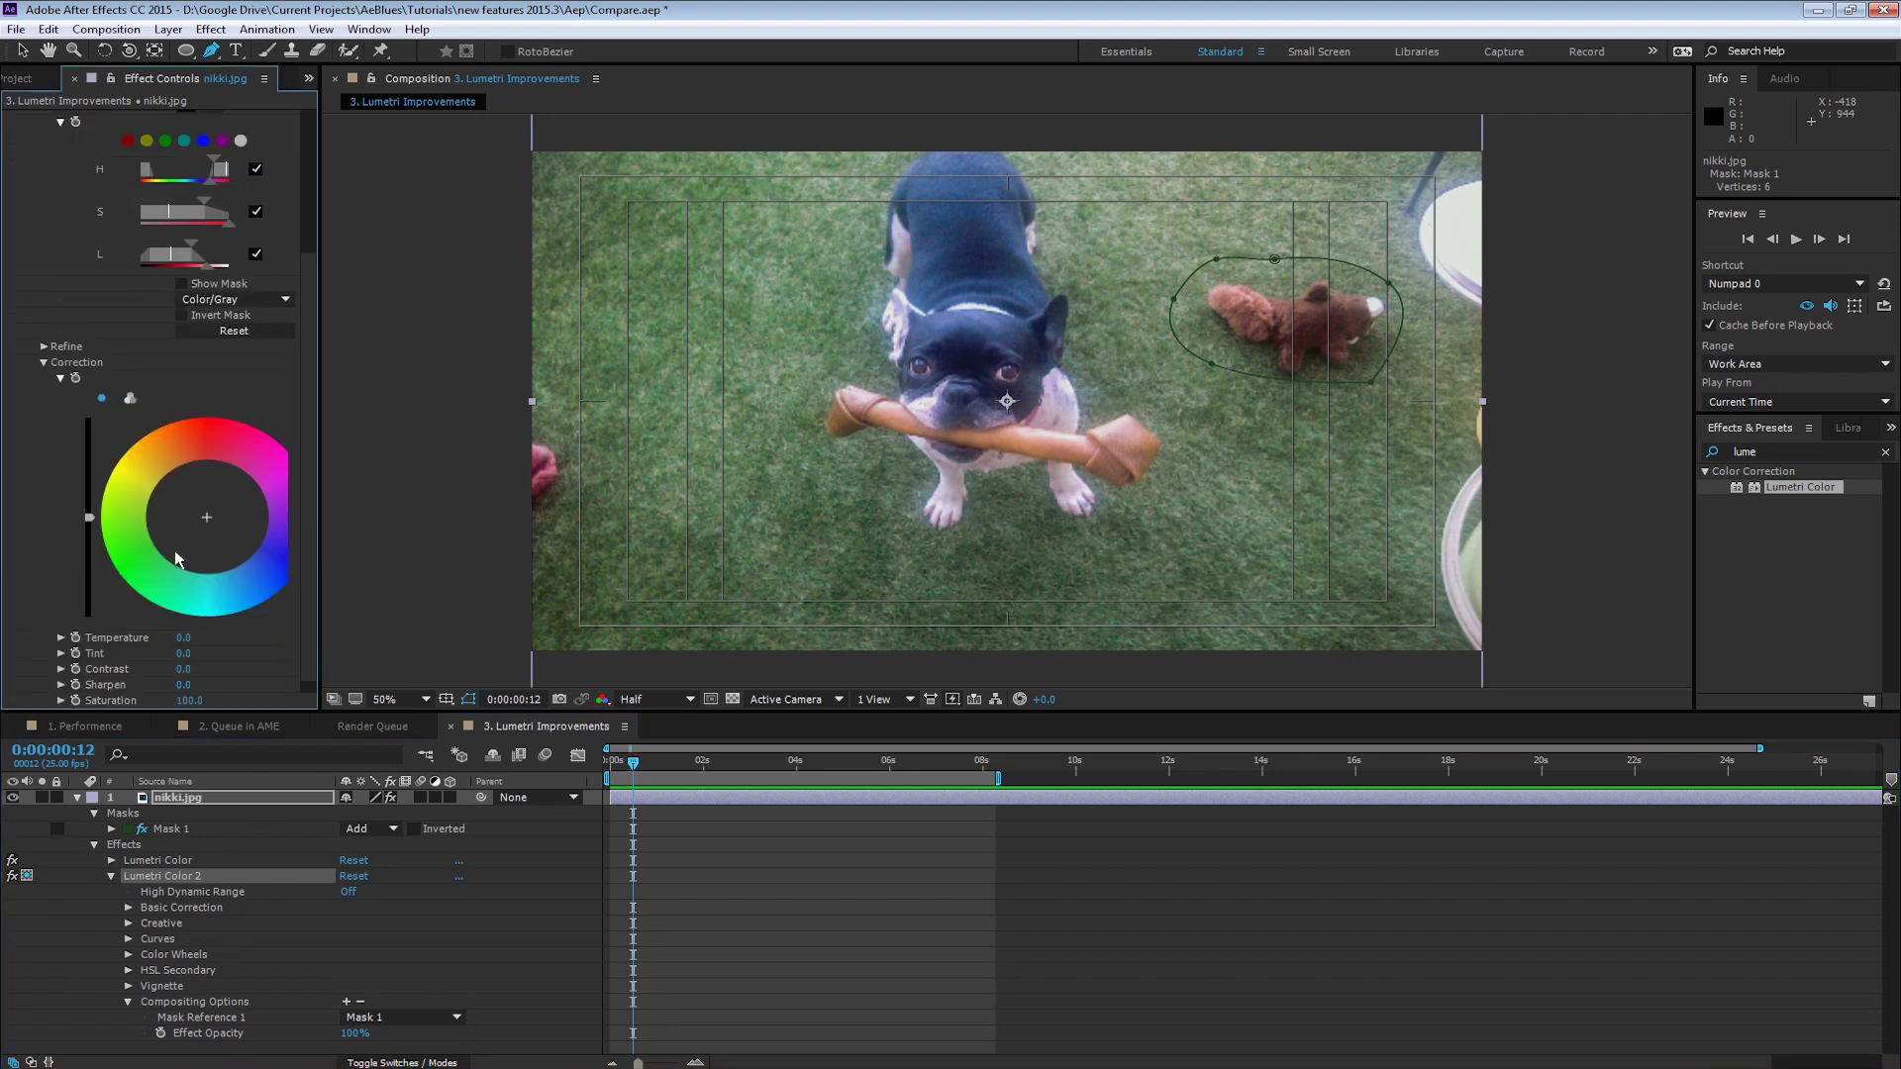
mouse_move(176, 560)
mouse_down()
mouse_move(249, 502)
mouse_move(248, 559)
mouse_move(188, 561)
mouse_up()
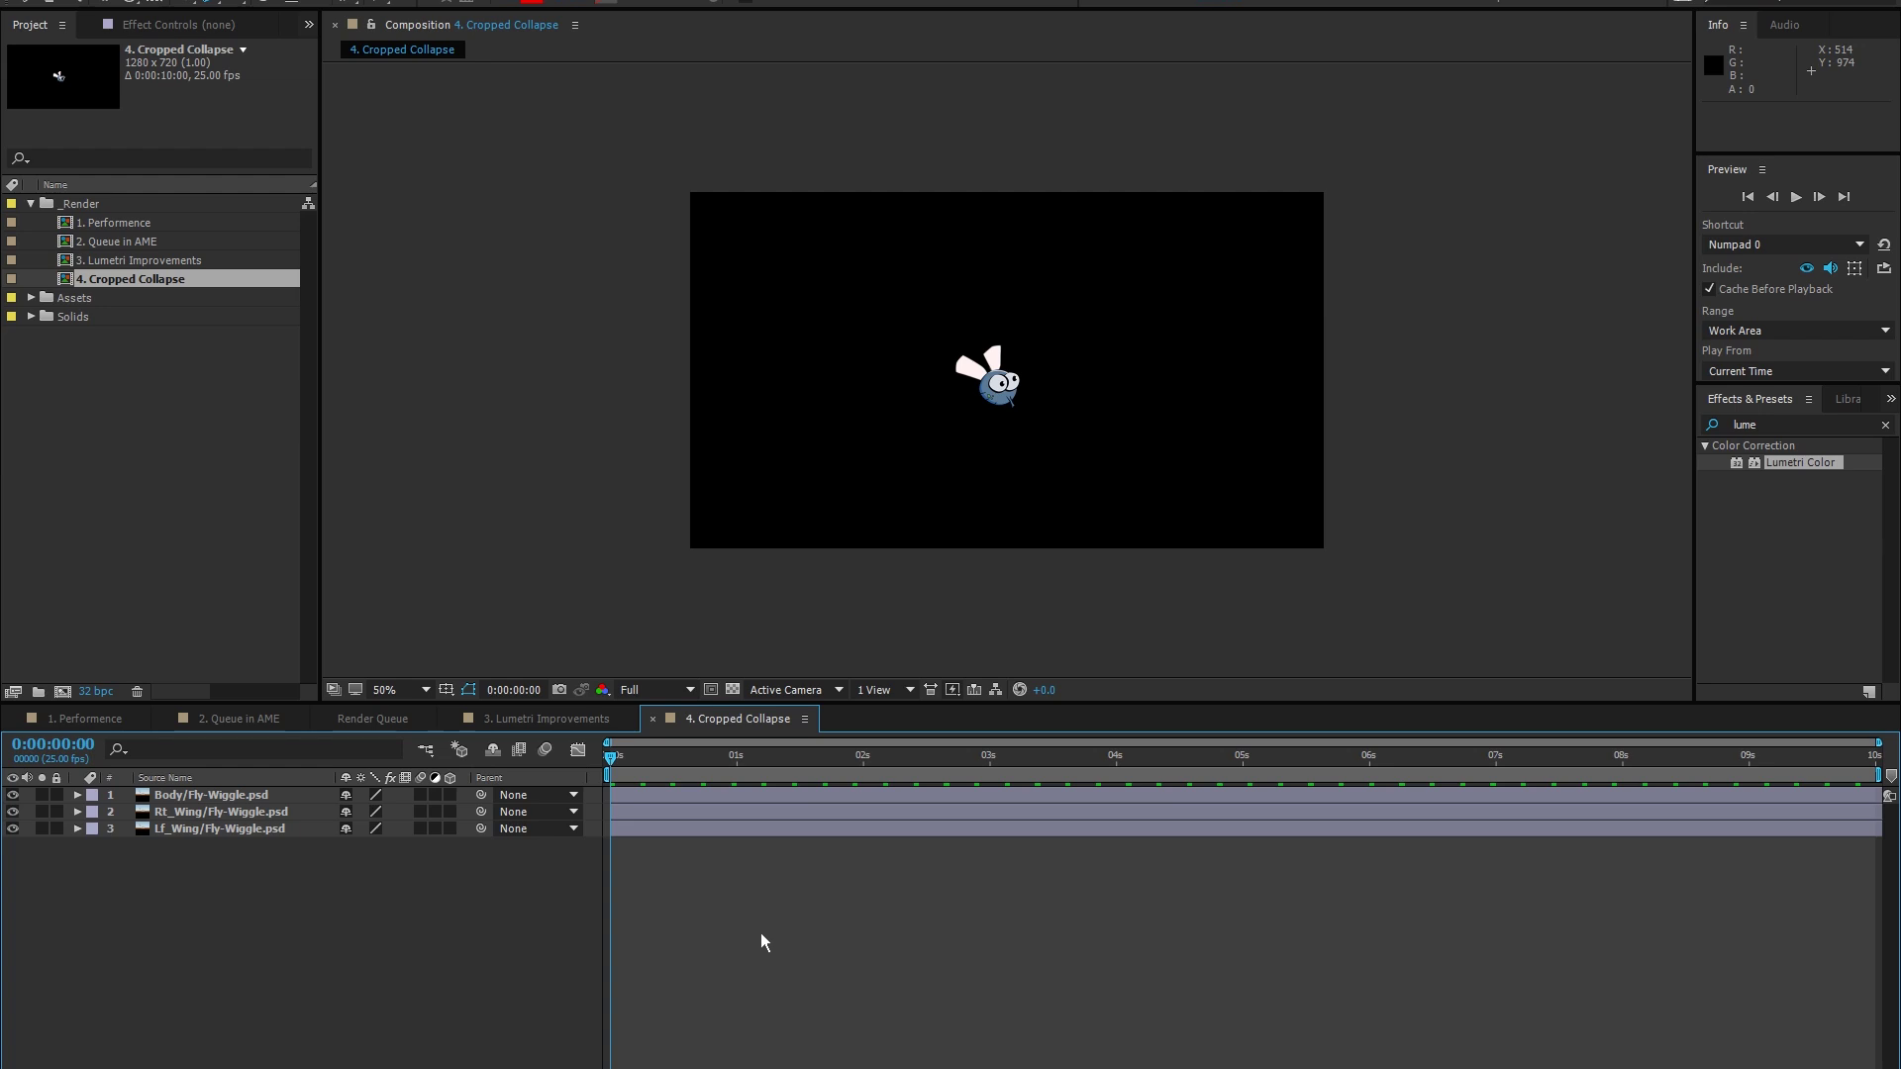
RAM-preview the 4. Cropped Collapse fly animation, then stop playback
key(space)
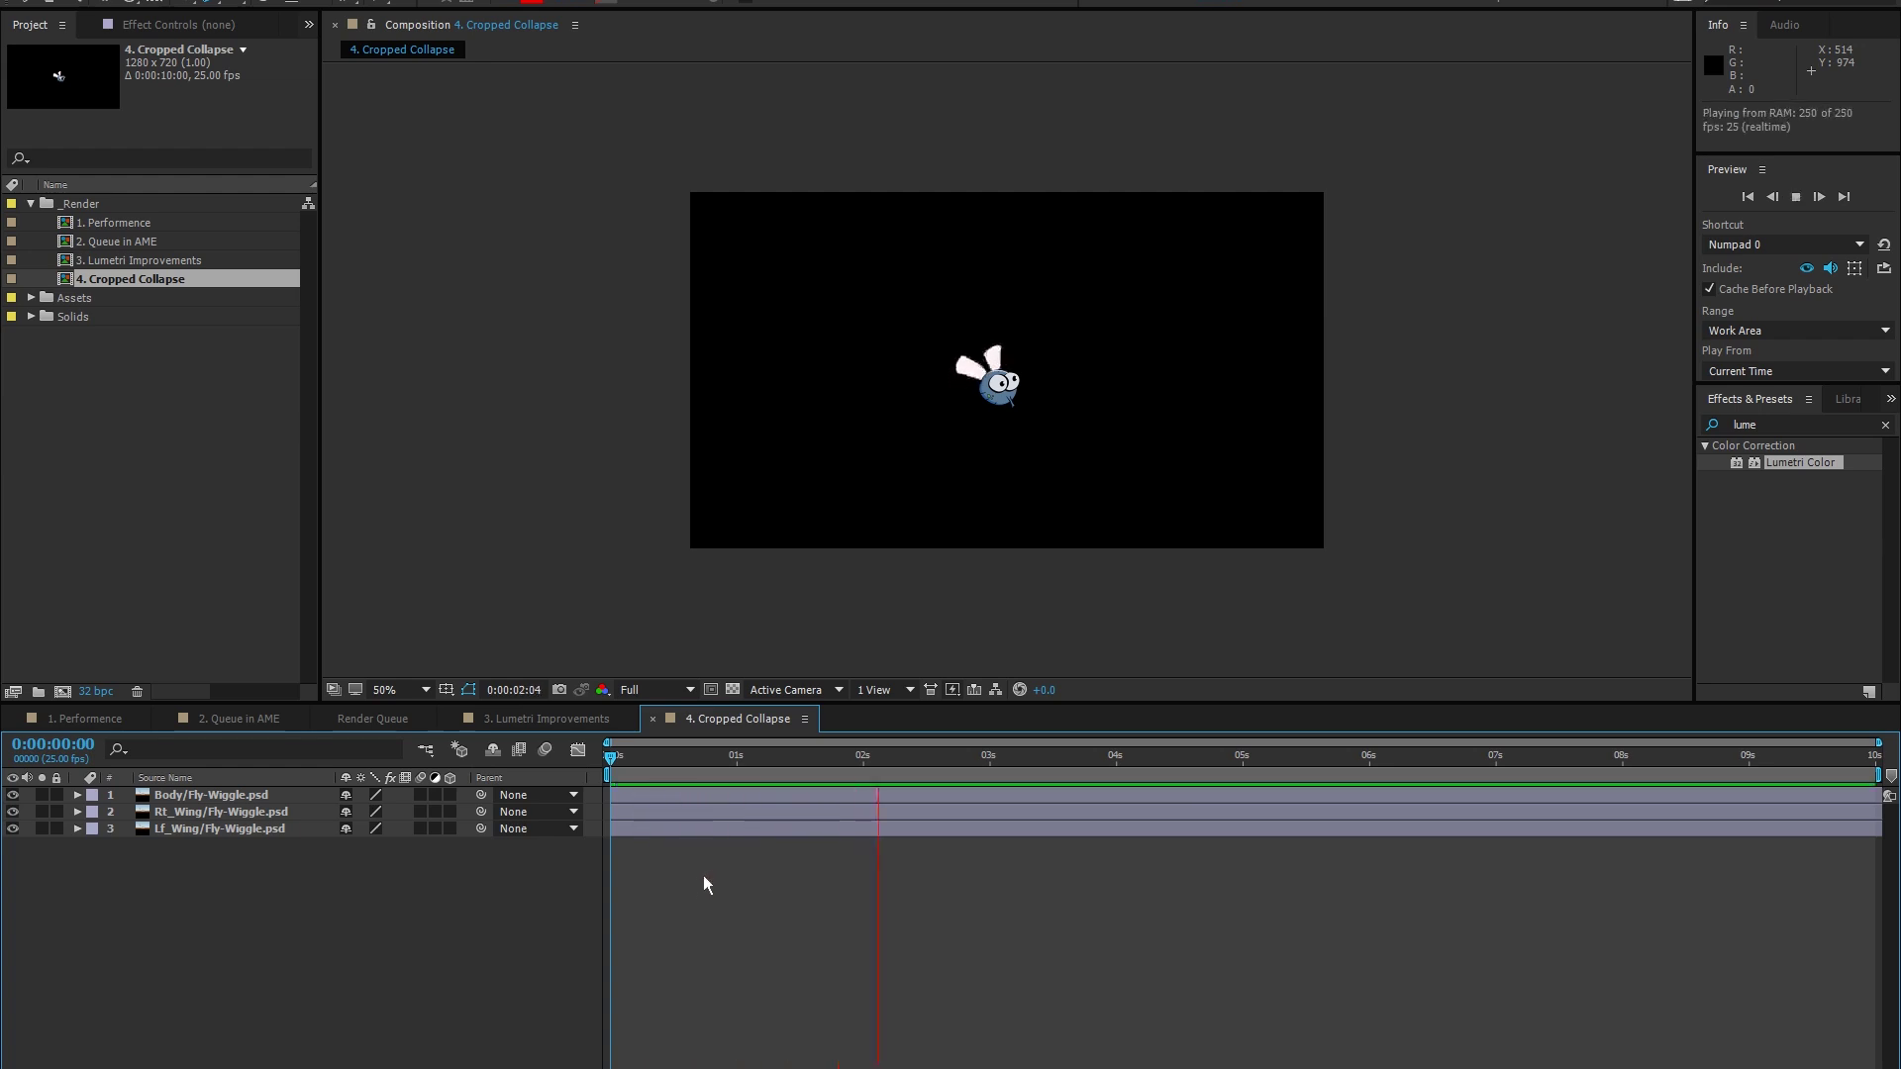
key(space)
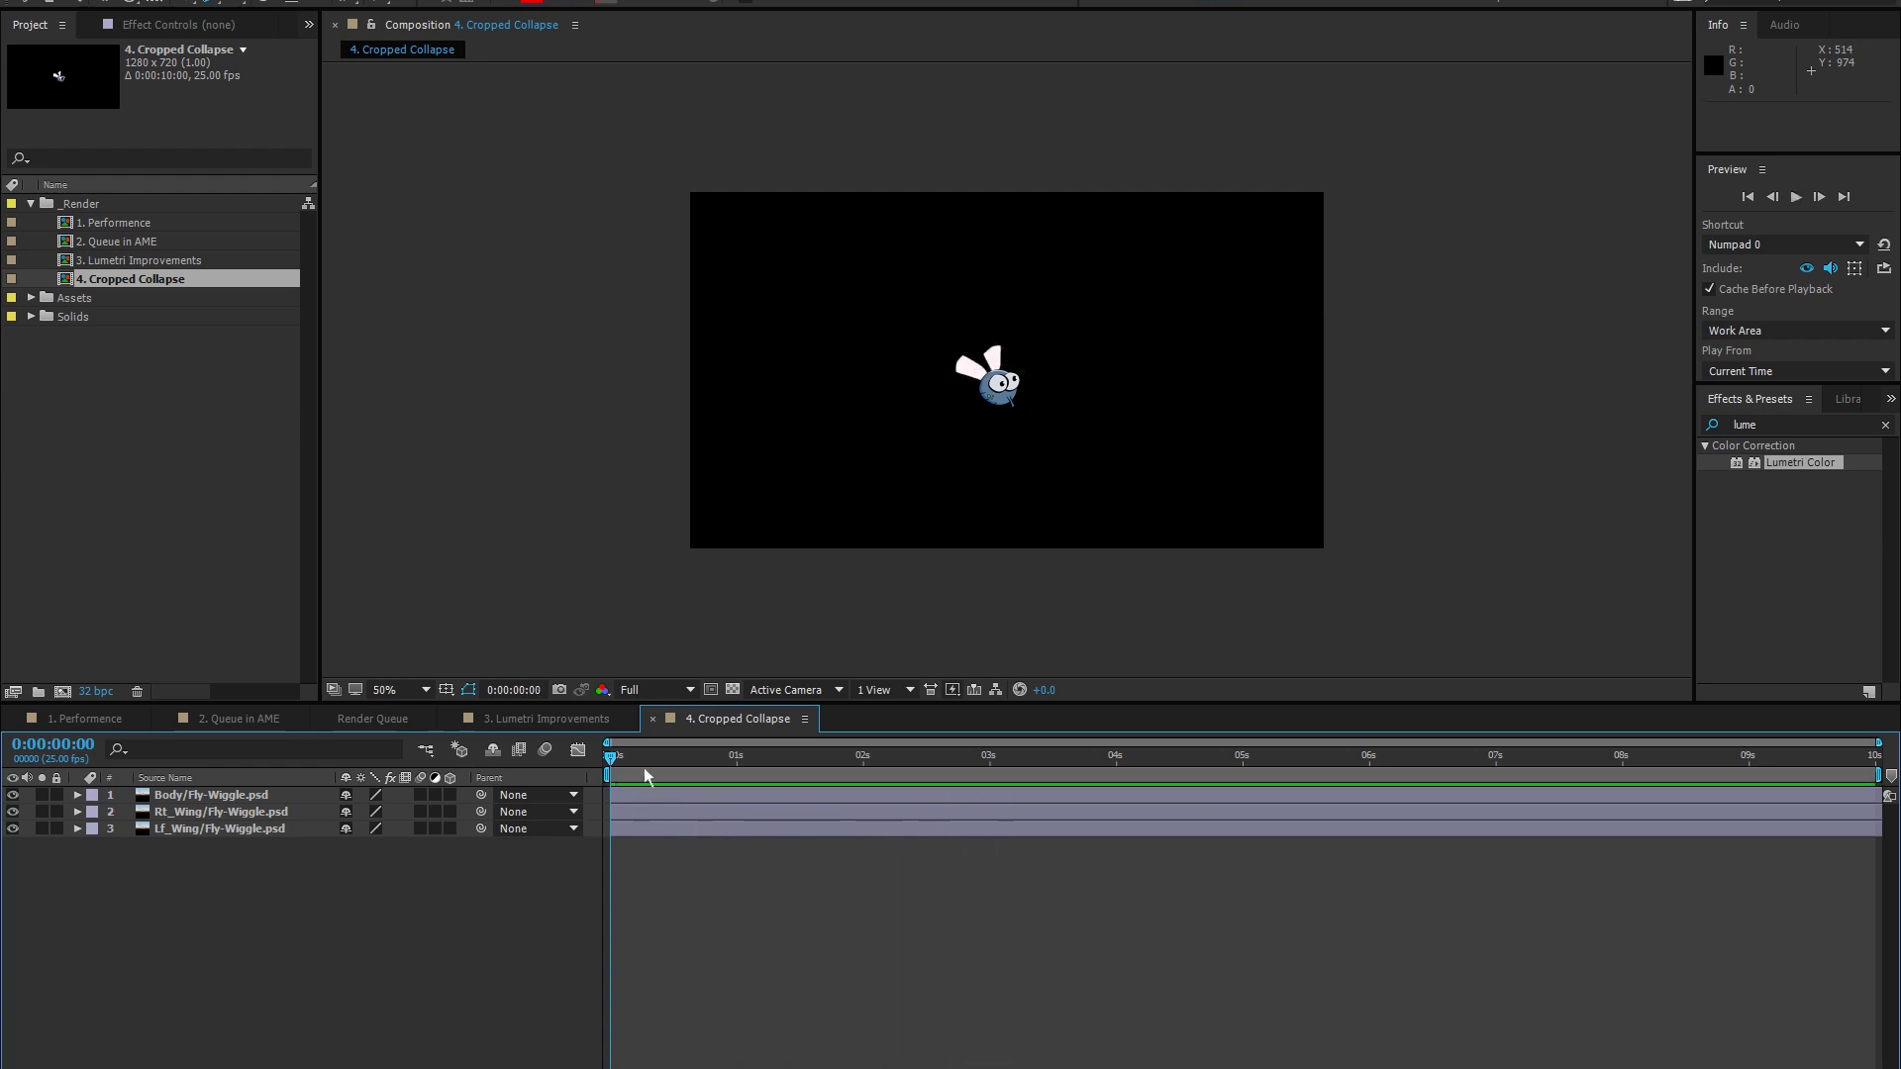
Precompose the three Fly-Wiggle.psd layers into a new composition named Fly
drag(659, 782, 672, 843)
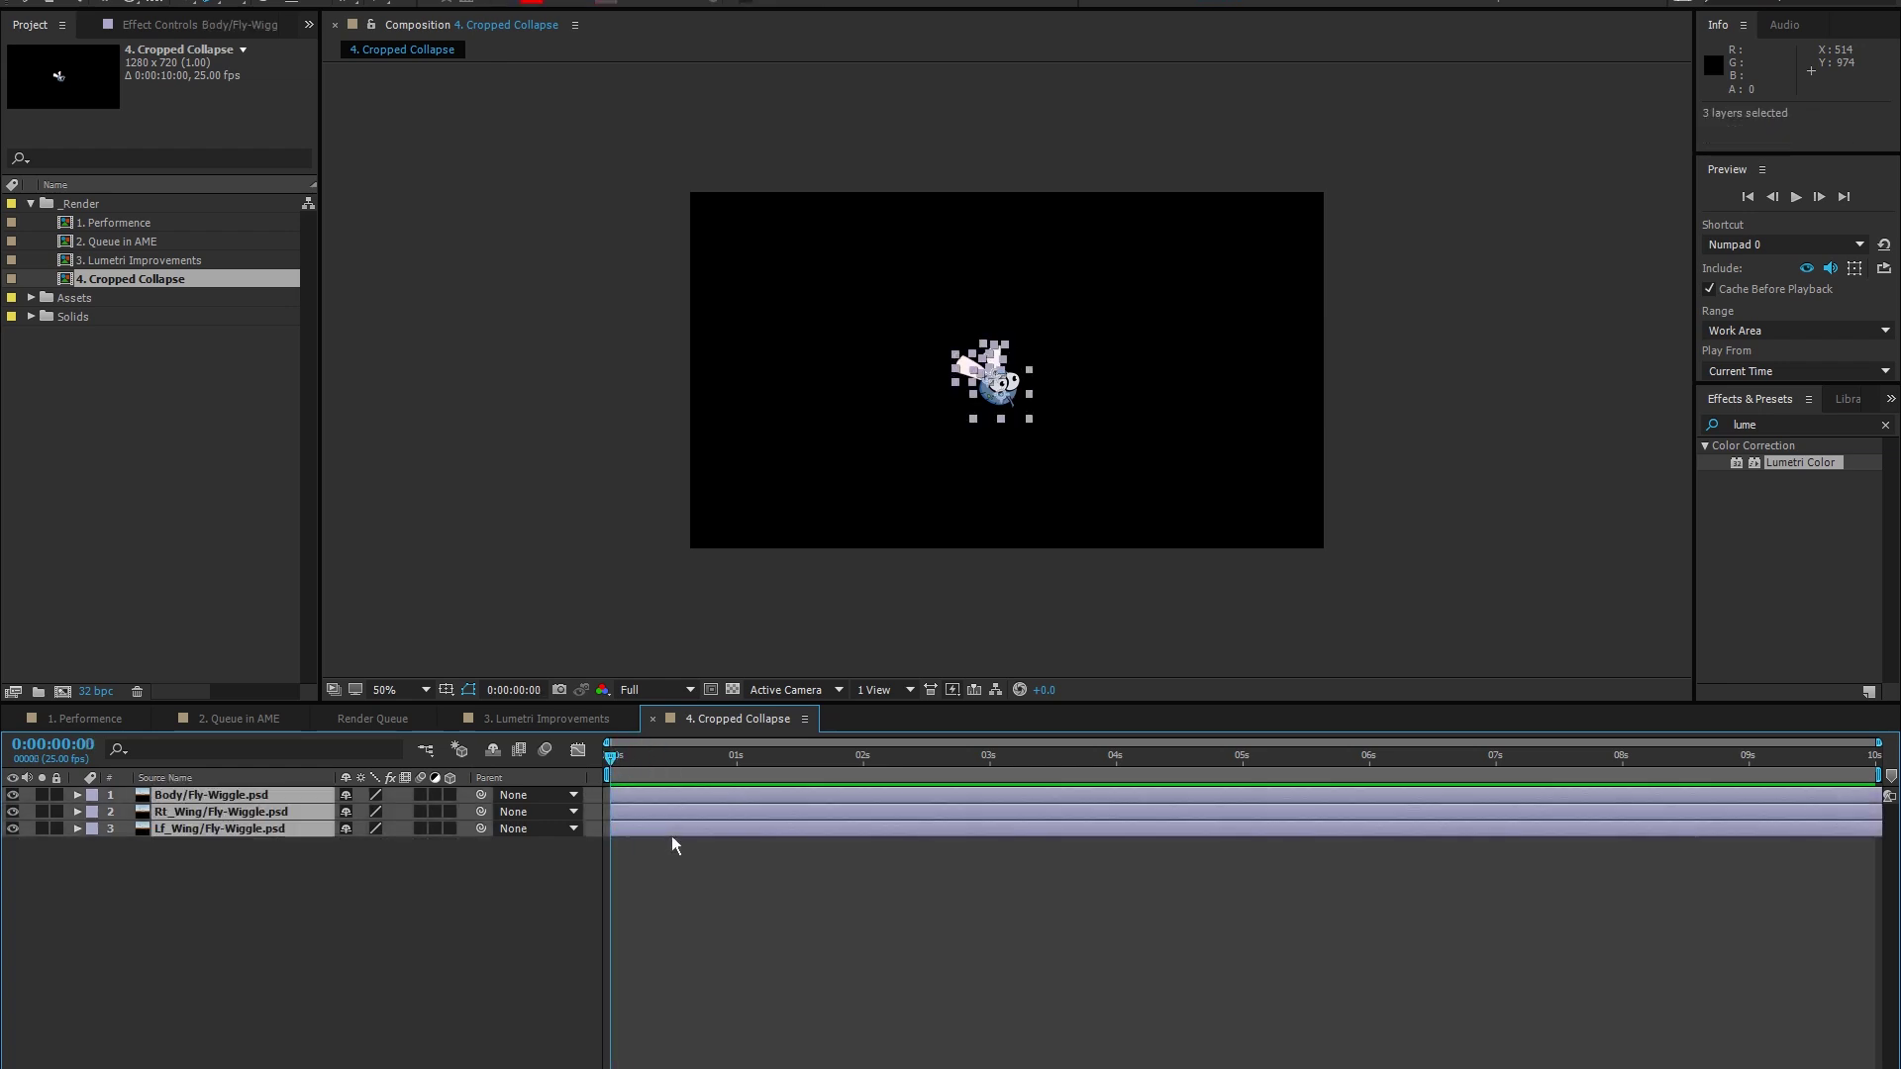
key(ctrl+shift+c)
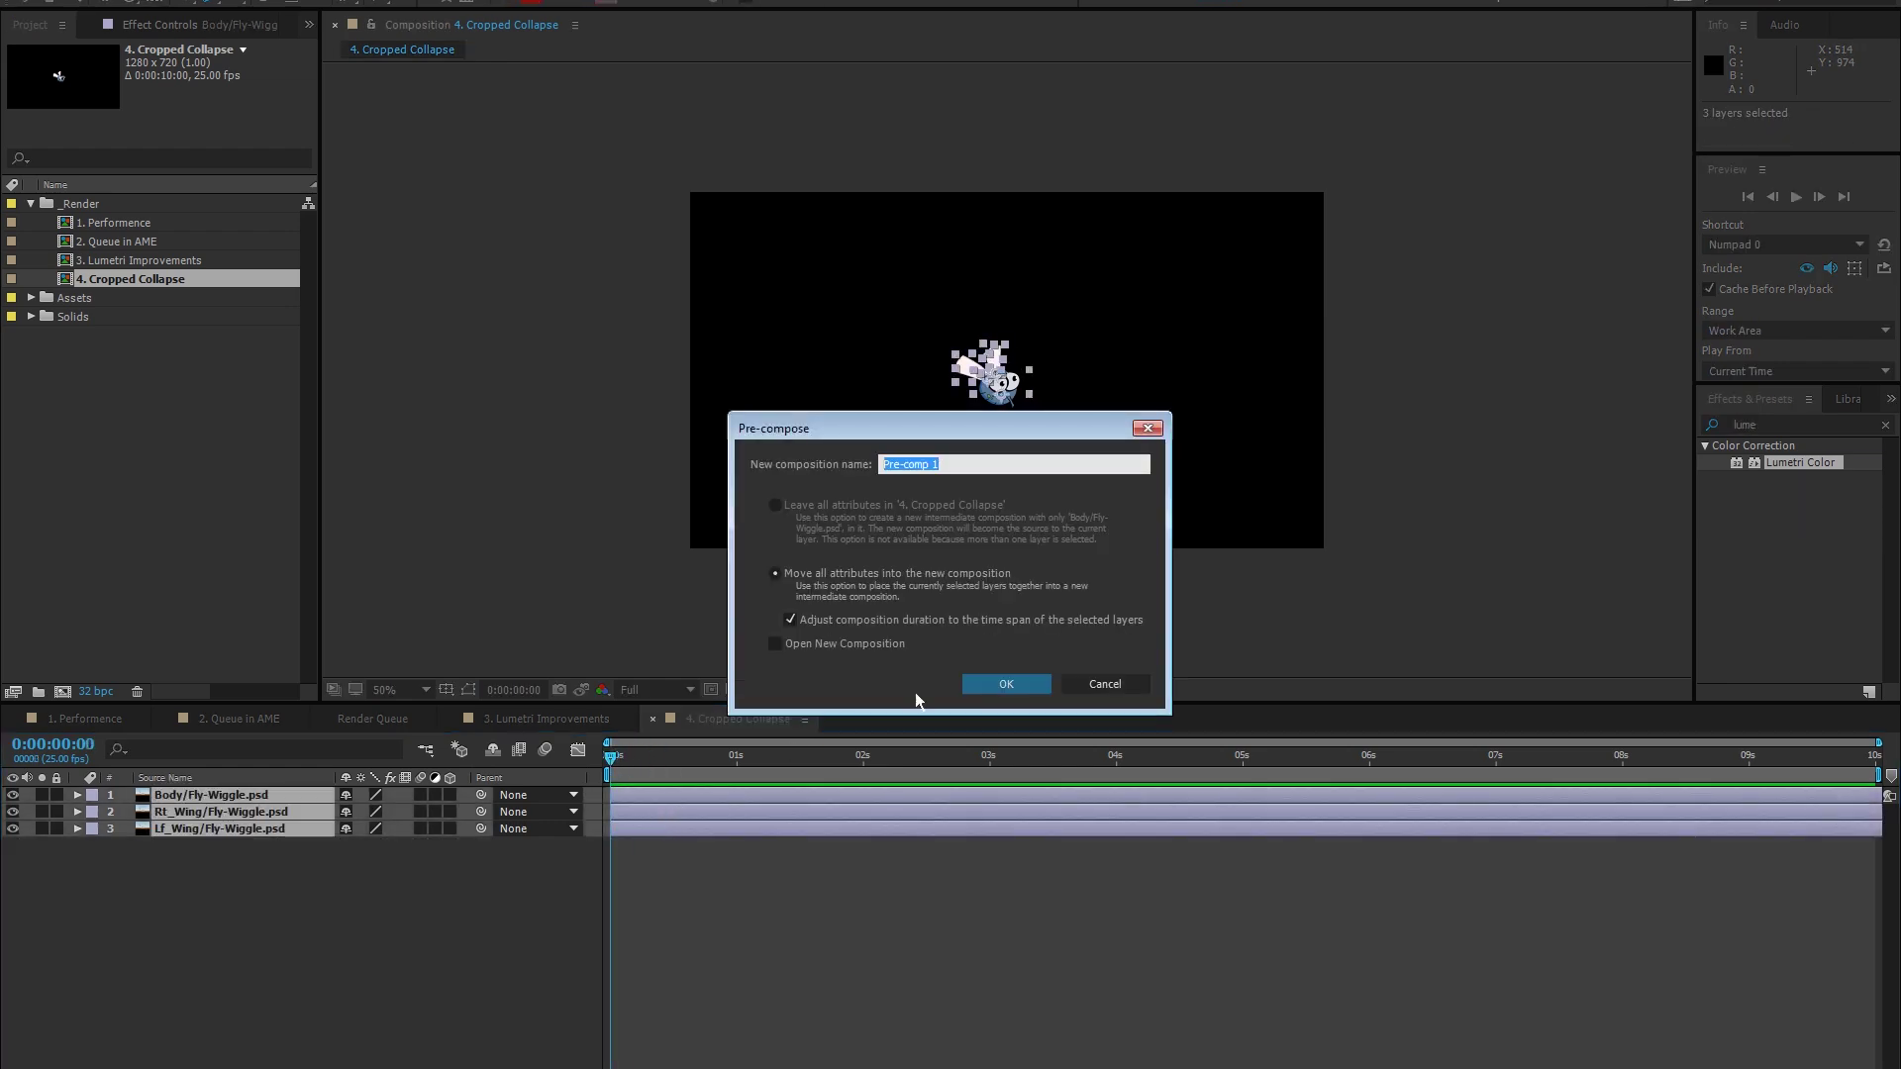
text(Fly)
key(Return)
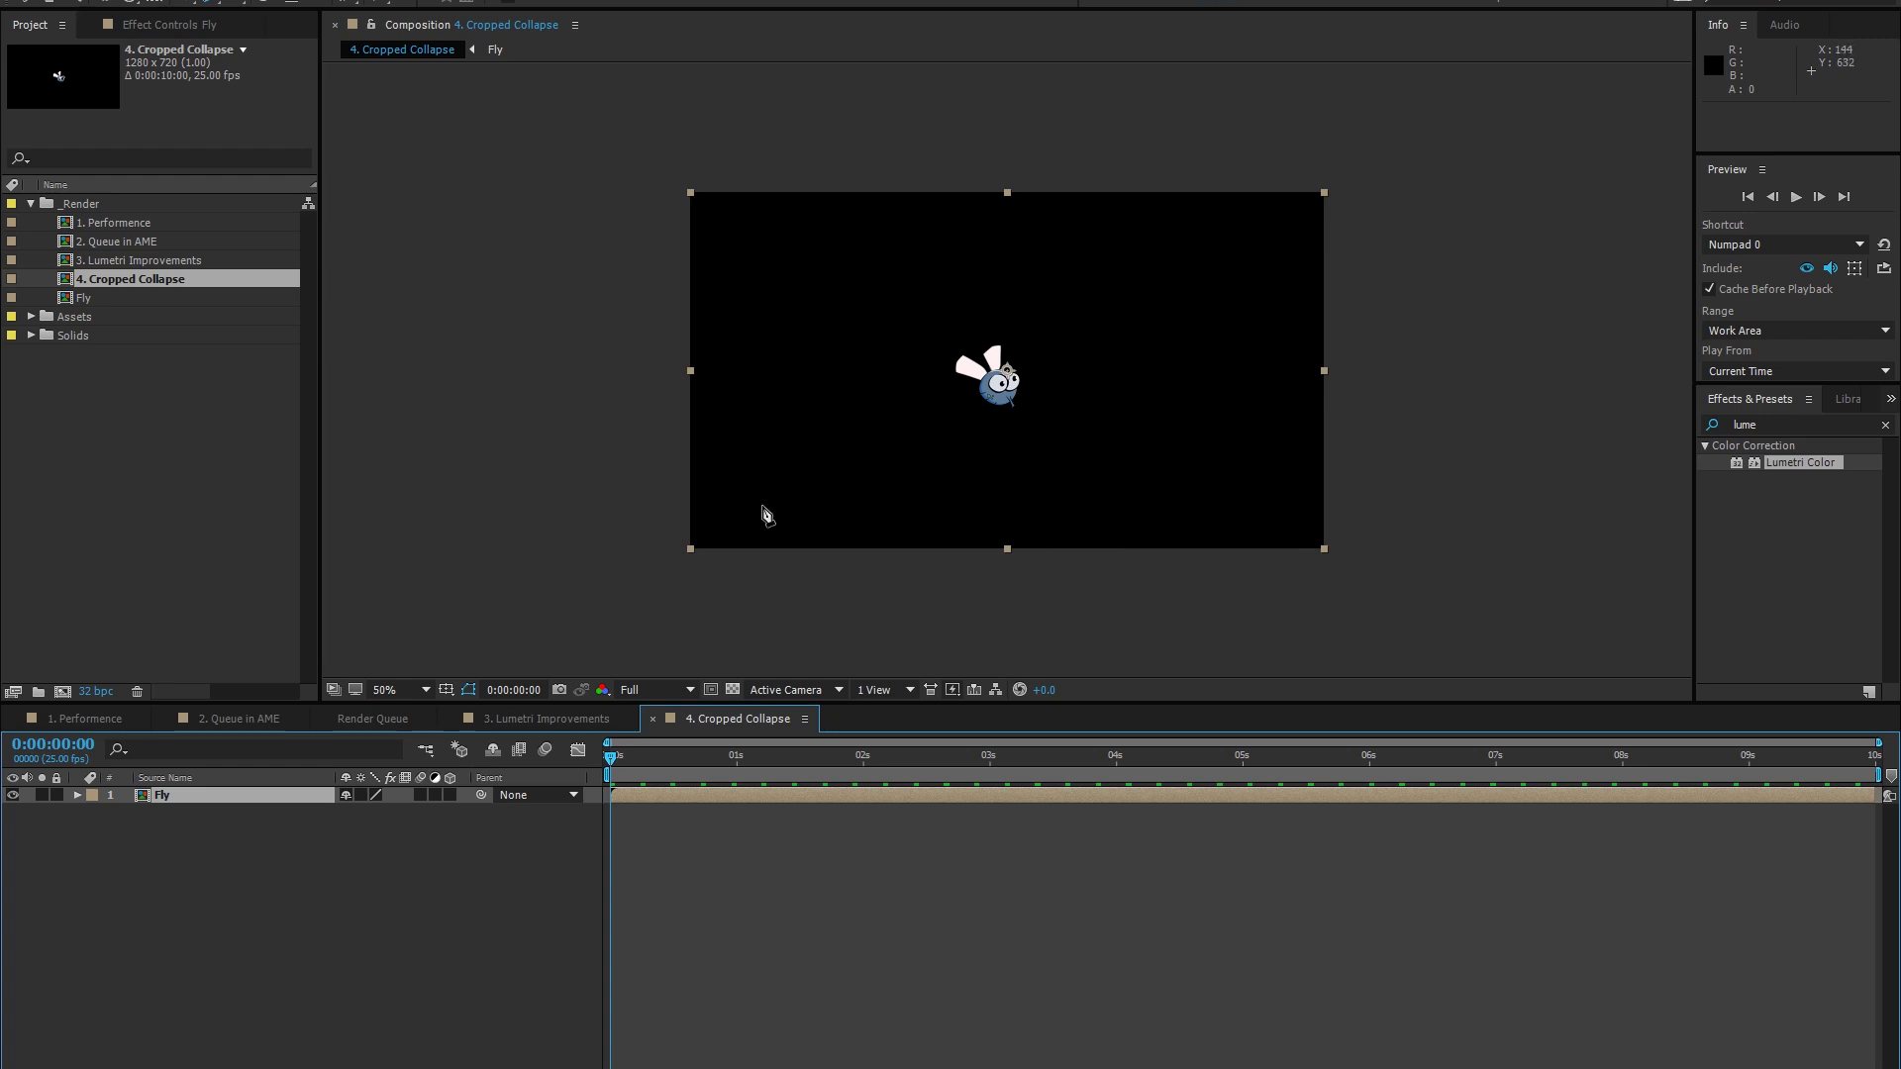
Open the Fly pre-comp, return to 4. Cropped Collapse via the flowchart, and collapse the Fly layer's transformations
double_click(218, 798)
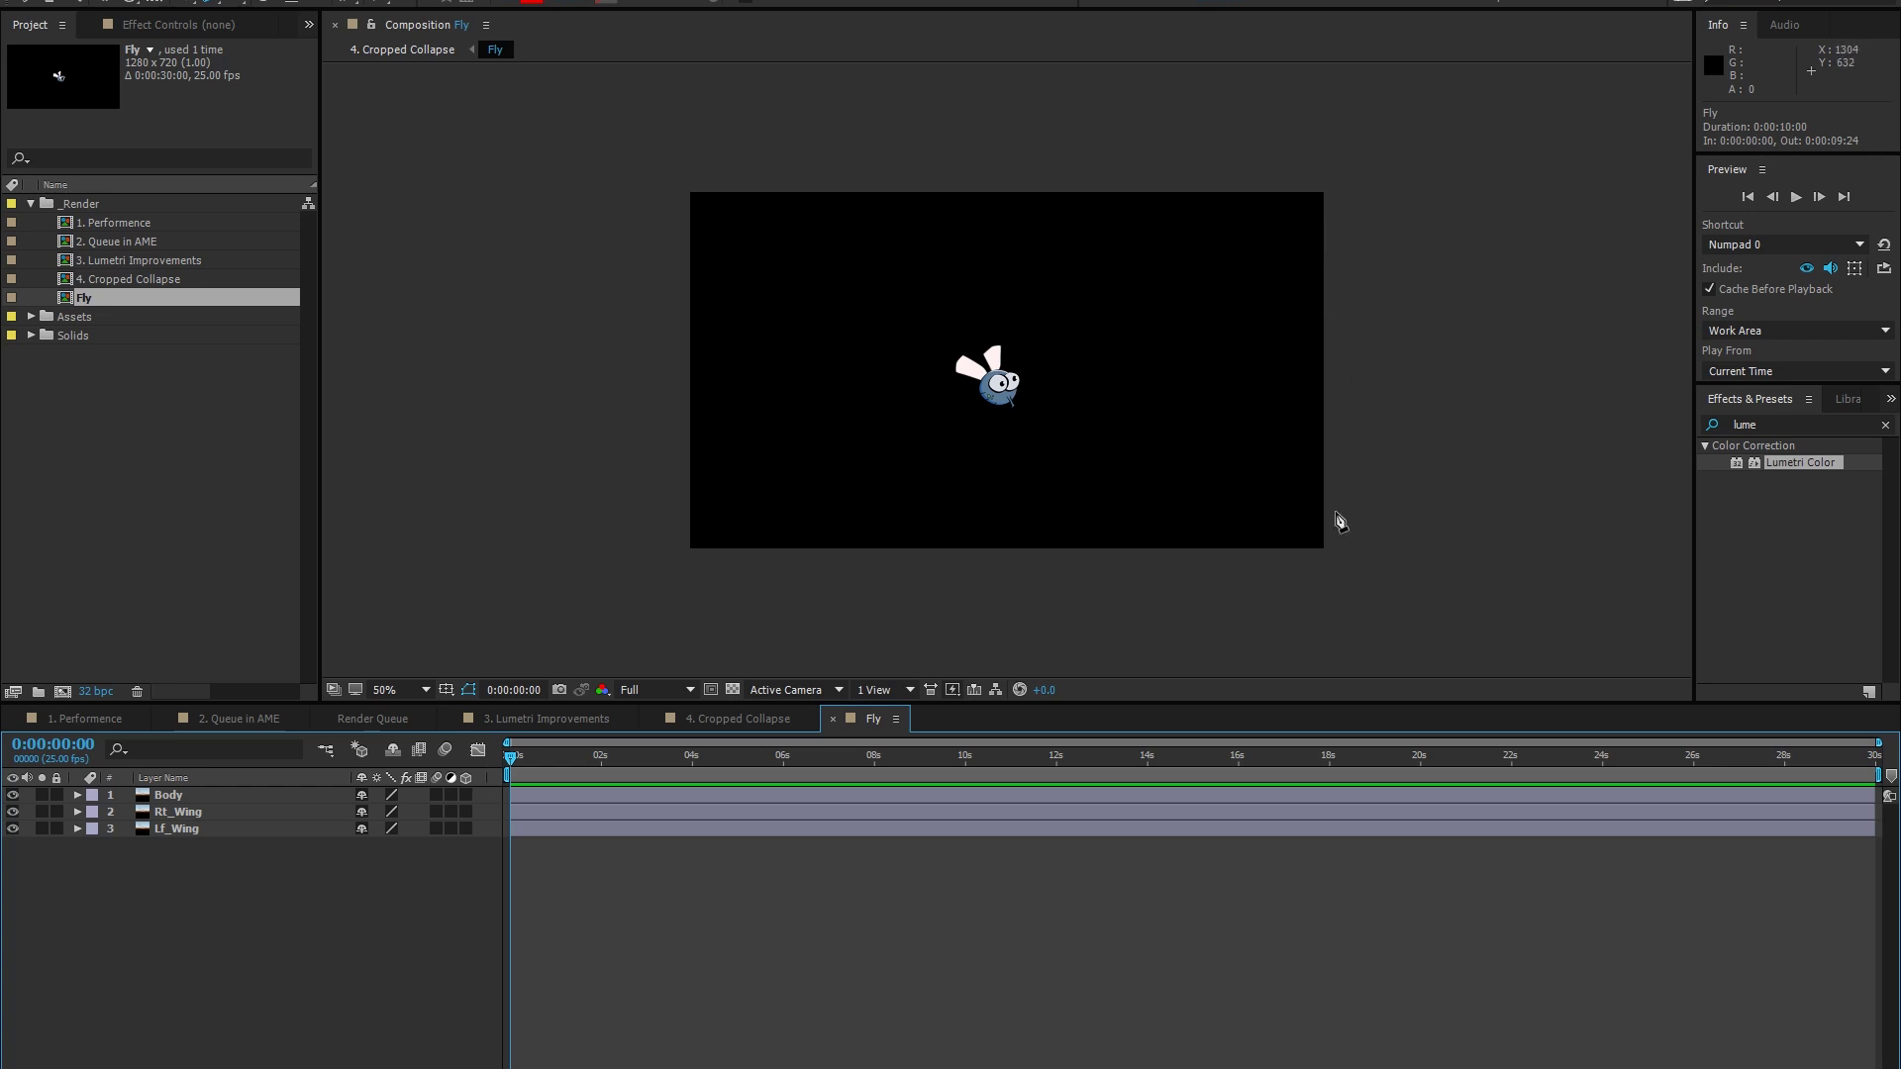
key(Tab)
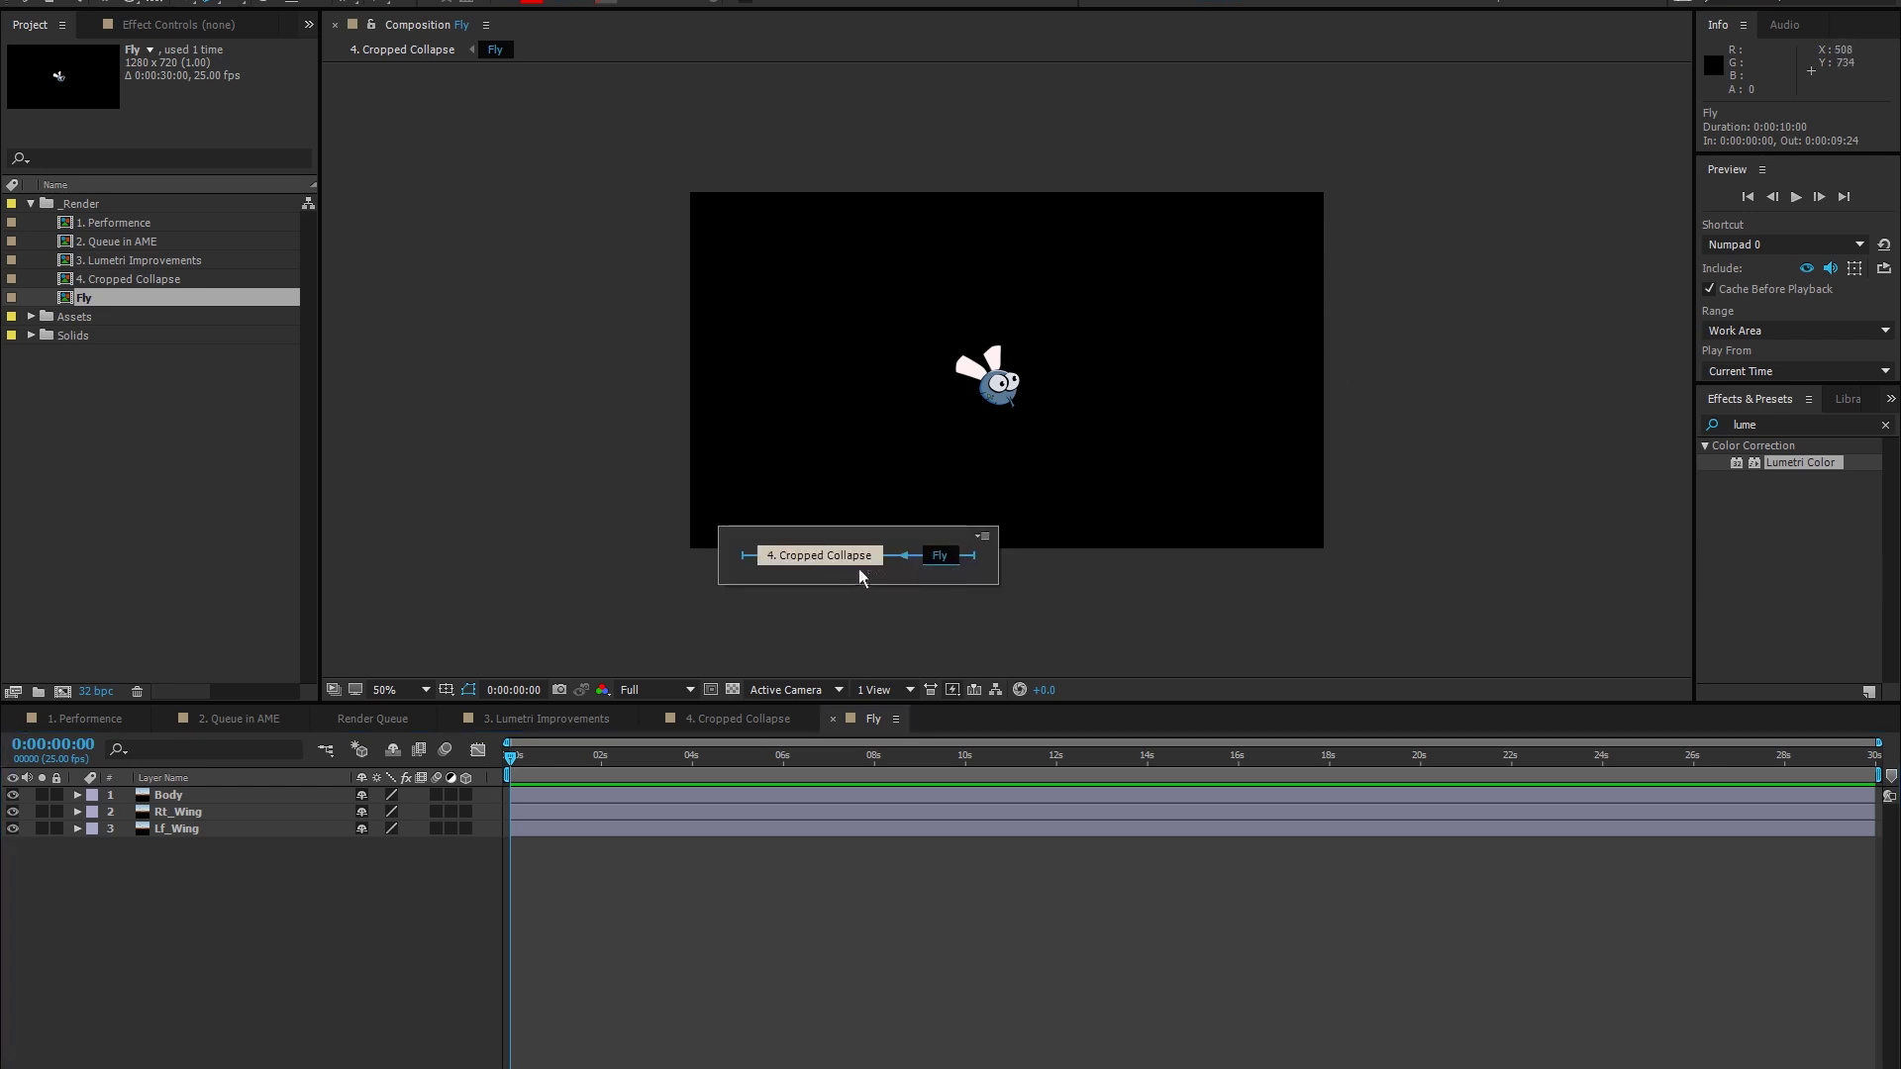
click(859, 572)
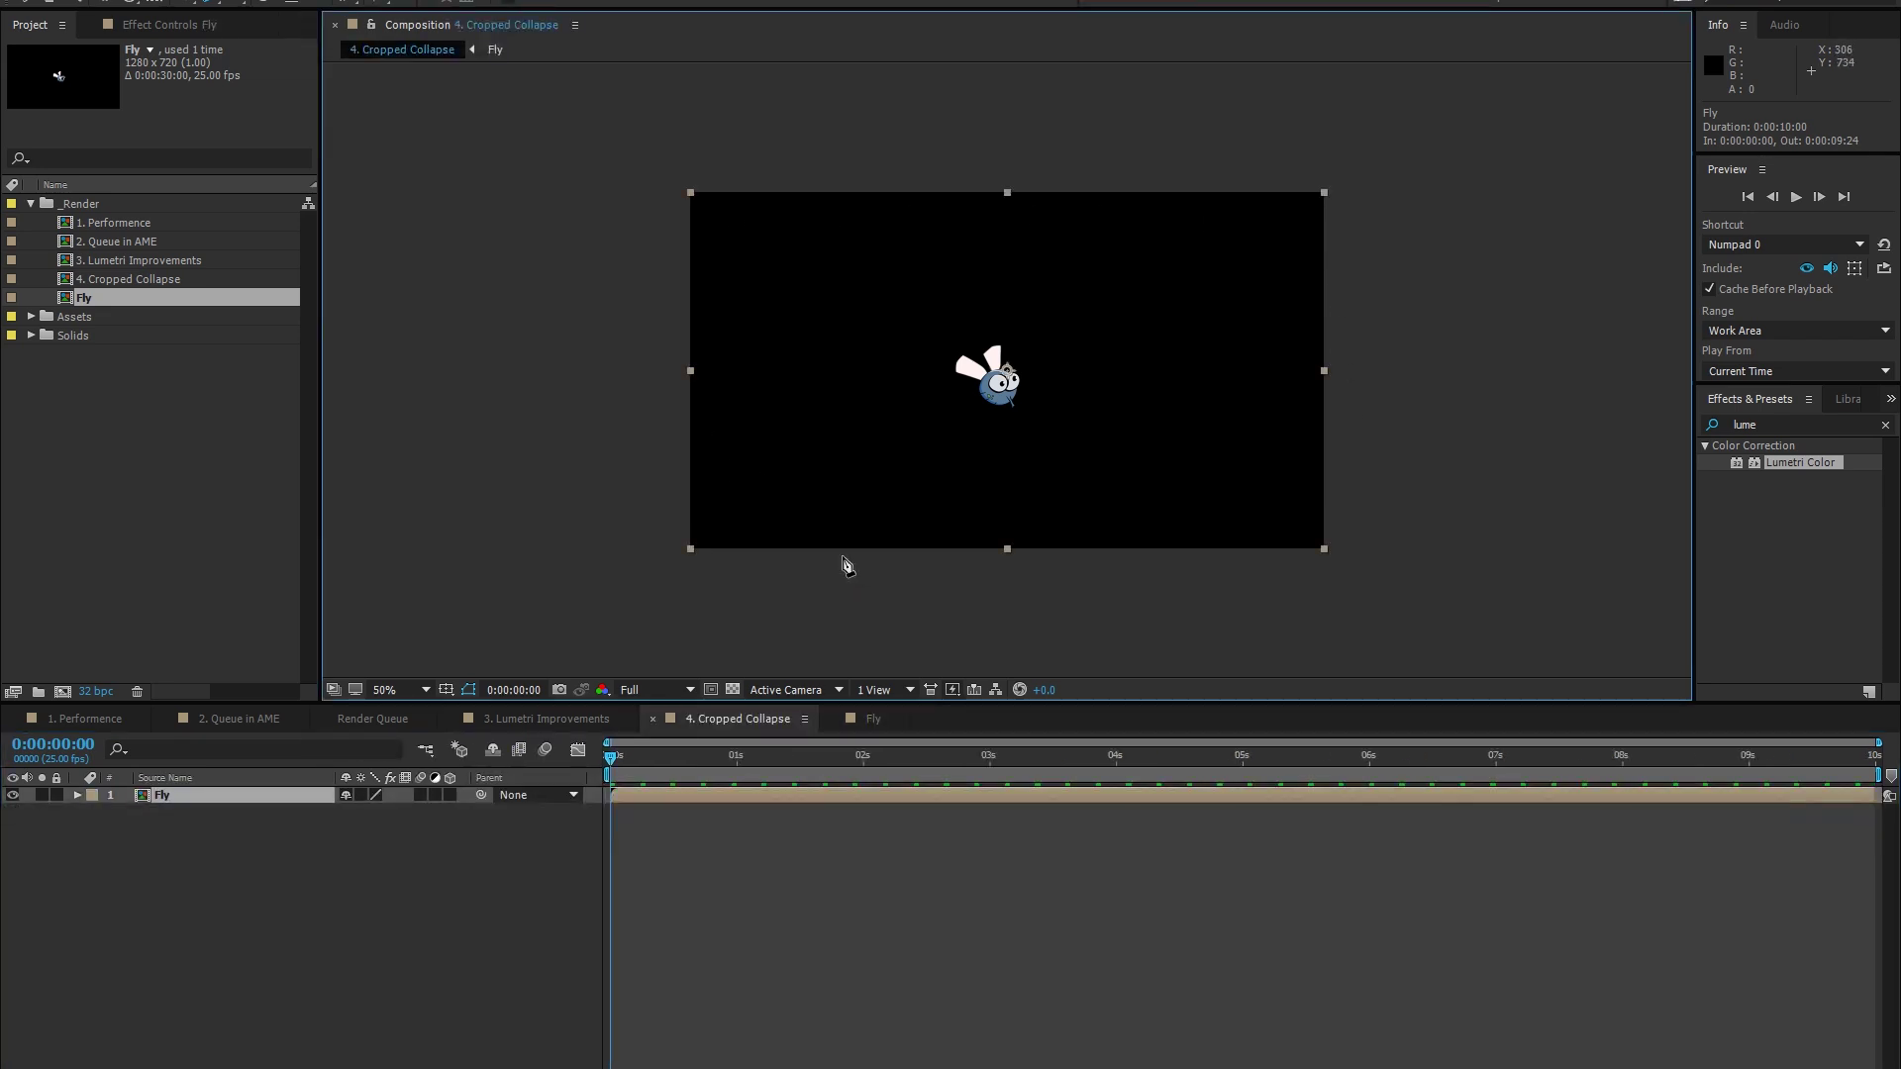
click(362, 798)
click(360, 794)
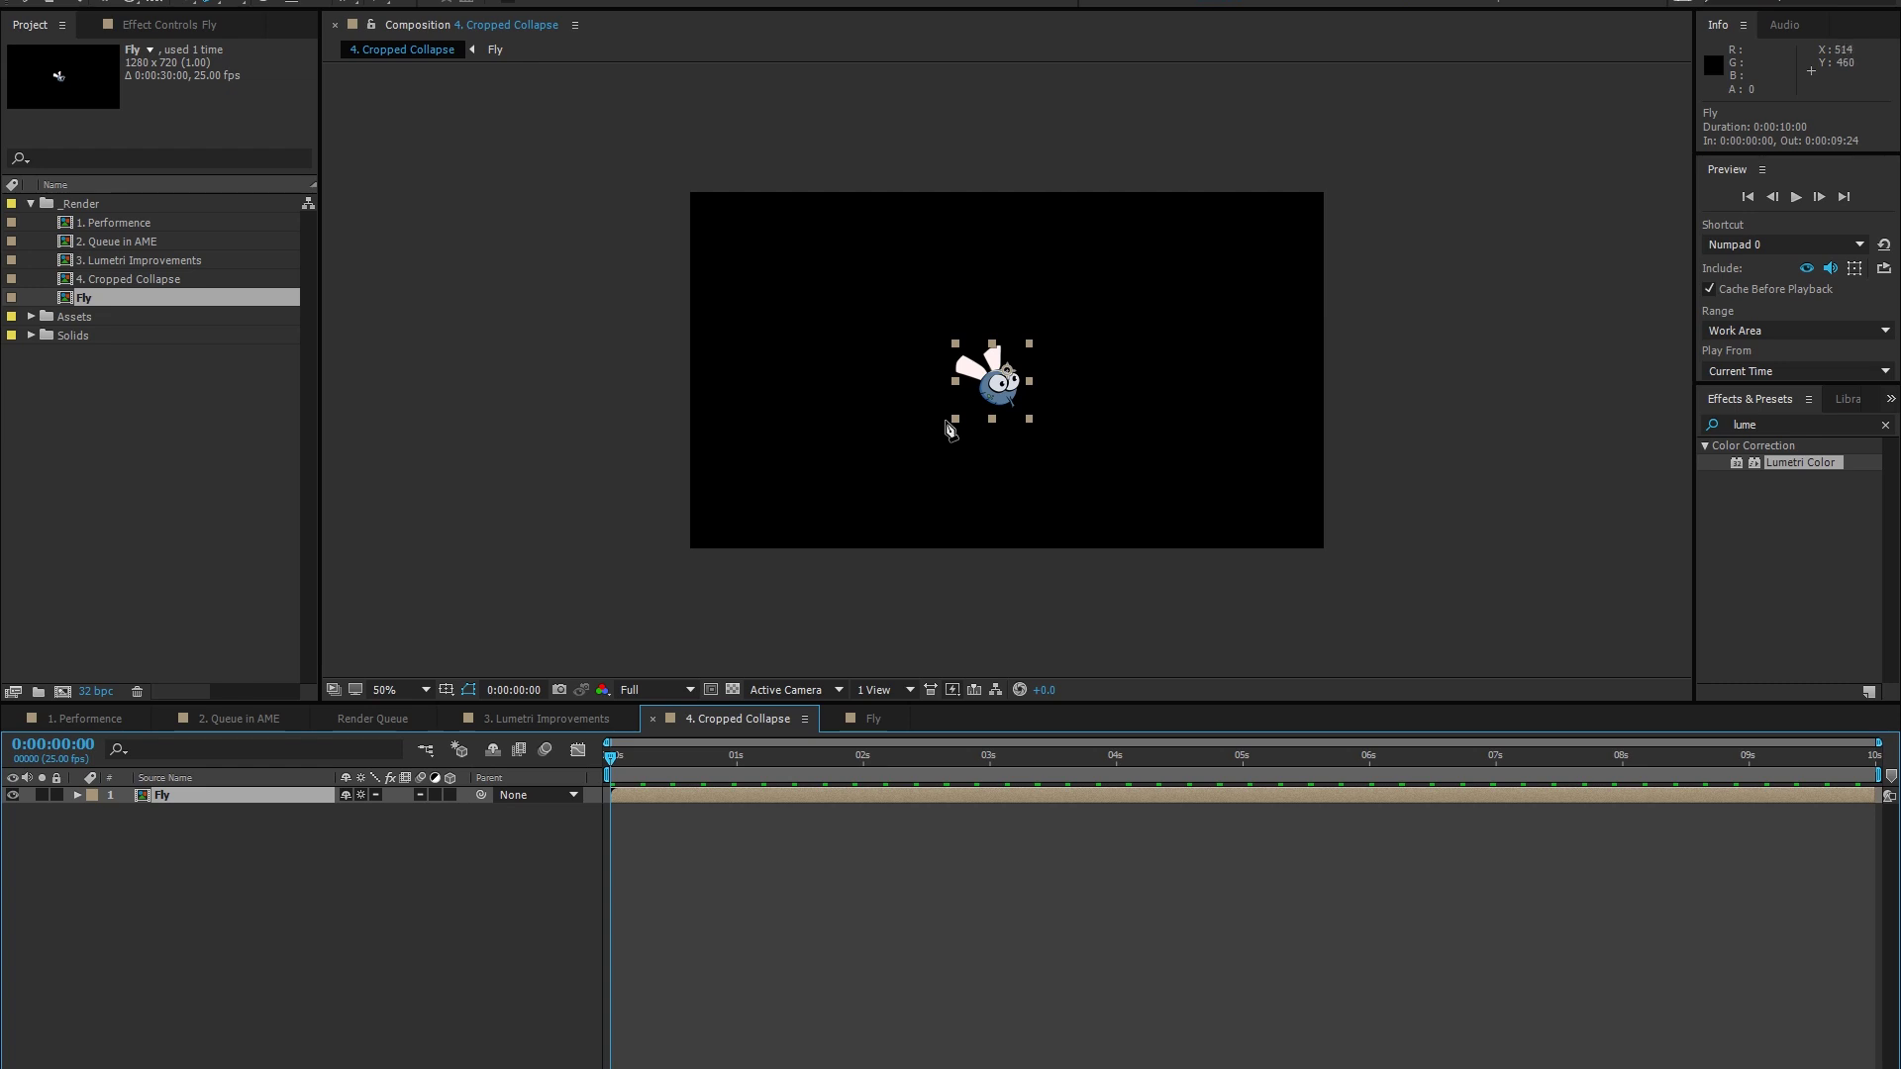
Keyframe the fly's Position along a curved path through 854,210 and 1024,376, then turn Collapse Transformations off
key(p)
click(127, 812)
key(space)
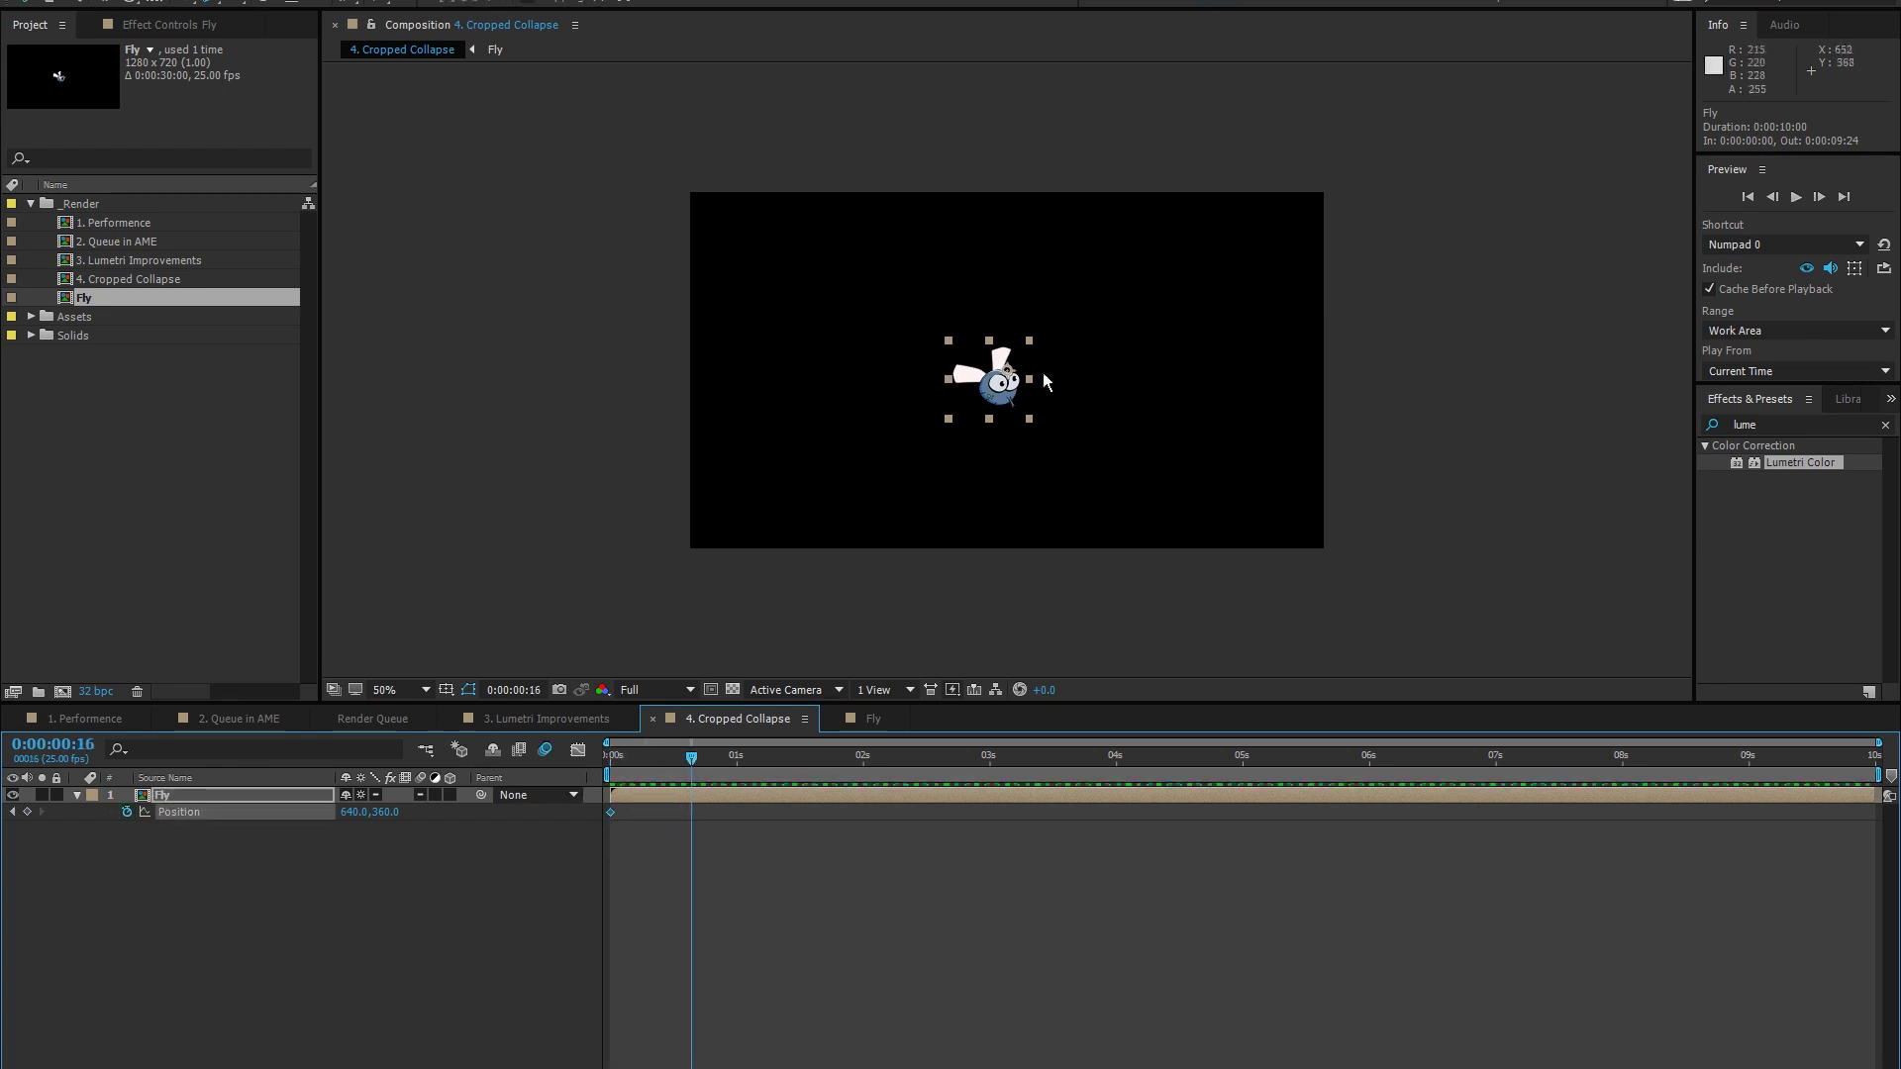
drag(1044, 374, 1149, 300)
drag(703, 785, 796, 783)
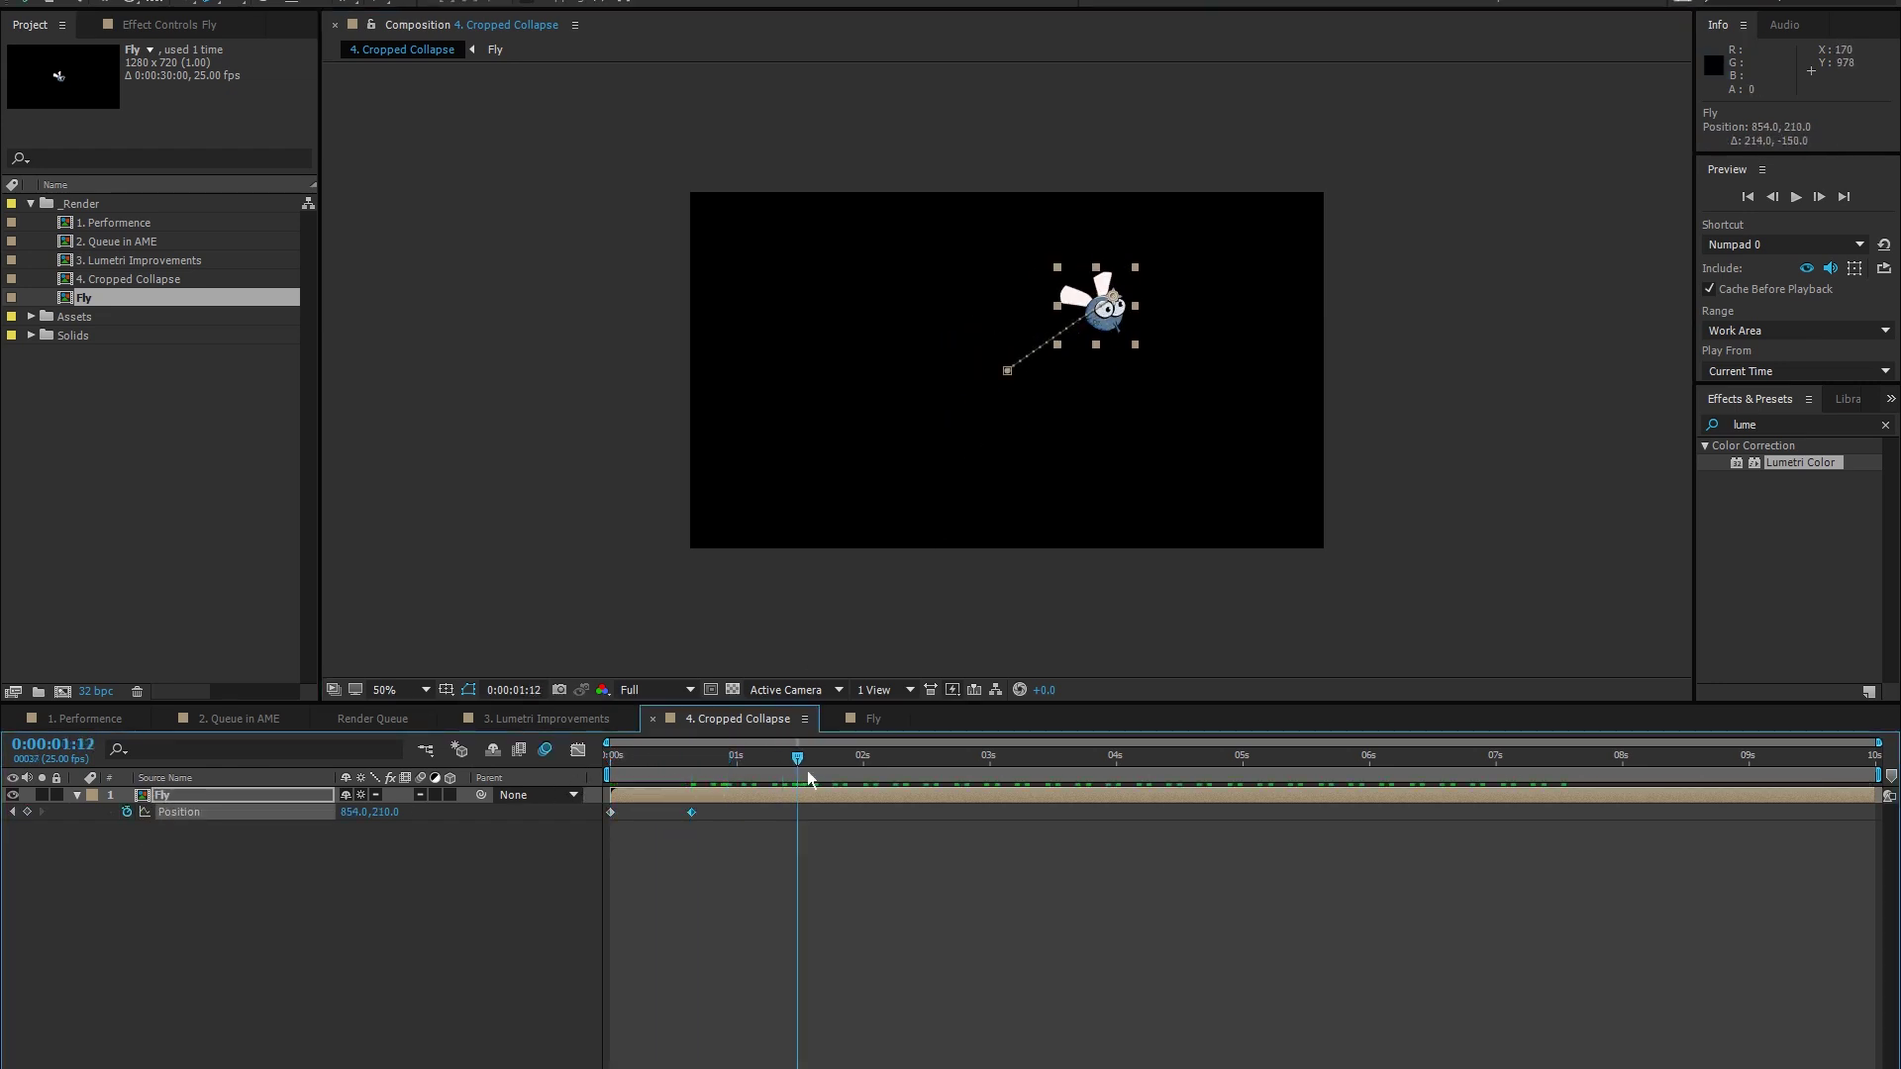
drag(1099, 312, 1183, 394)
drag(1115, 298, 1169, 306)
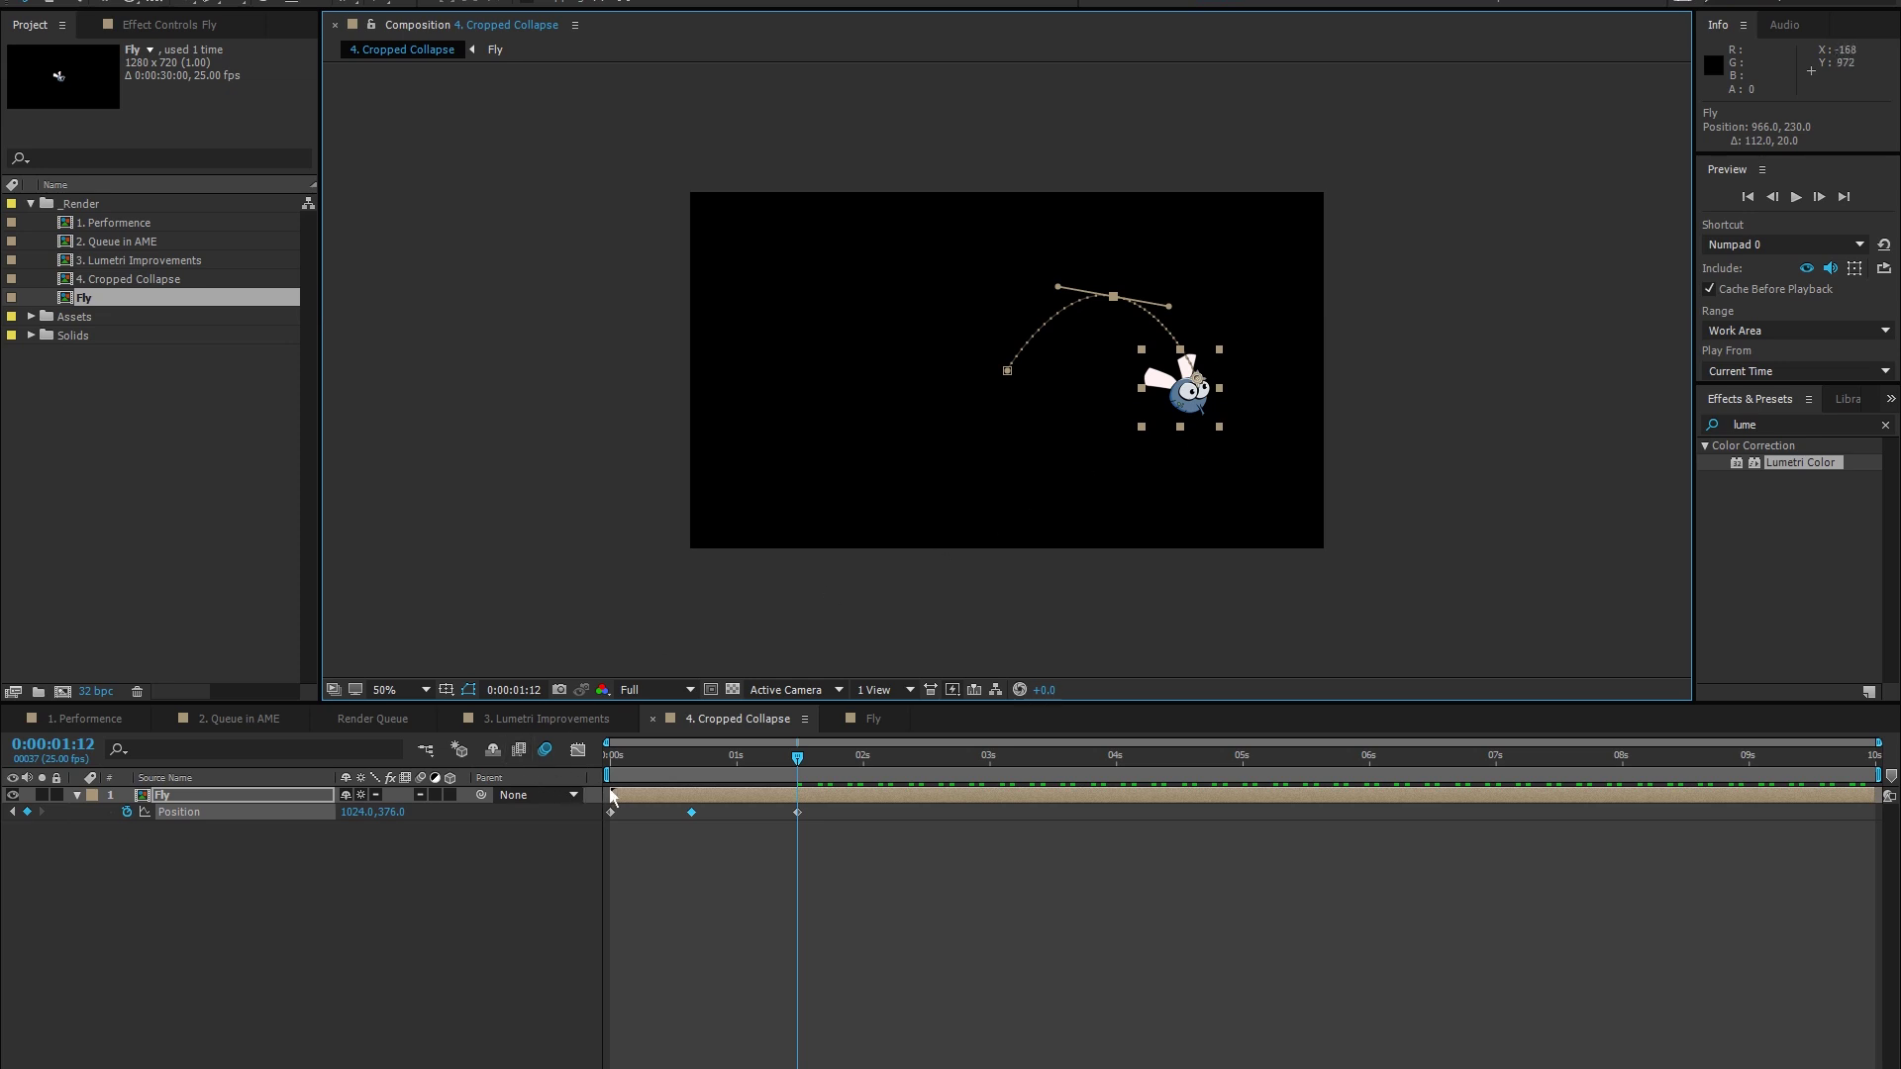
click(360, 795)
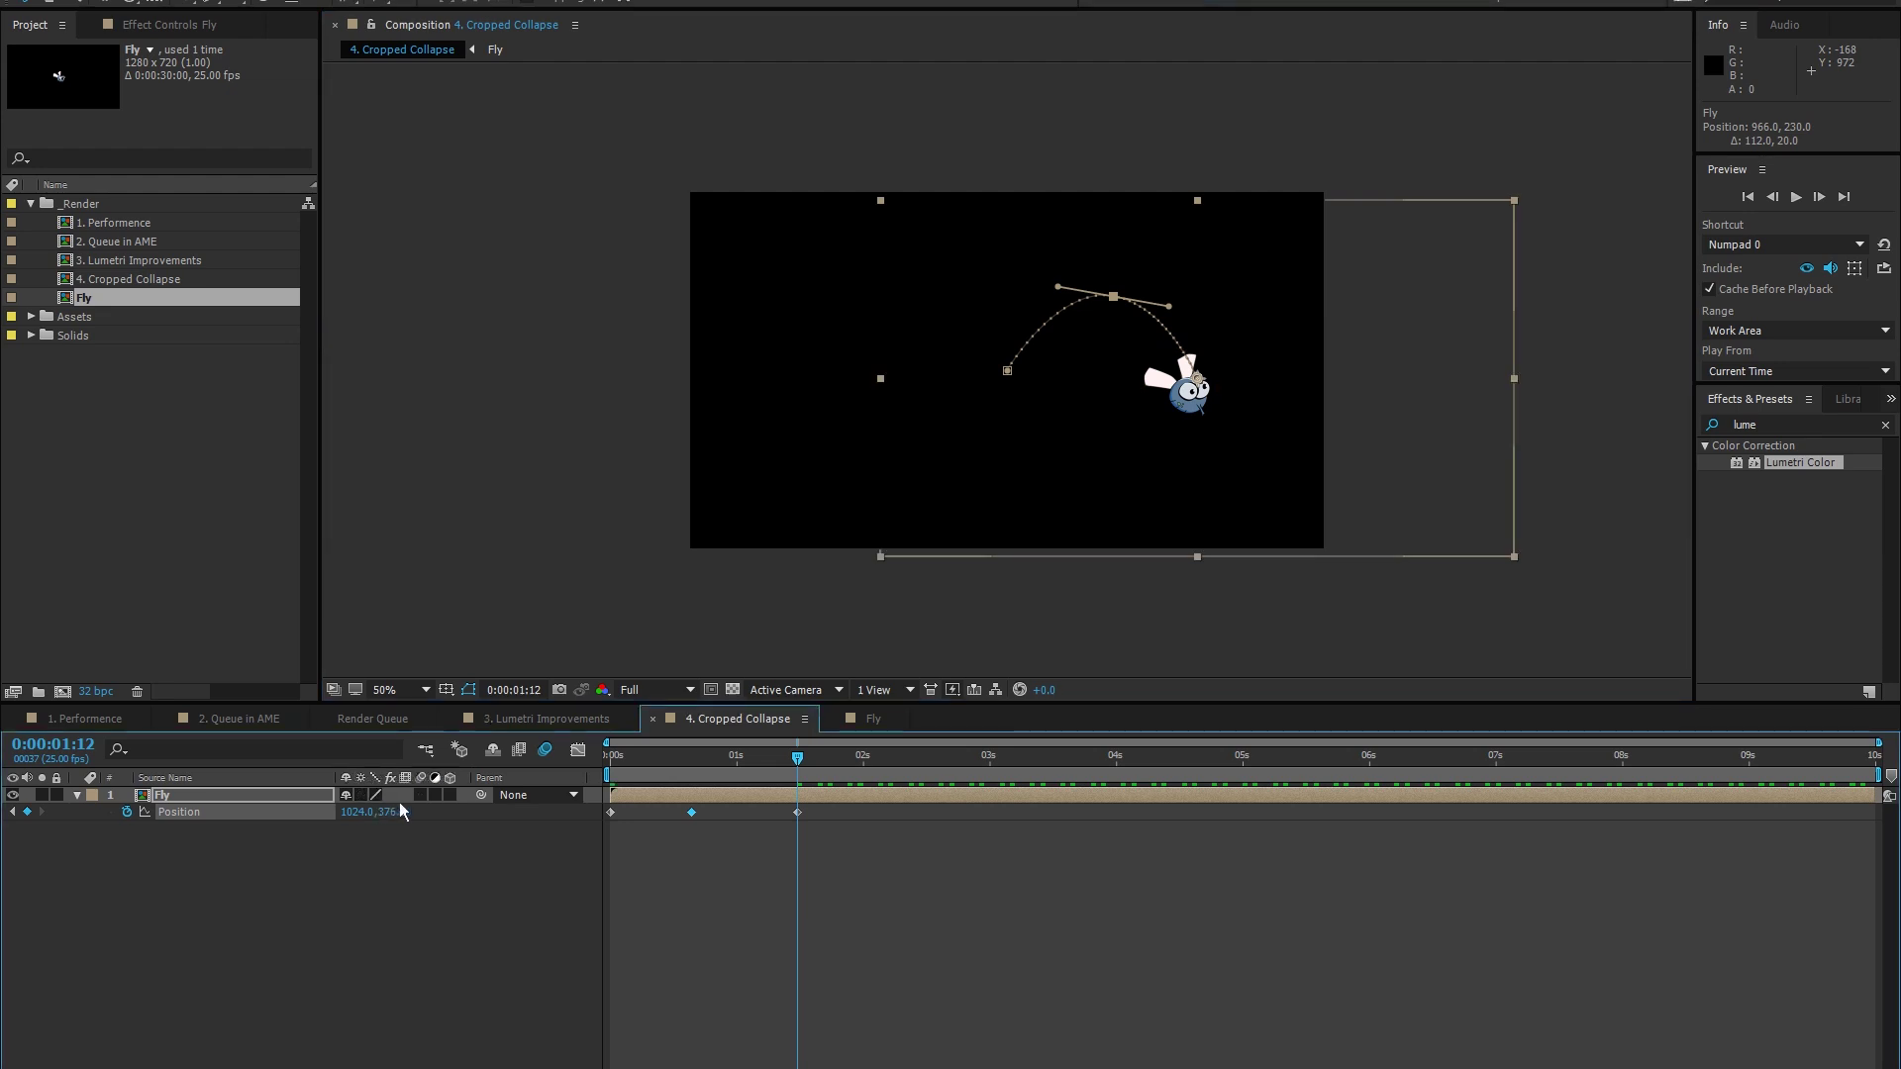
mouse_move(763, 759)
mouse_down()
mouse_move(668, 760)
mouse_move(770, 763)
mouse_up()
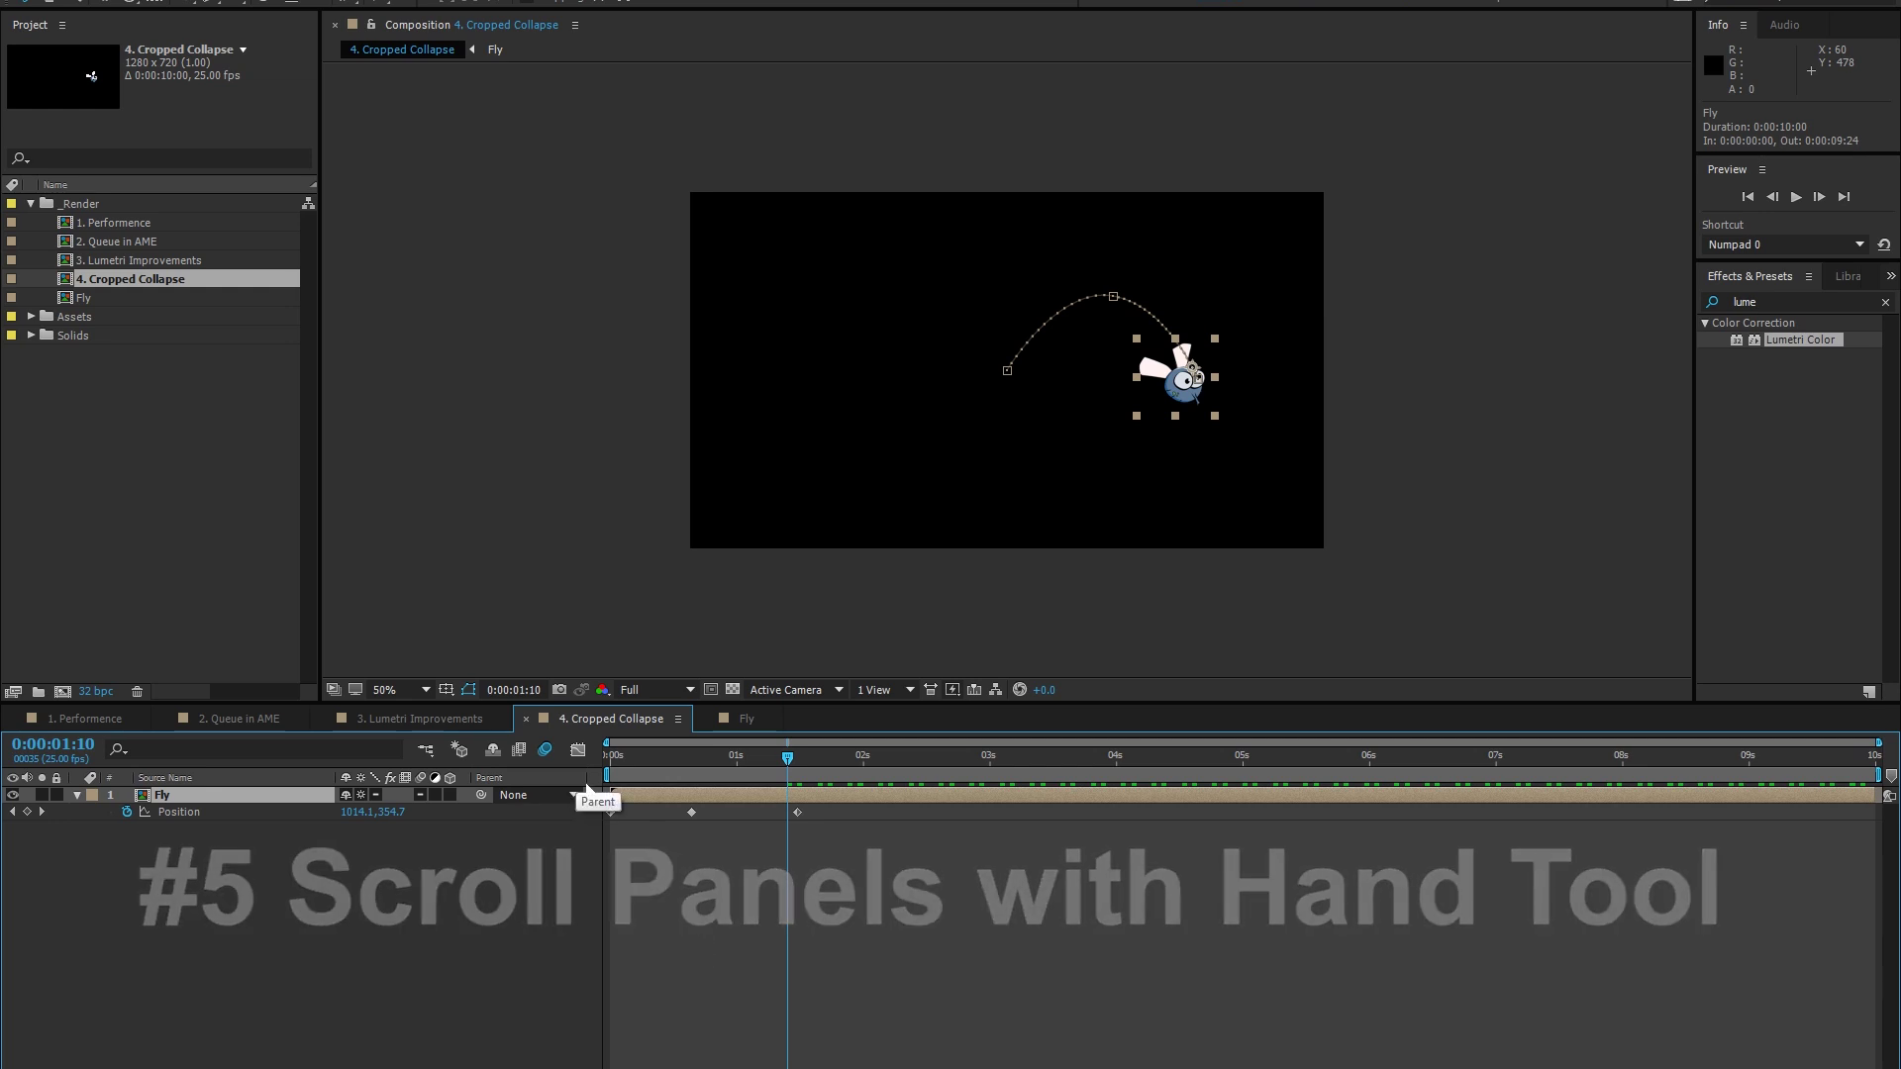
Duplicate the five compositions in the project
click(115, 317)
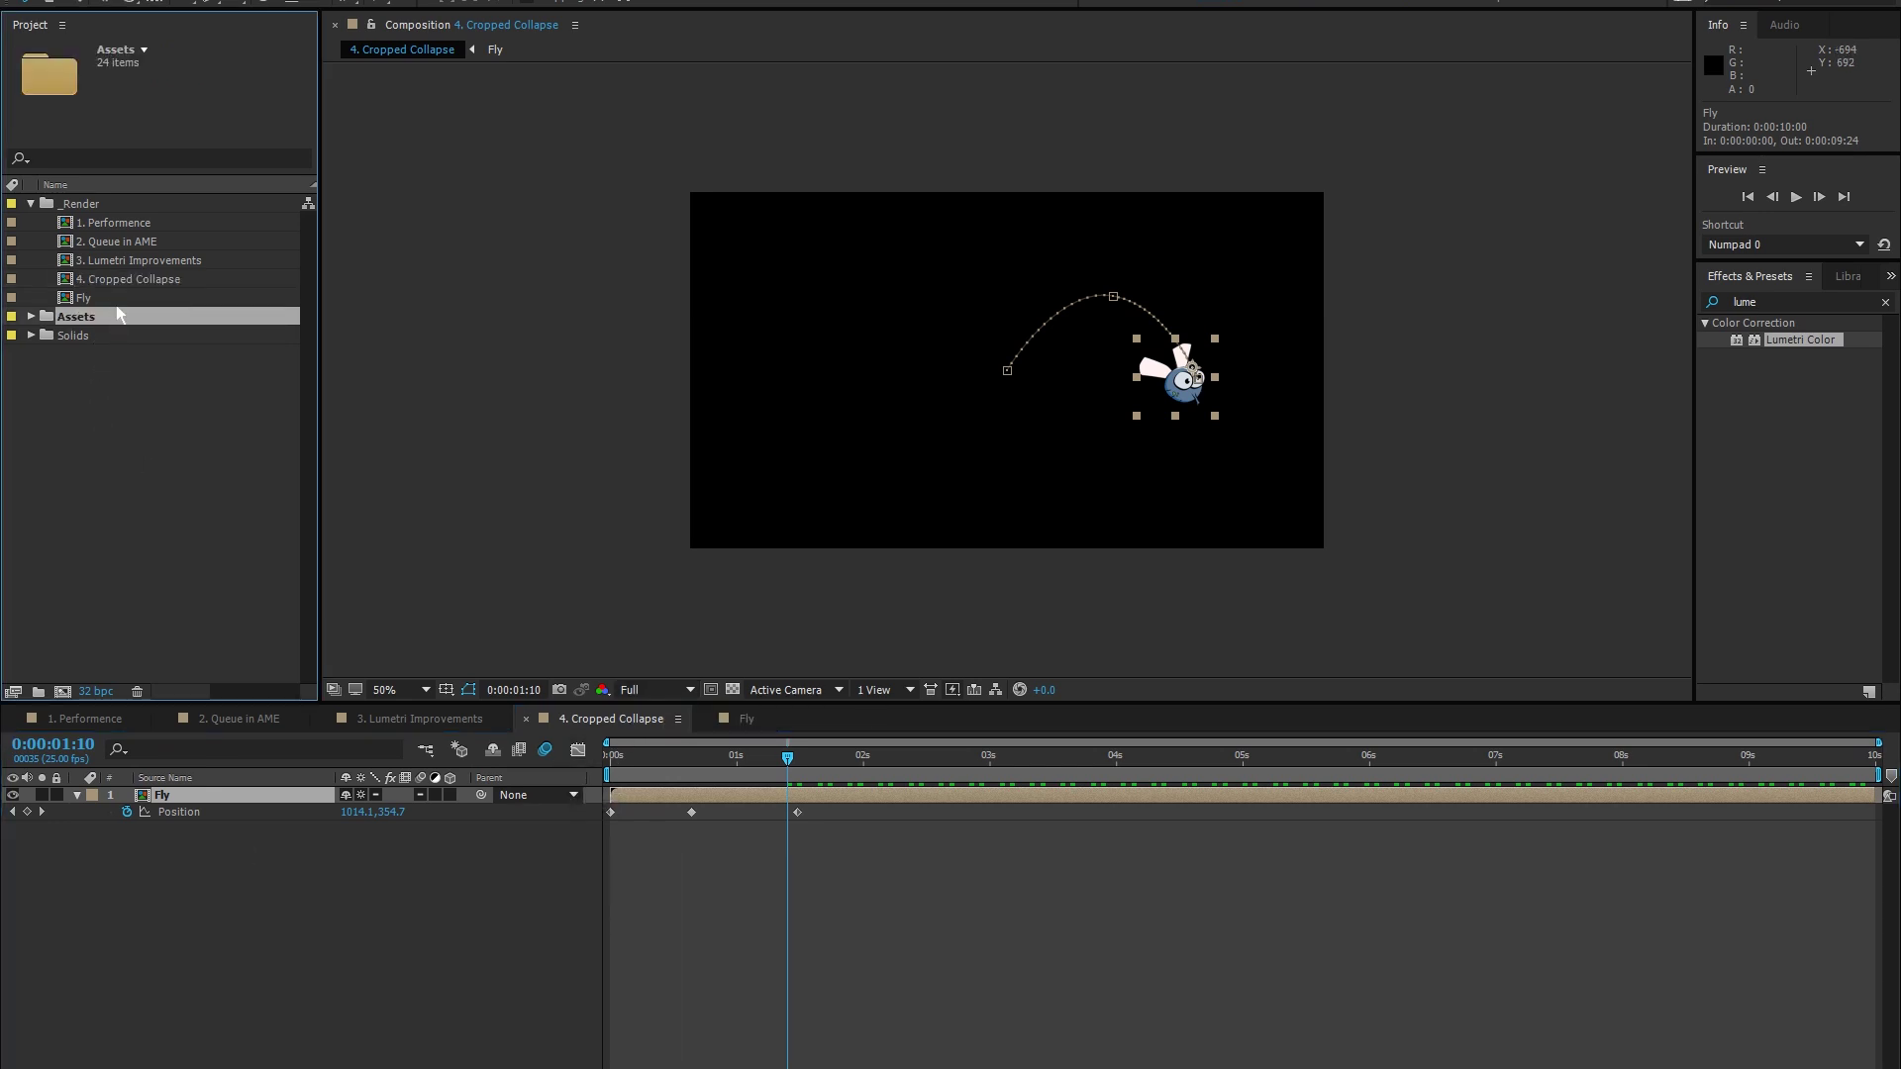
click(116, 301)
shift+click(127, 232)
key(ctrl+d)
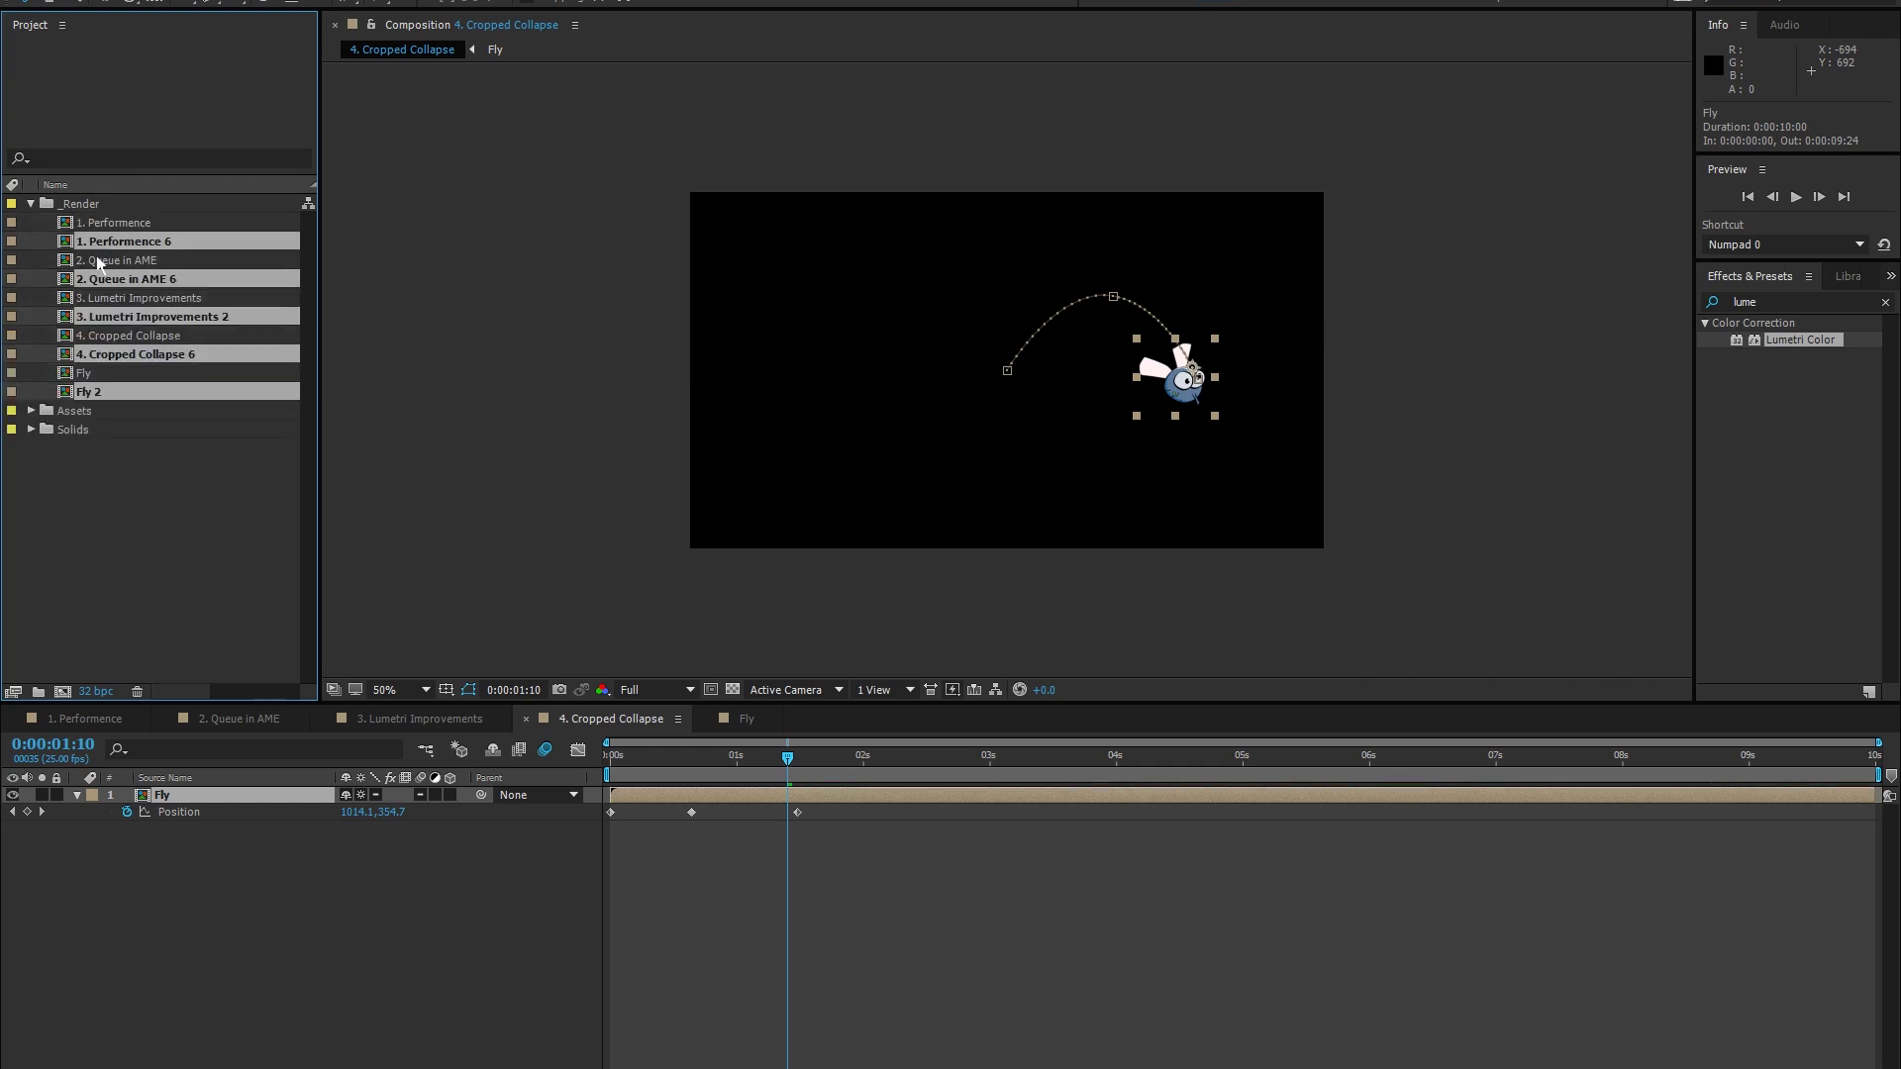
Duplicate all ten compositions, then select every comp from 1. Performence to Fly 3
click(119, 222)
shift+click(123, 394)
key(ctrl+d)
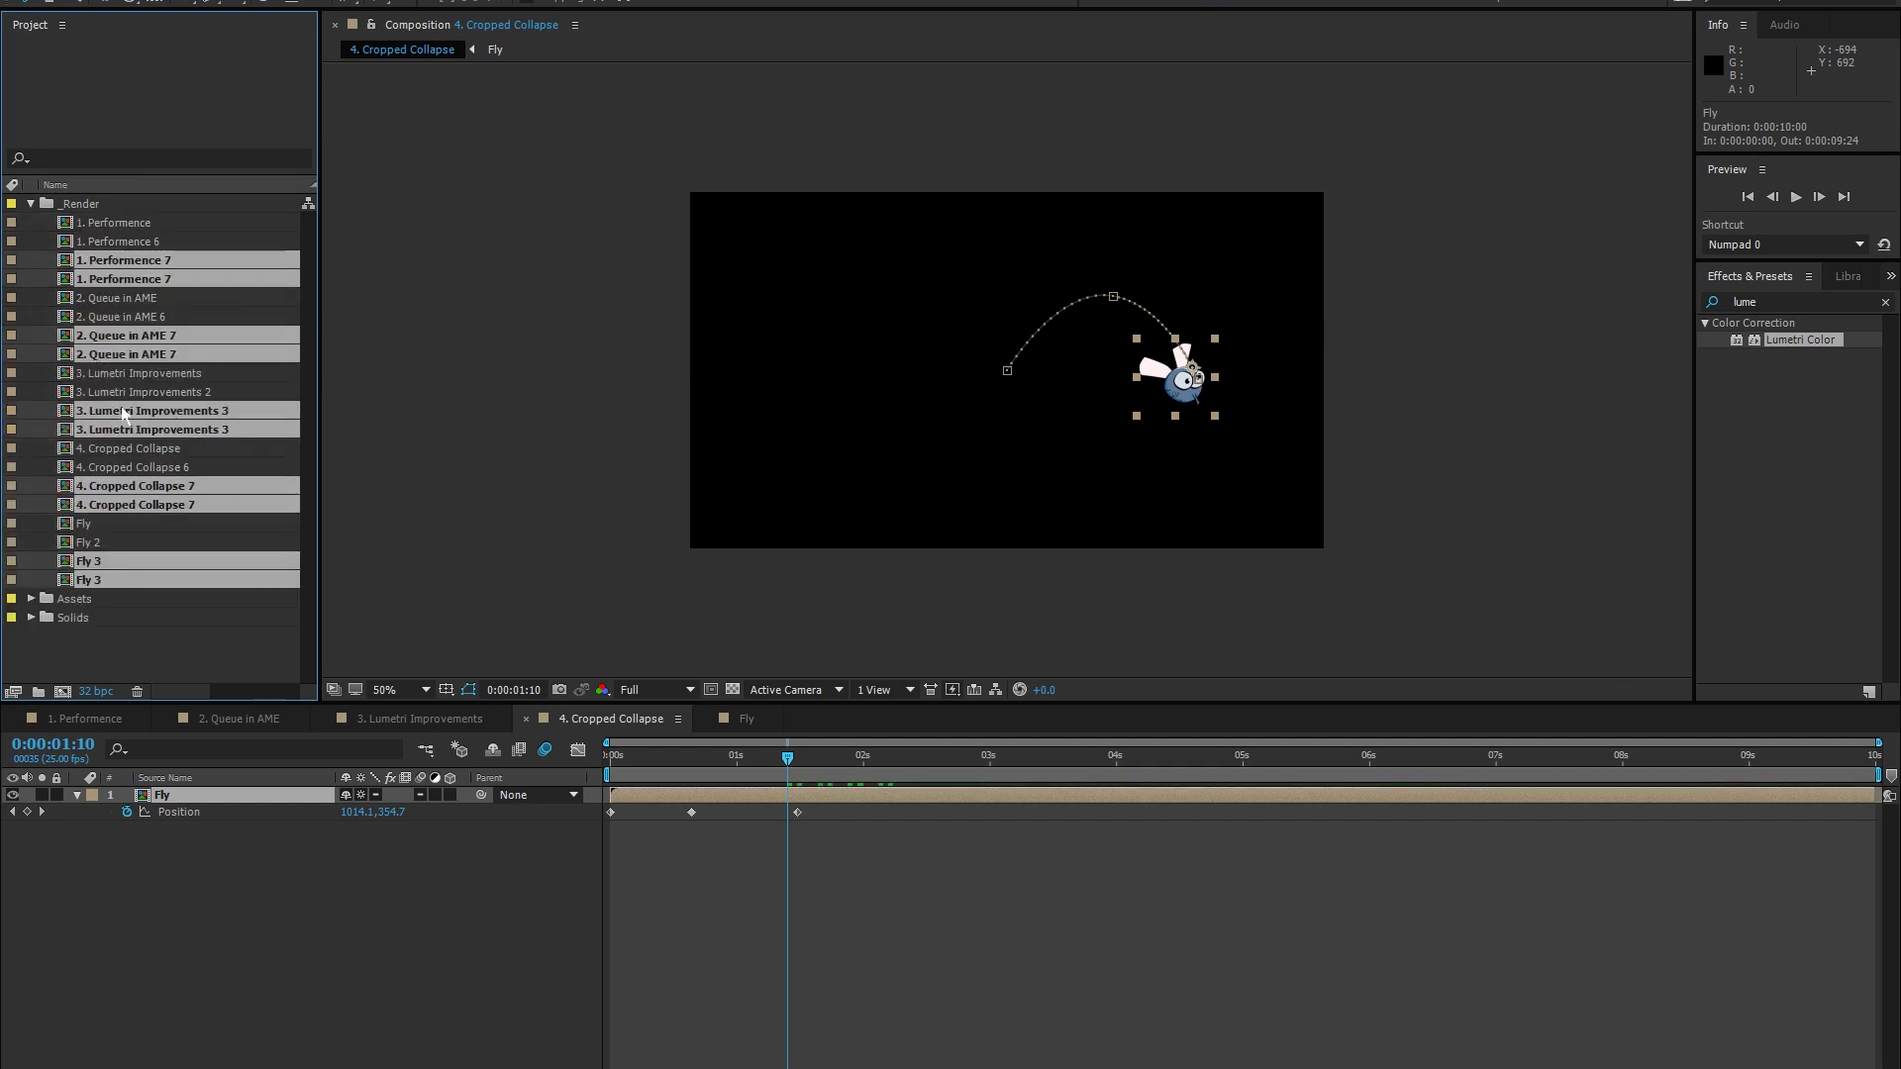
click(133, 239)
shift+click(114, 584)
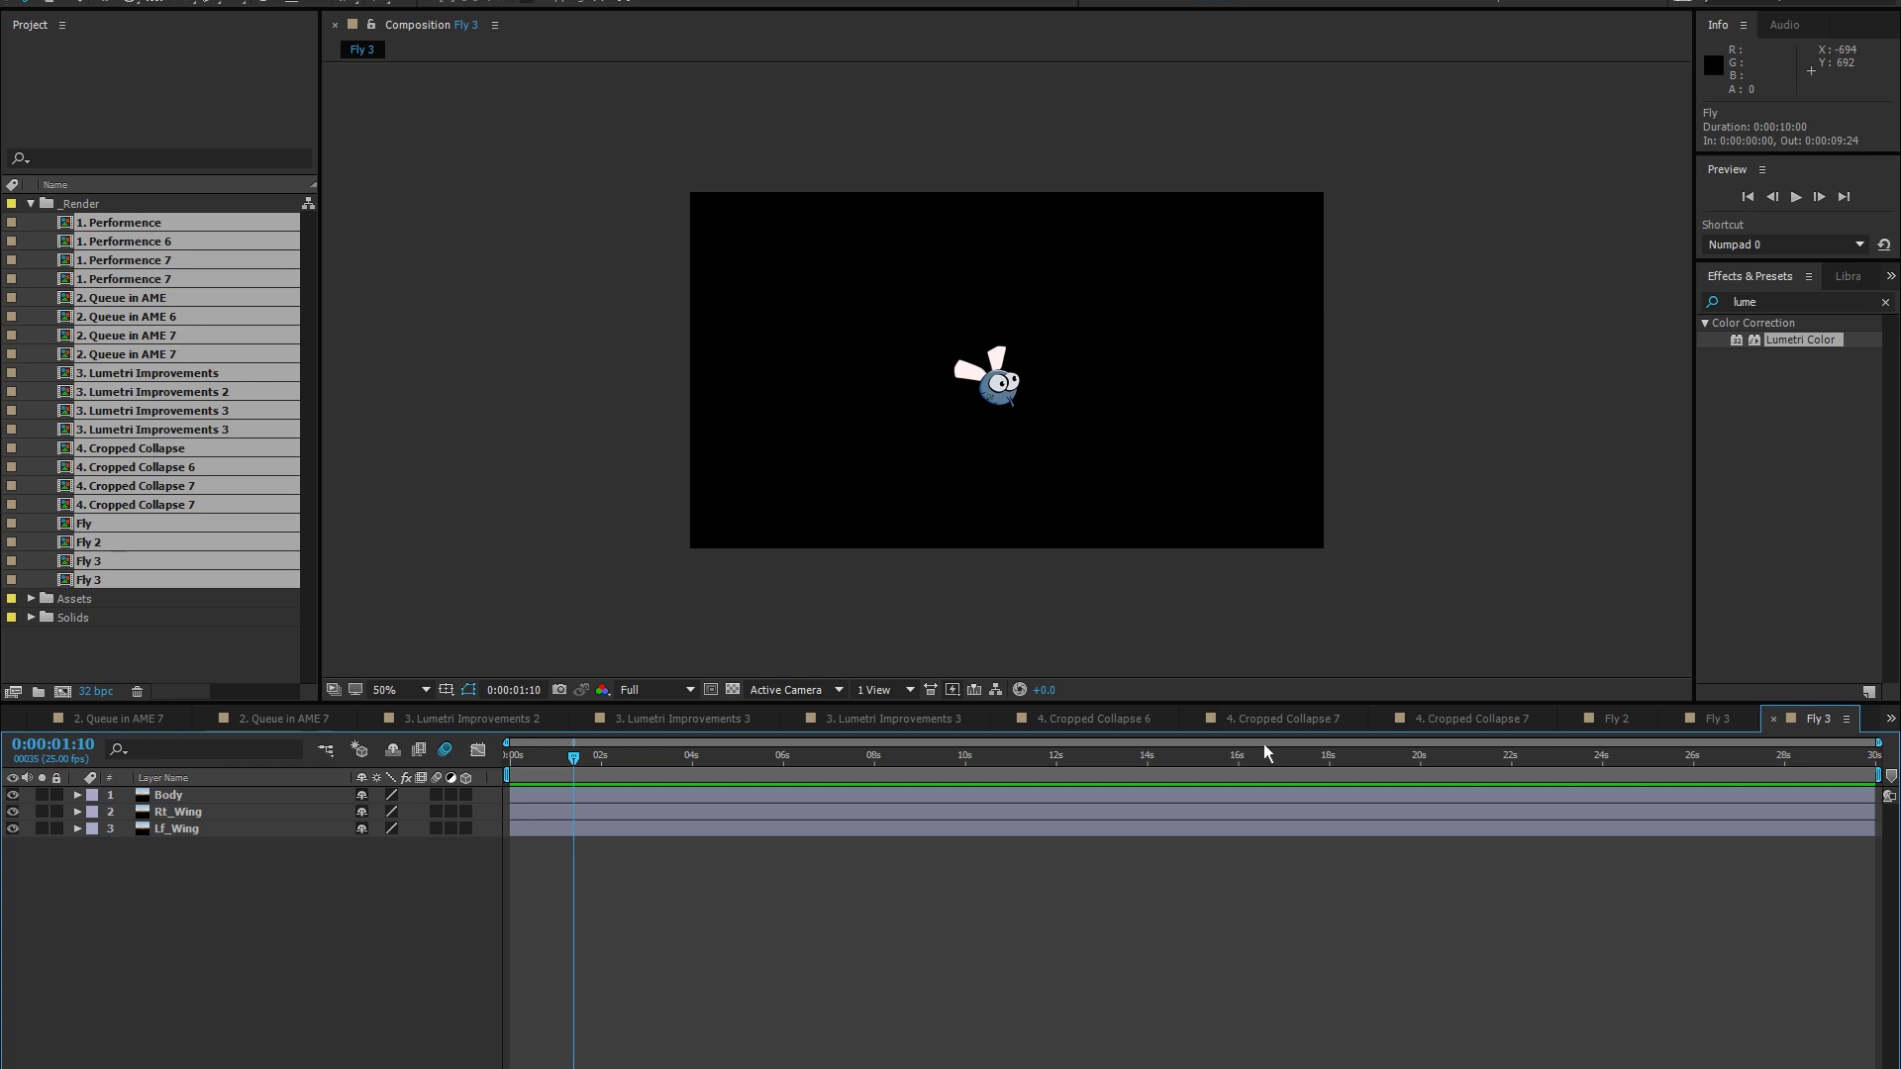
scroll(1166, 730, up, 6)
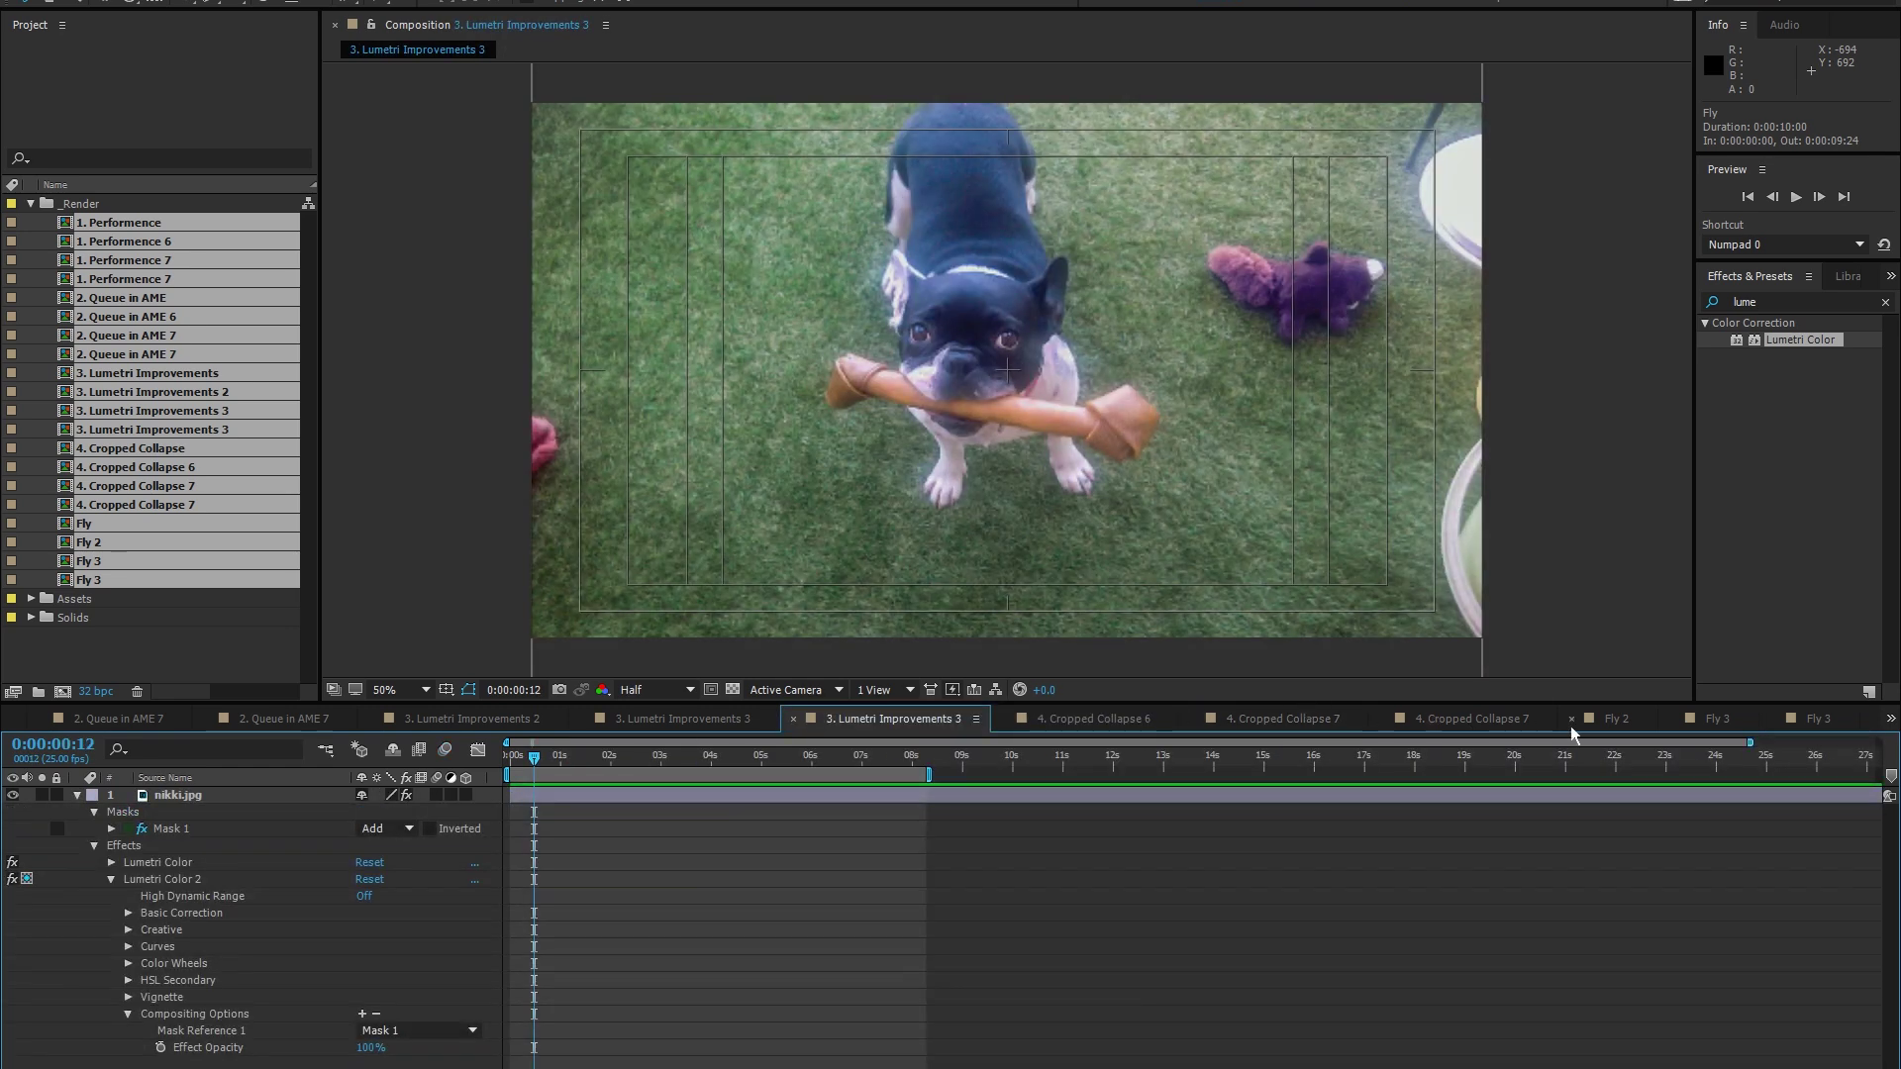
scroll(1813, 745, down, 6)
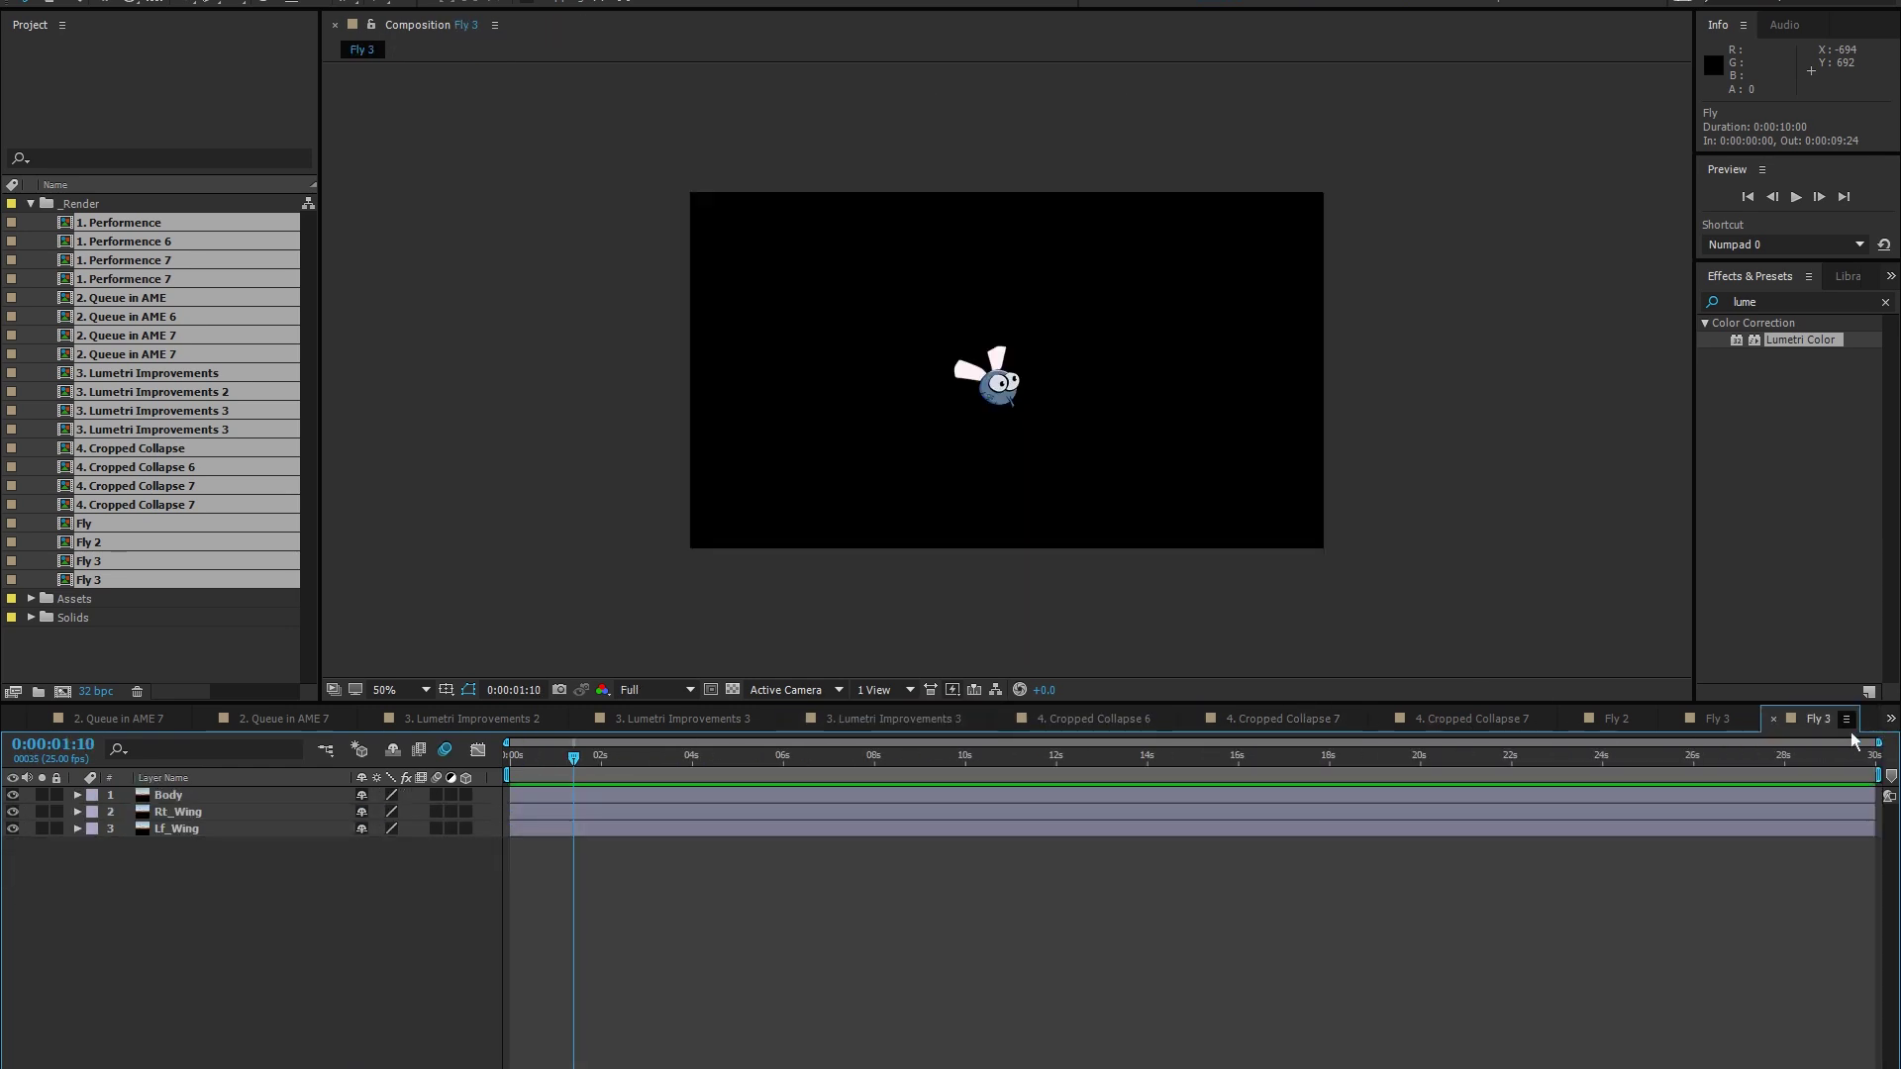
click(1889, 719)
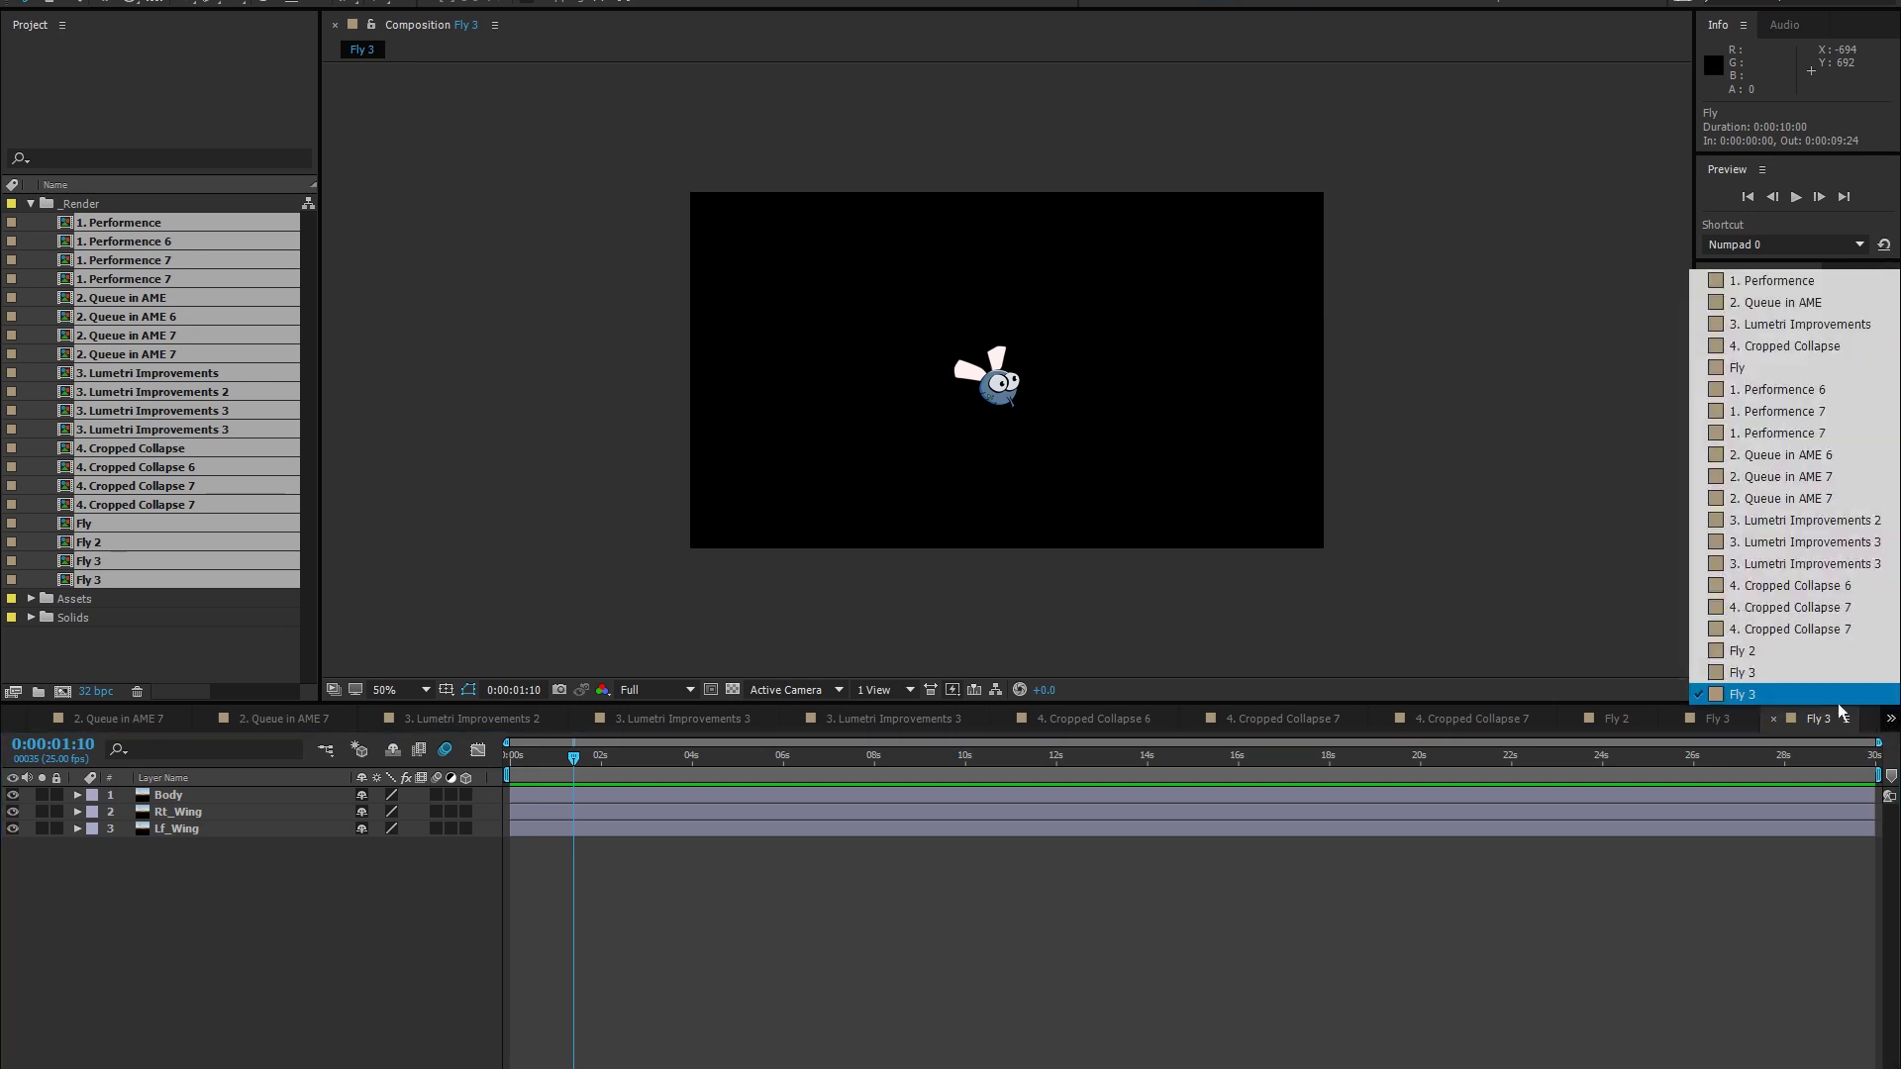
click(1319, 749)
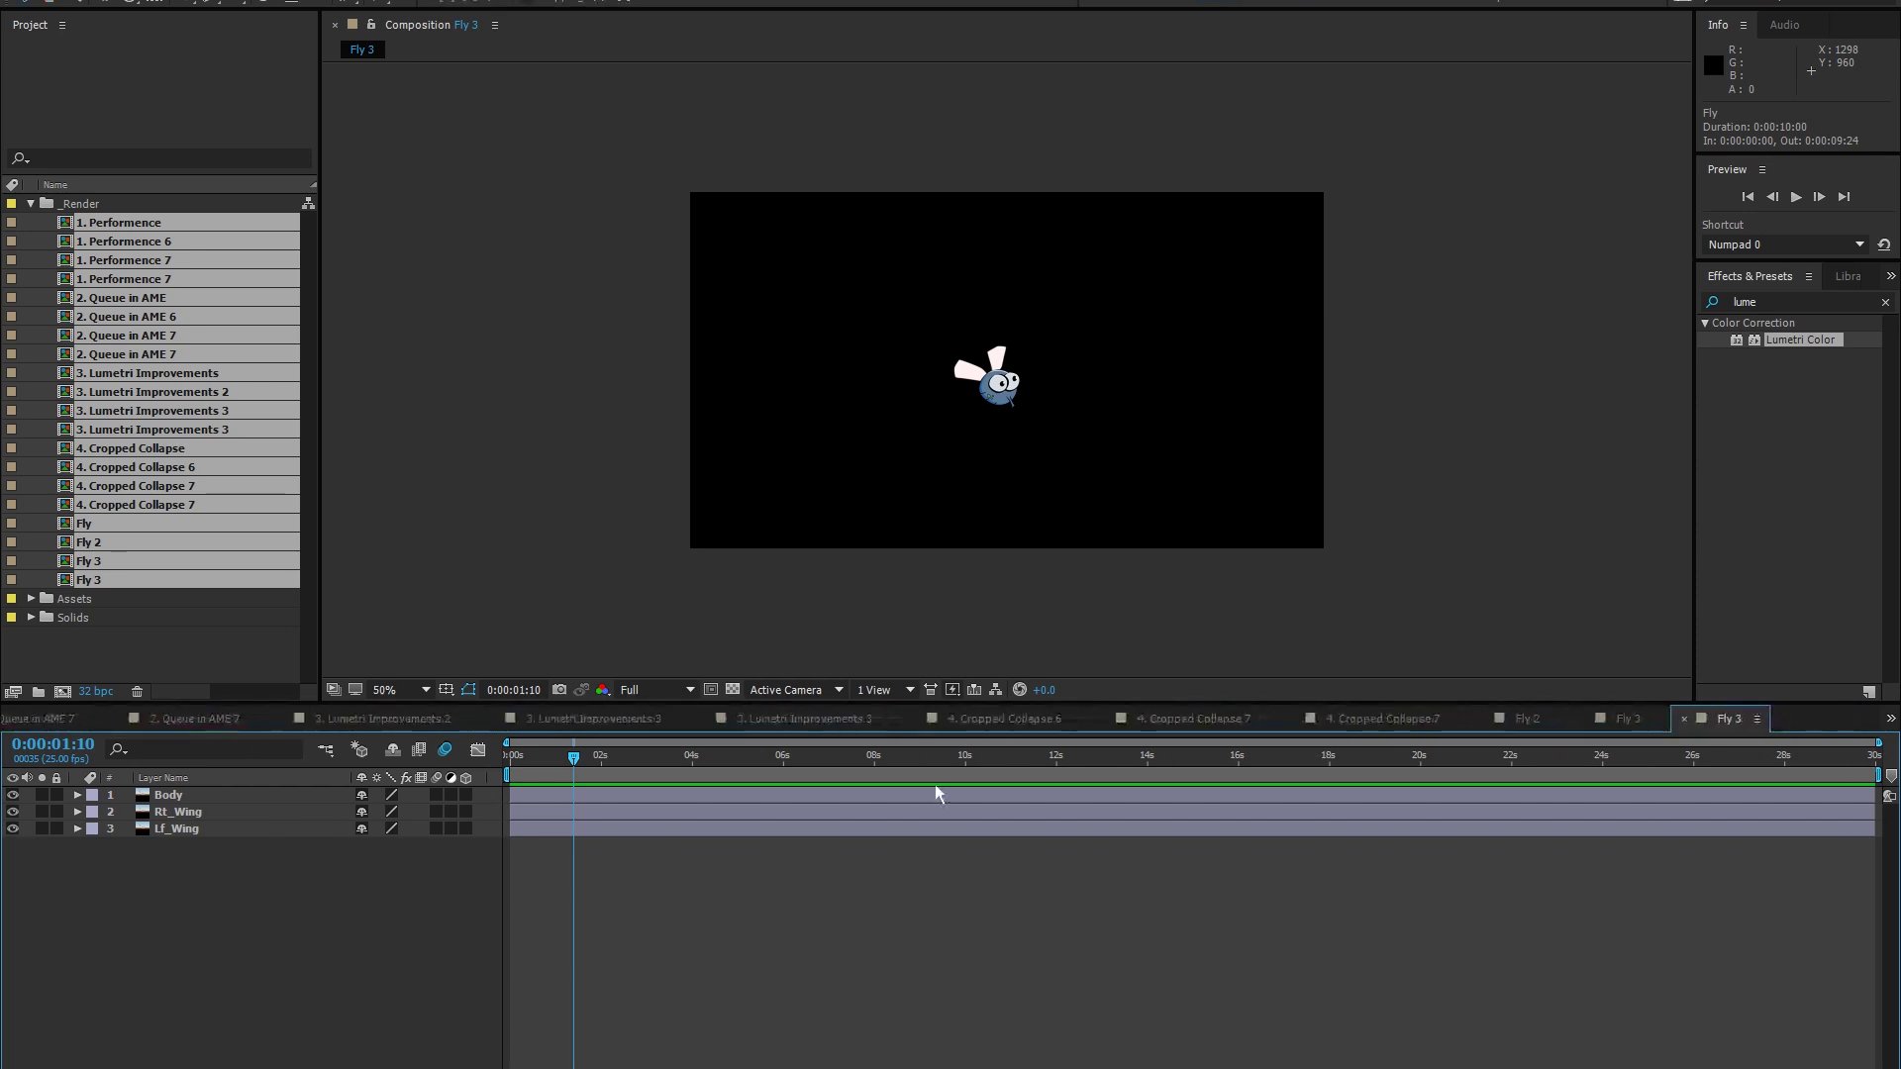
scroll(901, 735, up, 5)
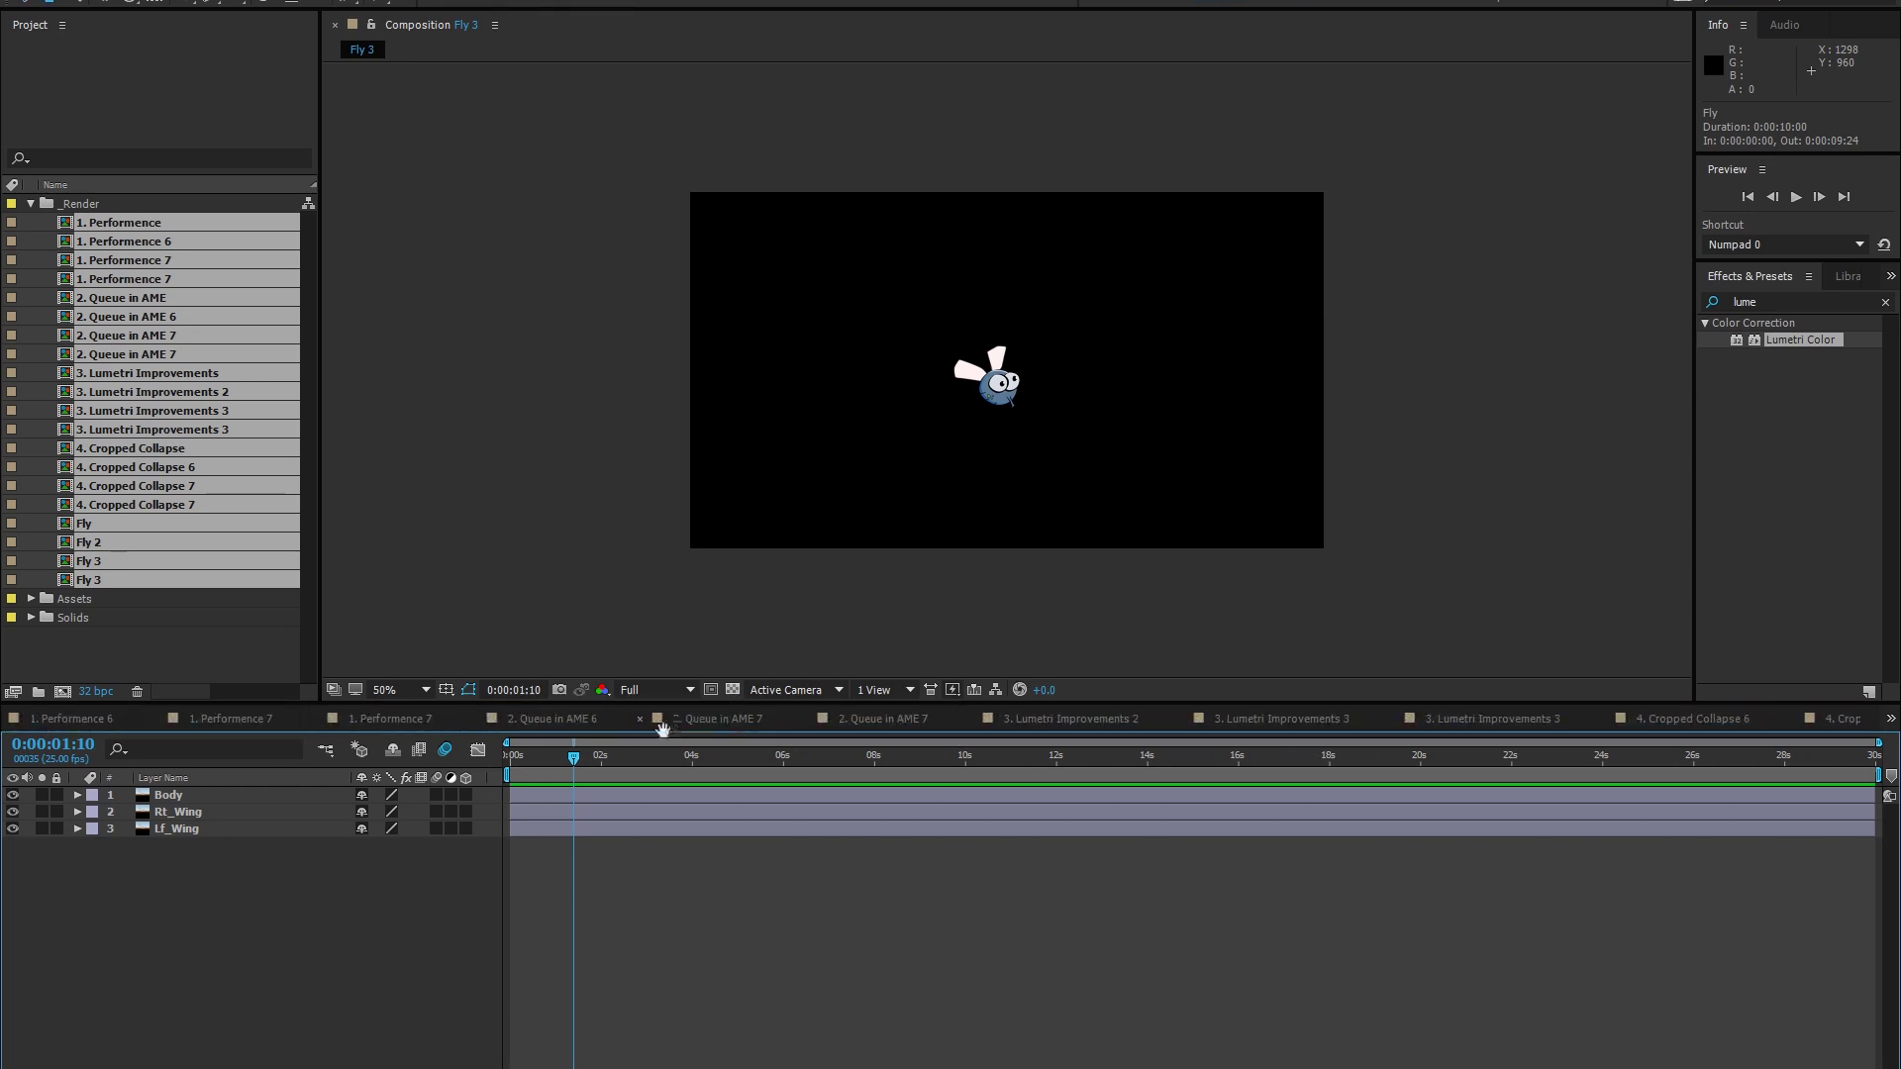
scroll(662, 728, up, 6)
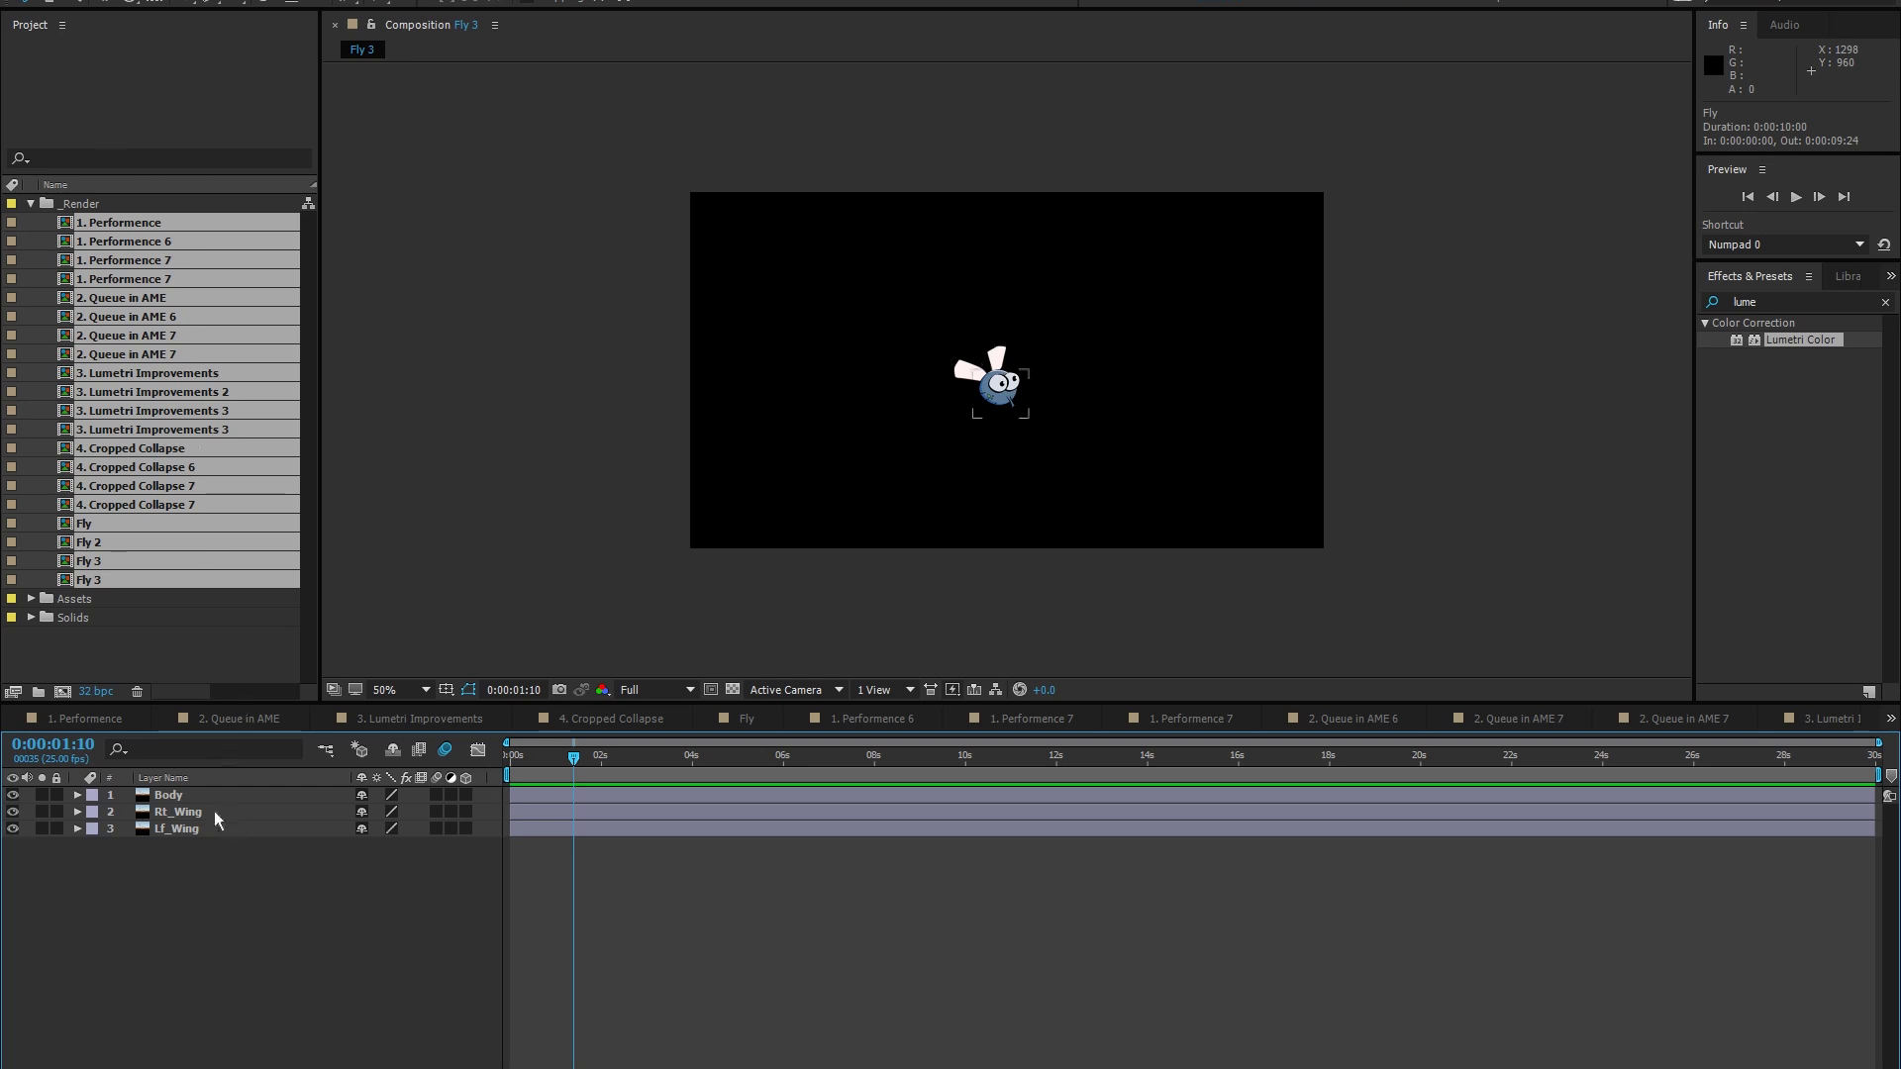
scroll(629, 727, down, 5)
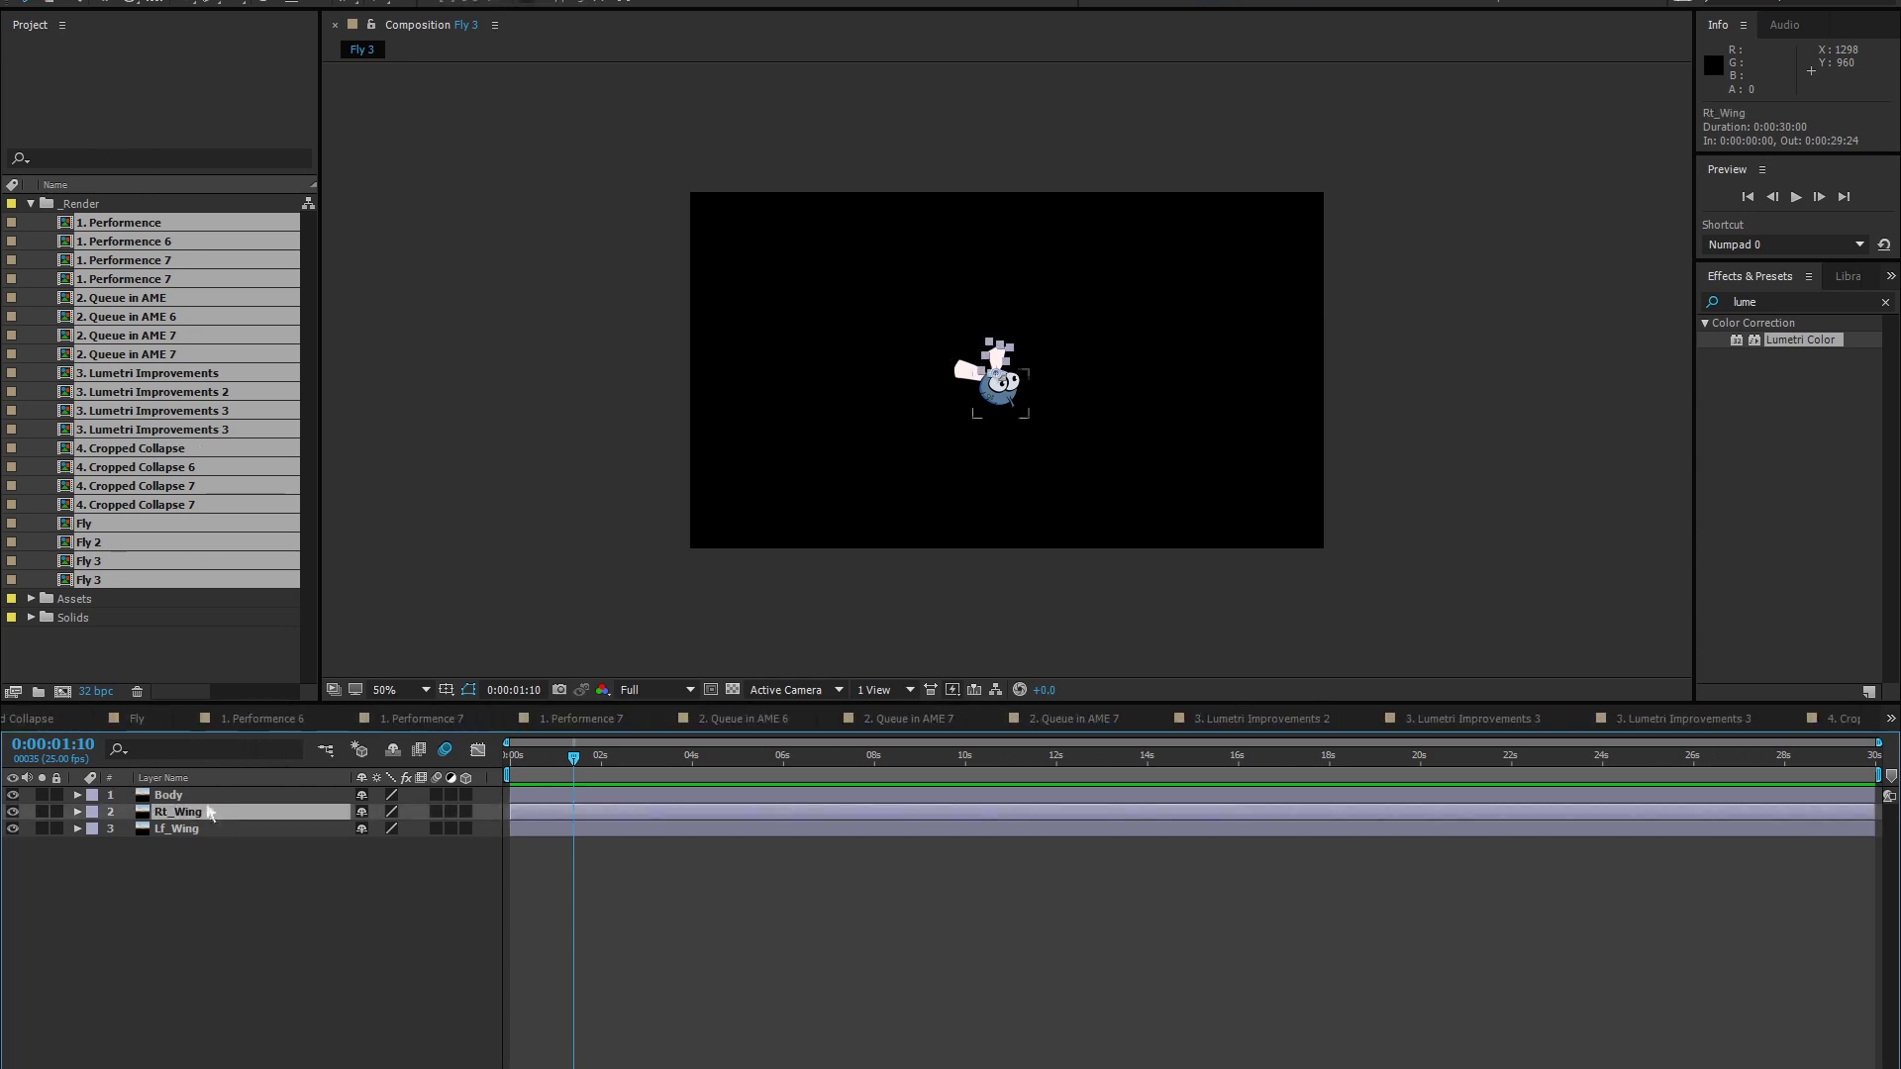
Apply Lumetri Color to the Body layer and dock Effect Controls beside the Project panel
click(302, 795)
double_click(1811, 344)
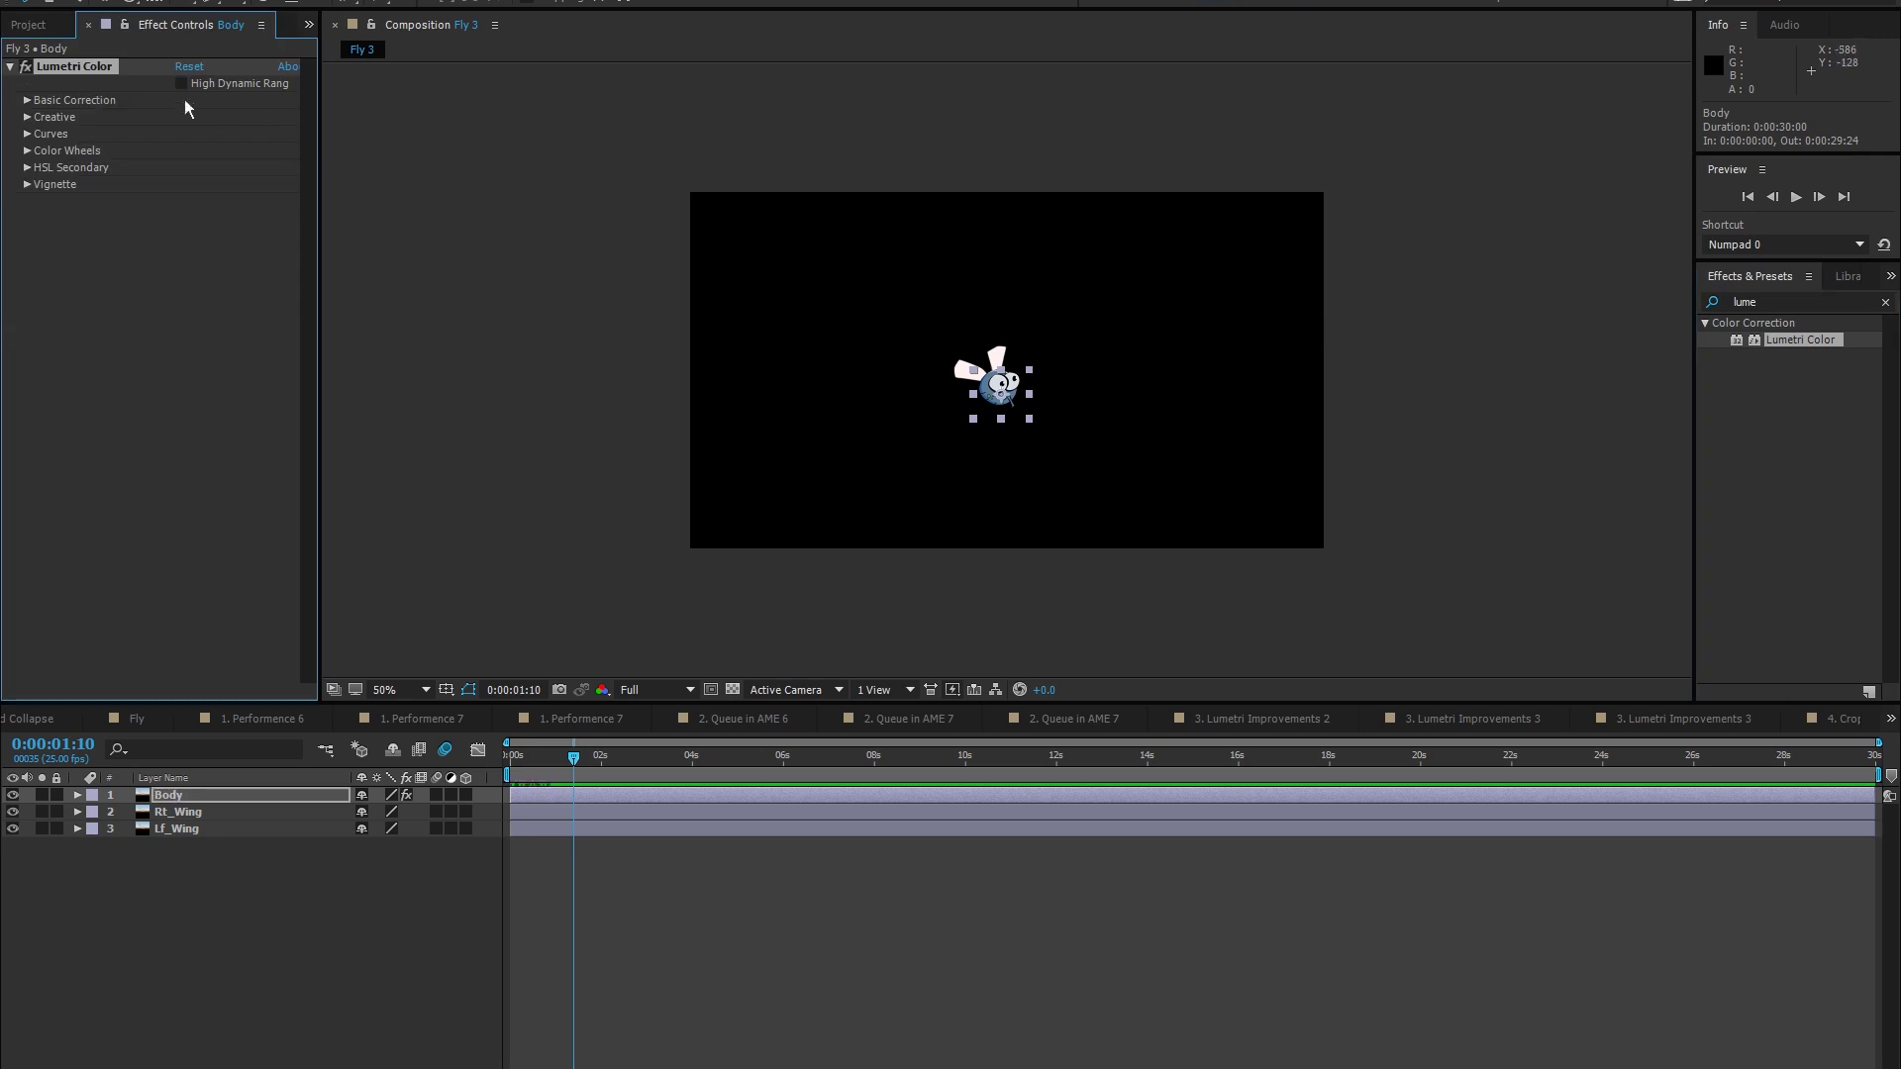
drag(146, 40, 220, 227)
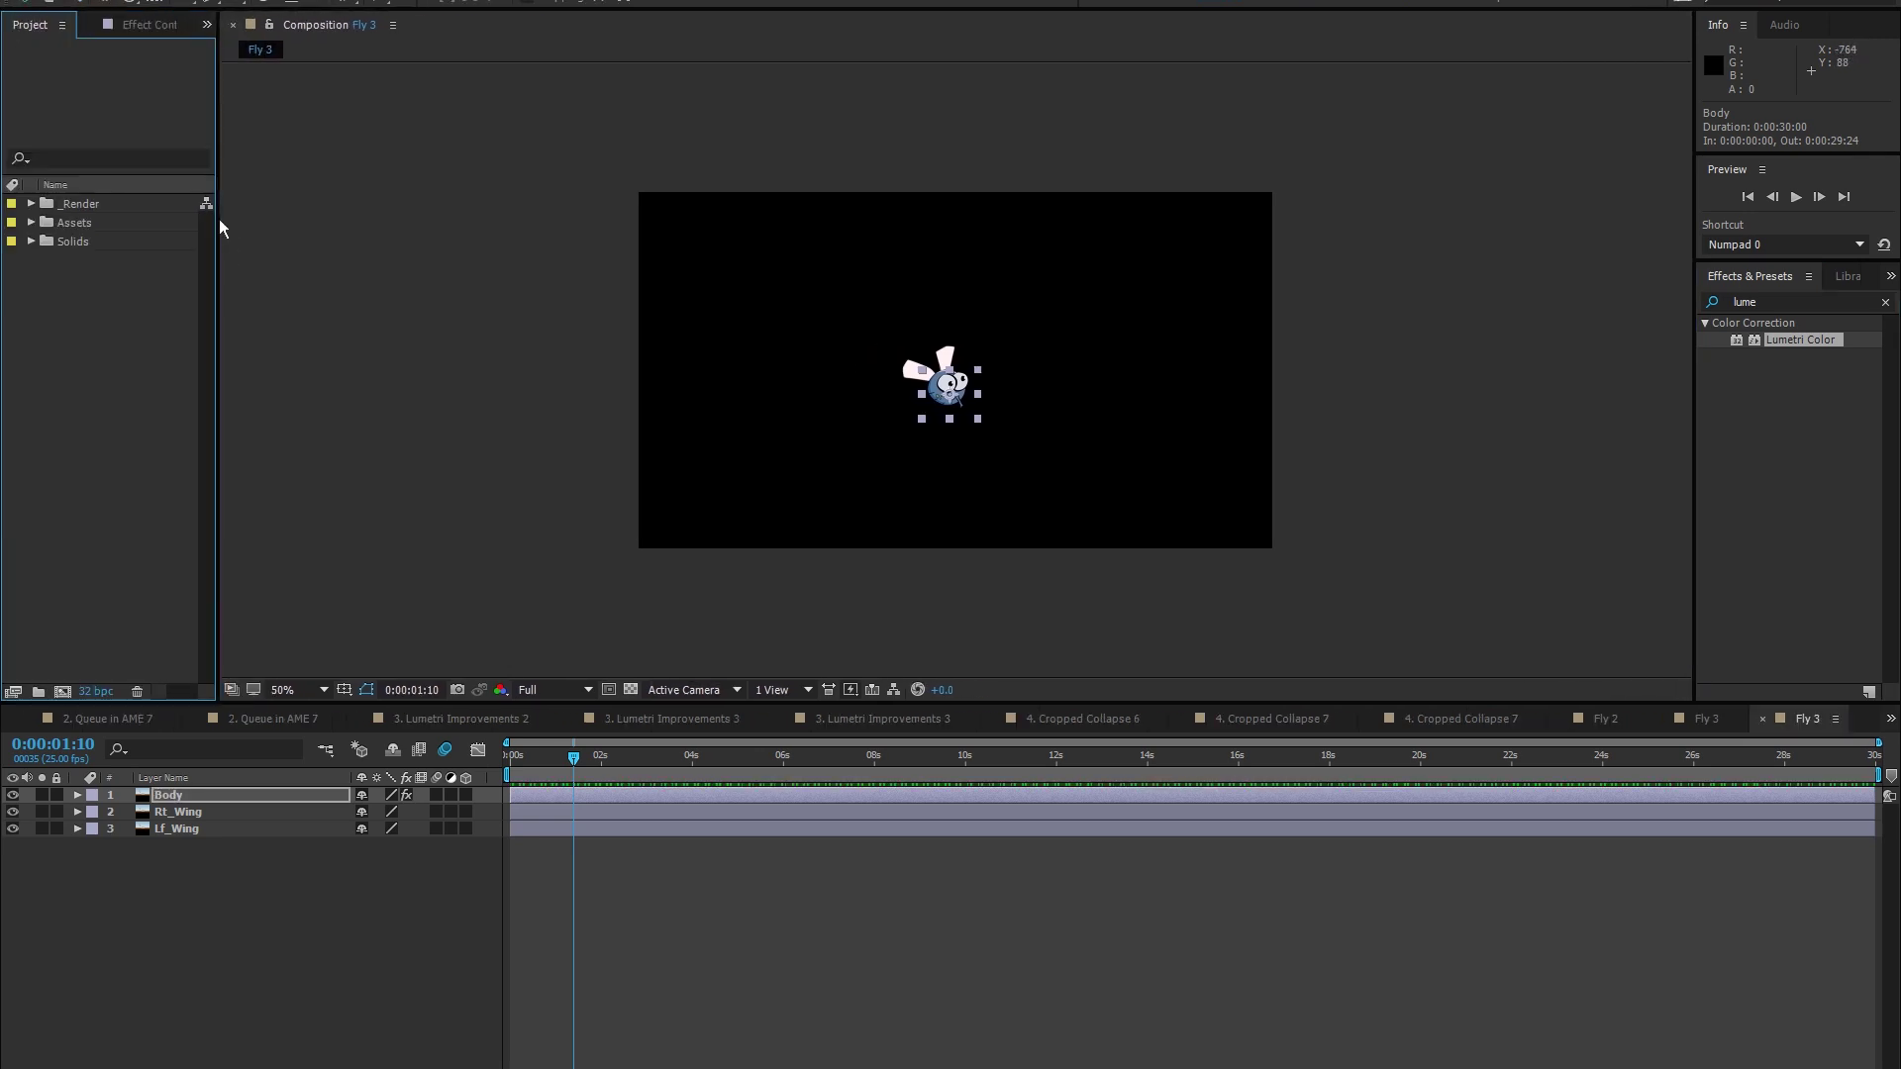
click(154, 26)
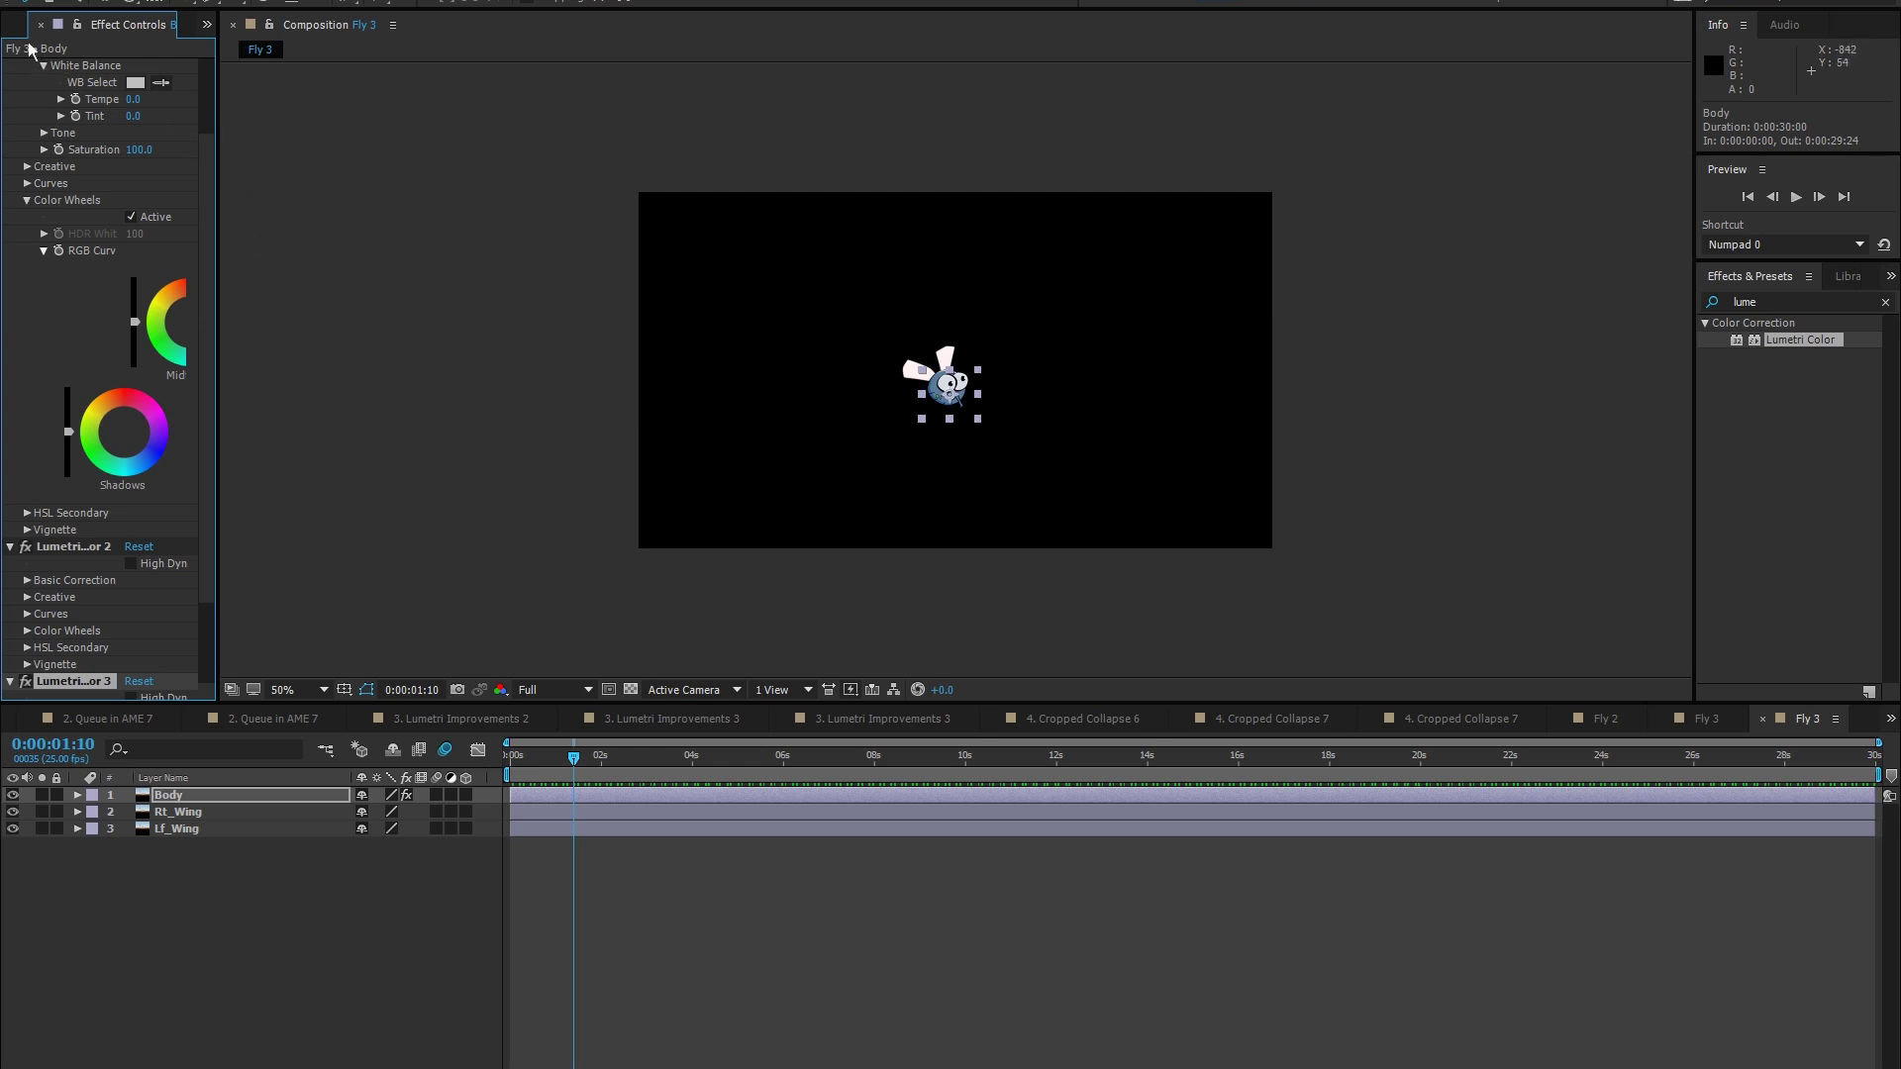
Narrow the Project panel so the composition viewer gets wider
key(ctrl+0)
drag(226, 259, 194, 228)
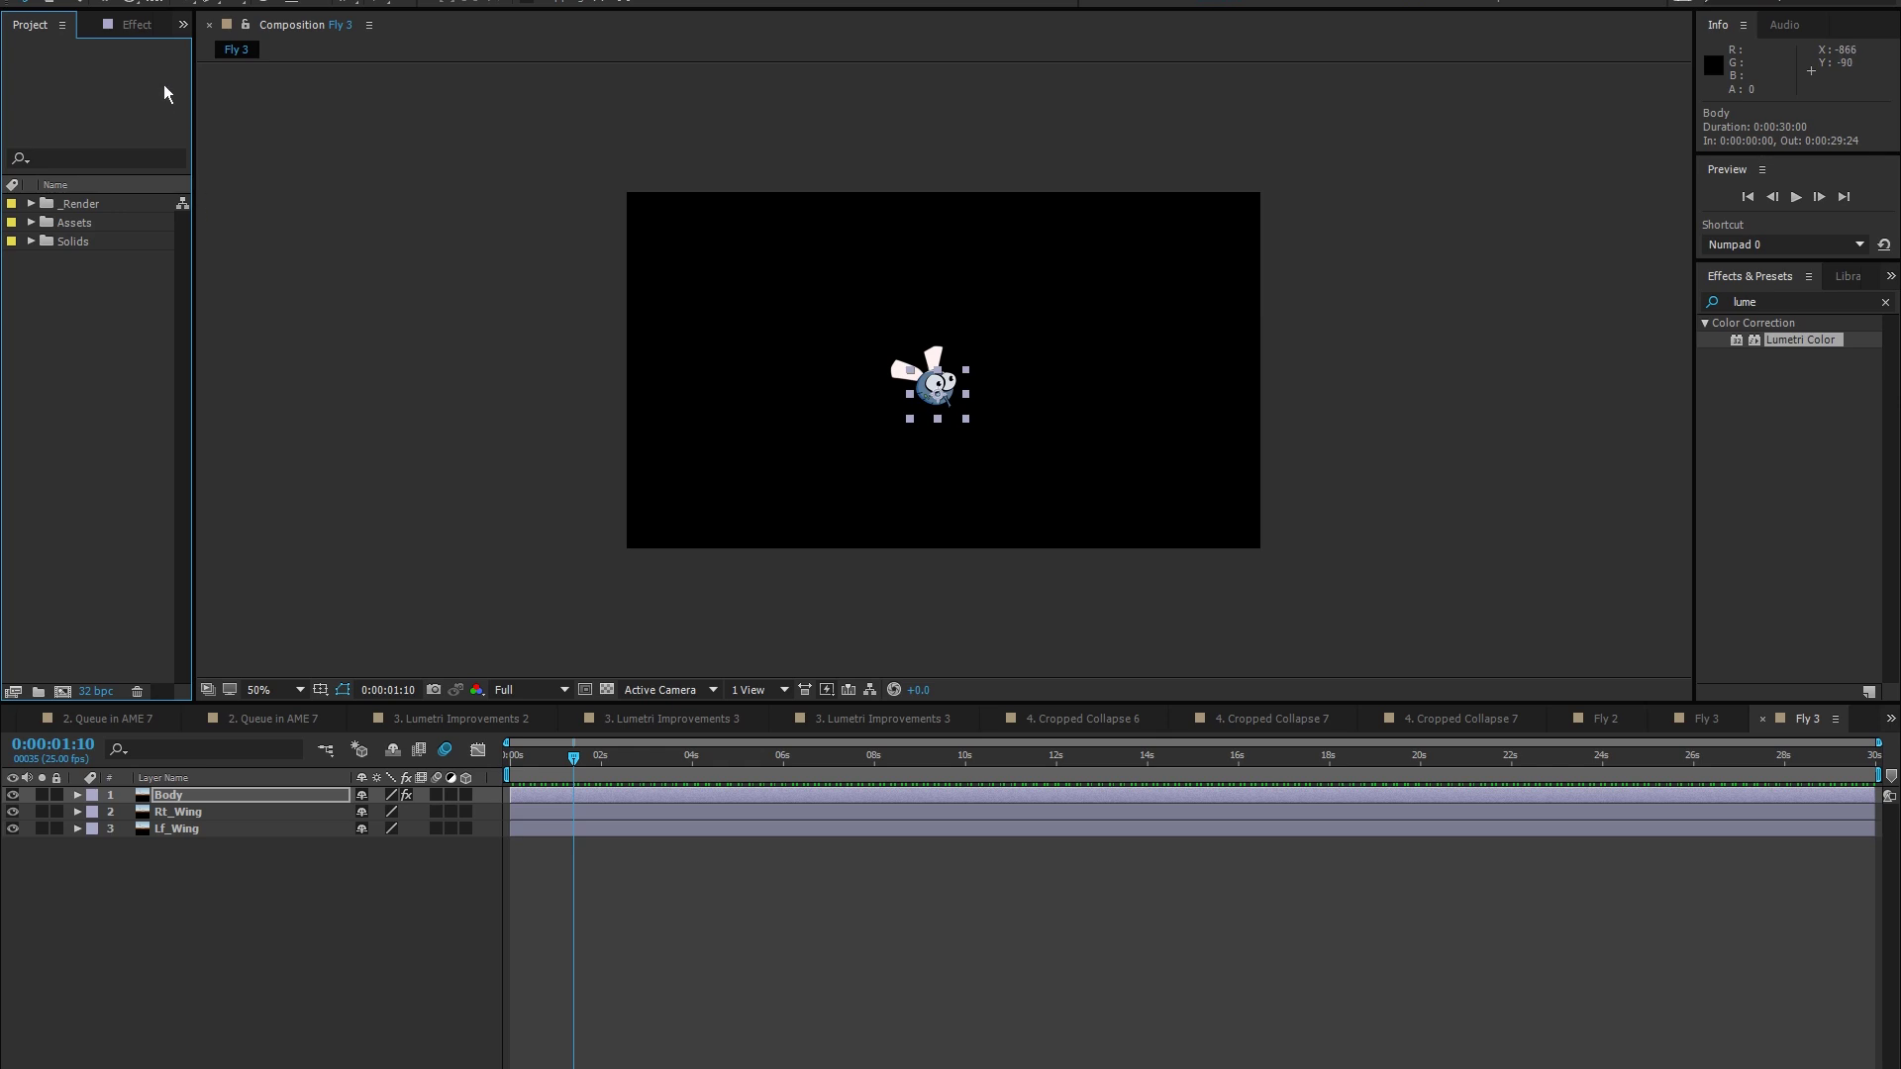
click(147, 25)
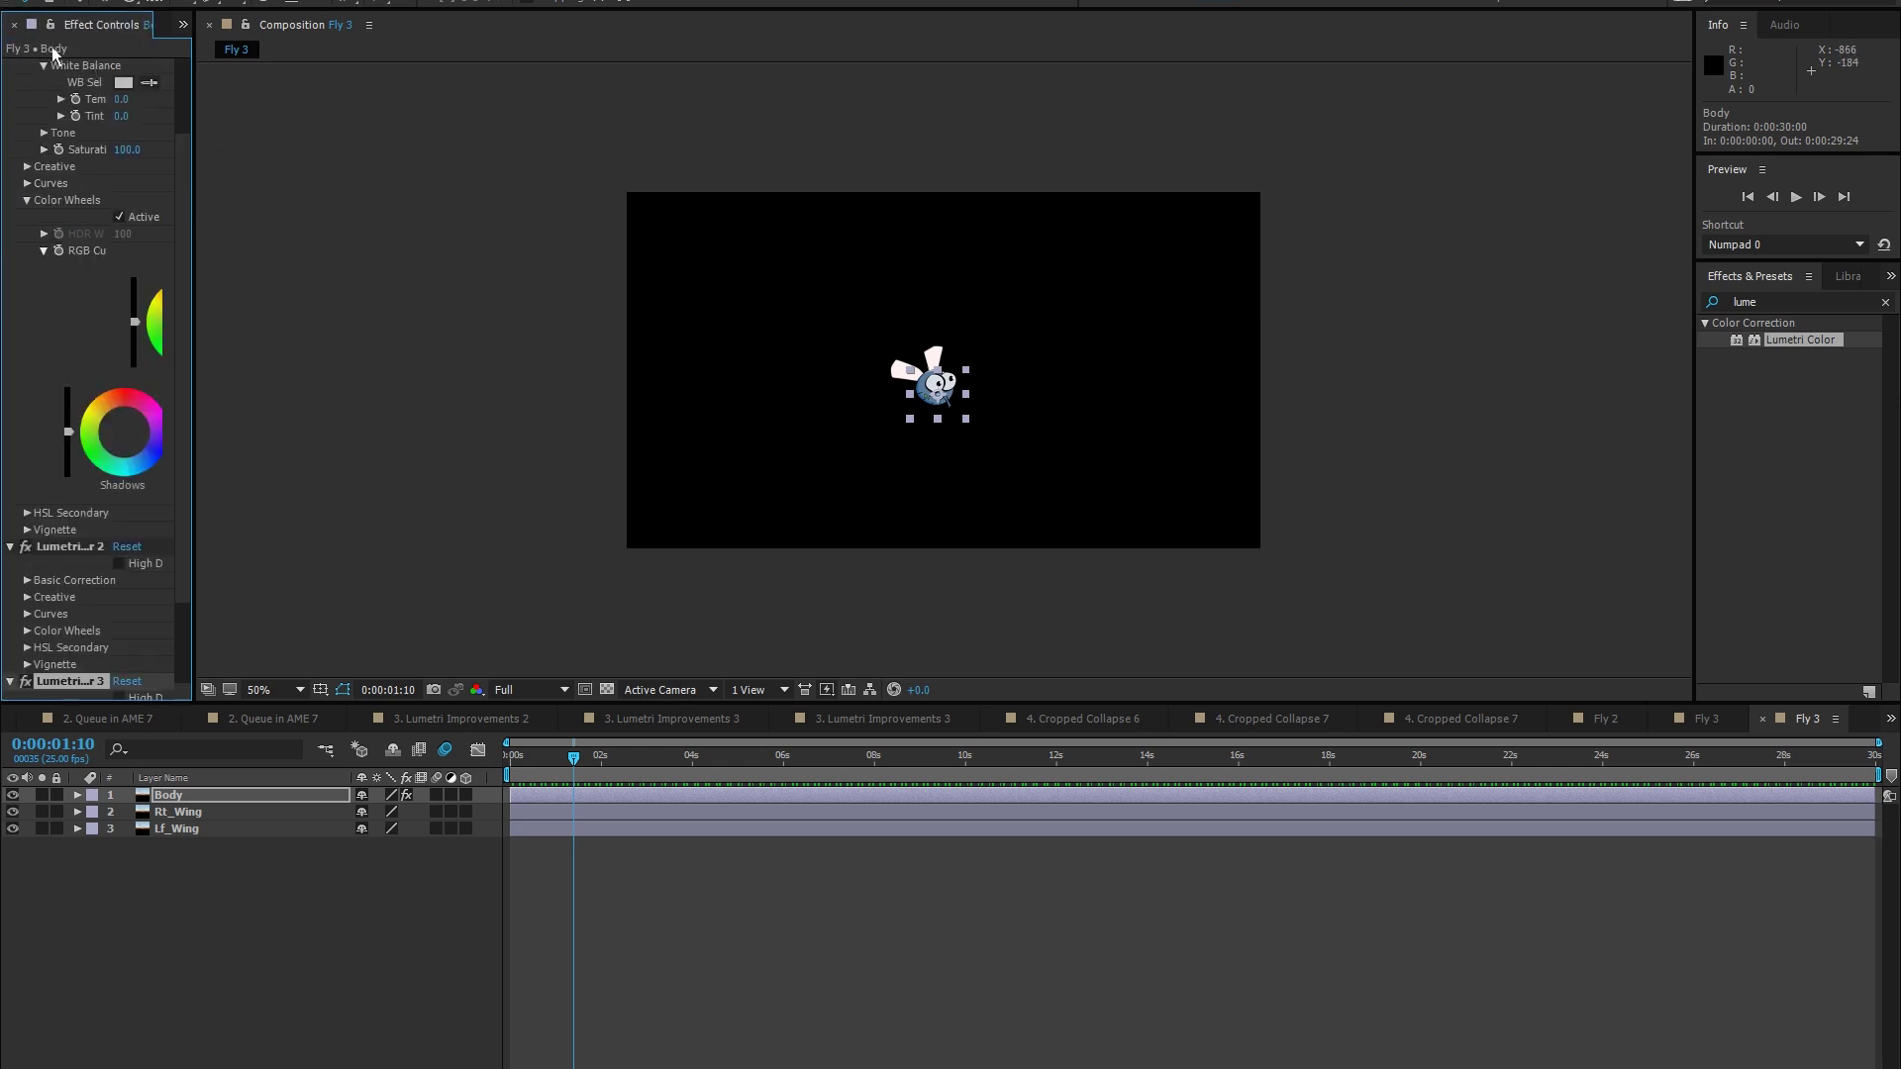
drag(76, 40, 243, 46)
Play the preview while switching between the Project list and the Lumetri Color controls
click(60, 26)
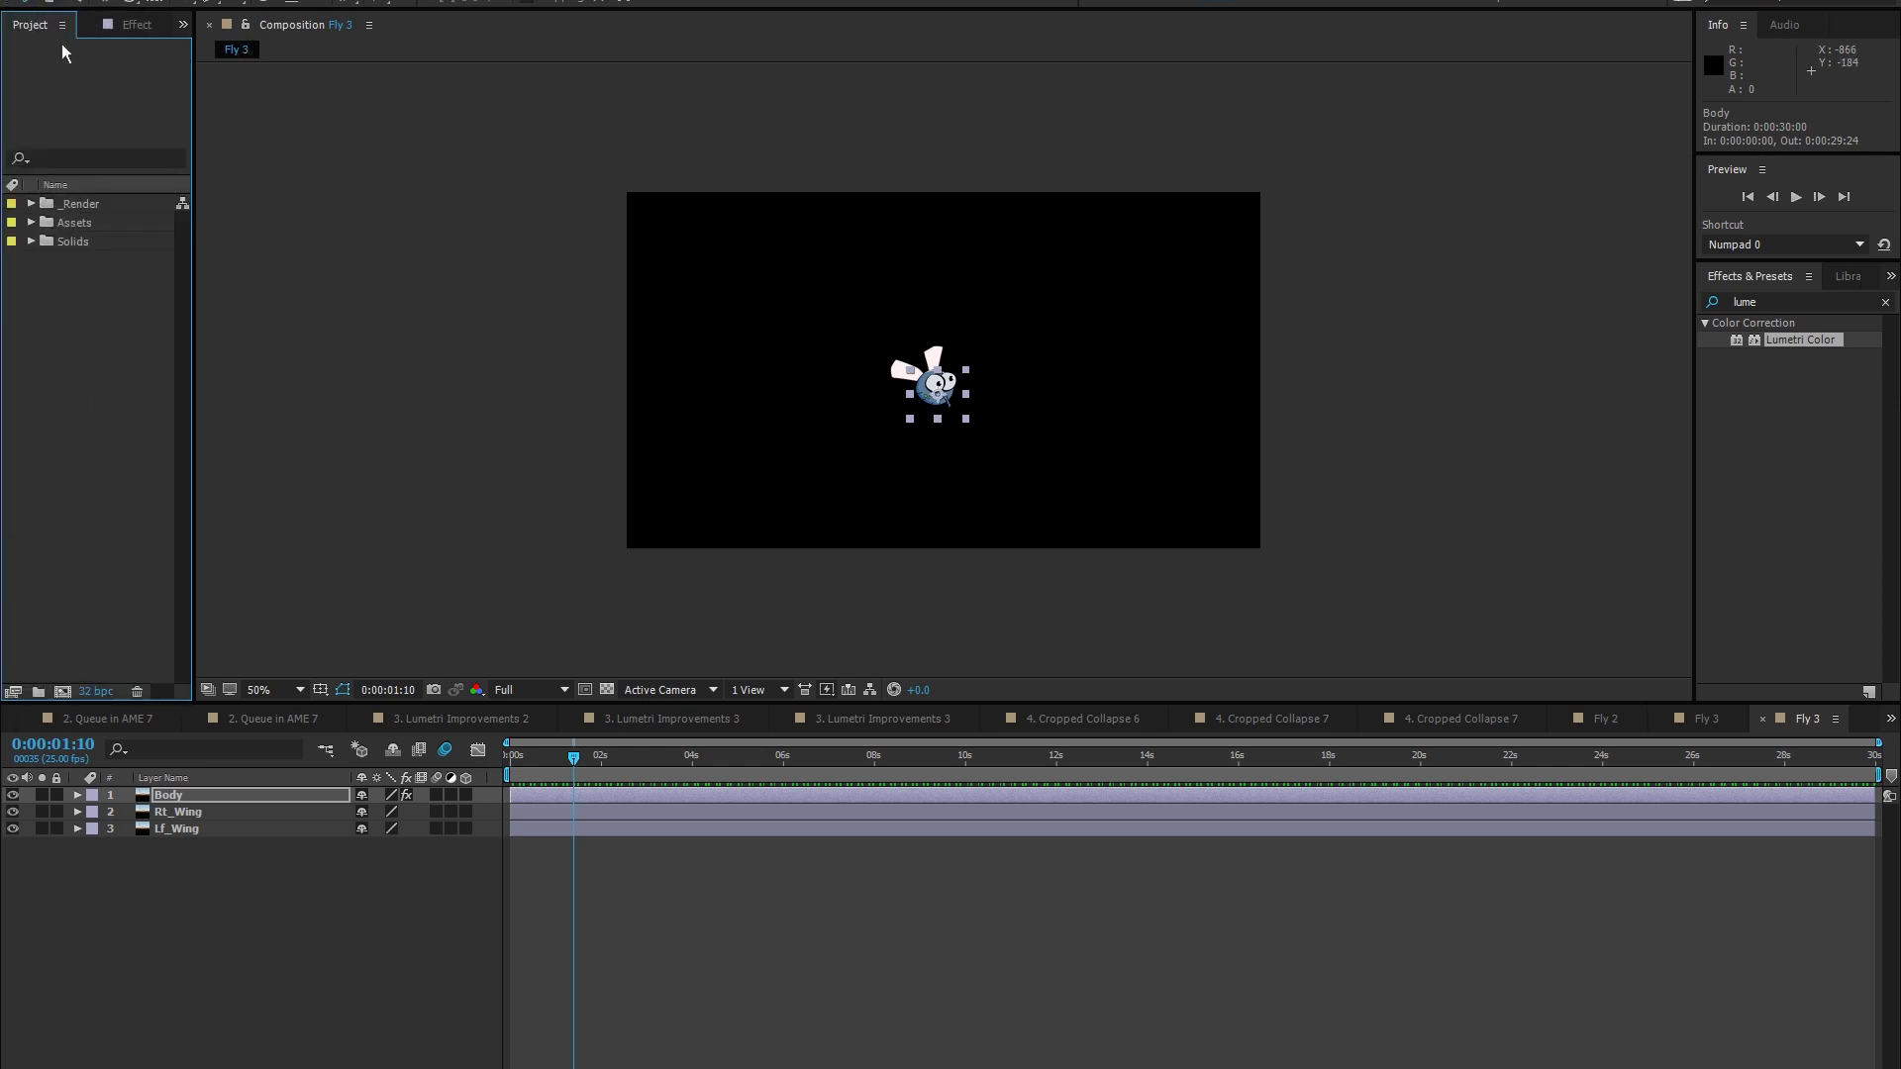
click(76, 30)
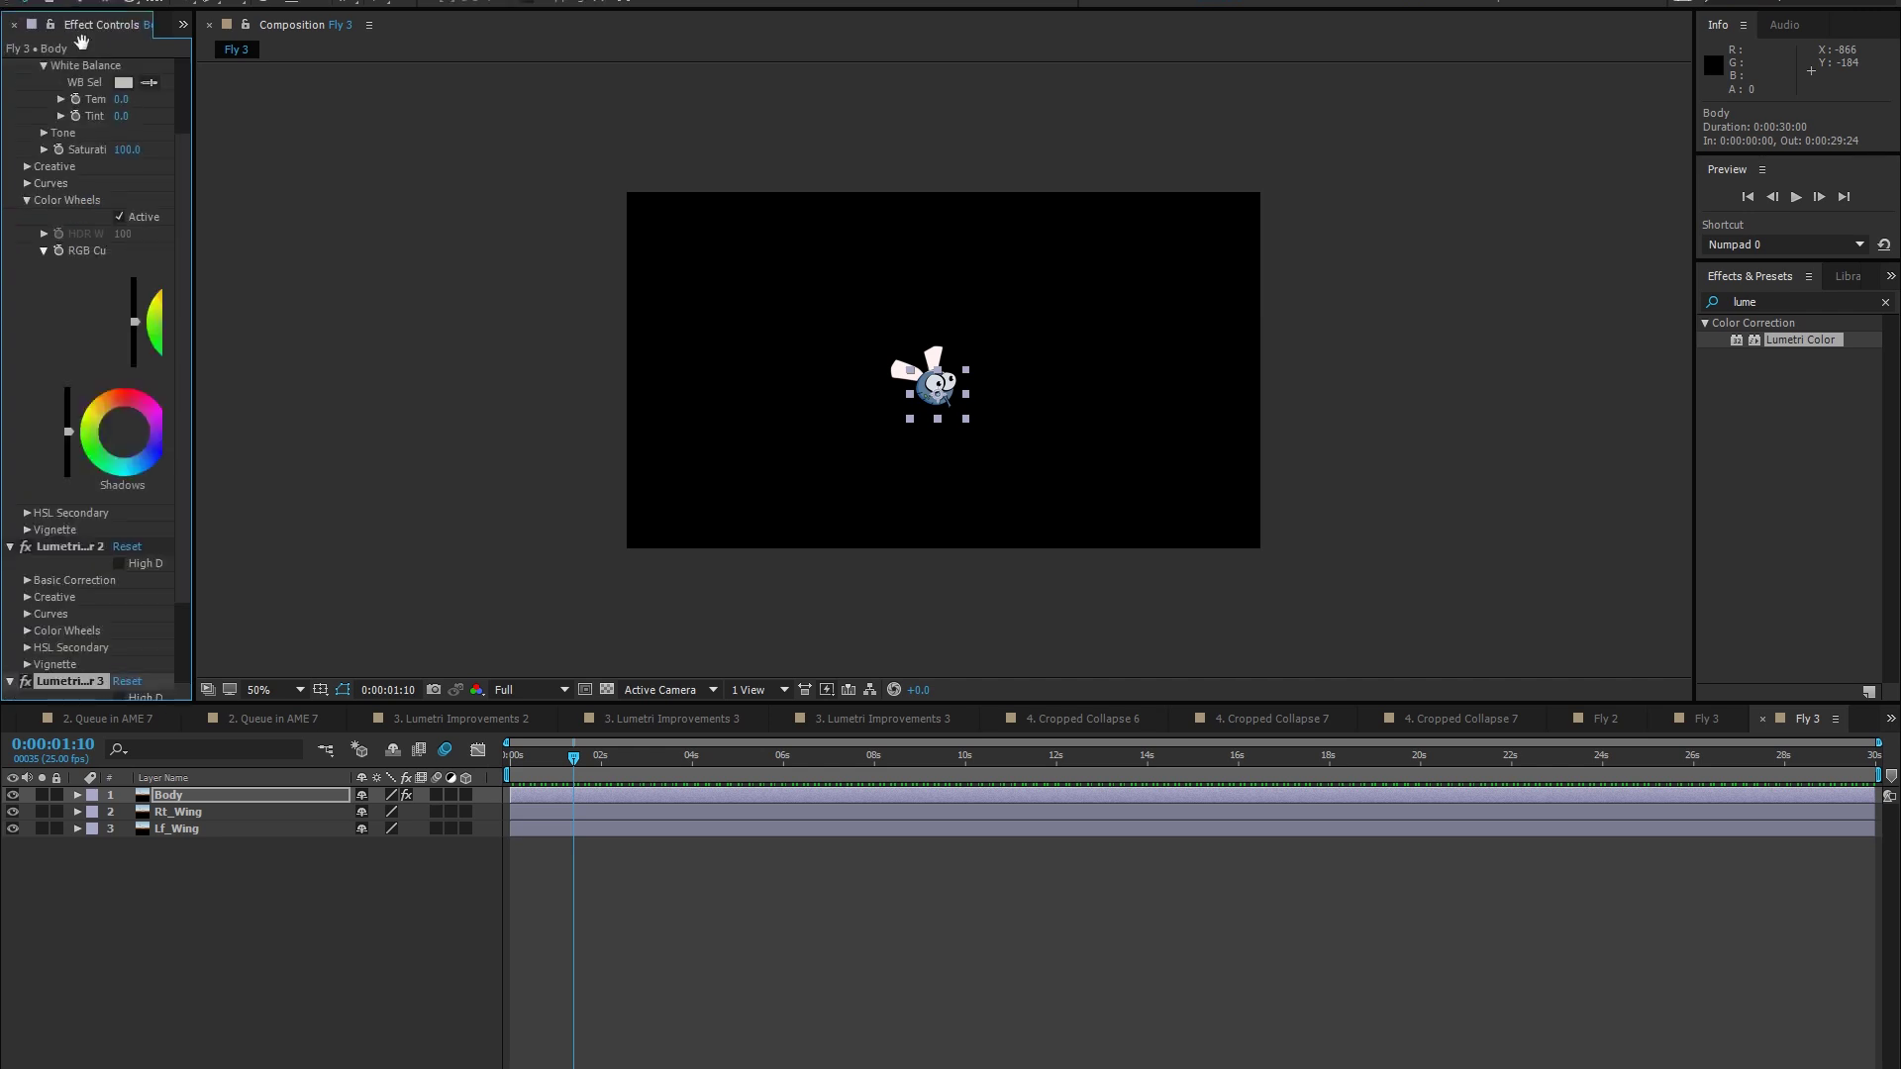
key(space)
click(38, 34)
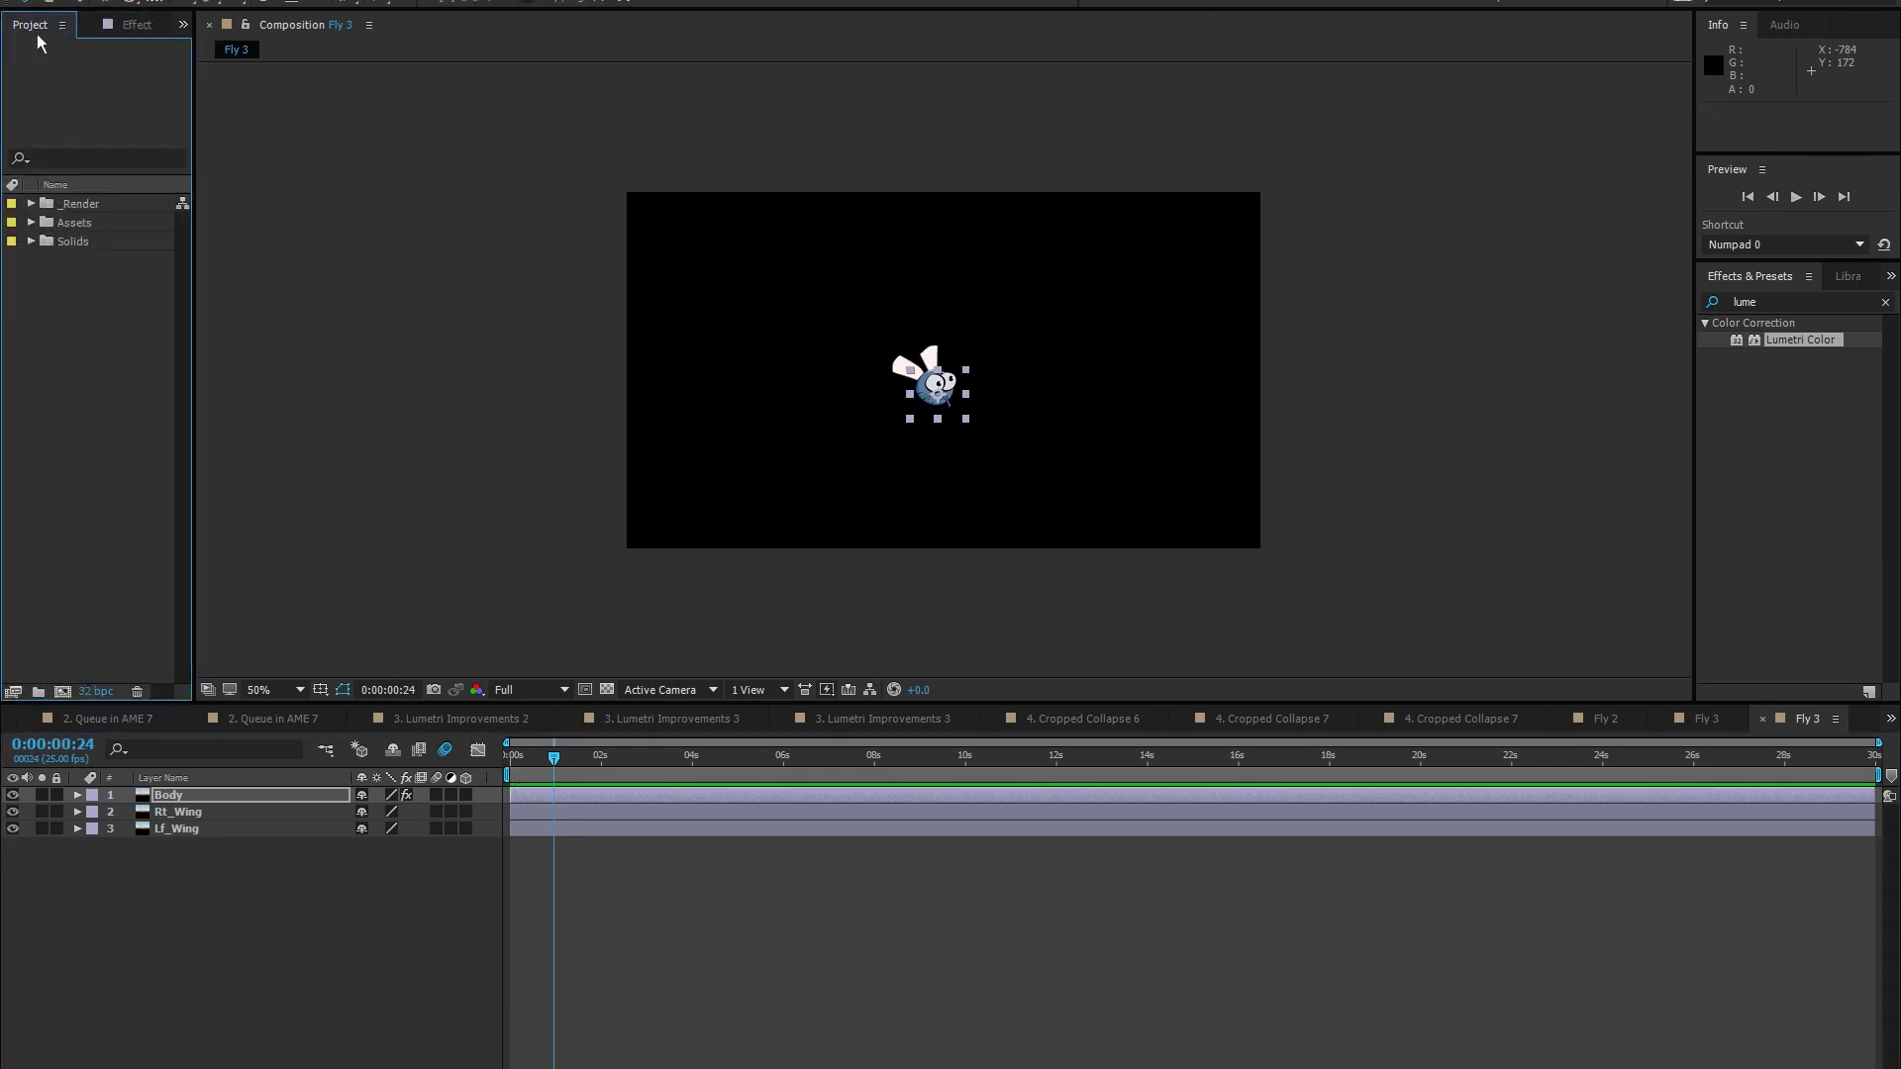
click(129, 26)
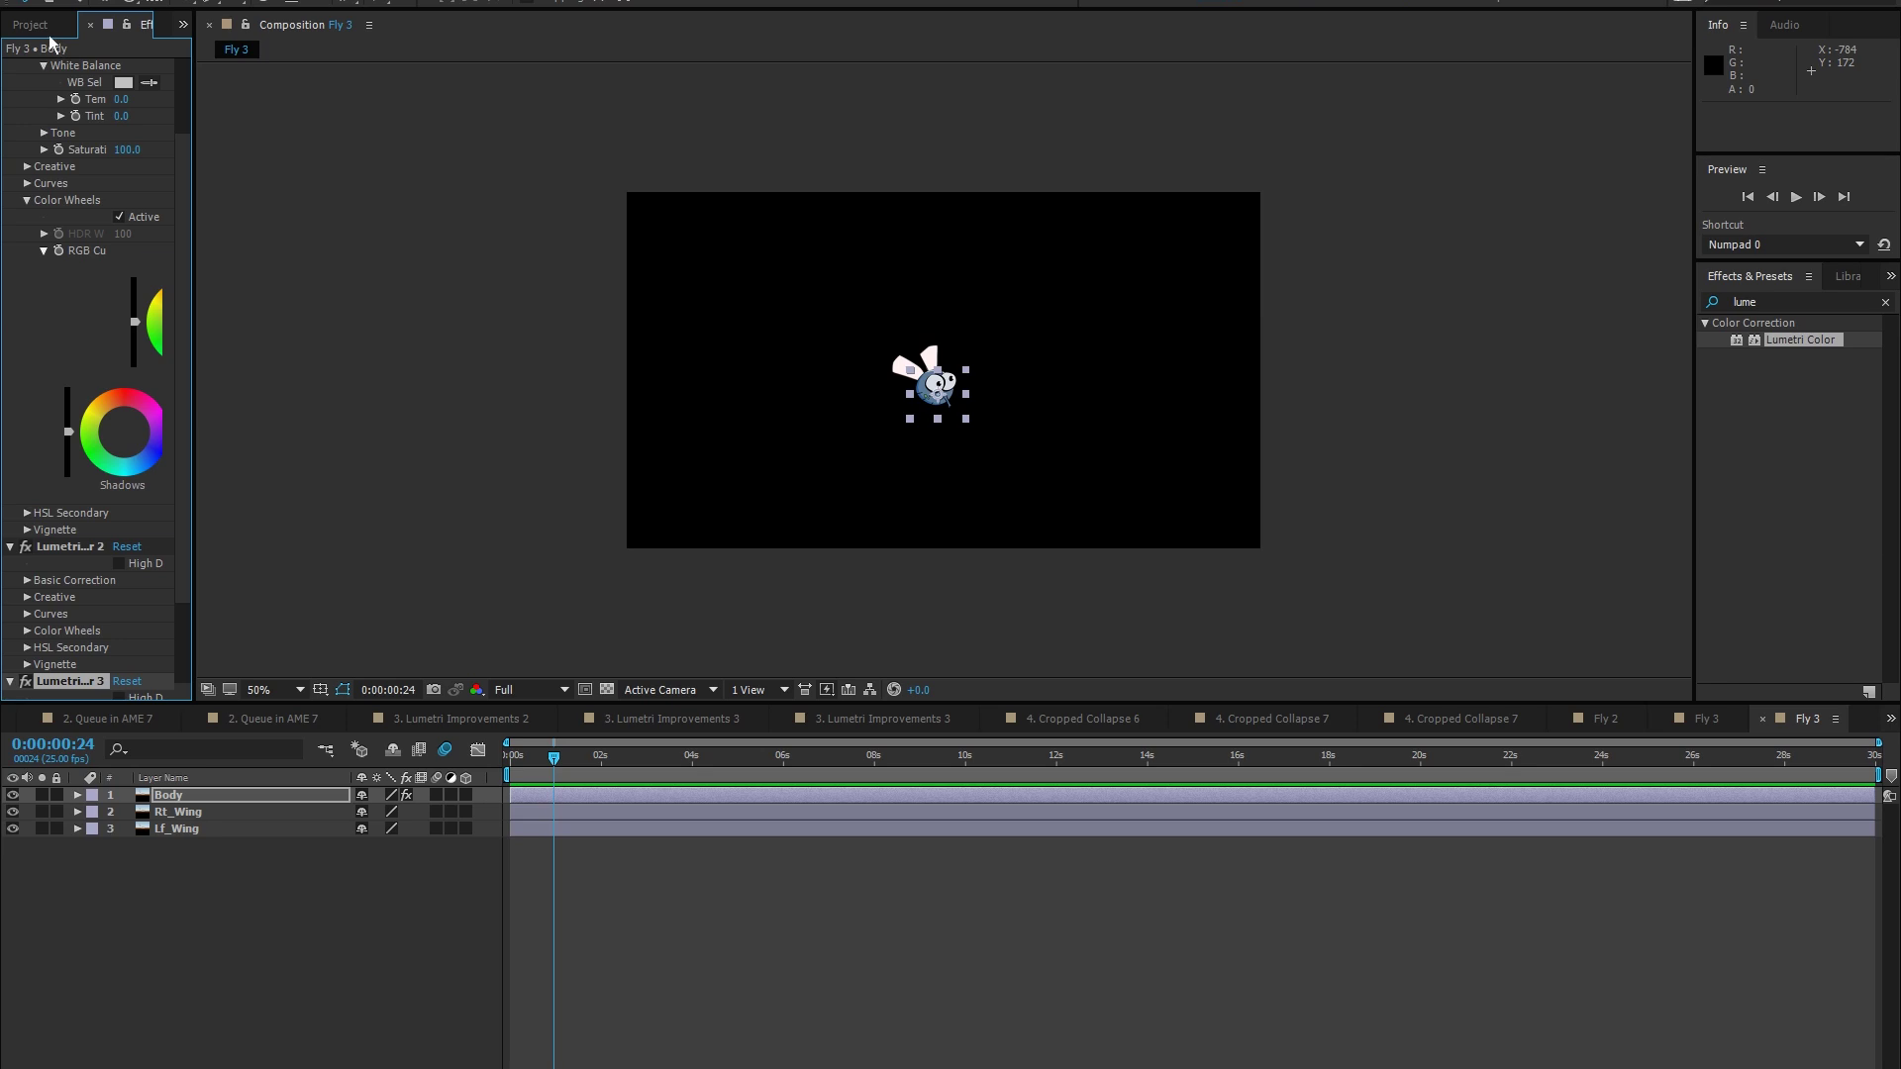
click(50, 34)
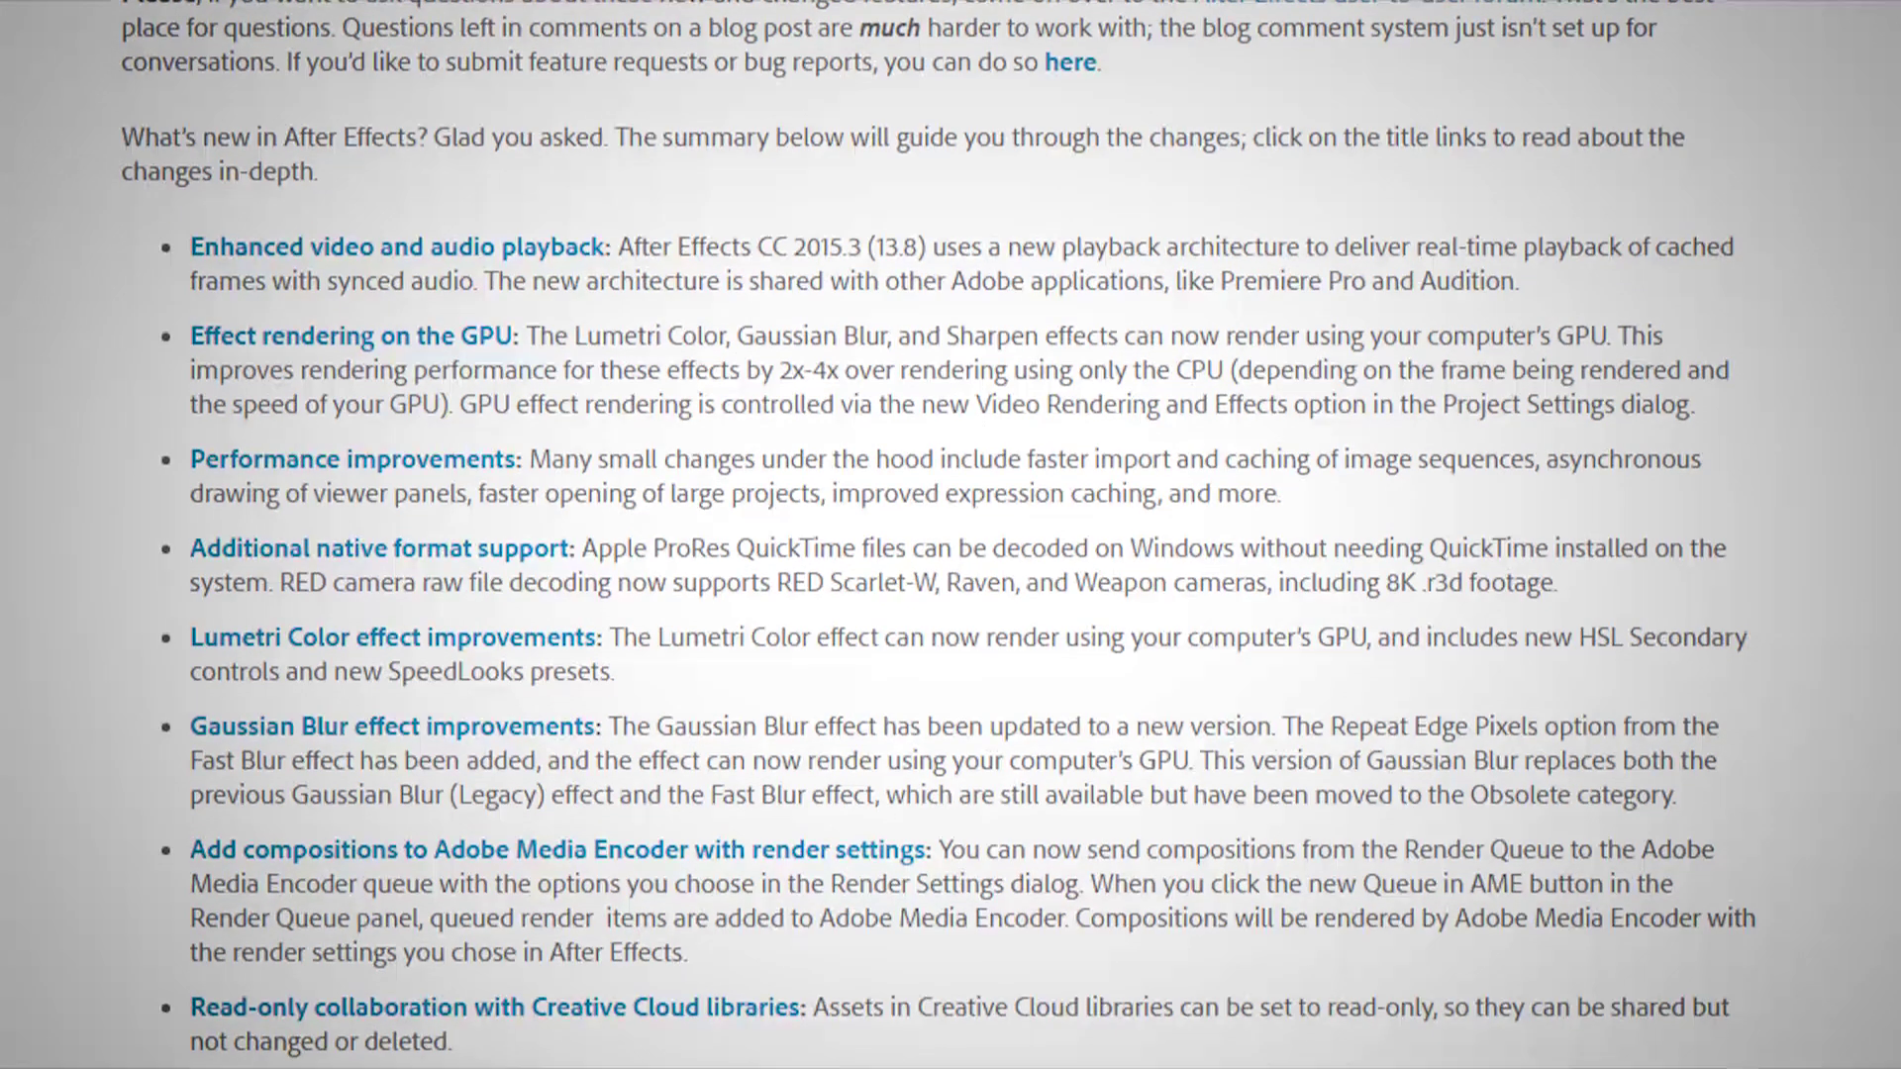